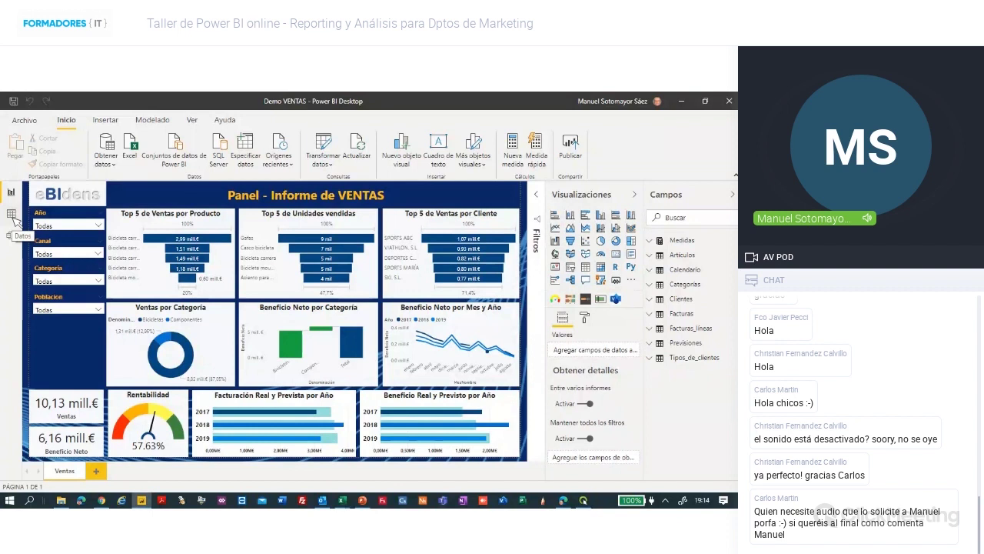
# Review the Artículos, Categorías and Clientes tables in the data view, expanding each table's field list.
pyautogui.click(12, 214)
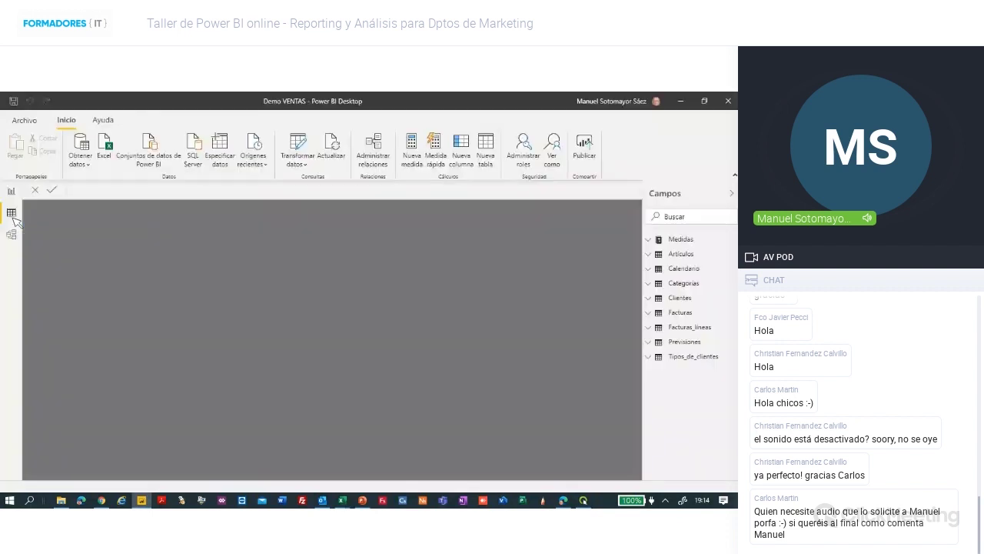
pyautogui.click(675, 253)
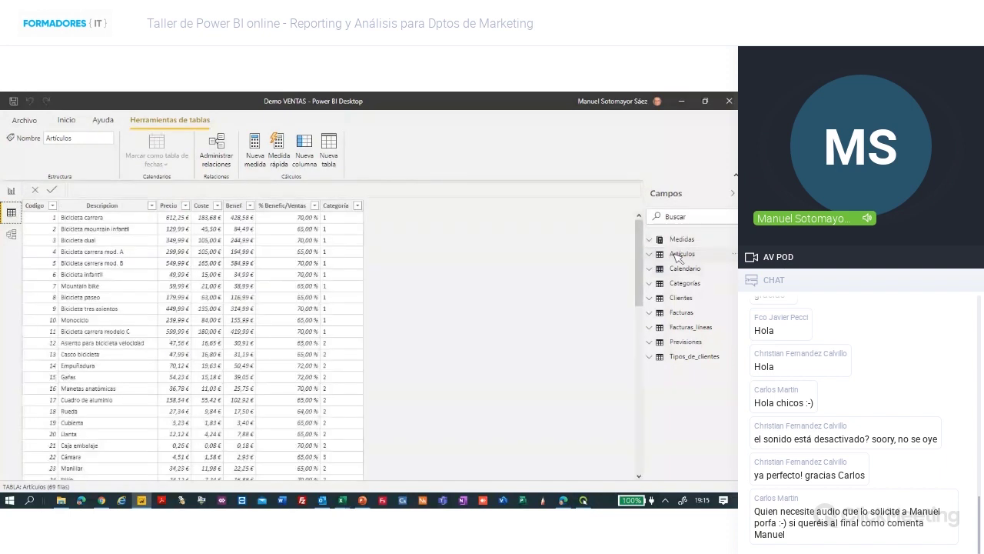
pyautogui.click(679, 256)
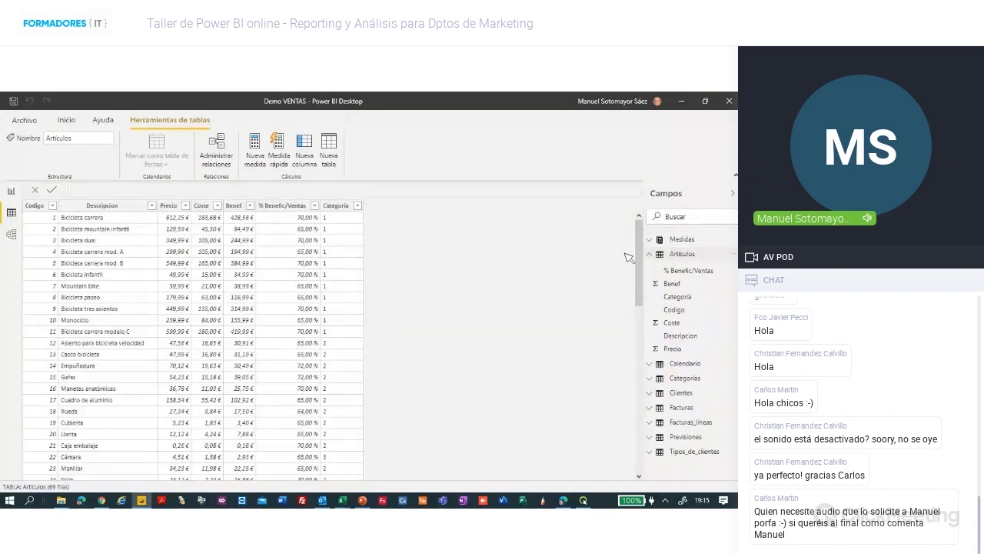
pyautogui.click(676, 379)
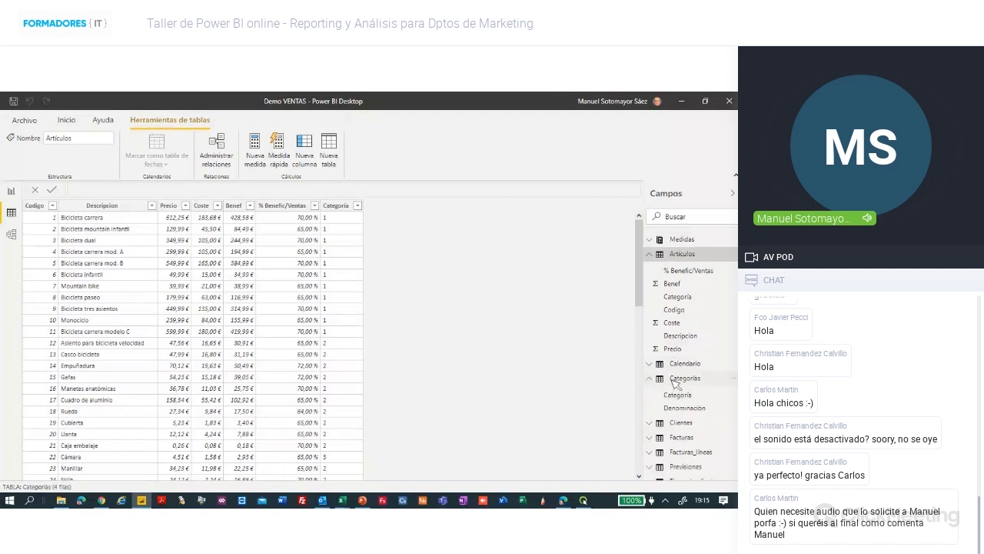
pyautogui.click(676, 380)
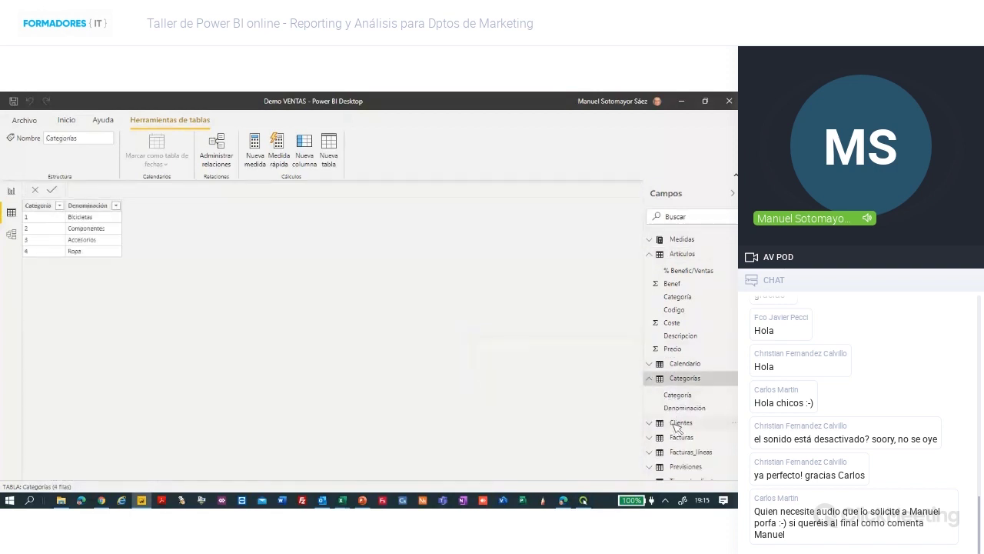
pyautogui.click(681, 423)
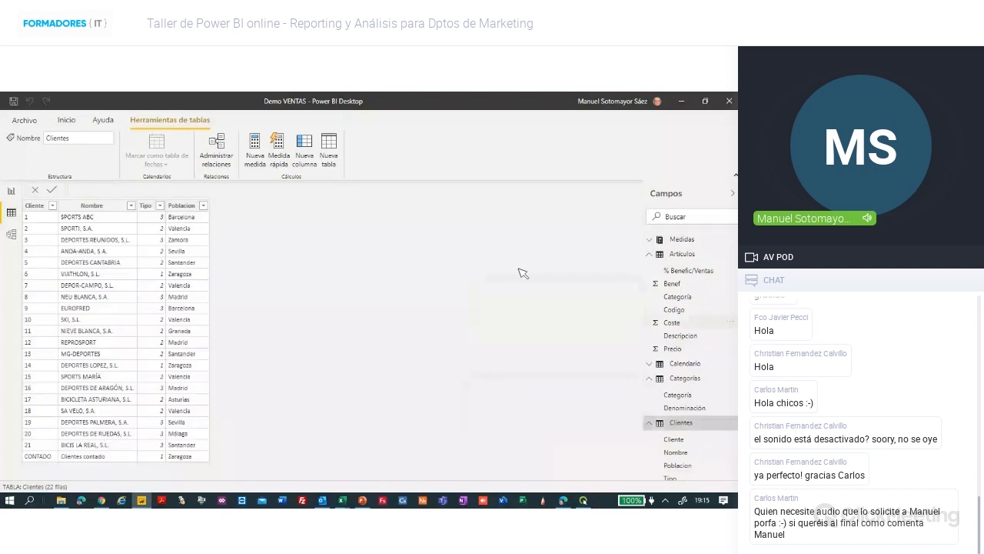
# Show the table relationships in the model view and collapse the Propiedades and Campos panes for more diagram space.
pyautogui.click(11, 235)
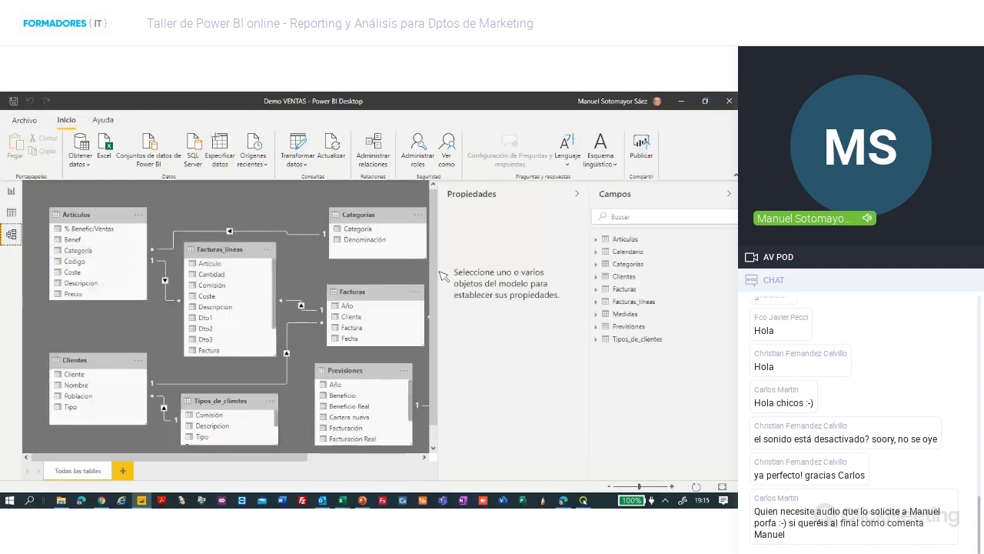
pyautogui.click(576, 194)
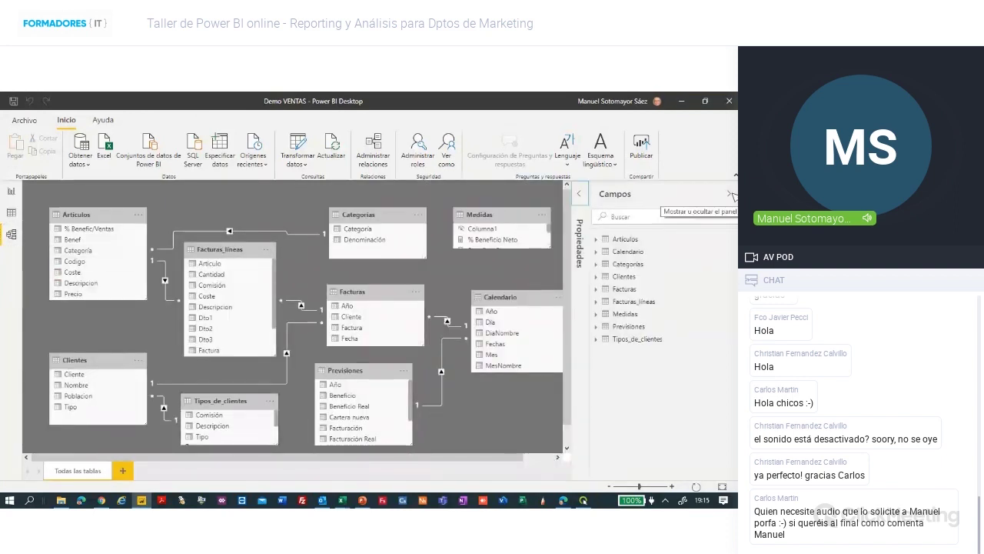
pyautogui.click(728, 194)
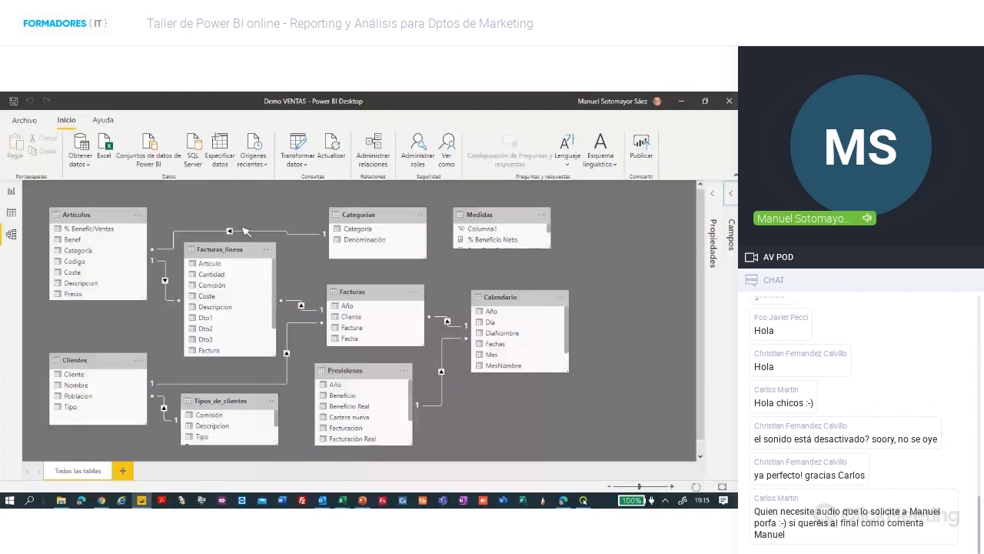
# Return to the Ventas report page and cross-filter it by Bicicleta carrera modelo C in the top products funnel.
pyautogui.click(12, 192)
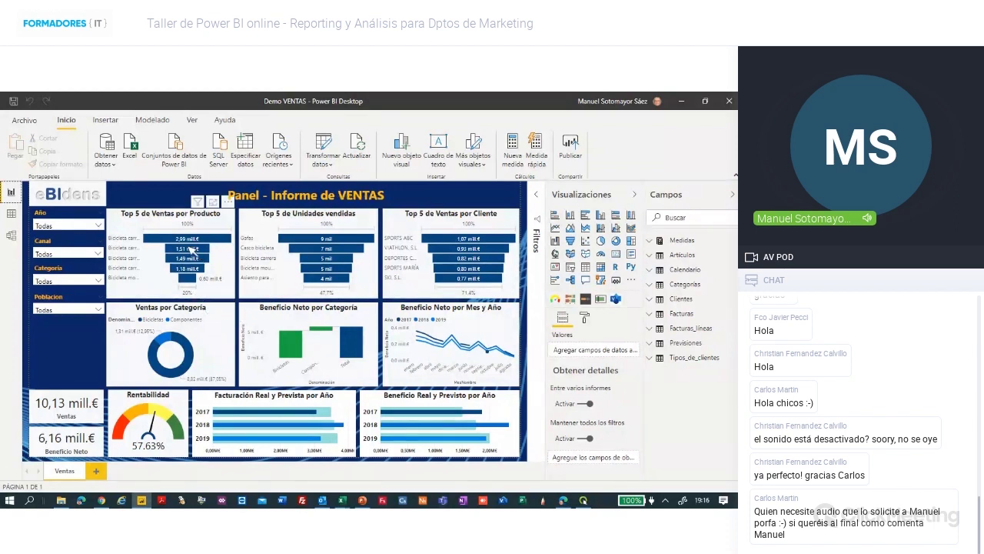
pyautogui.moveTo(188, 252)
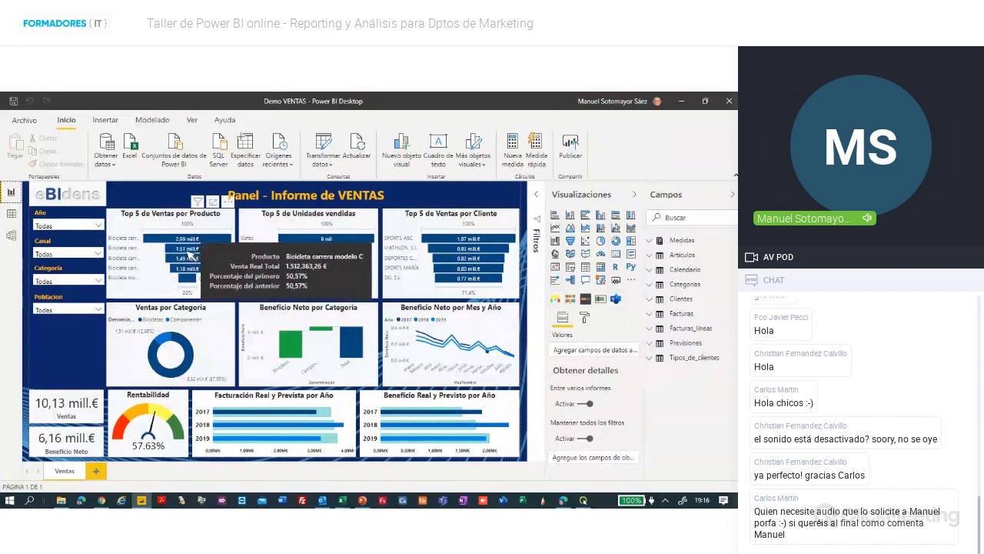
pyautogui.click(188, 252)
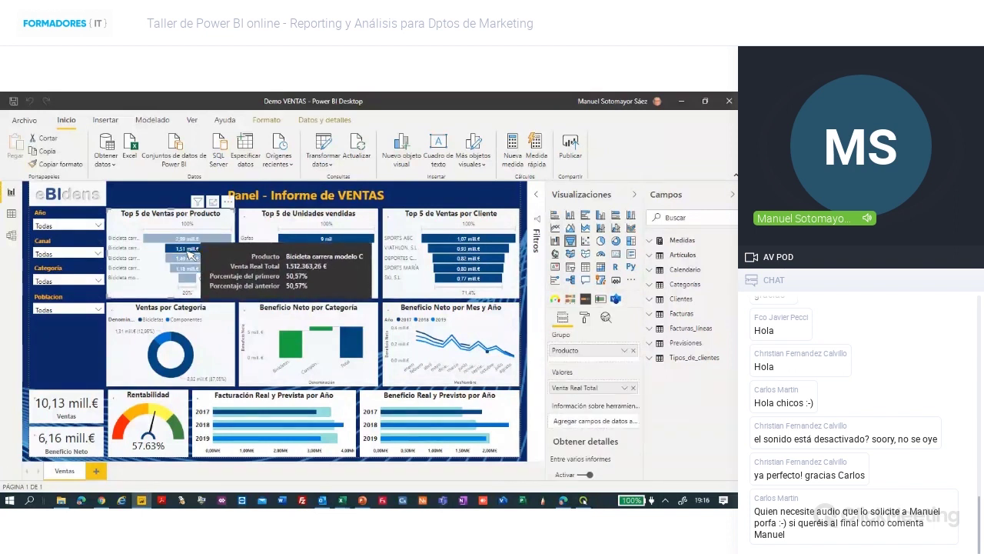
pyautogui.click(309, 197)
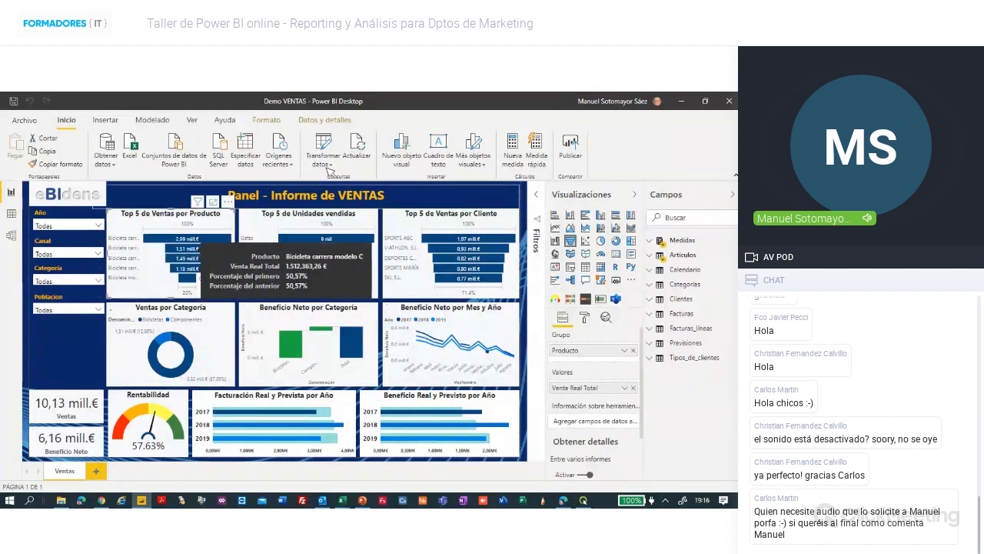
pyautogui.click(187, 252)
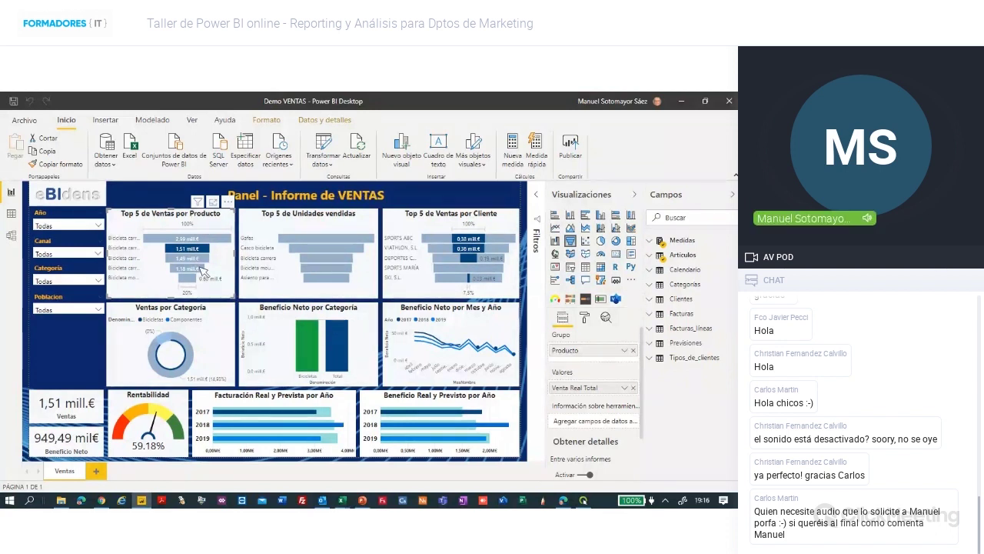
# Cross-filter the report by Bicicleta carrera mod. B, by Bicicleta carrera, and again by Bicicleta carrera modelo C.
pyautogui.moveTo(200, 259)
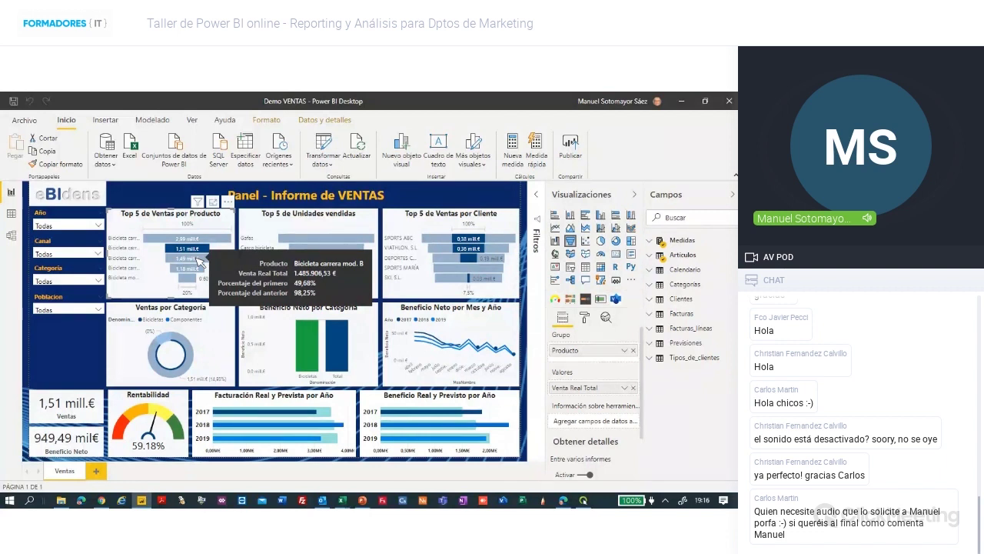
pyautogui.click(194, 261)
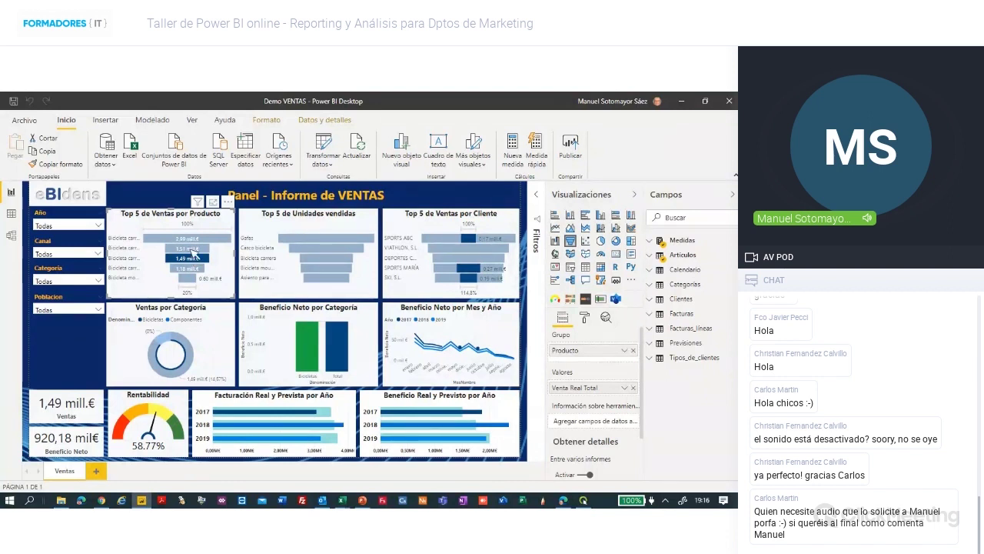
pyautogui.moveTo(182, 241)
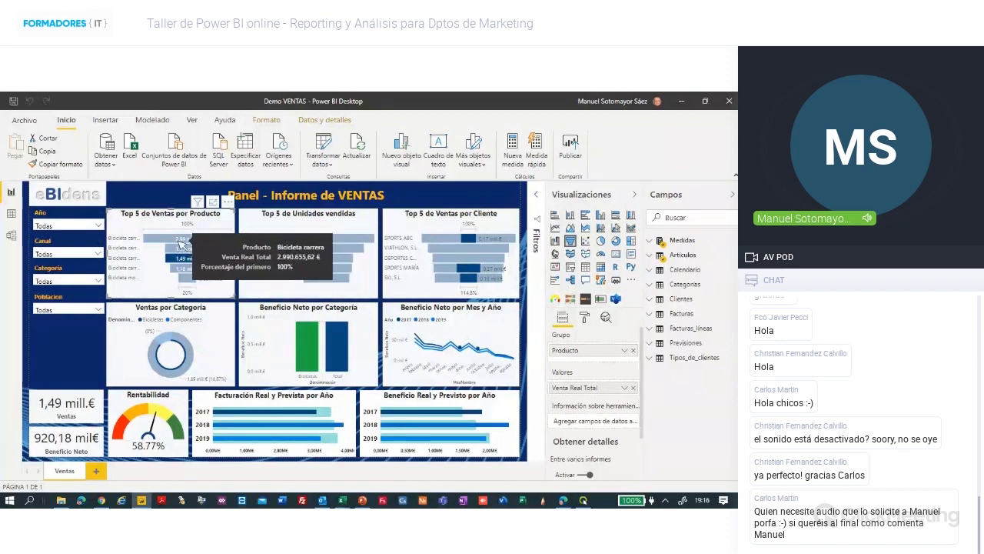
pyautogui.click(182, 243)
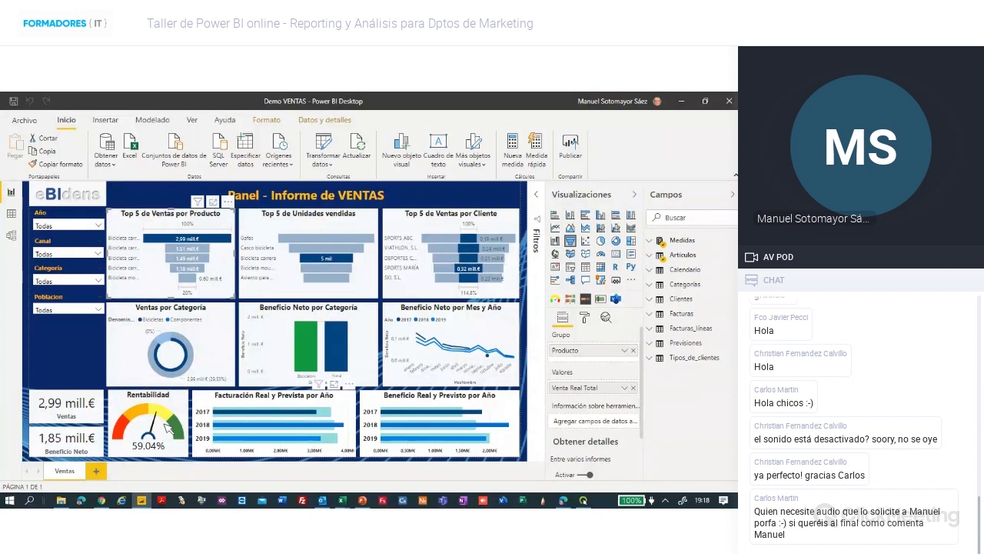
pyautogui.click(210, 250)
pyautogui.click(209, 249)
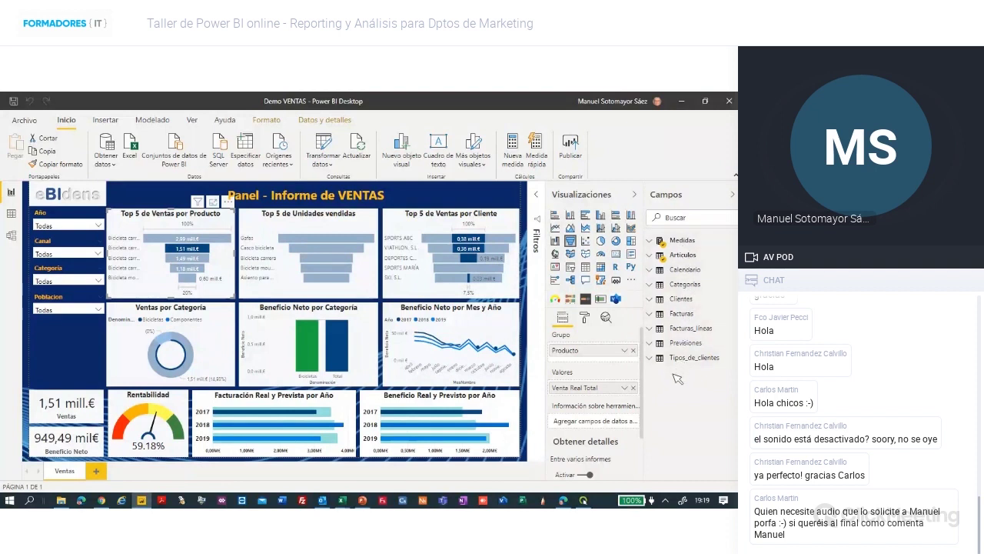
# Expand the Medidas table in the field list and open a second, blank Power BI Desktop window.
pyautogui.click(659, 241)
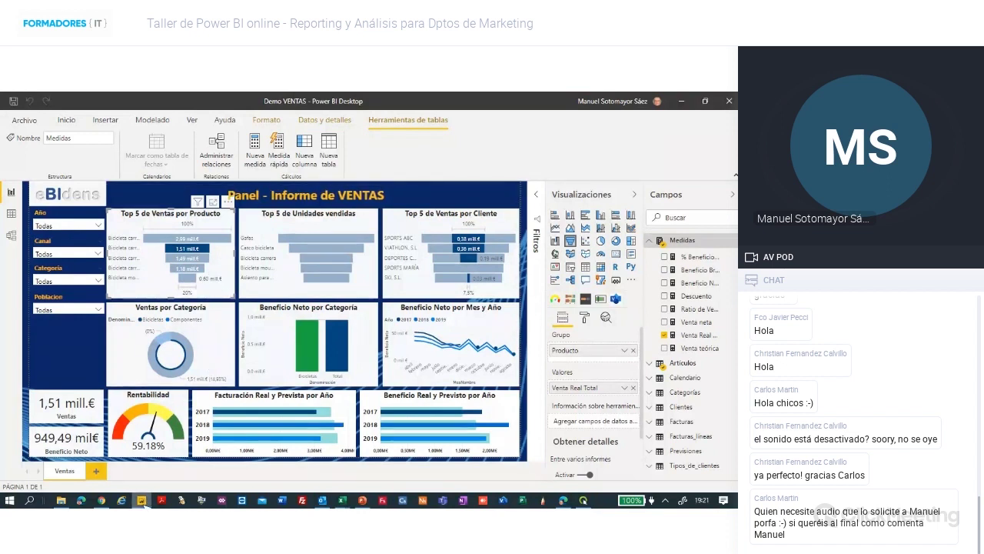
pyautogui.moveTo(144, 500)
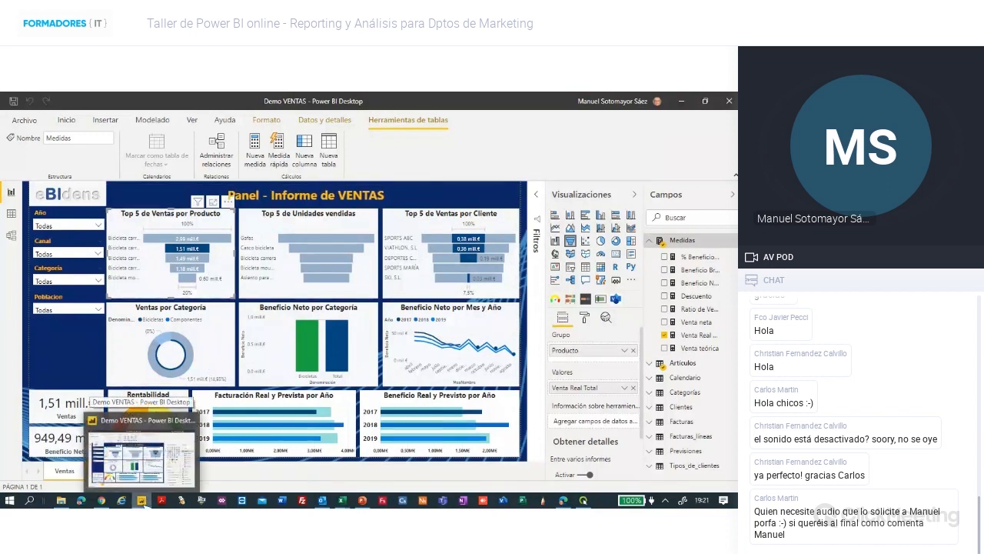
pyautogui.rightClick(143, 501)
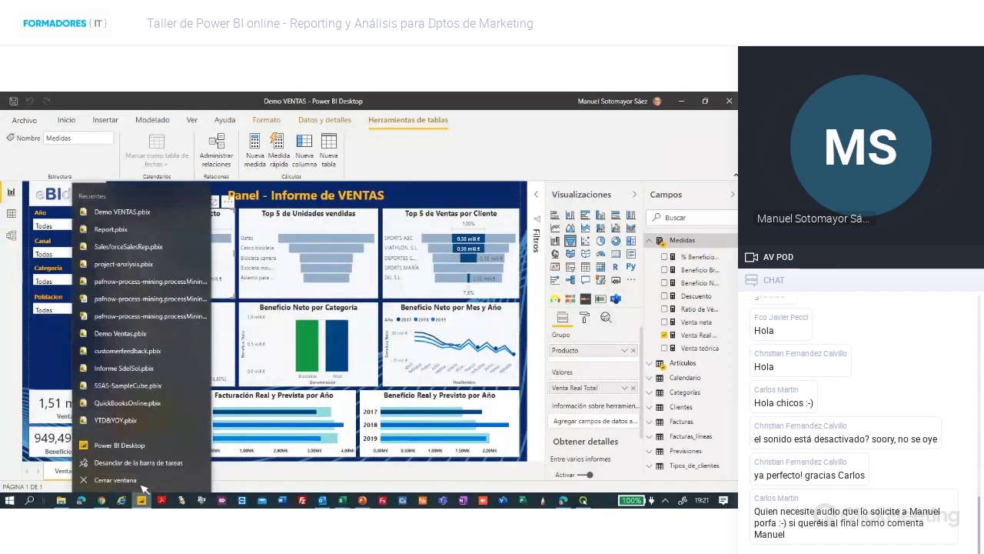
pyautogui.click(153, 444)
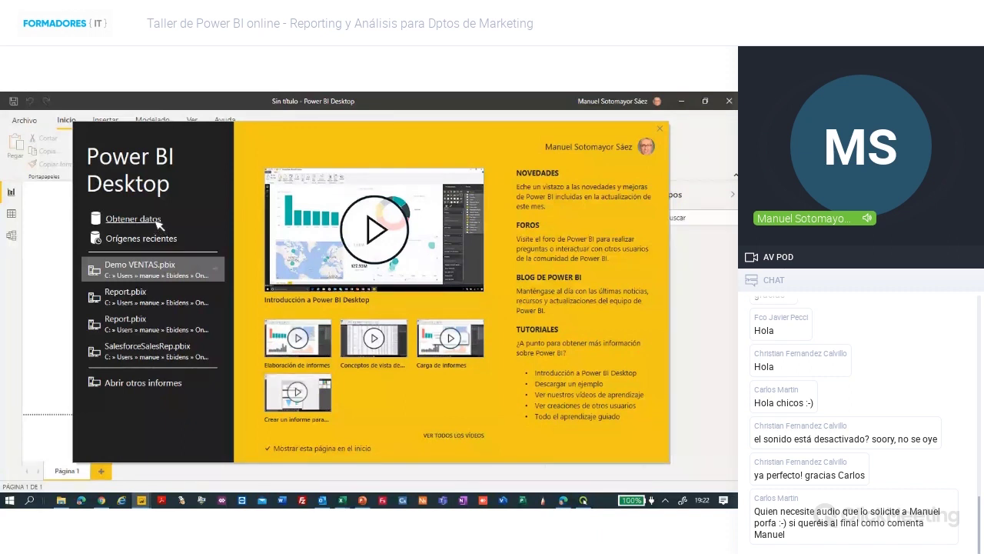
# View the available data source connectors without connecting, and collapse the Filtros, Visualizaciones and Campos panes of the blank report.
pyautogui.click(158, 223)
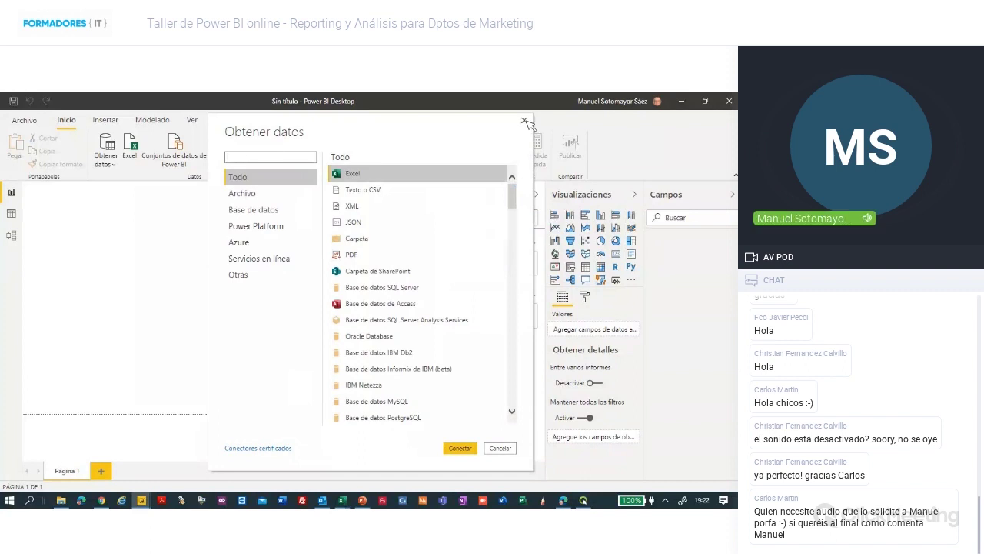
pyautogui.click(525, 122)
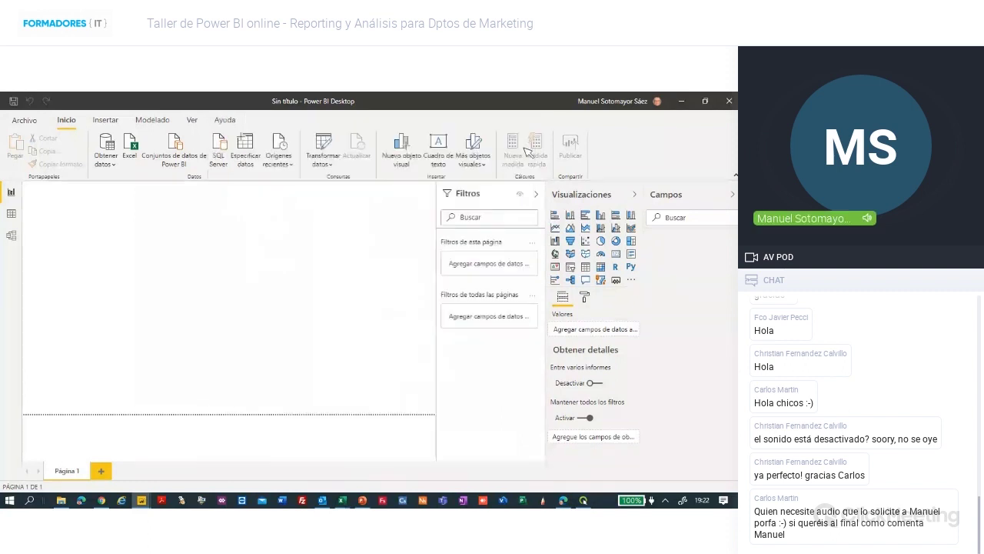
pyautogui.click(541, 194)
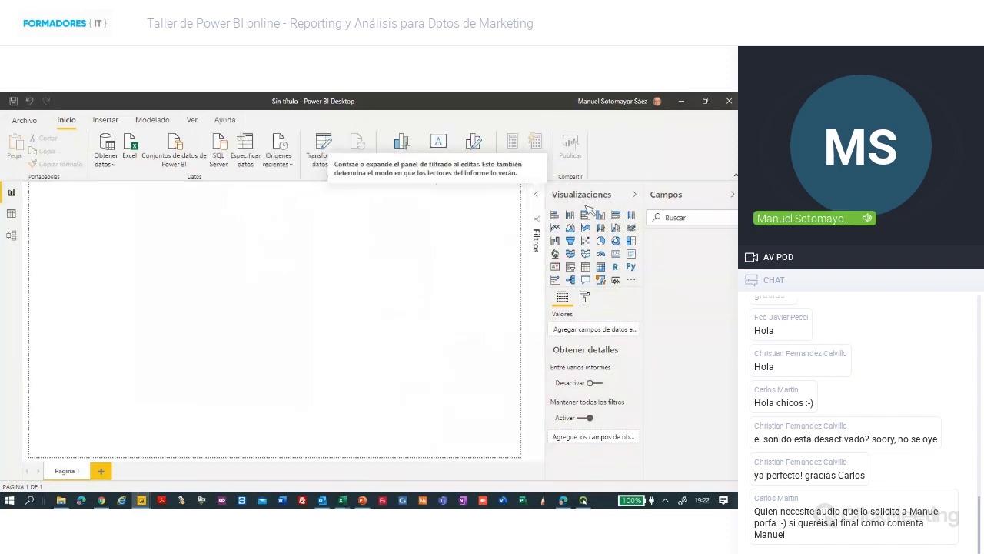
pyautogui.click(634, 194)
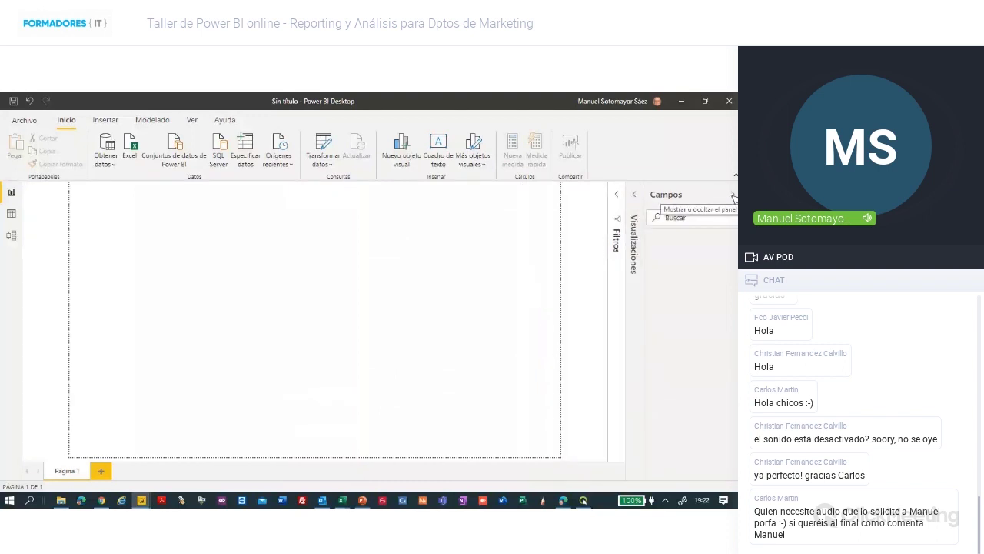
pyautogui.click(731, 196)
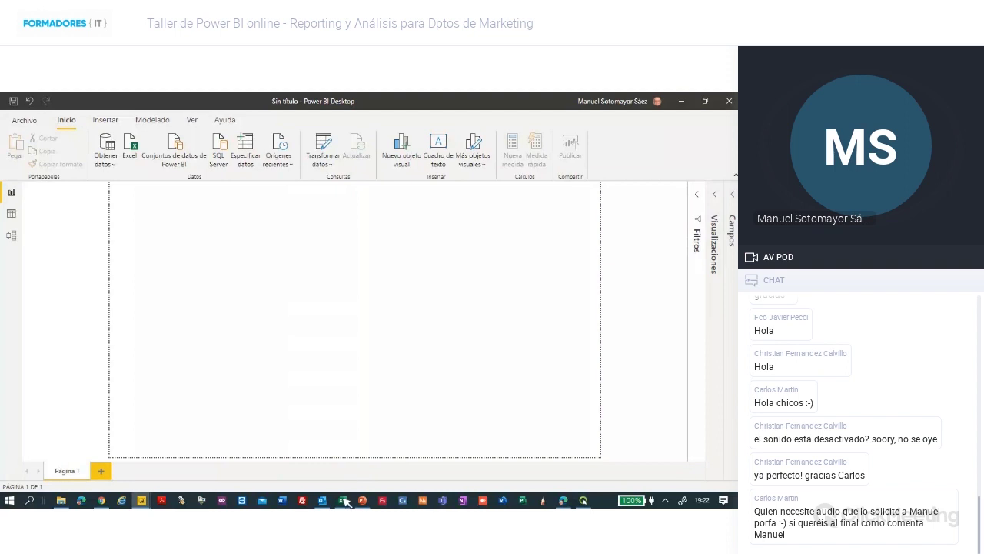
# Switch to the Demo Ventas Ejemplo.xlsx workbook in Excel.
pyautogui.moveTo(344, 501)
pyautogui.click(346, 500)
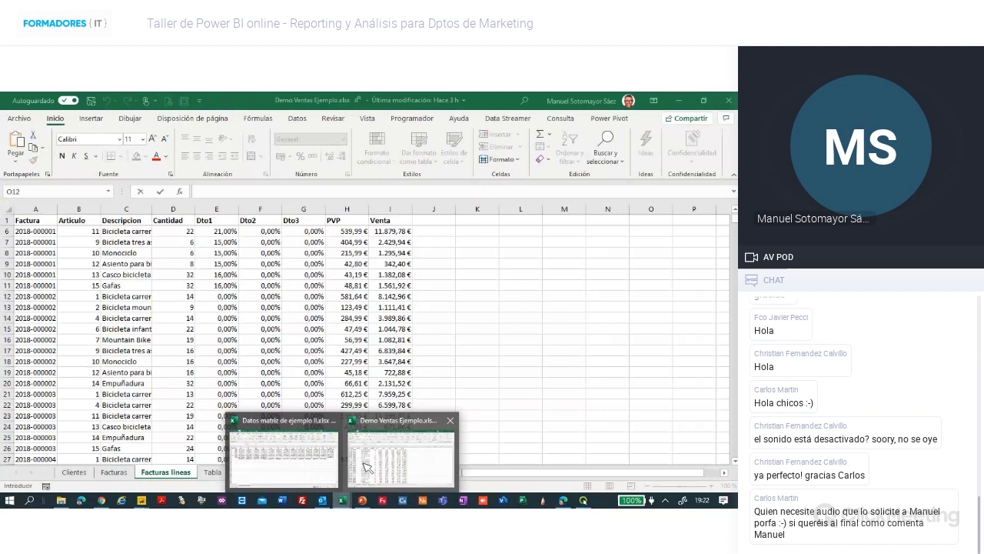
pyautogui.click(366, 462)
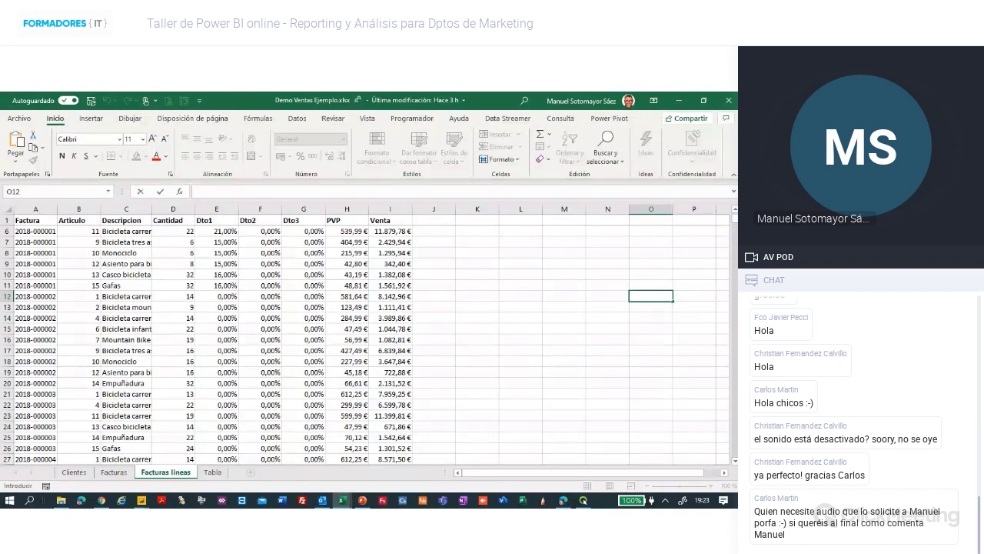
# Examine the Facturas lineas data, selecting a PVP value, the Factura header and an Articulo value.
pyautogui.scroll(2, 631, 349)
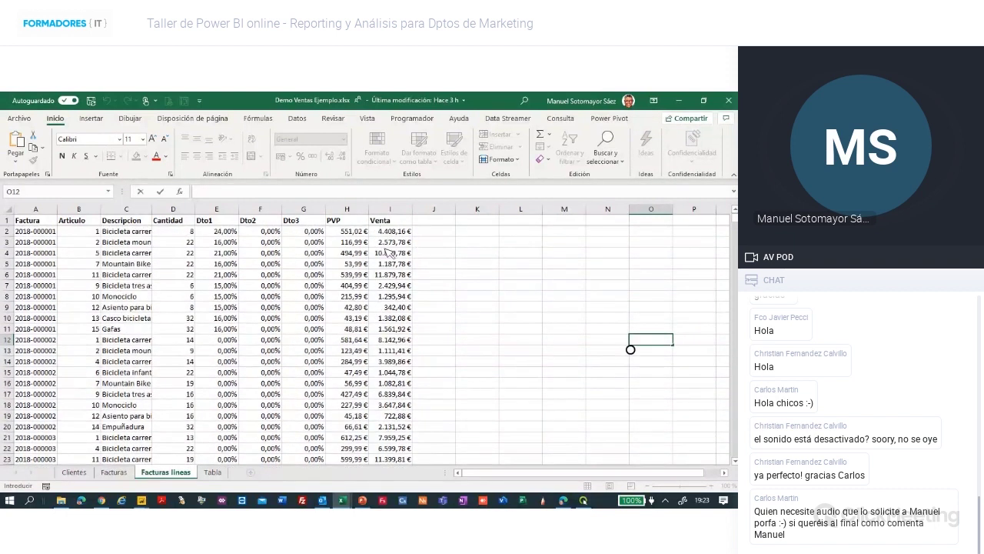
pyautogui.click(339, 254)
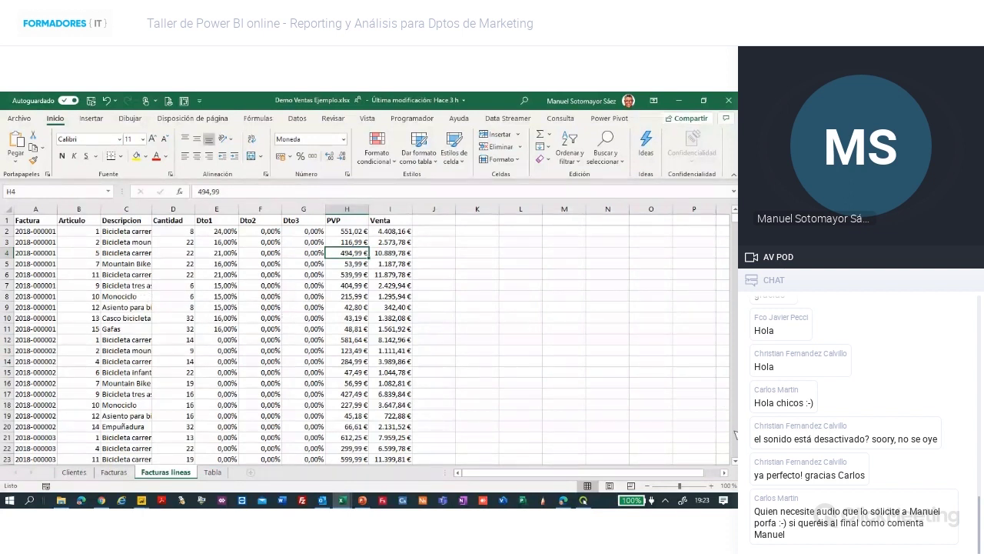
pyautogui.doubleClick(26, 222)
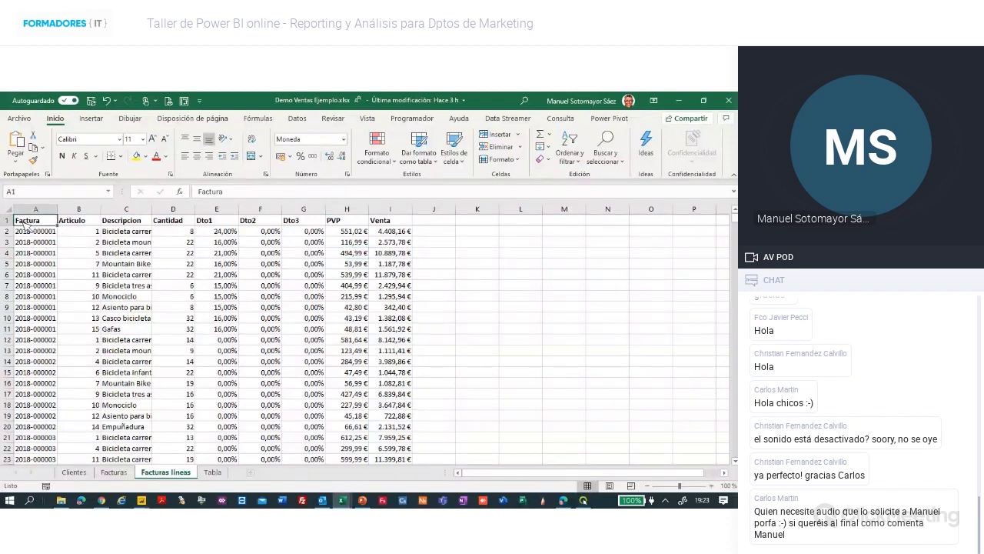
pyautogui.doubleClick(61, 253)
pyautogui.press('Escape')
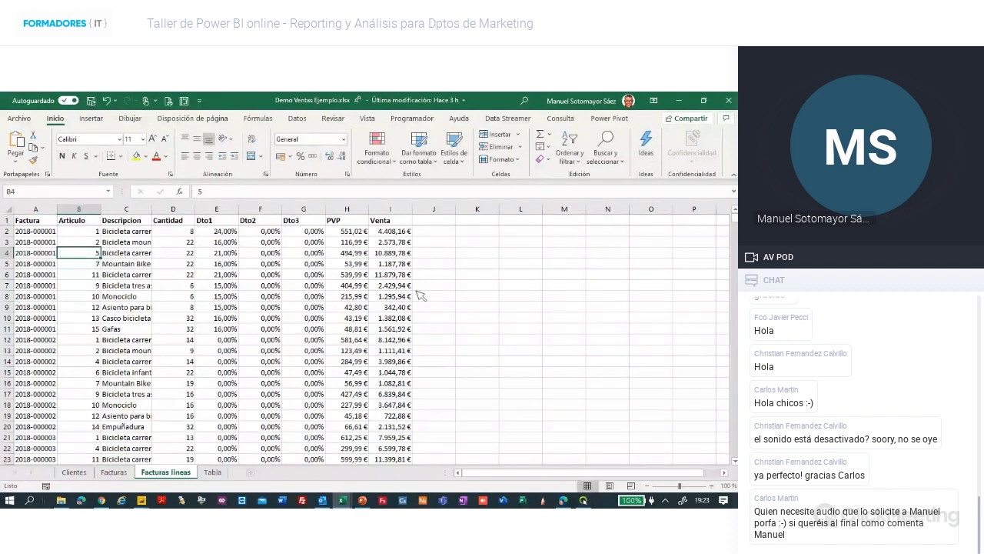
pyautogui.scroll(-2, 722, 301)
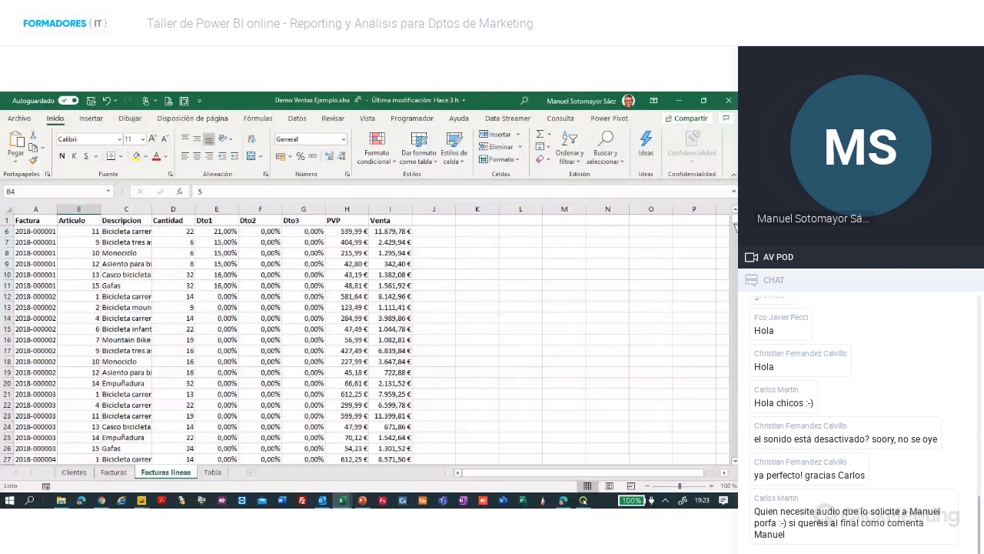
pyautogui.scroll(2, 734, 211)
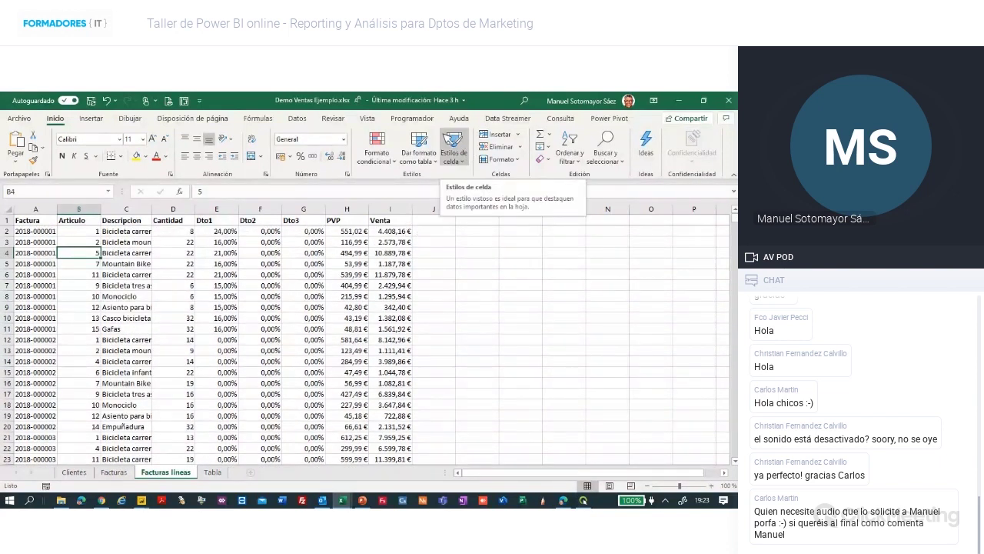
# Bring up the freeze-pane options and check how the Facturas lineas header row behaves further down the data, ending at the first rows.
pyautogui.click(369, 120)
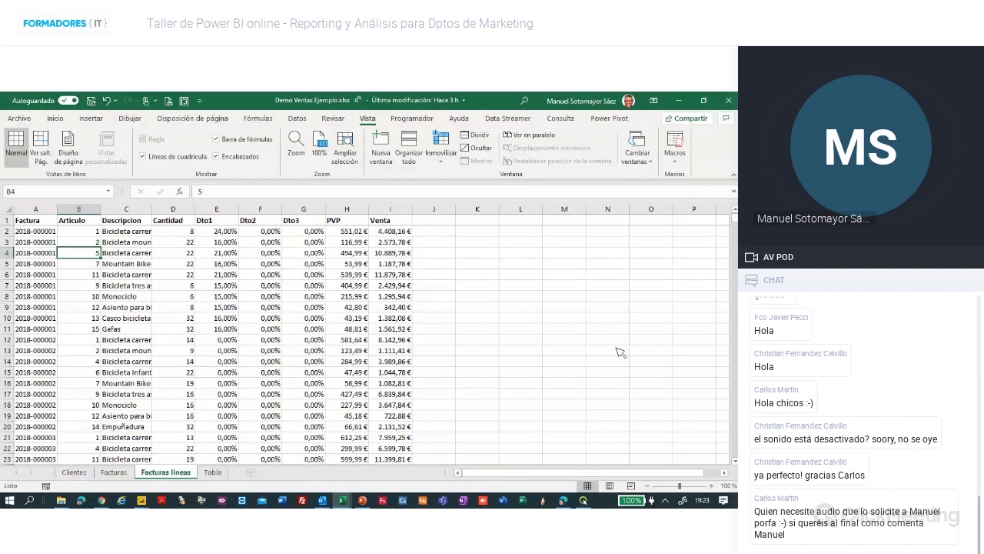
pyautogui.scroll(-3, 734, 463)
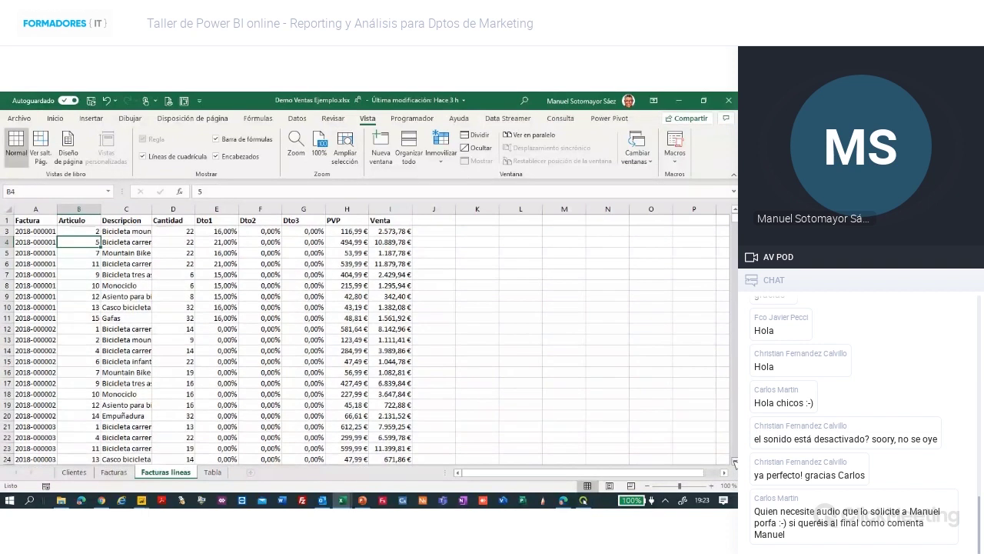
pyautogui.scroll(-3, 734, 463)
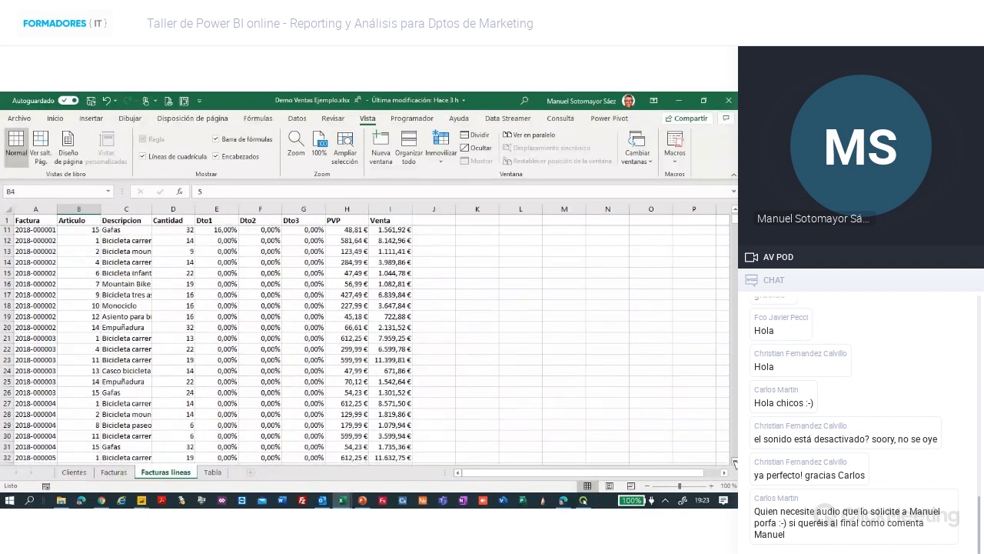
pyautogui.scroll(-6, 735, 463)
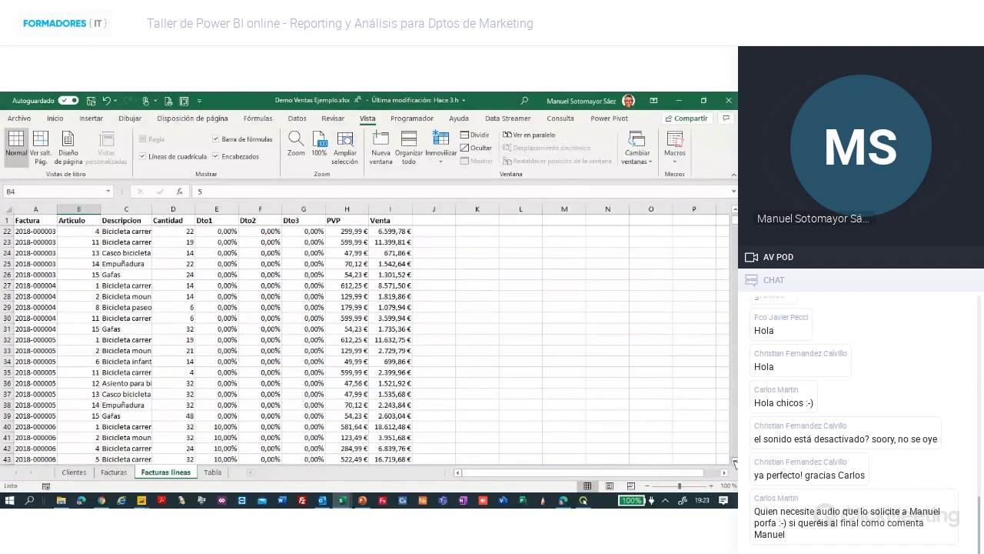
pyautogui.scroll(-4, 734, 463)
pyautogui.scroll(-1, 734, 463)
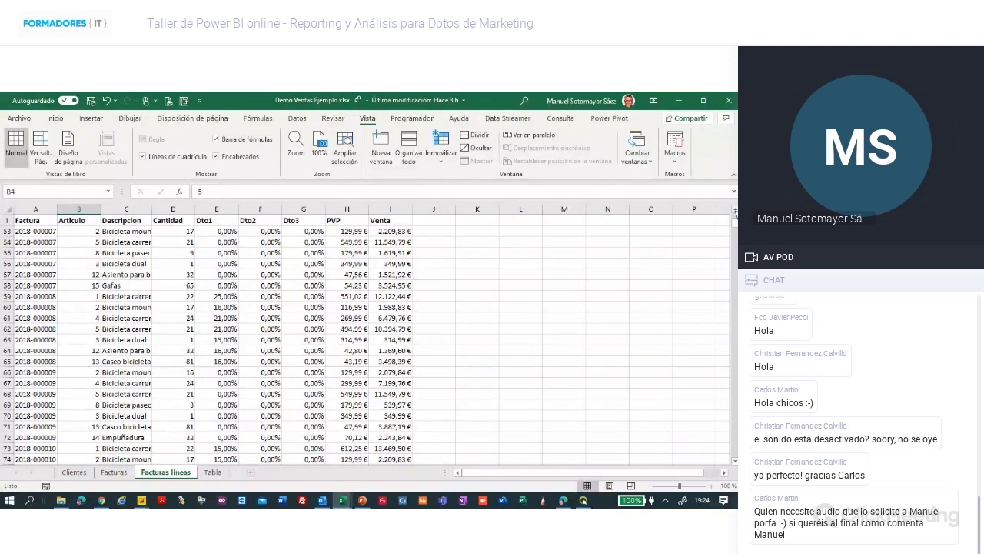
pyautogui.scroll(7, 365, 346)
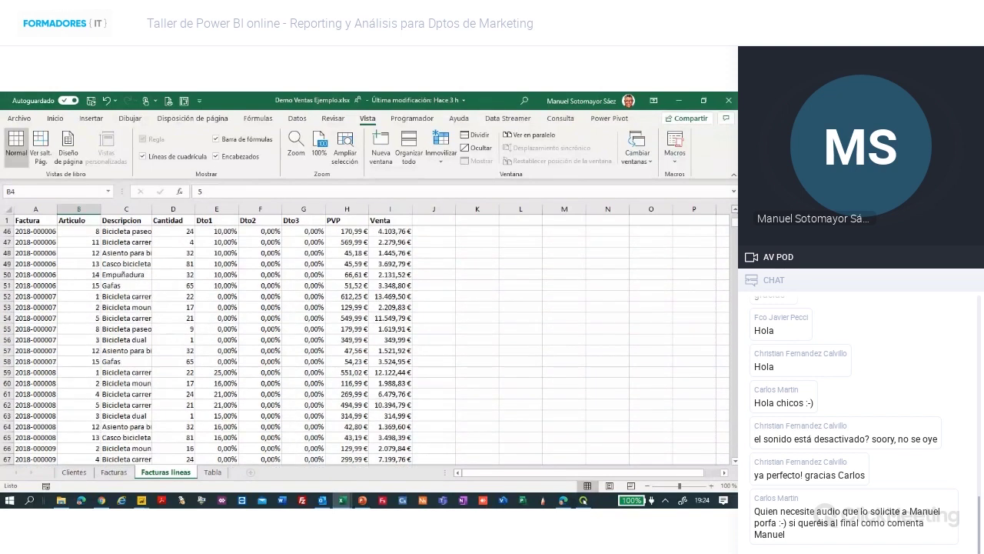
pyautogui.scroll(10, 365, 338)
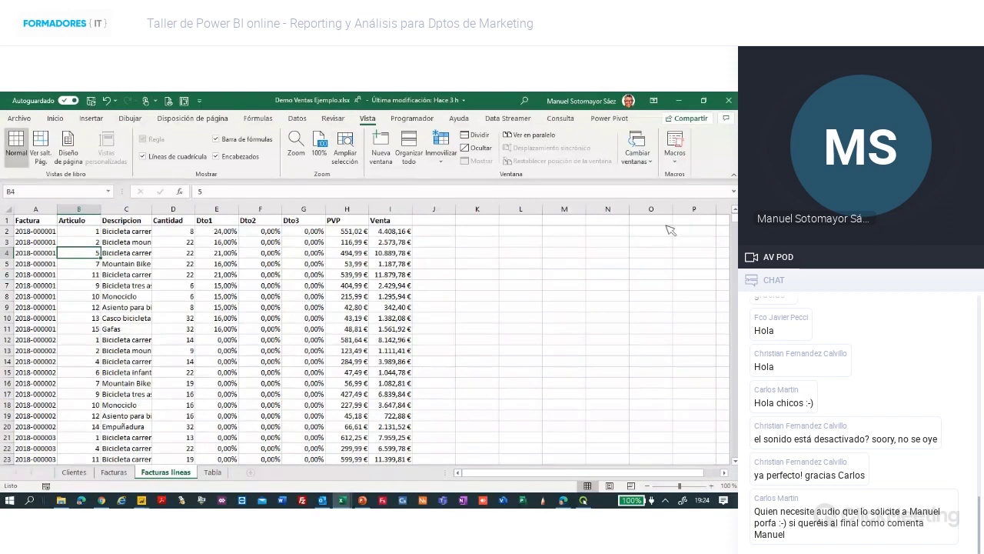
# Compare the formatted table on the Tabla sheet with the plain range on Facturas lineas, ending on Tabla.
pyautogui.click(213, 472)
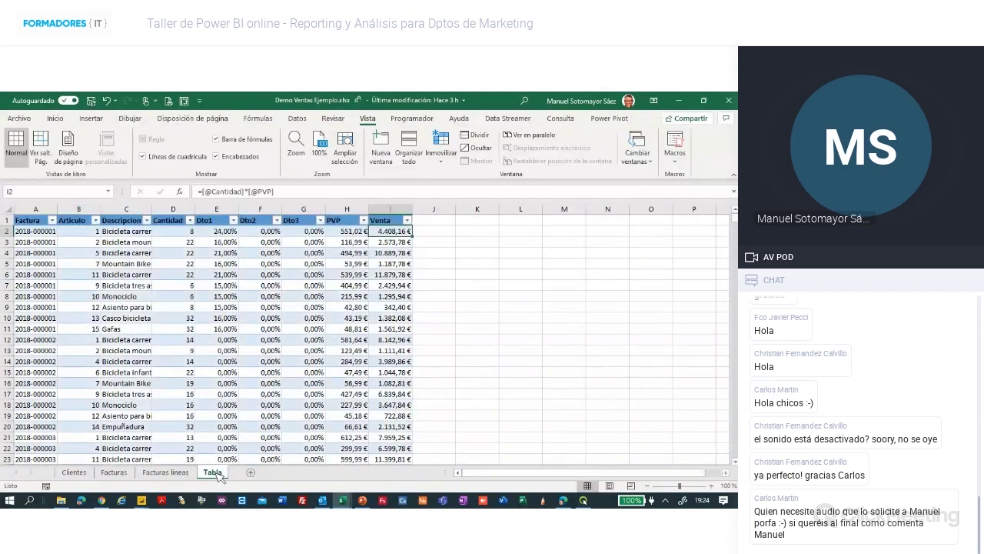
pyautogui.click(227, 395)
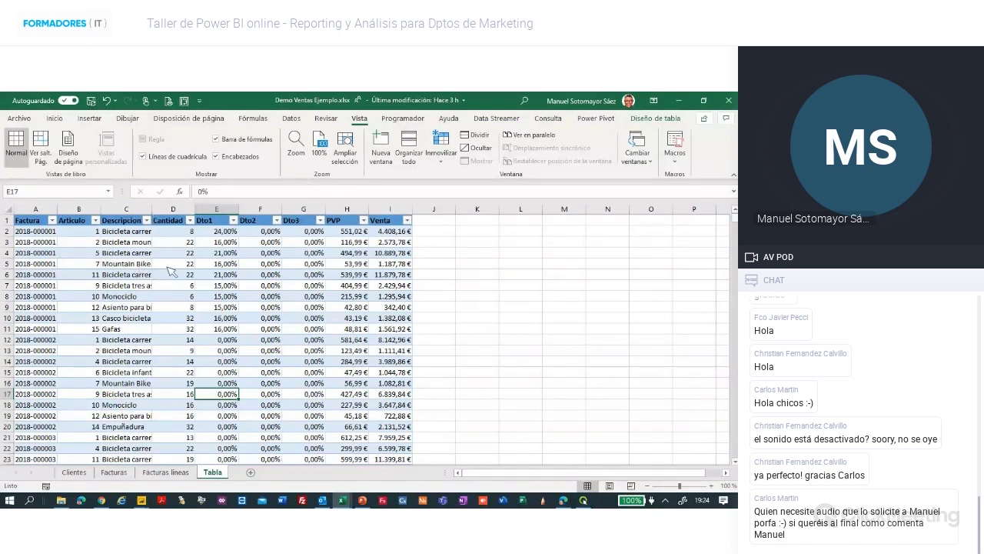
pyautogui.click(165, 472)
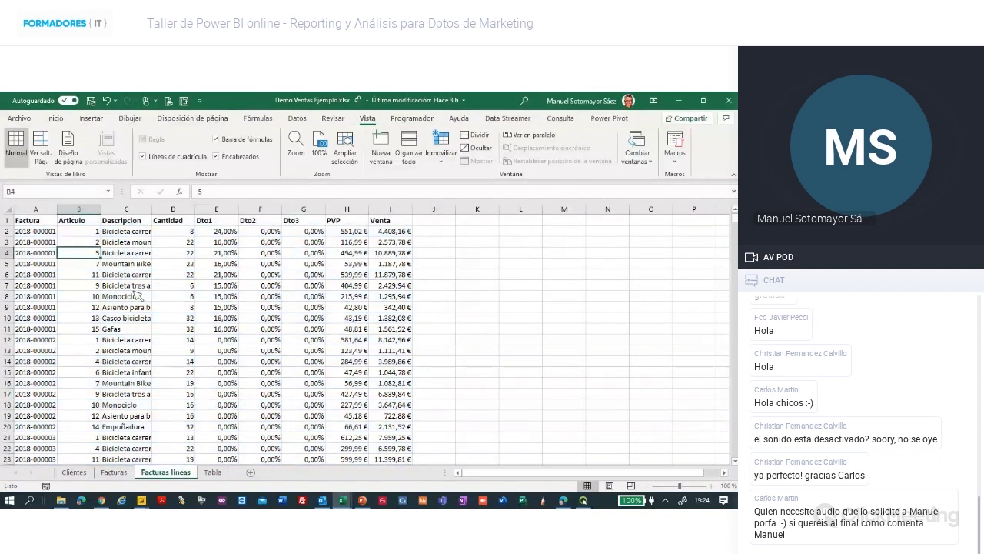
pyautogui.click(213, 472)
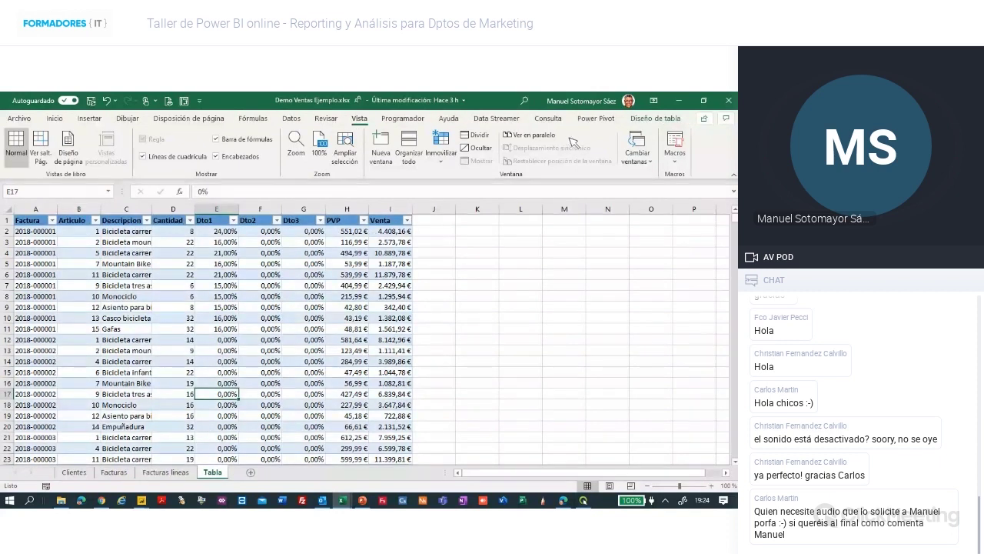
# Display the design options of the table on the Tabla sheet and check its table name.
pyautogui.click(655, 117)
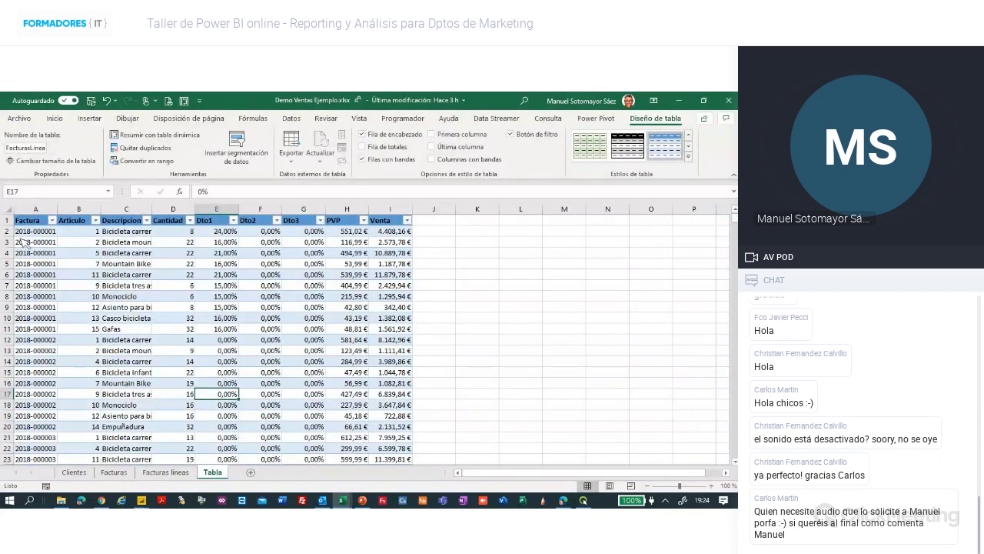
pyautogui.click(41, 151)
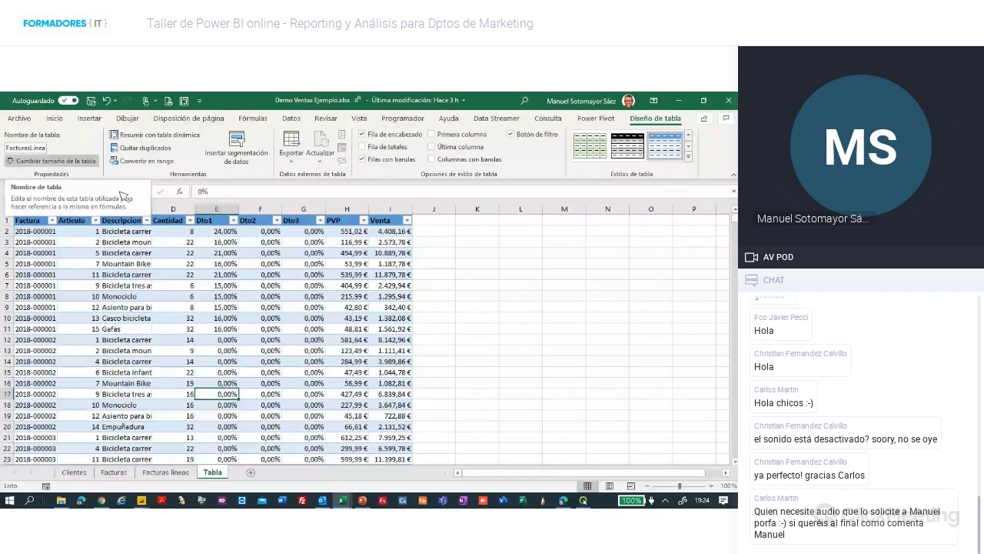
pyautogui.click(146, 299)
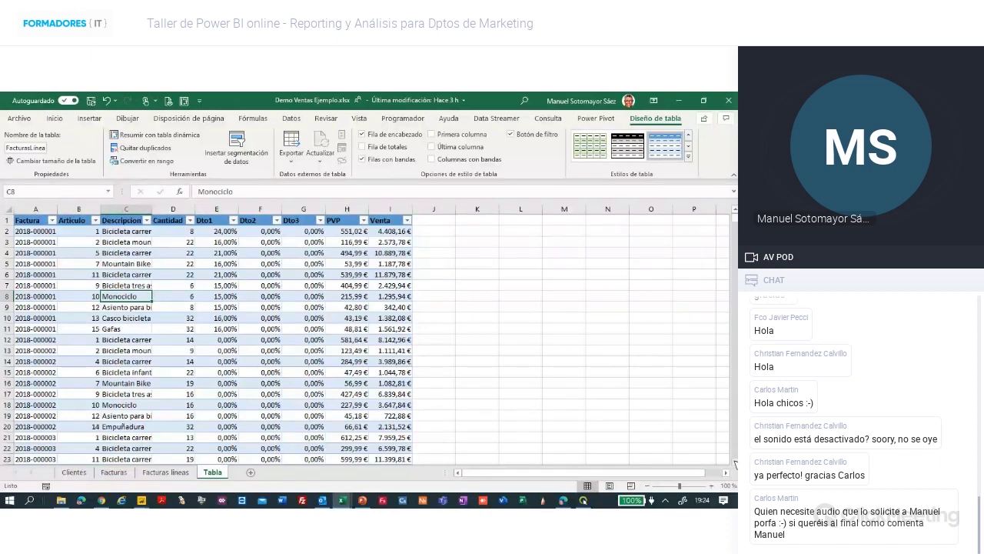
# Check how the table's column headers display further down the Tabla sheet, then return to its first row.
pyautogui.click(734, 464)
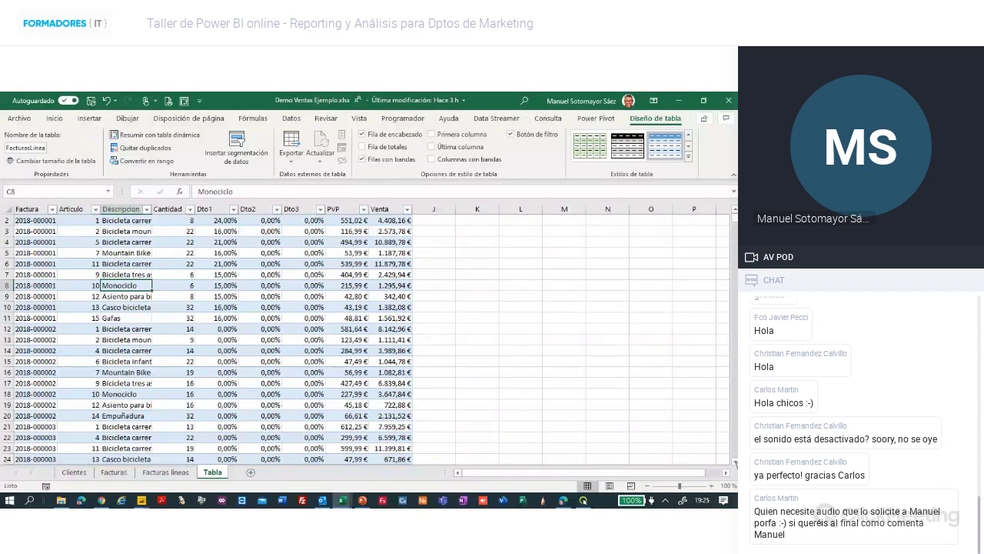
pyautogui.scroll(-2, 366, 339)
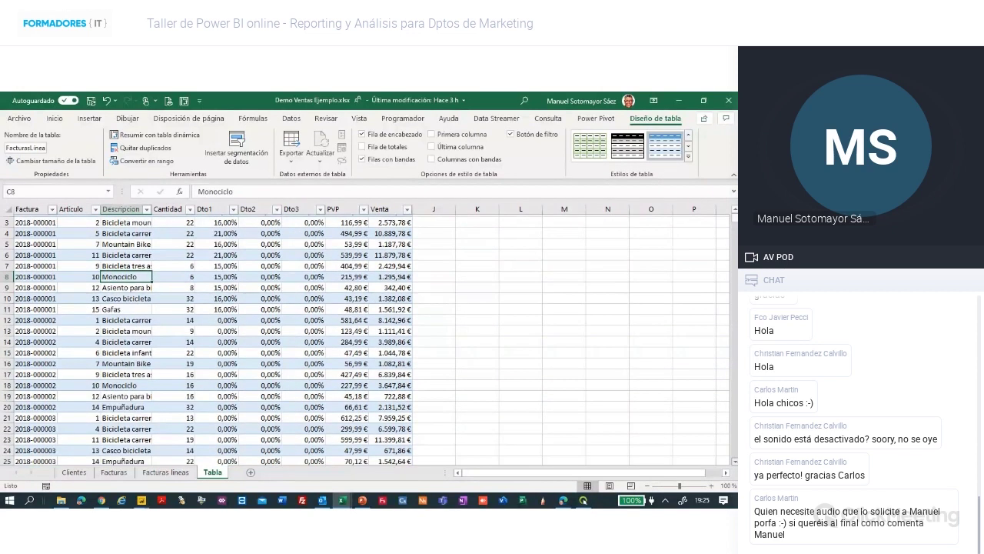
pyautogui.scroll(-2, 365, 338)
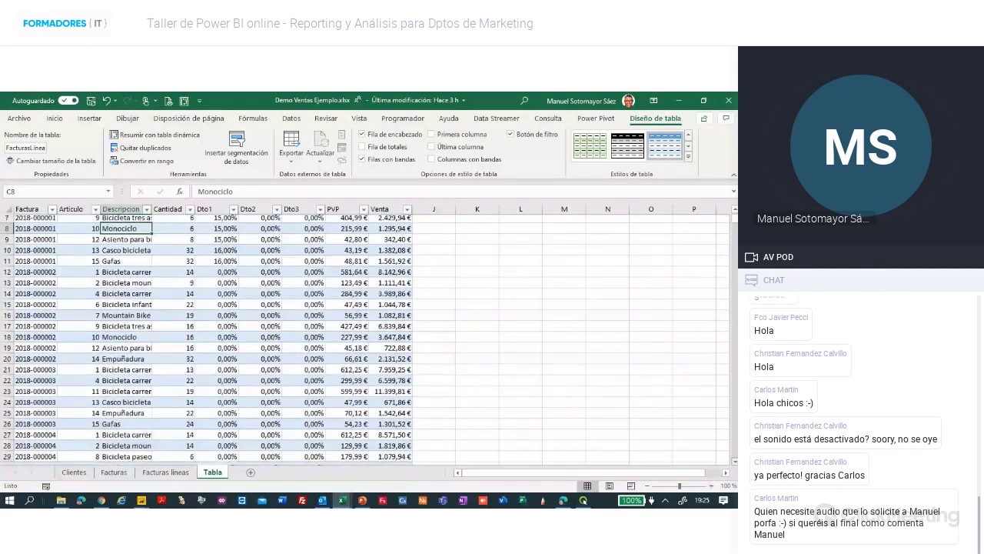
pyautogui.scroll(3, 316, 285)
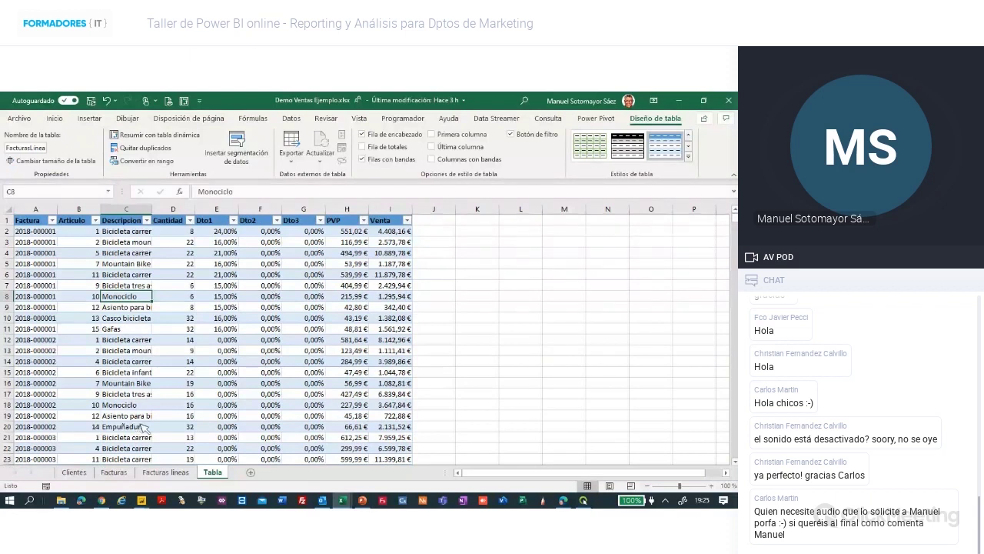
# Go back to the Facturas lineas sheet and inspect individual values in the Cantidad, Dto1 and PVP columns.
pyautogui.click(165, 471)
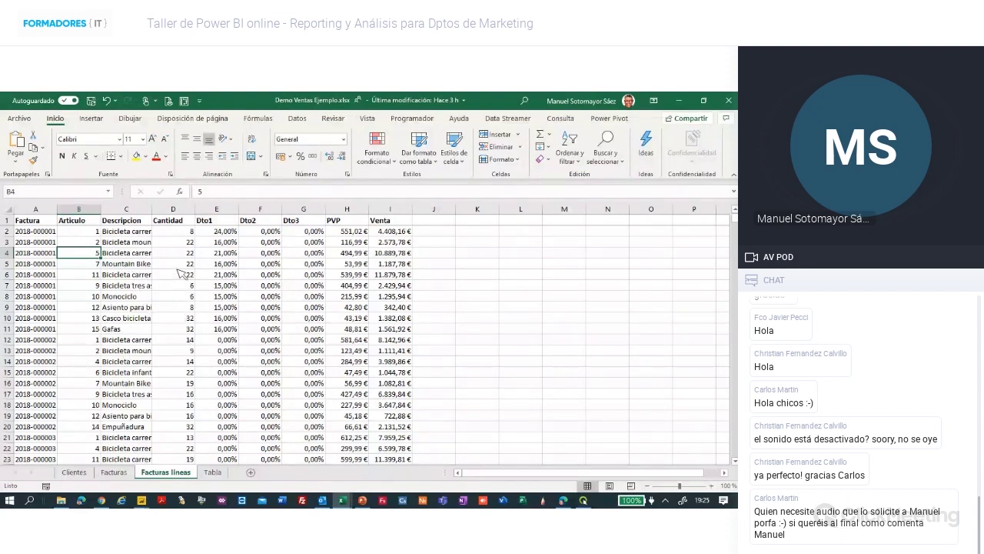
pyautogui.click(179, 266)
pyautogui.click(227, 242)
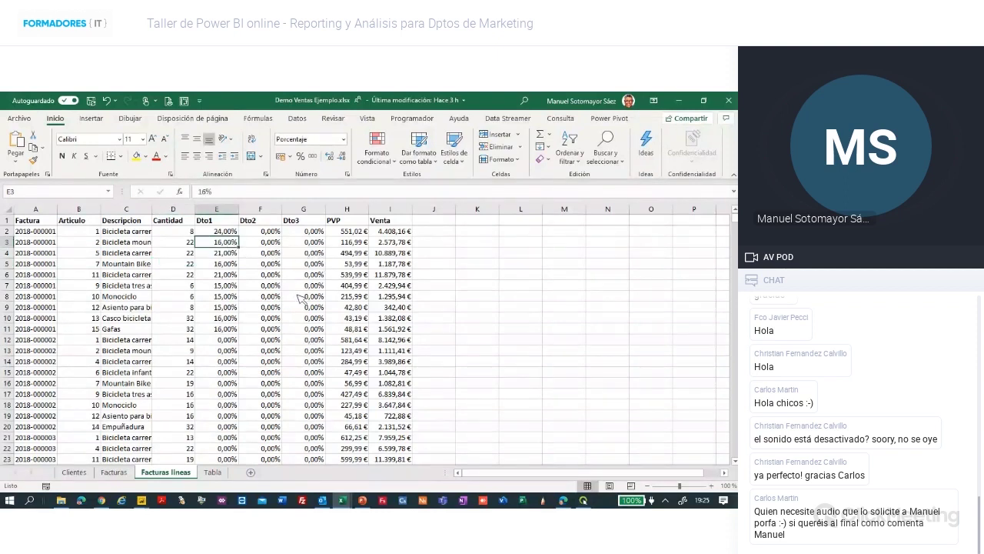
pyautogui.click(354, 244)
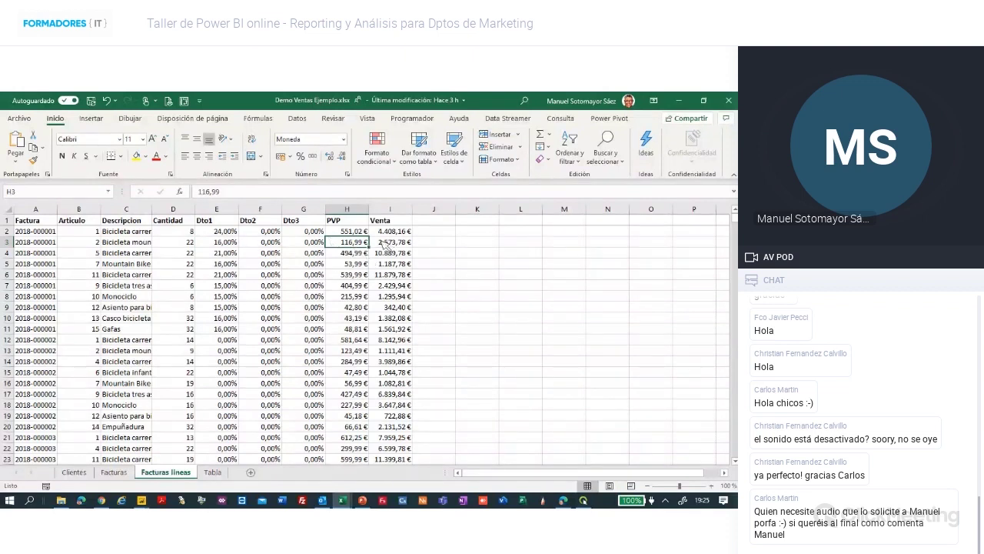
# Inspect the Venta formulas in I3 and I2, highlighting the cells that the I2 formula references.
pyautogui.click(399, 243)
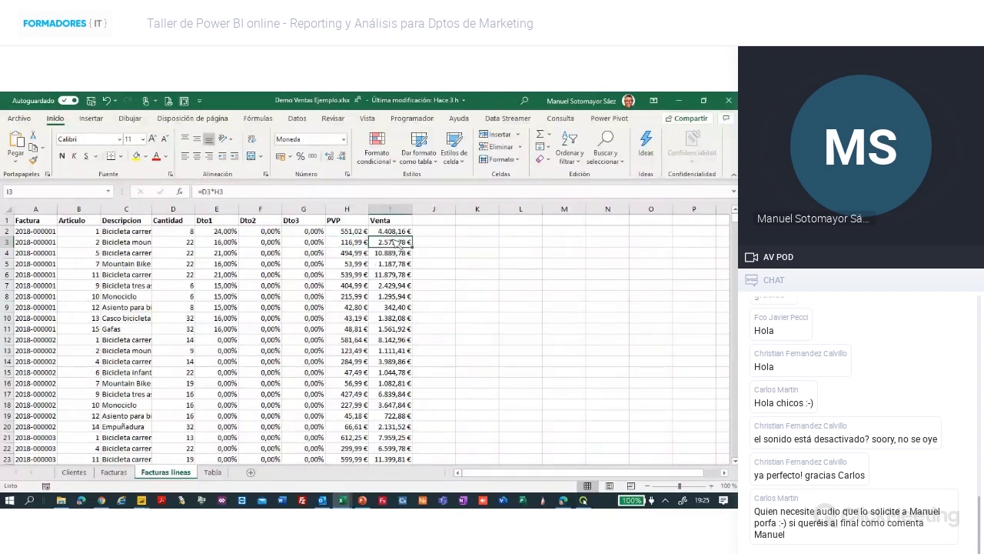
pyautogui.click(394, 233)
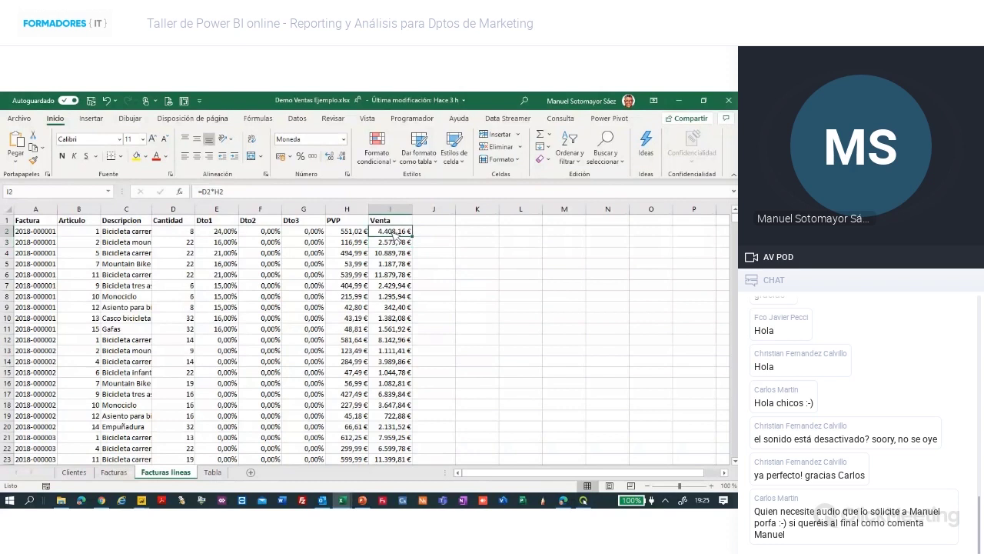
pyautogui.click(258, 192)
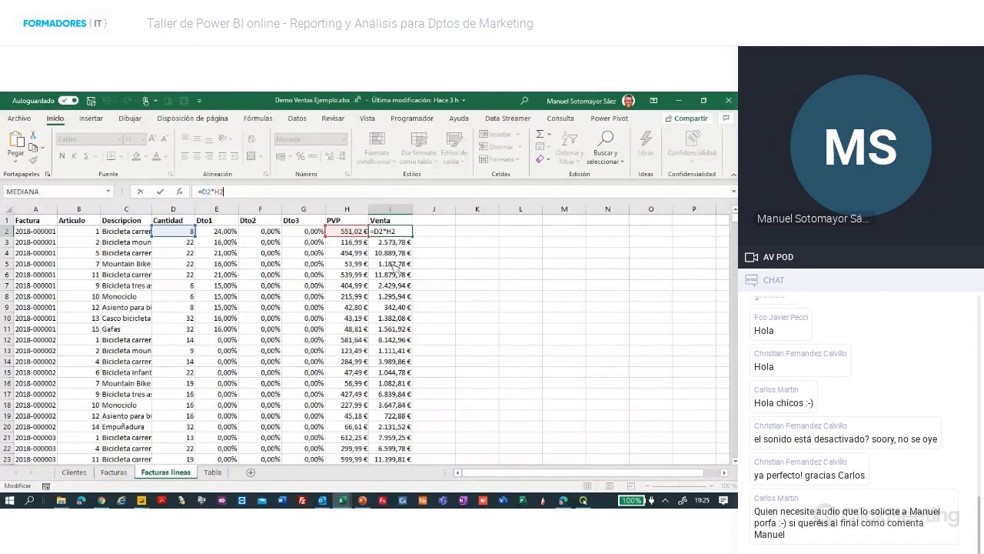
pyautogui.hotkey('ctrl', 'Return')
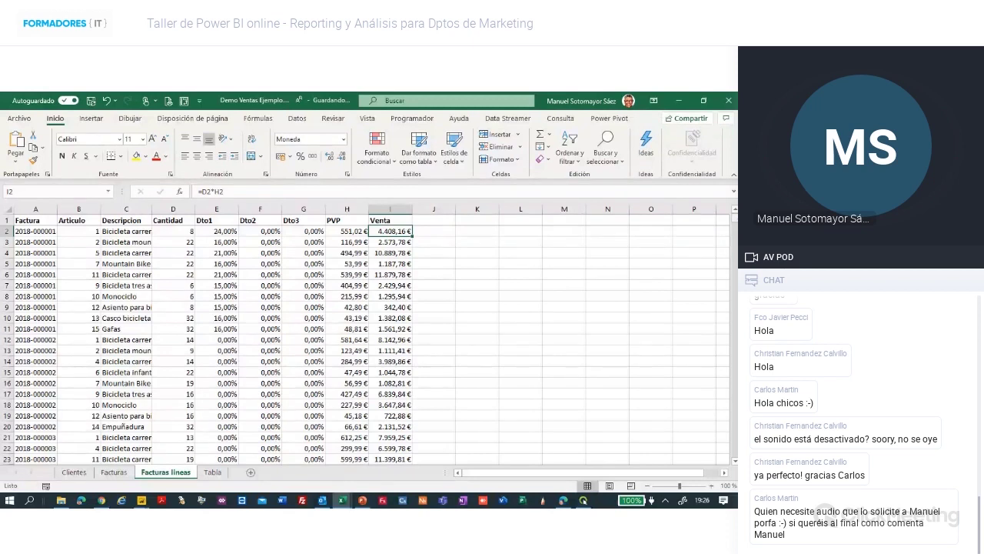
# Review the Facturas lineas data down to its last row and return to the first invoice lines.
pyautogui.moveTo(734, 219); pyautogui.dragTo(733, 457)
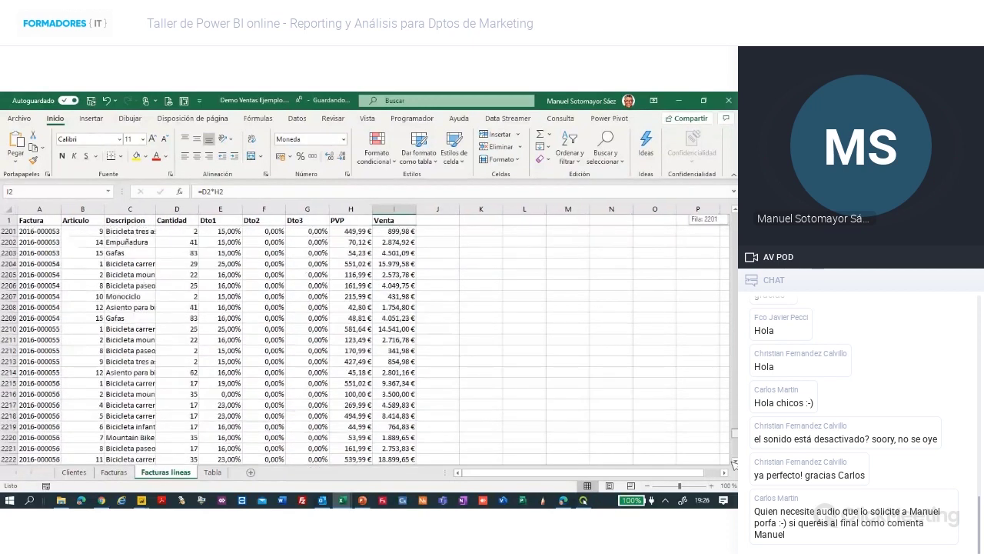
pyautogui.moveTo(734, 461); pyautogui.dragTo(734, 461)
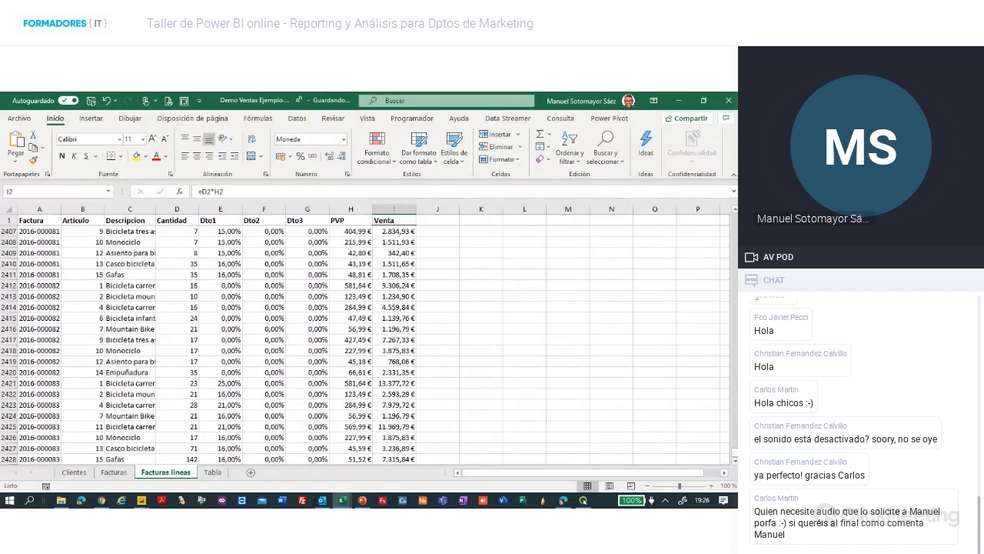
pyautogui.click(734, 458)
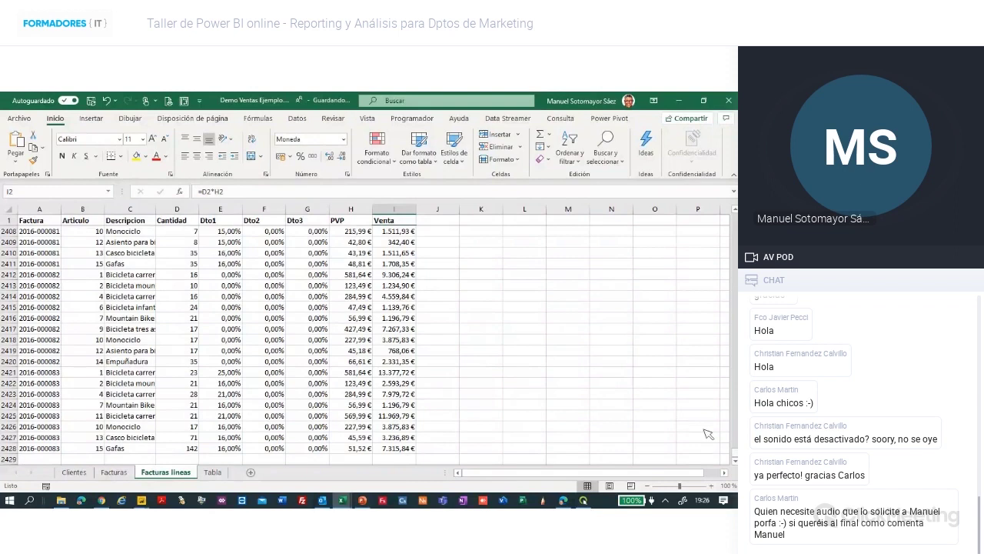
pyautogui.moveTo(734, 450); pyautogui.dragTo(735, 218)
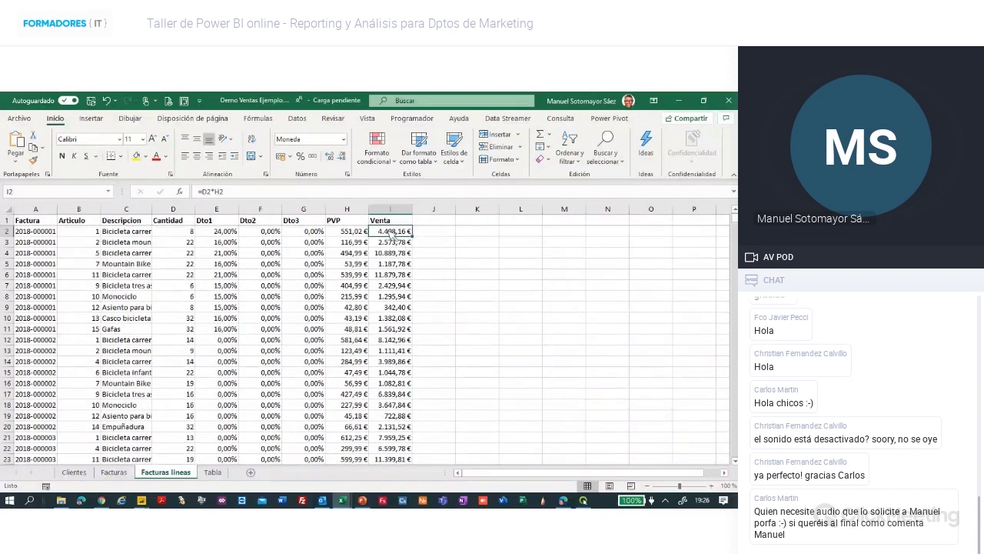
# Inspect the Venta formula in I5, then compare it with the I2 formula and neighbouring values on the Tabla sheet.
pyautogui.click(393, 263)
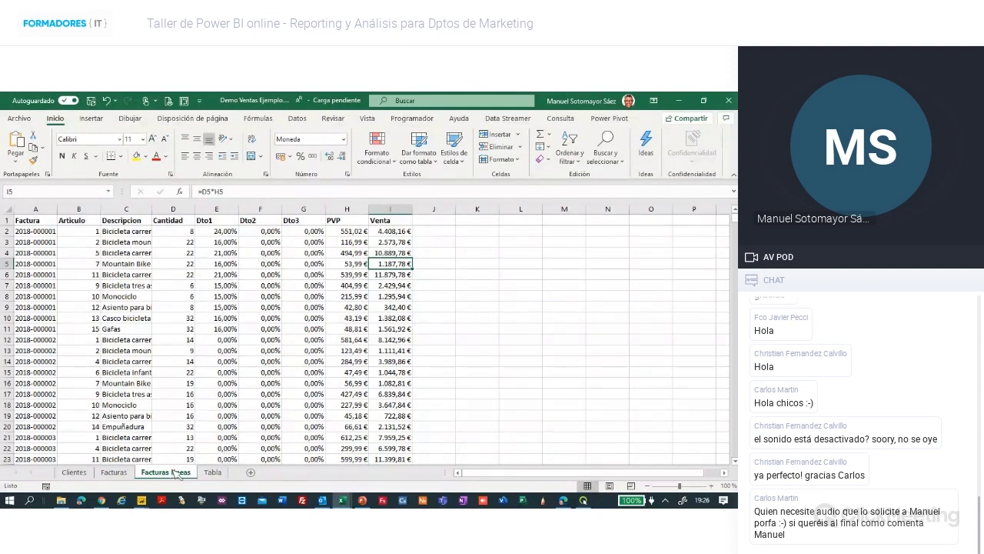
pyautogui.click(212, 472)
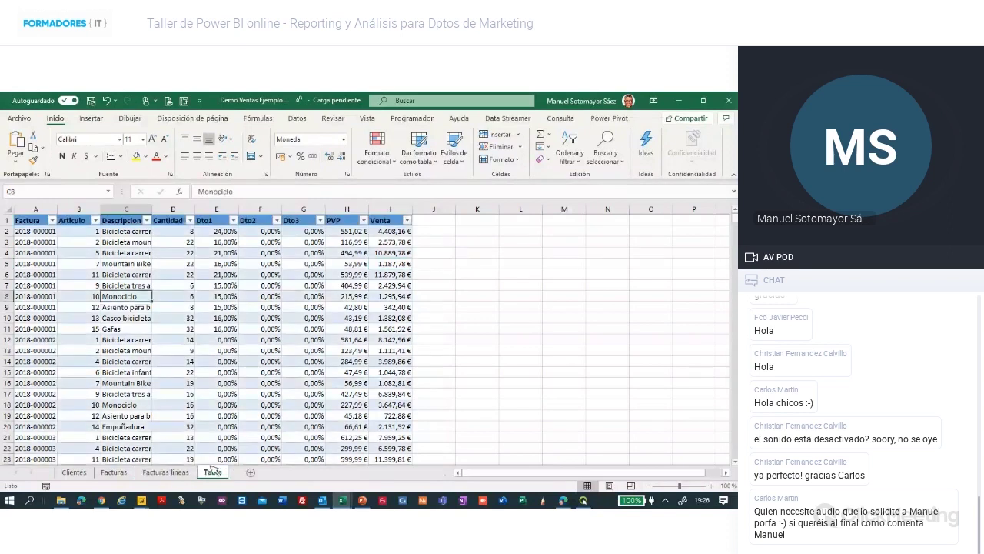
pyautogui.click(237, 263)
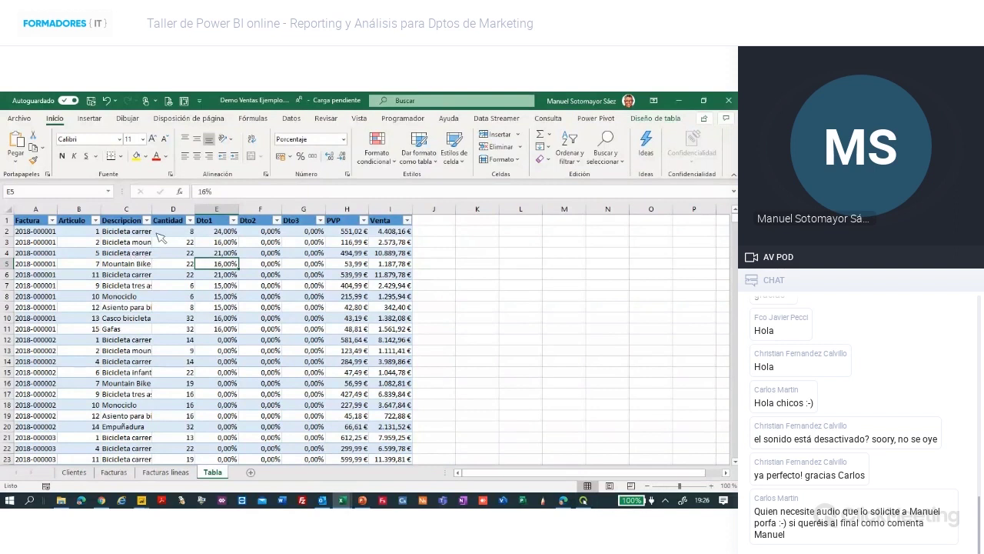
pyautogui.click(360, 232)
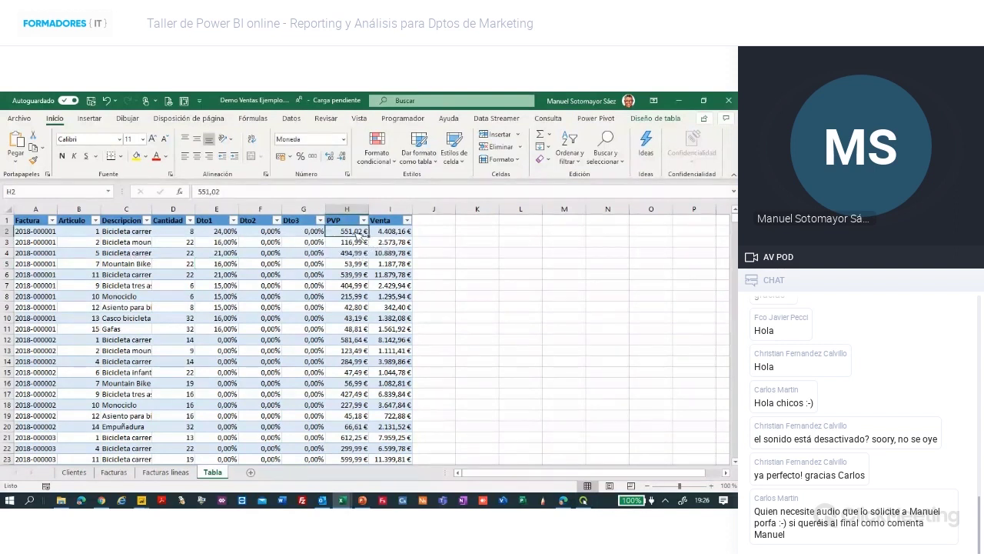
pyautogui.click(393, 231)
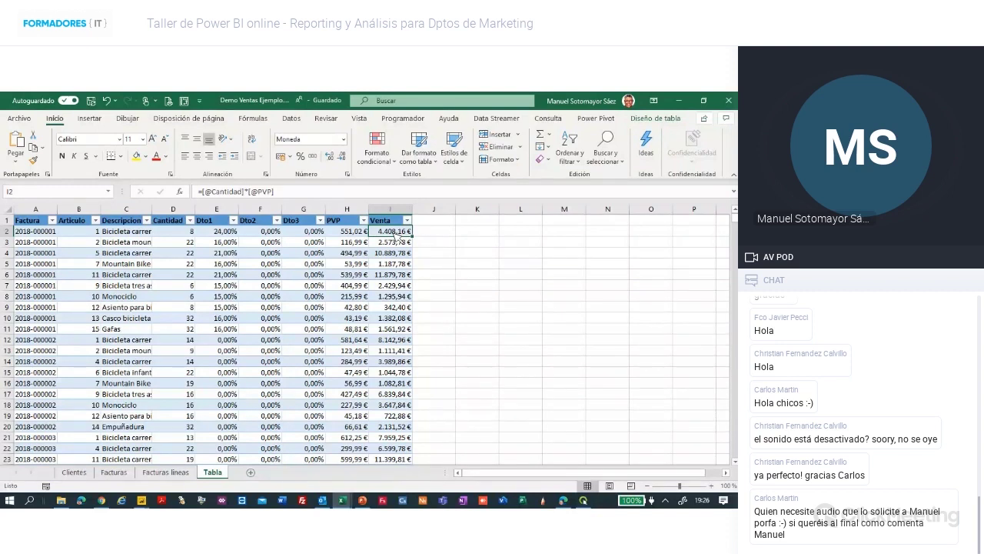
# Highlight the cells referenced by the table's Venta formulas in I2 and I3.
pyautogui.click(291, 196)
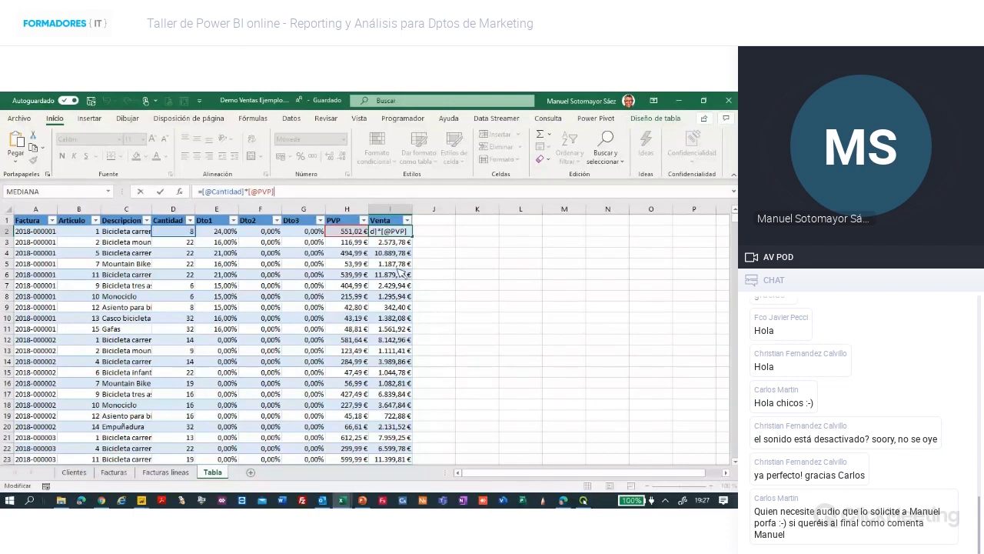
pyautogui.hotkey('ctrl', 'Return')
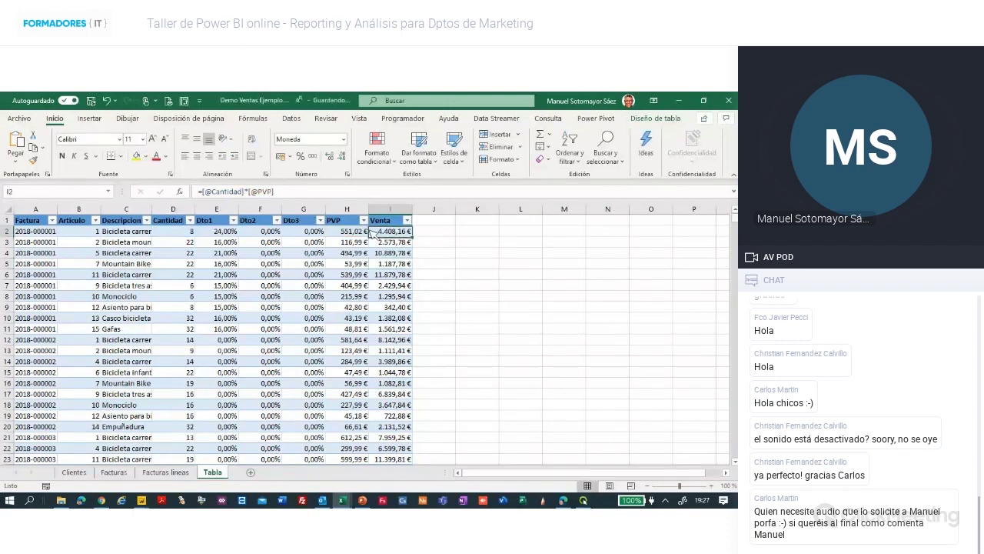
pyautogui.click(300, 194)
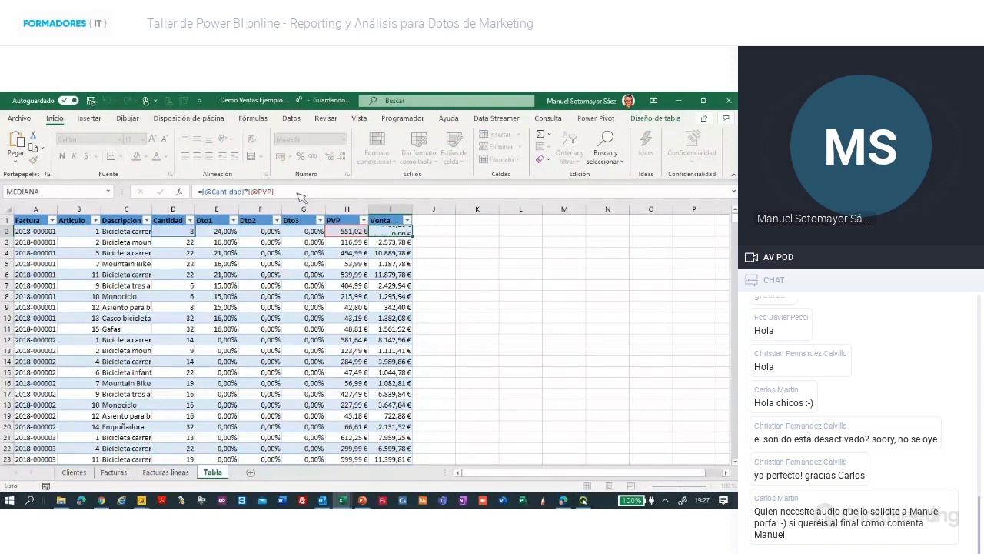
pyautogui.press('Return')
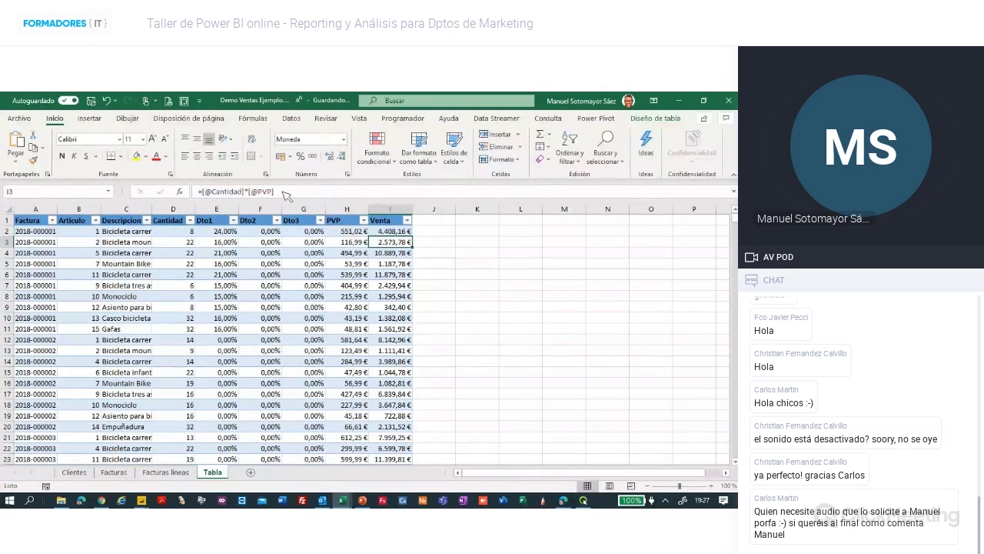
pyautogui.click(286, 192)
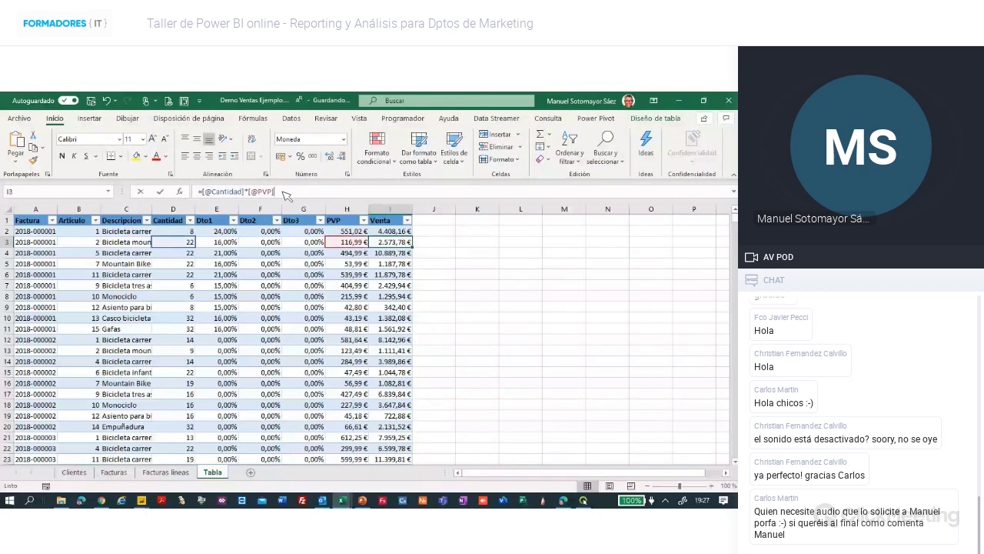
pyautogui.press('Escape')
pyautogui.click(390, 231)
pyautogui.click(296, 193)
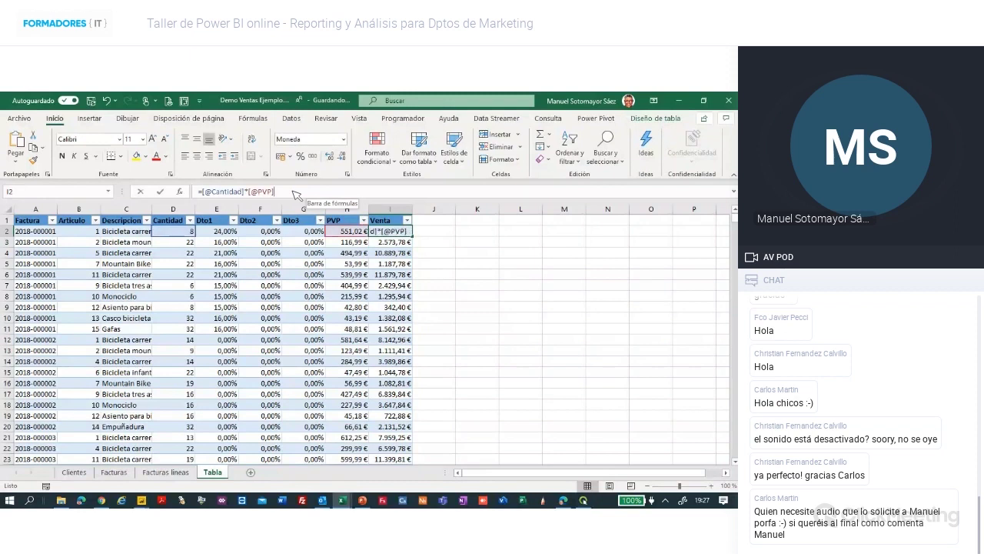
pyautogui.press('BackSpace')
pyautogui.press('BackSpace')
pyautogui.press('BackSpace')
pyautogui.press('BackSpace')
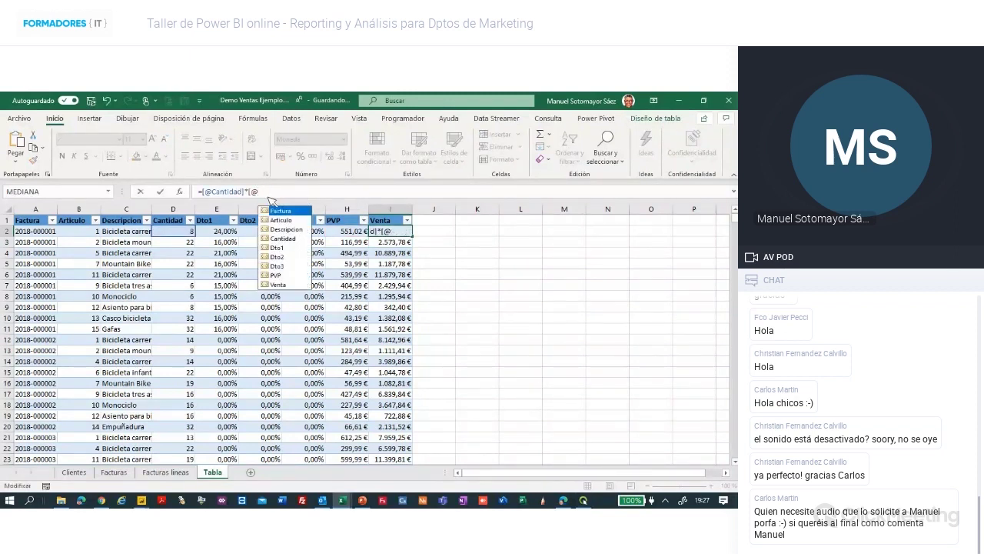
pyautogui.press('BackSpace')
pyautogui.press('BackSpace')
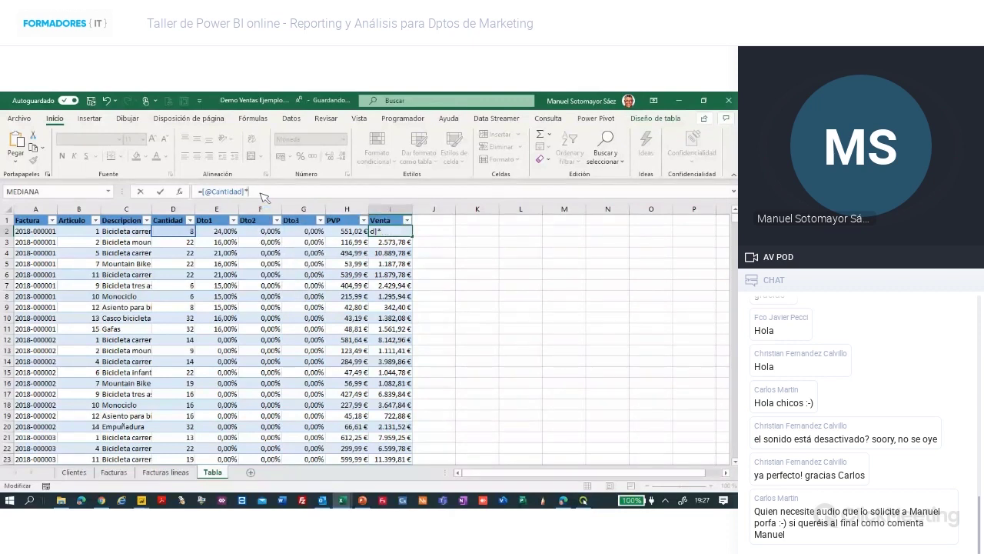
pyautogui.write('p')
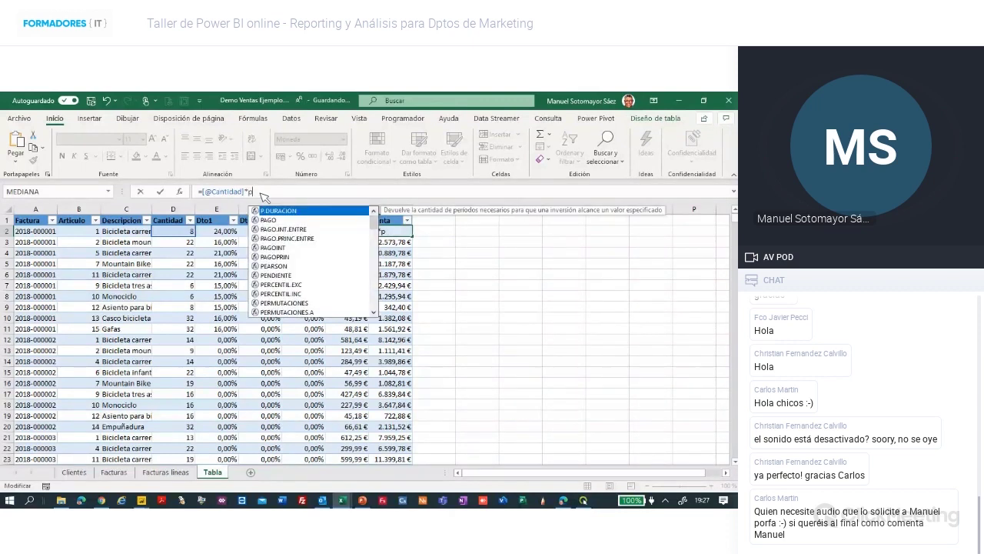
pyautogui.write('v')
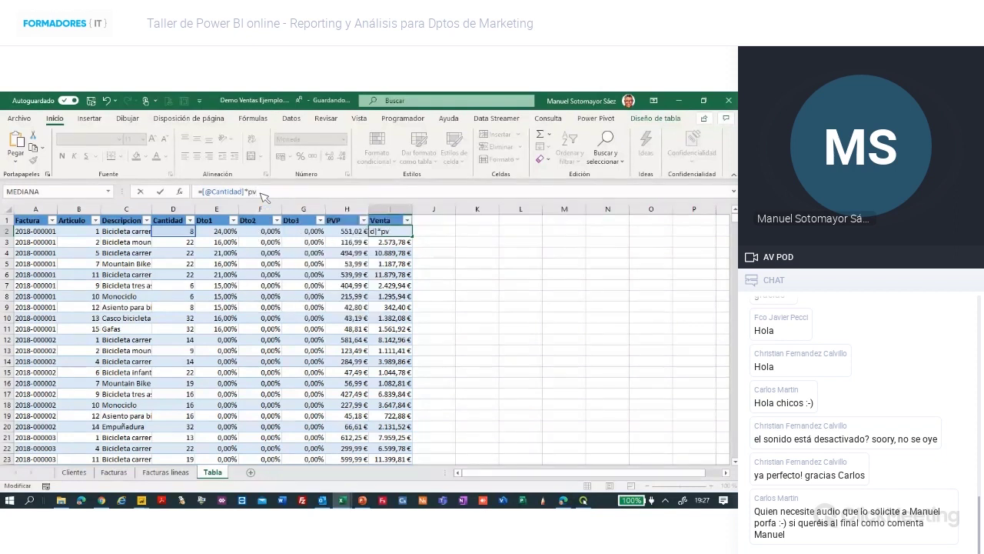
pyautogui.press('BackSpace')
pyautogui.press('BackSpace')
pyautogui.press('BackSpace')
pyautogui.write('[')
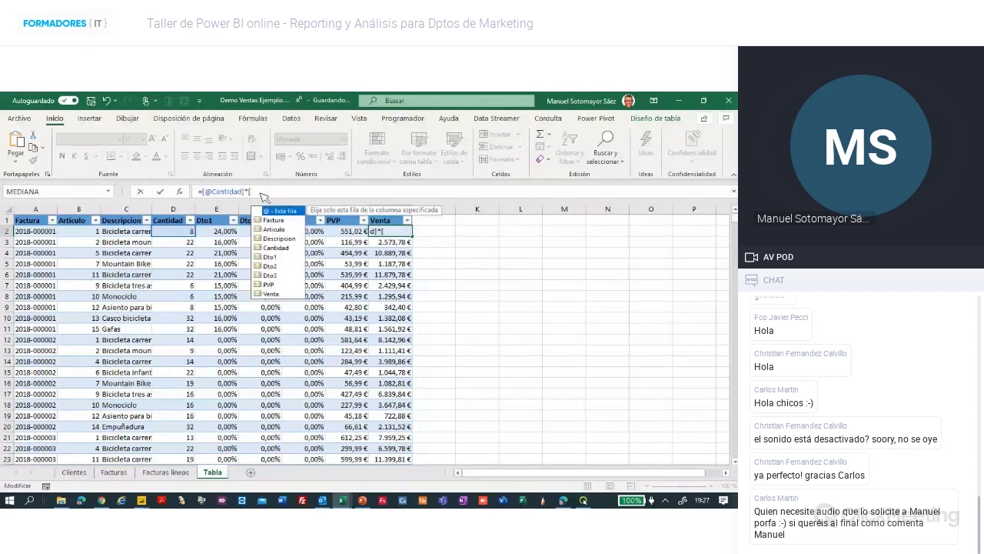
pyautogui.click(270, 285)
pyautogui.doubleClick(271, 286)
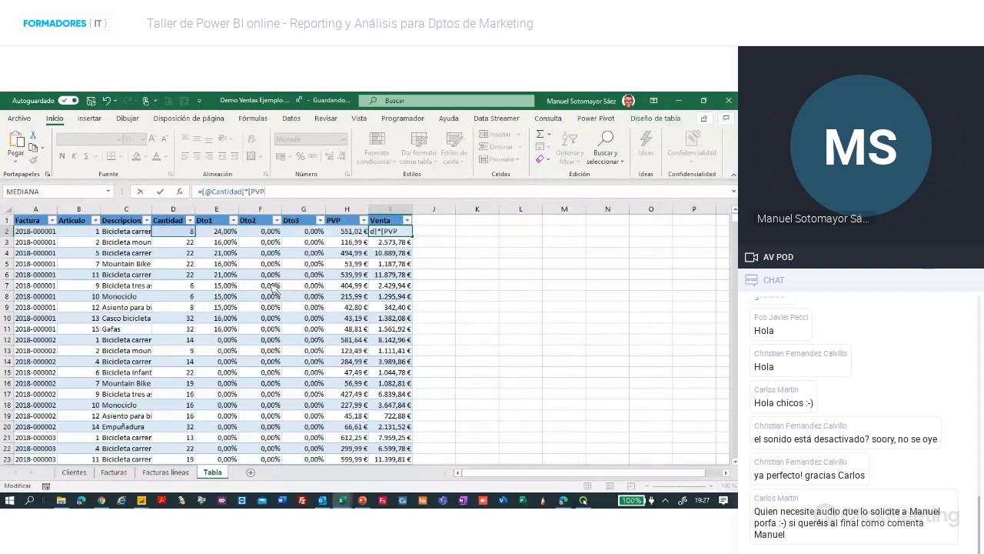
pyautogui.write(']')
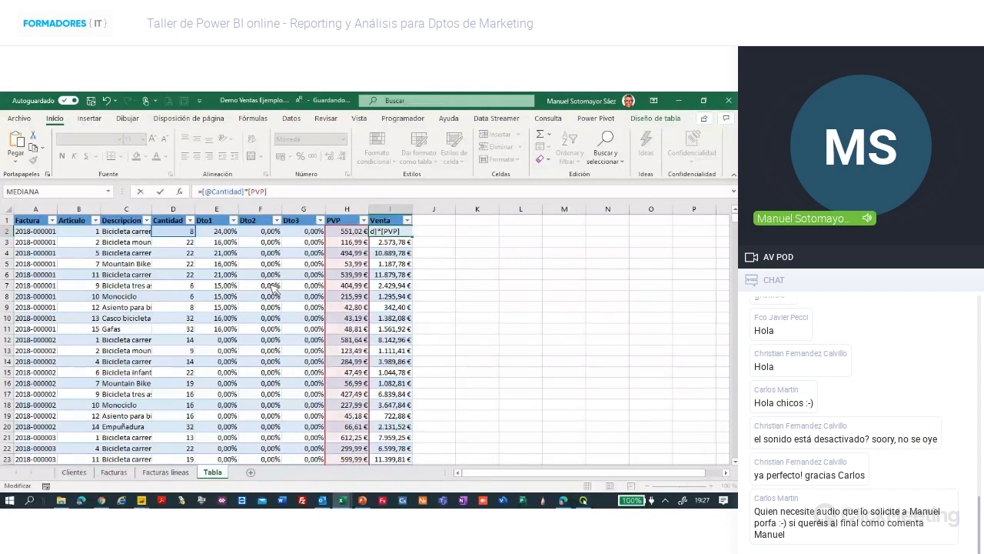
pyautogui.press('Return')
pyautogui.moveTo(406, 230); pyautogui.dragTo(256, 194)
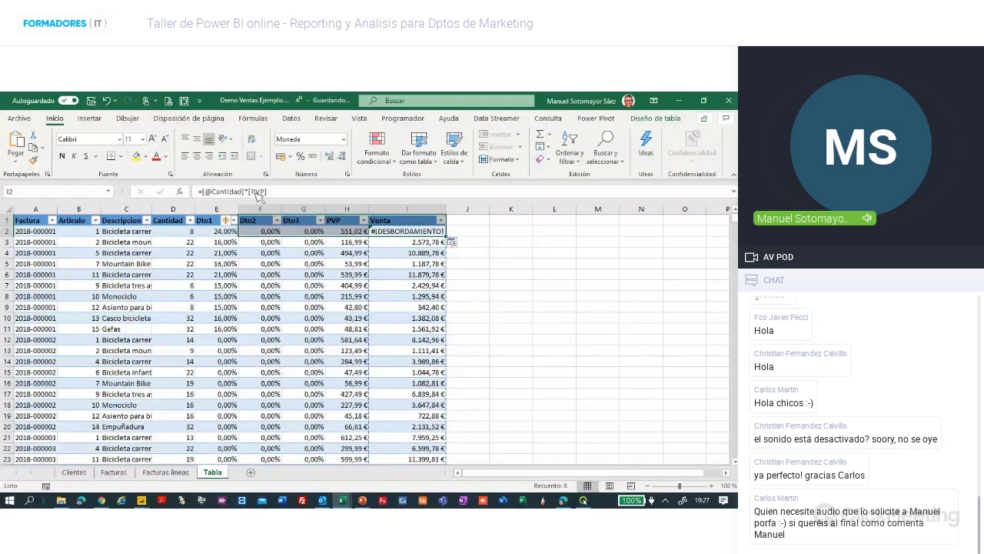
pyautogui.click(253, 192)
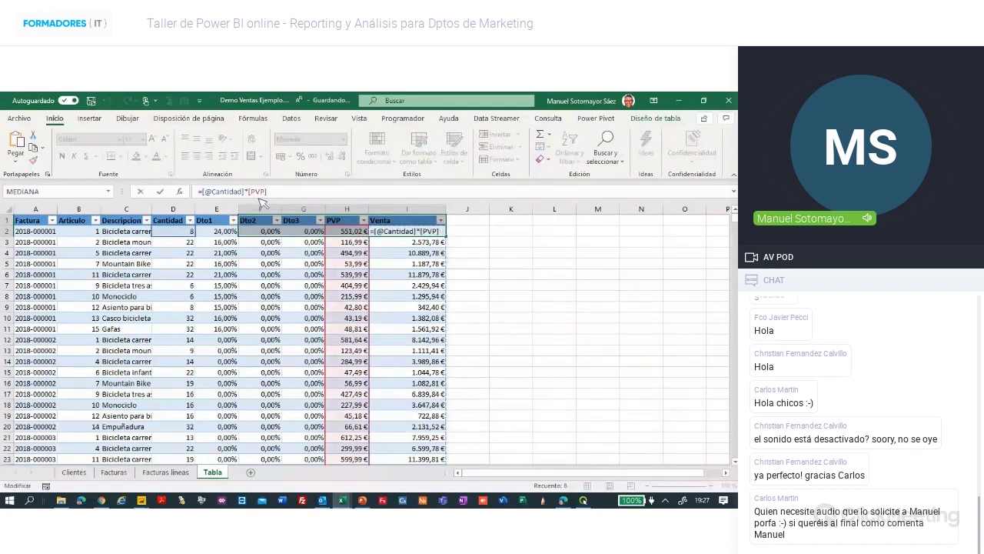
pyautogui.write('@')
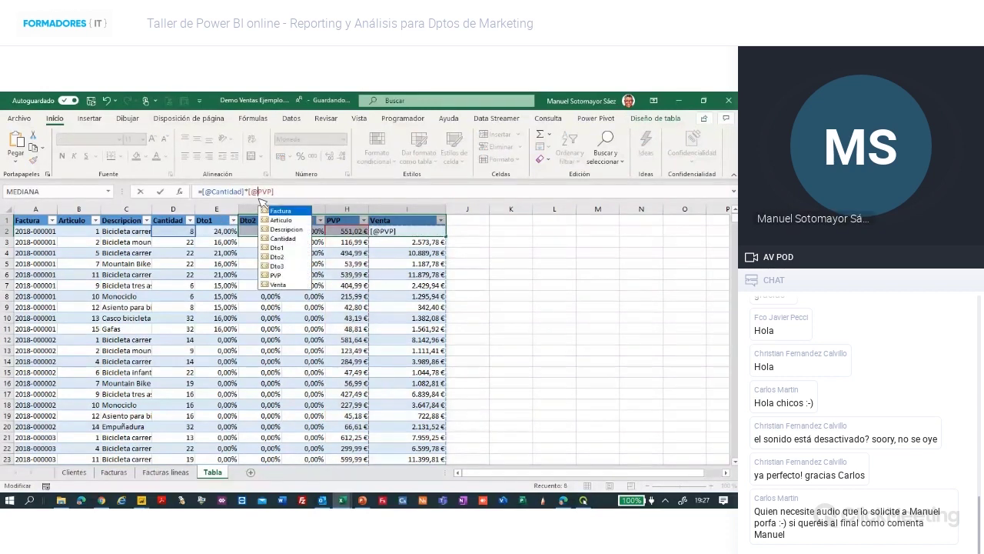
pyautogui.press('Return')
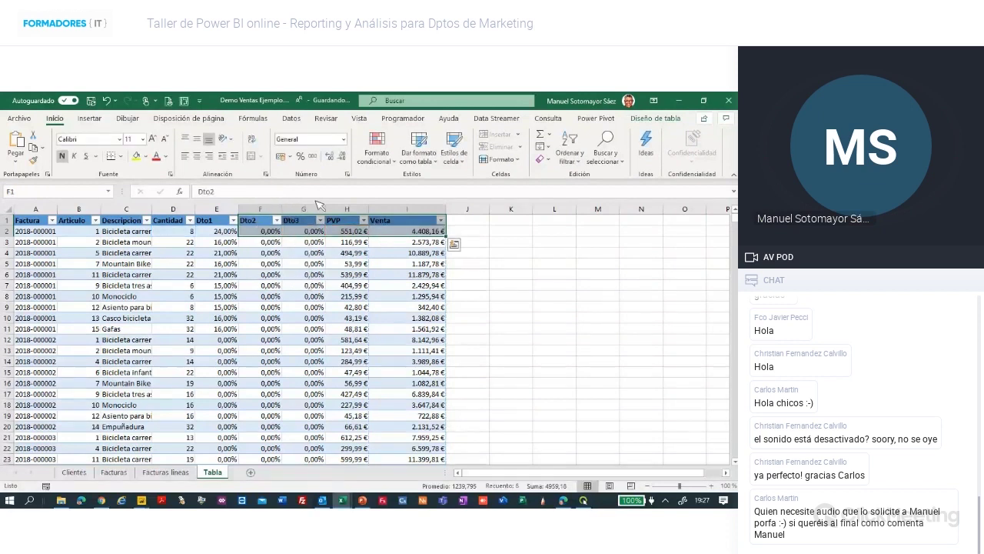
# View the Quick Analysis options for the selected cells and recheck the Venta formula in I2.
pyautogui.click(454, 244)
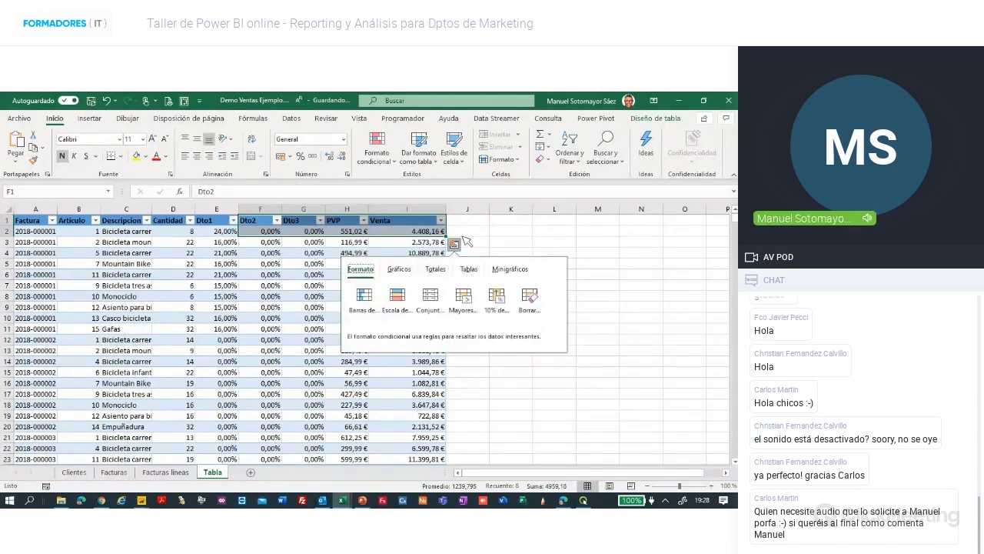
pyautogui.moveTo(441, 233); pyautogui.dragTo(419, 222)
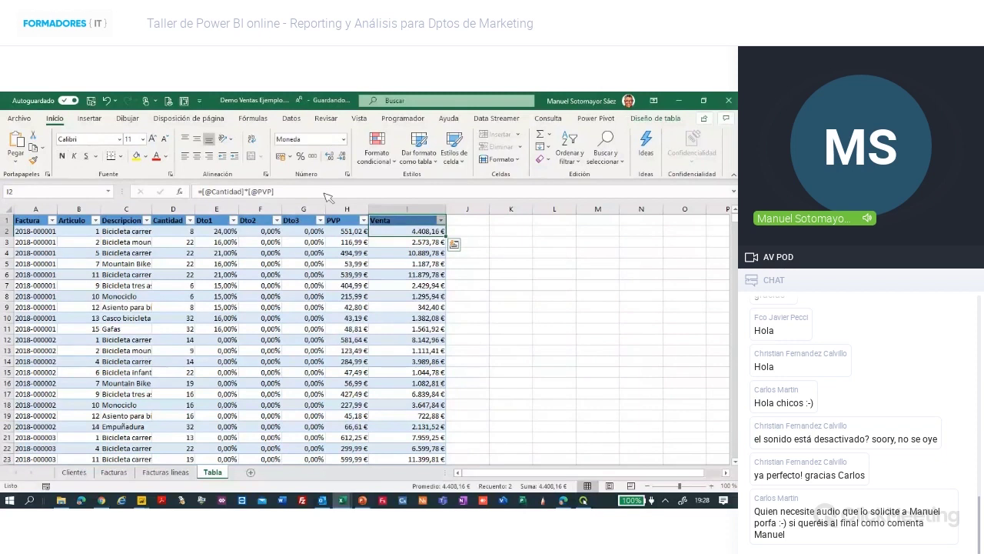
pyautogui.click(313, 197)
pyautogui.press('Return')
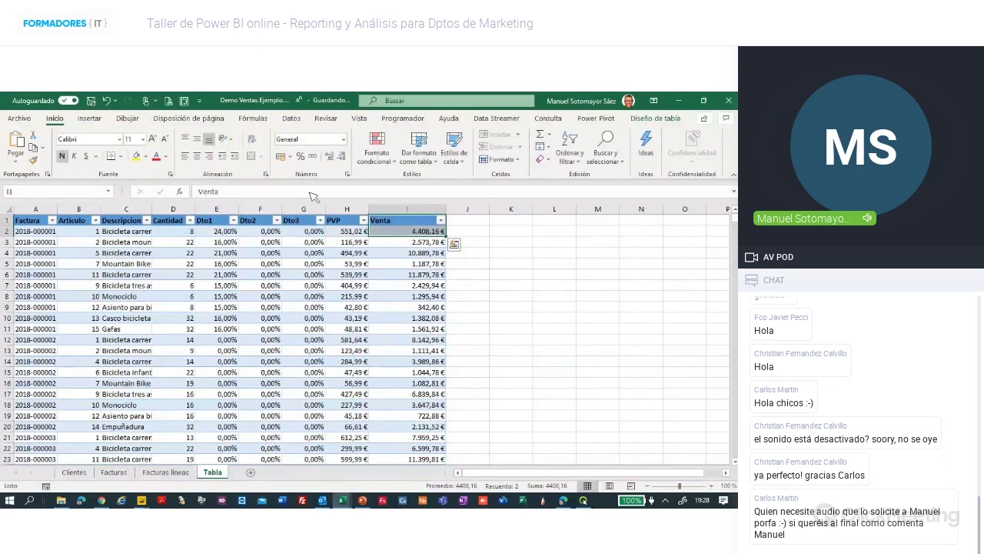
pyautogui.click(454, 245)
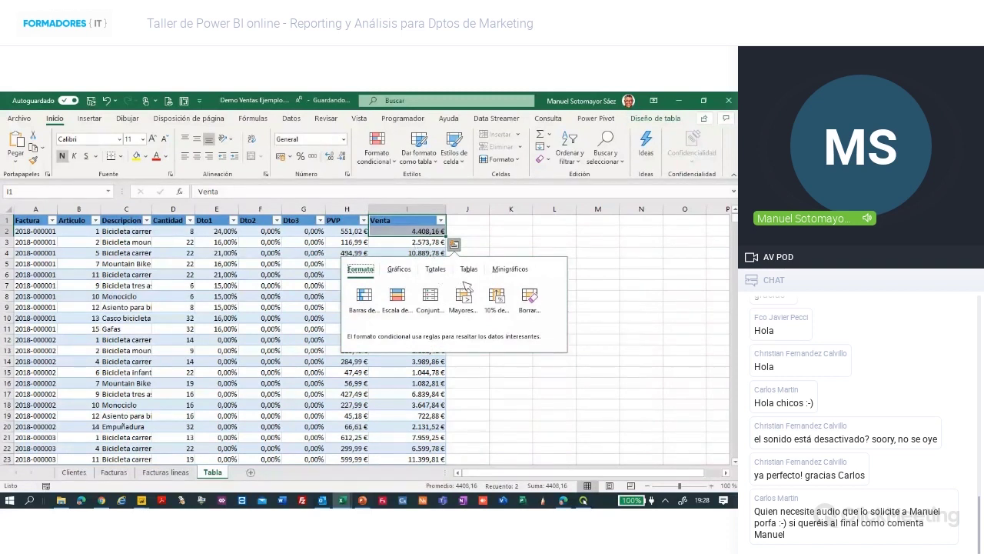
# Autofit the width of the Venta column and select cell I2.
pyautogui.click(447, 210)
pyautogui.doubleClick(446, 209)
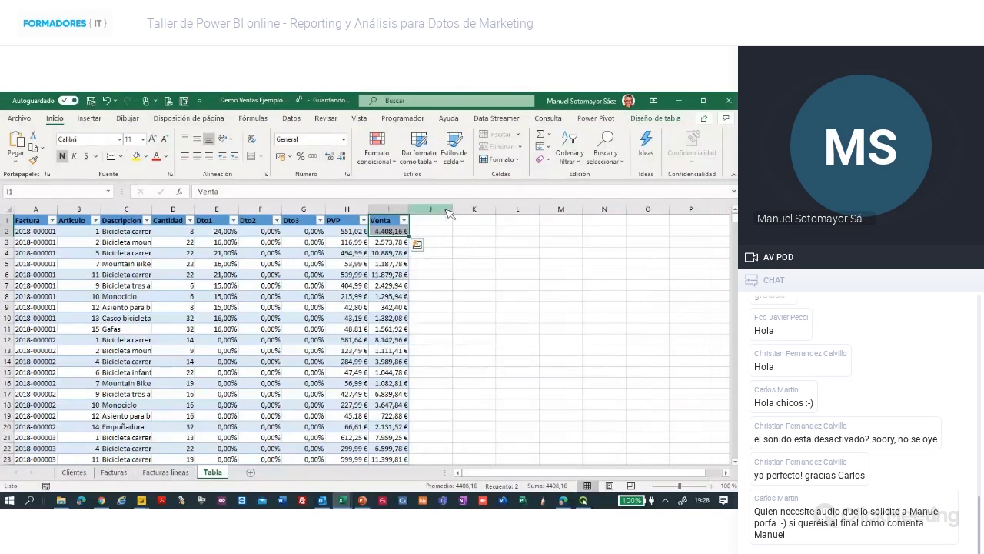
pyautogui.click(397, 234)
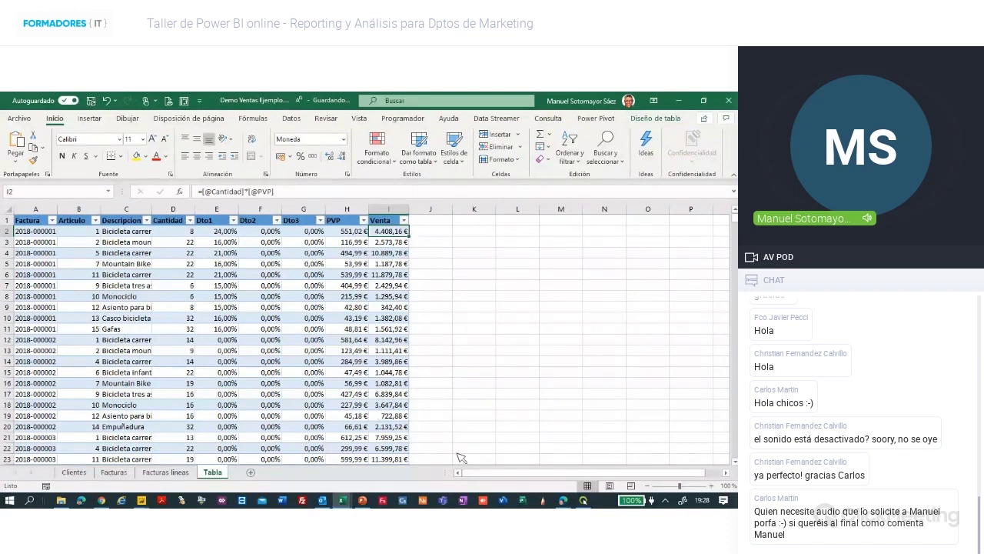
# Check the Venta formula further down the table in I22 and return to the first rows.
pyautogui.moveTo(734, 221); pyautogui.dragTo(523, 337)
pyautogui.click(397, 319)
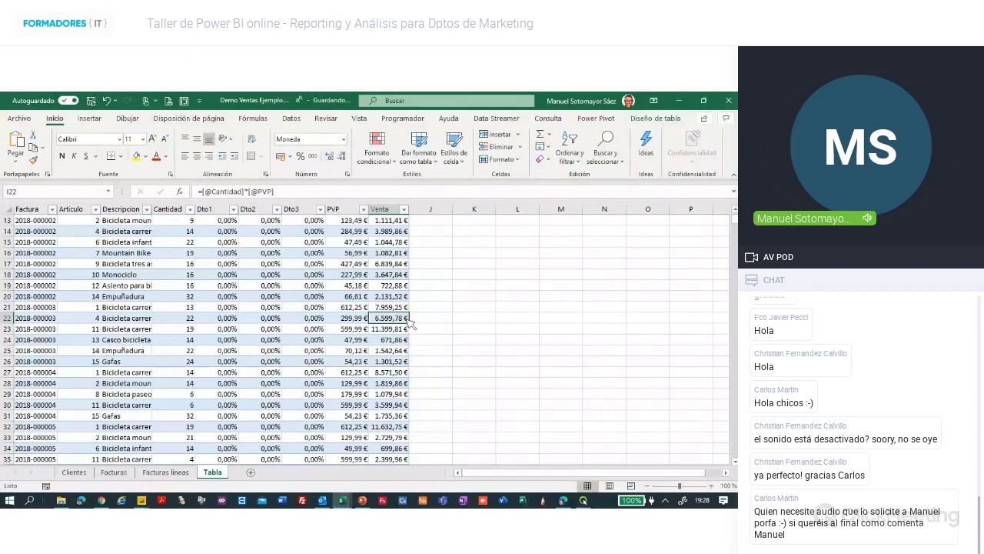
pyautogui.click(735, 210)
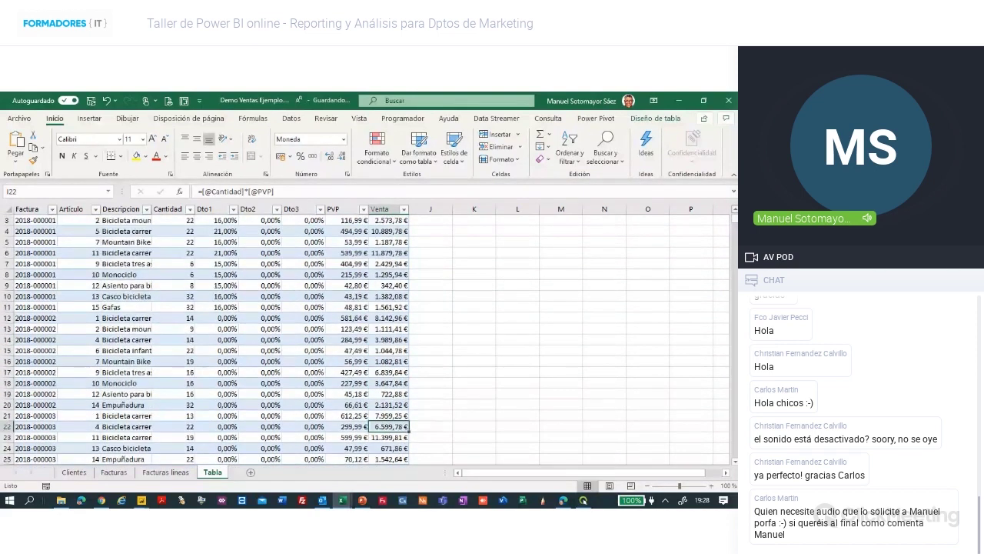
# Compare the plain range on the Facturas lineas sheet with the Tabla sheet, inspecting Cantidad values in D19 and D16.
pyautogui.click(174, 472)
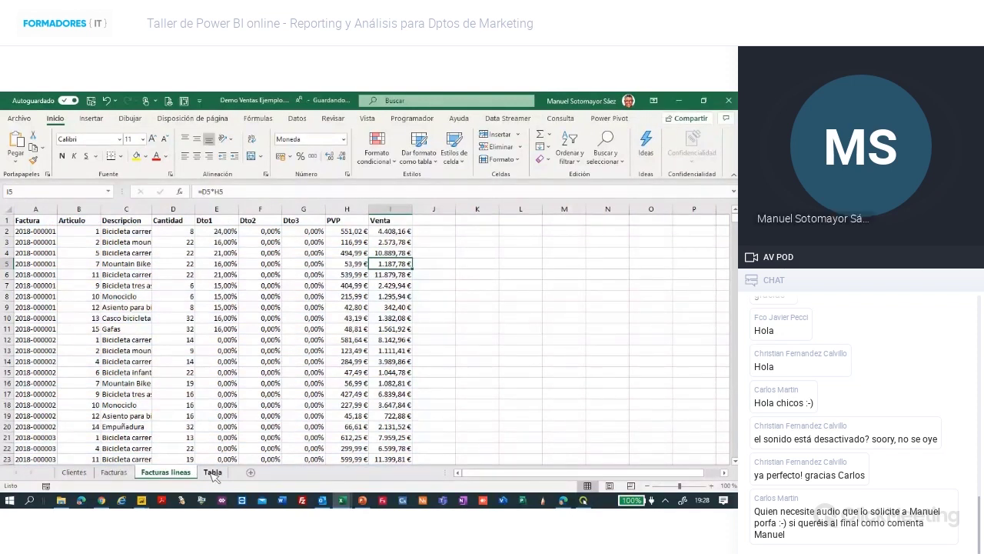
pyautogui.click(192, 415)
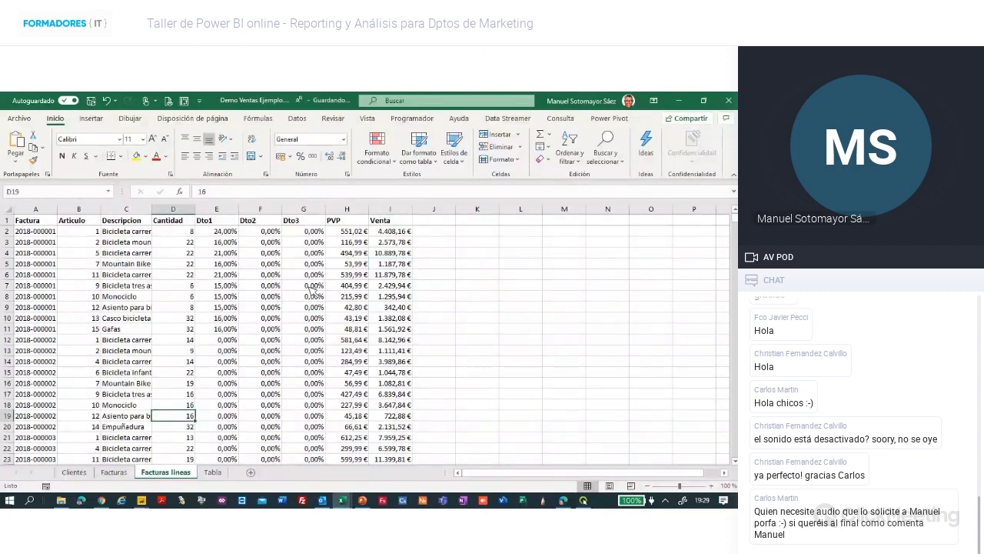
pyautogui.click(212, 474)
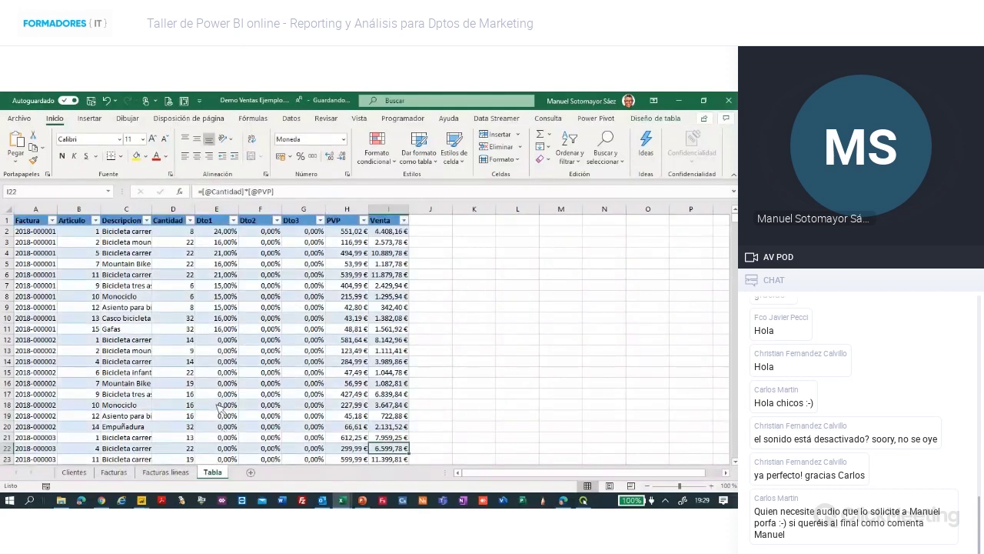
pyautogui.click(168, 473)
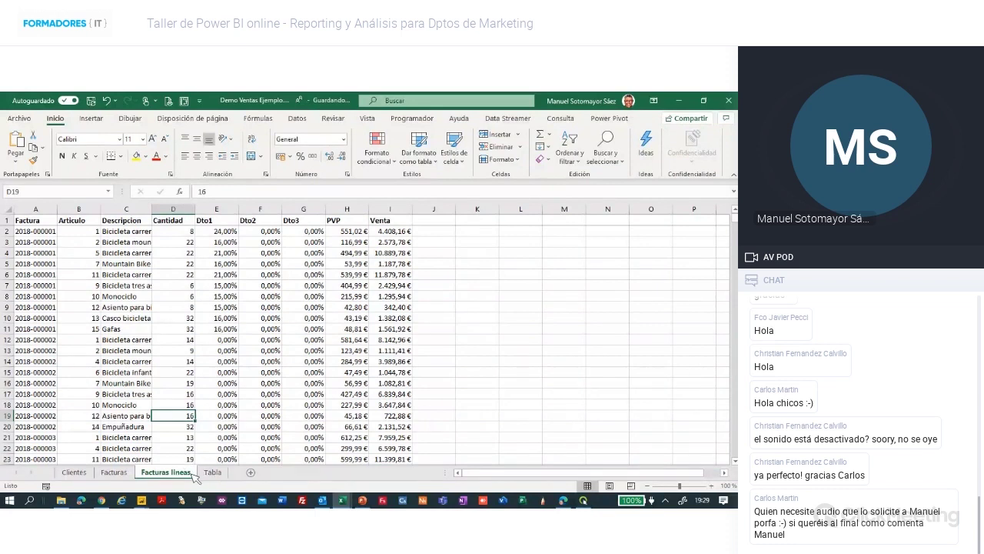
pyautogui.click(180, 385)
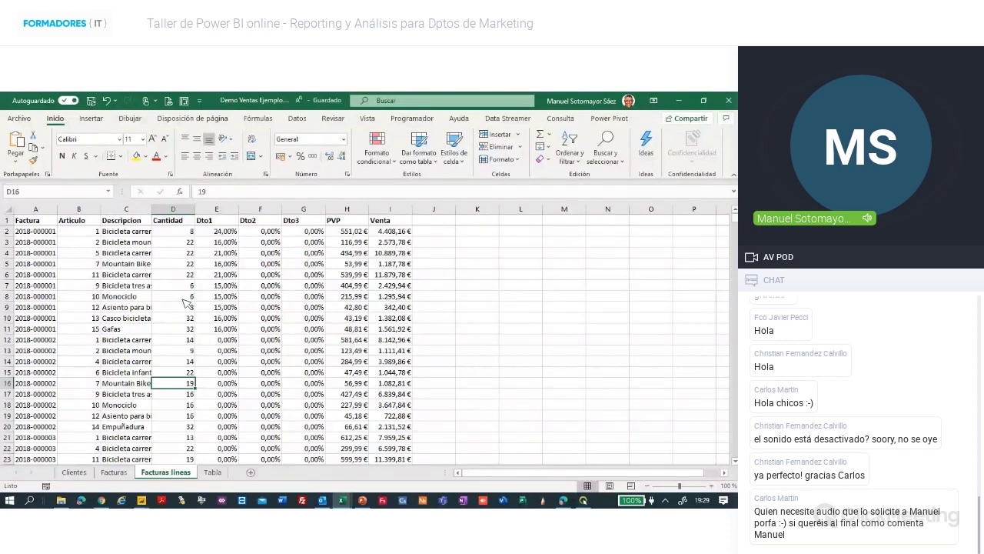
# Convert the Facturas lineas data range A1:I2428 into a table with headers and deselect the range.
pyautogui.hotkey('ctrl', 't')
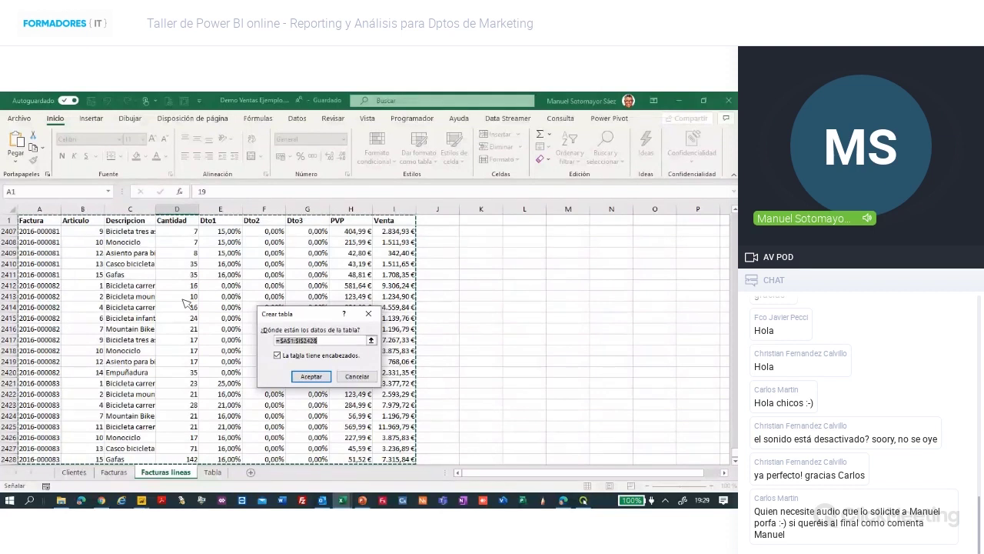
pyautogui.click(311, 376)
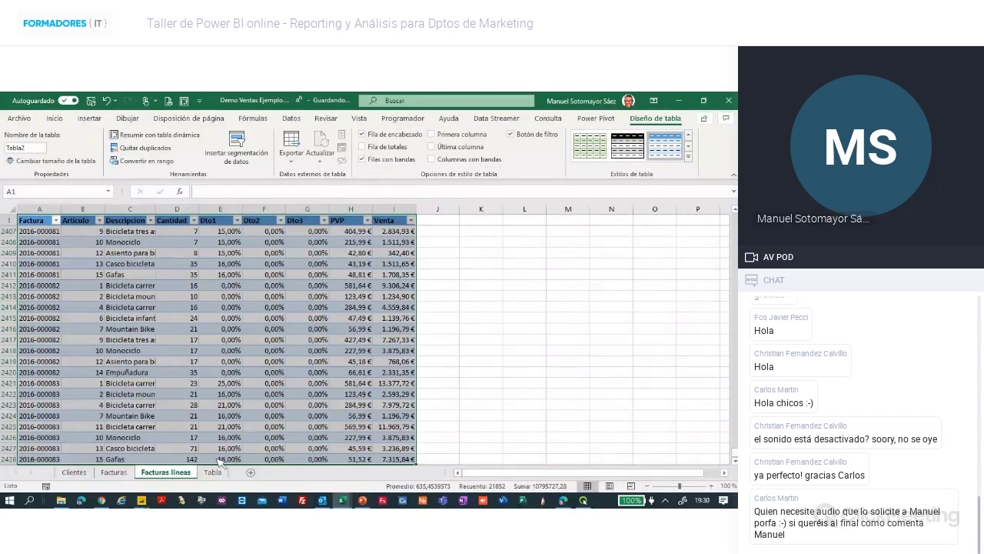
pyautogui.click(278, 416)
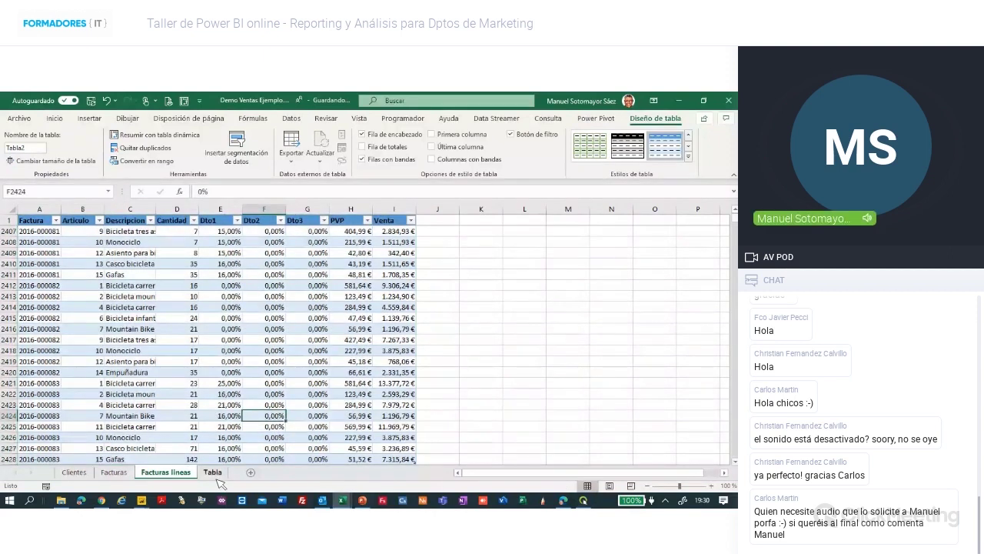
# Compare the Venta formula on the Tabla sheet with those in I2407 and I3 on the Facturas lineas sheet.
pyautogui.click(215, 472)
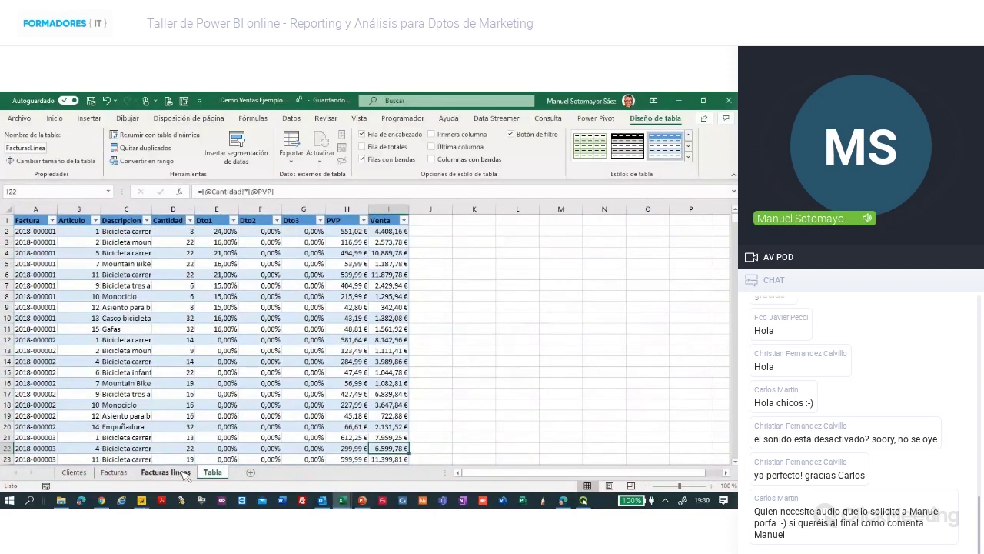
pyautogui.click(183, 473)
pyautogui.click(400, 232)
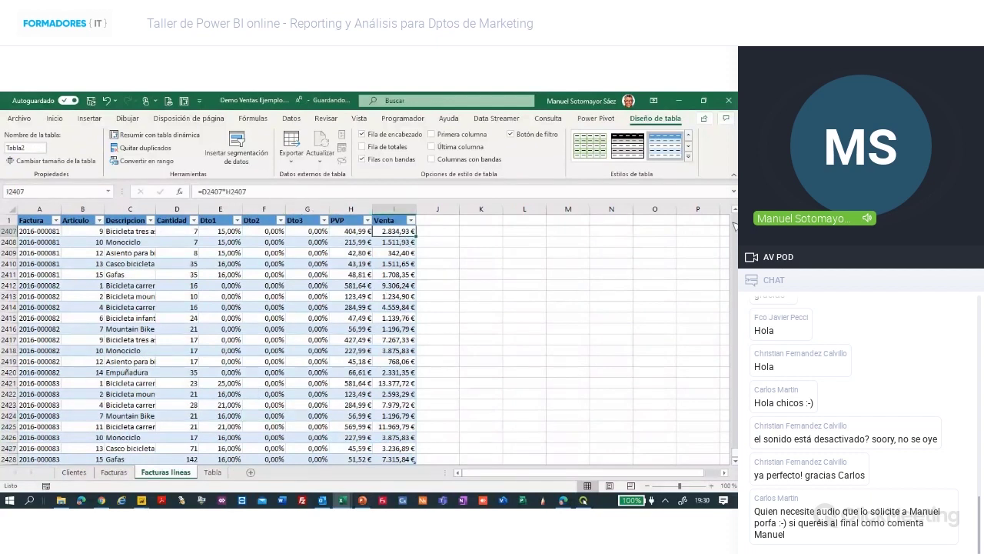
pyautogui.moveTo(734, 456); pyautogui.dragTo(726, 217)
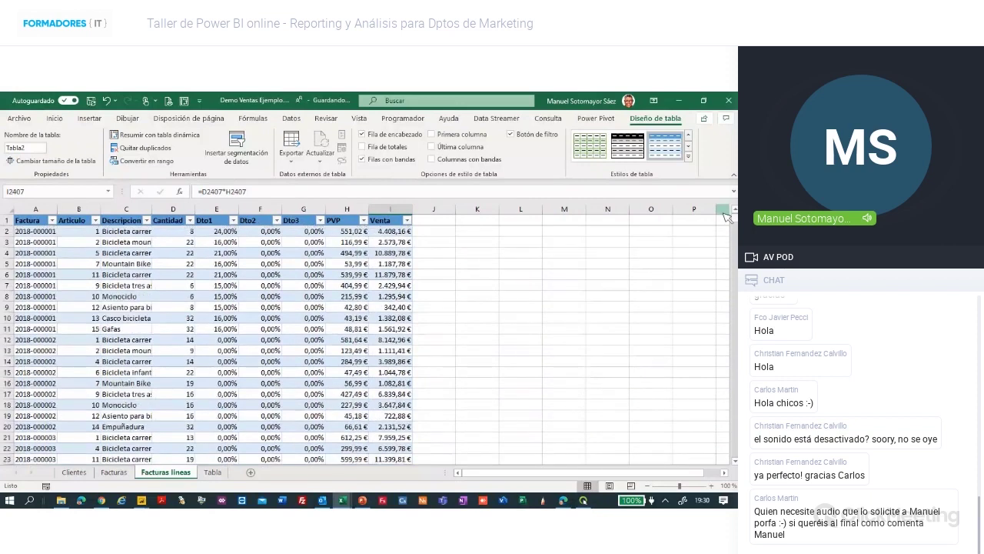
pyautogui.click(564, 254)
pyautogui.click(388, 243)
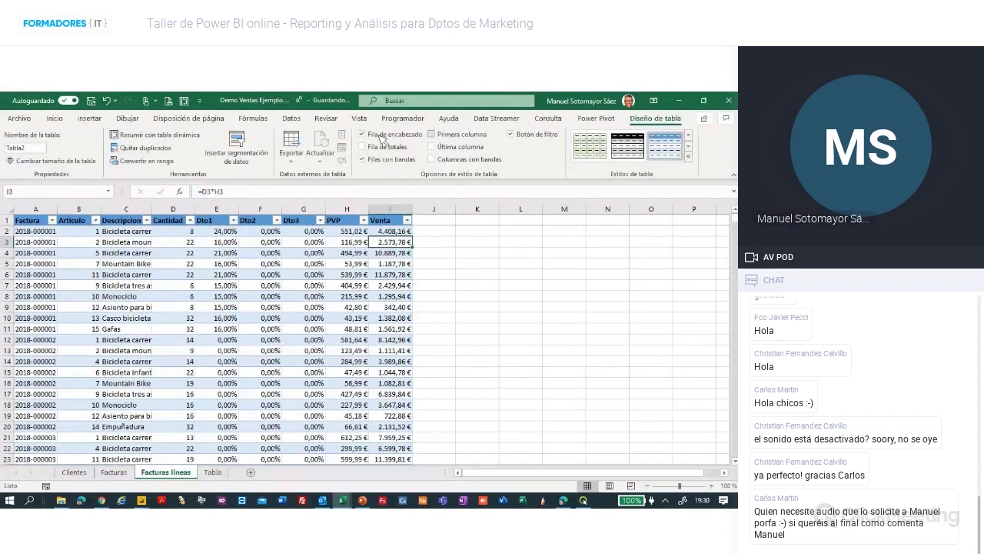
# Unfreeze the panes on the Facturas lineas sheet and check how the table headers behave below the first row.
pyautogui.click(359, 118)
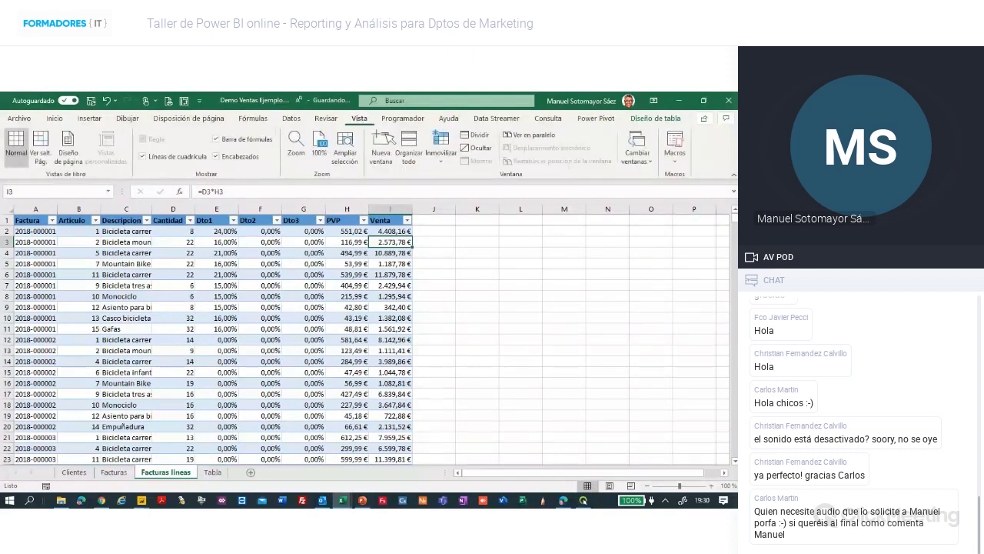
pyautogui.click(440, 146)
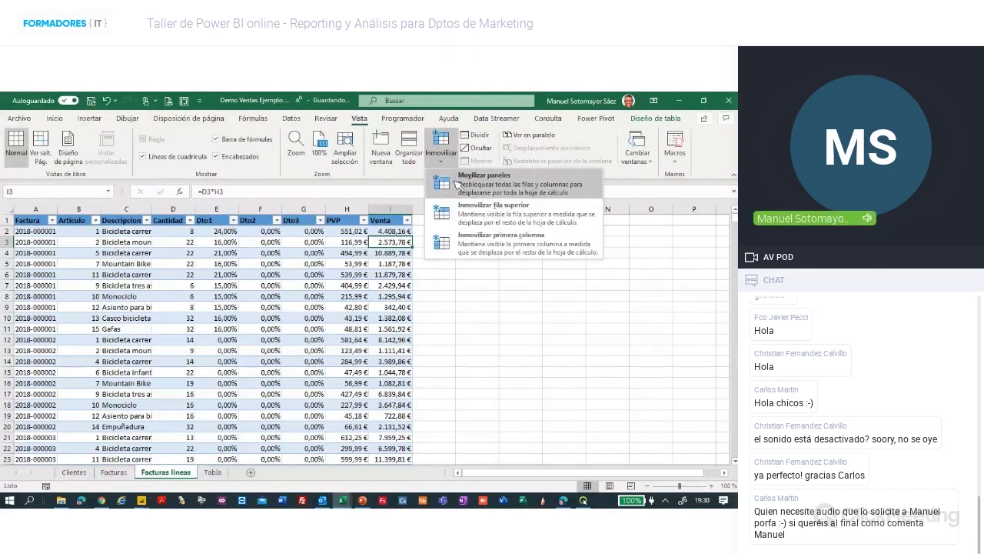
pyautogui.click(459, 186)
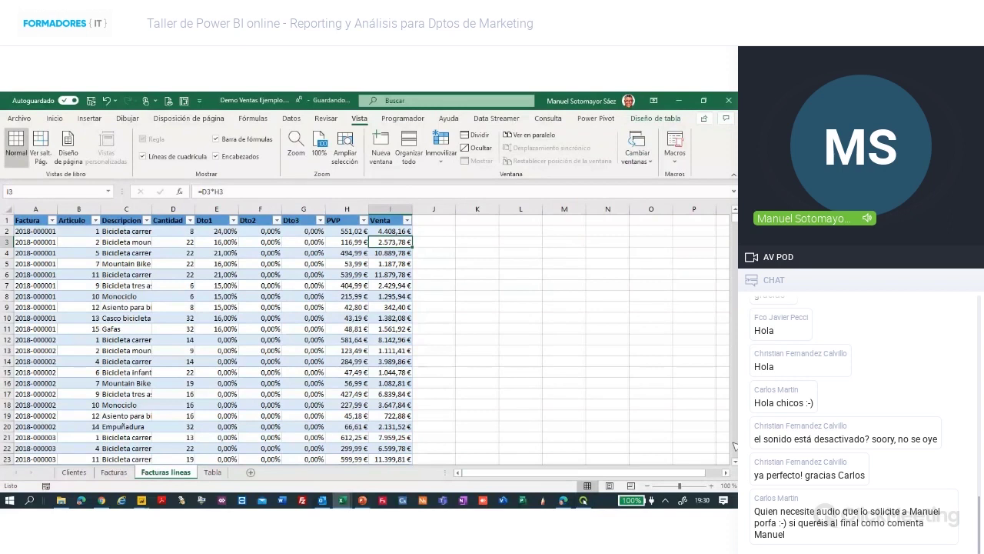
pyautogui.click(735, 461)
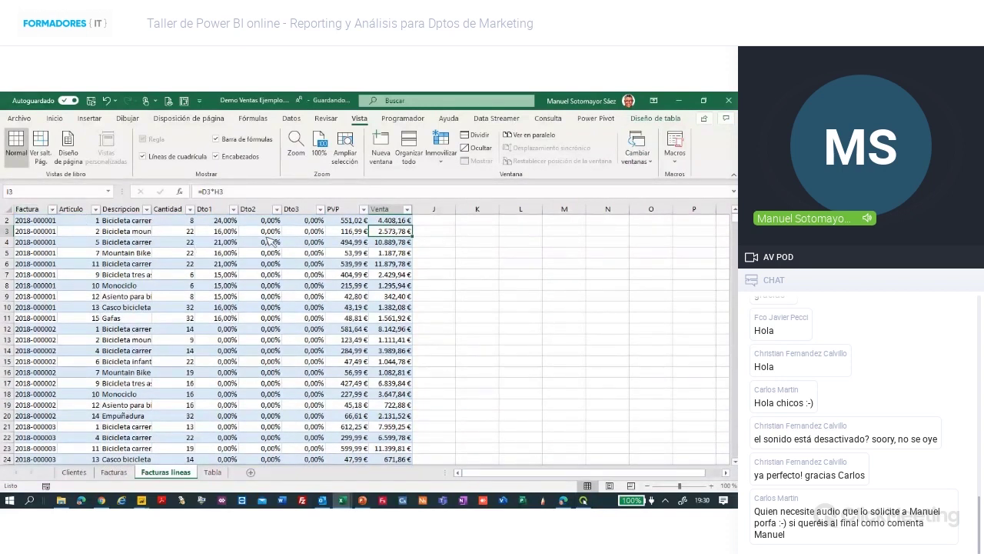
pyautogui.click(734, 214)
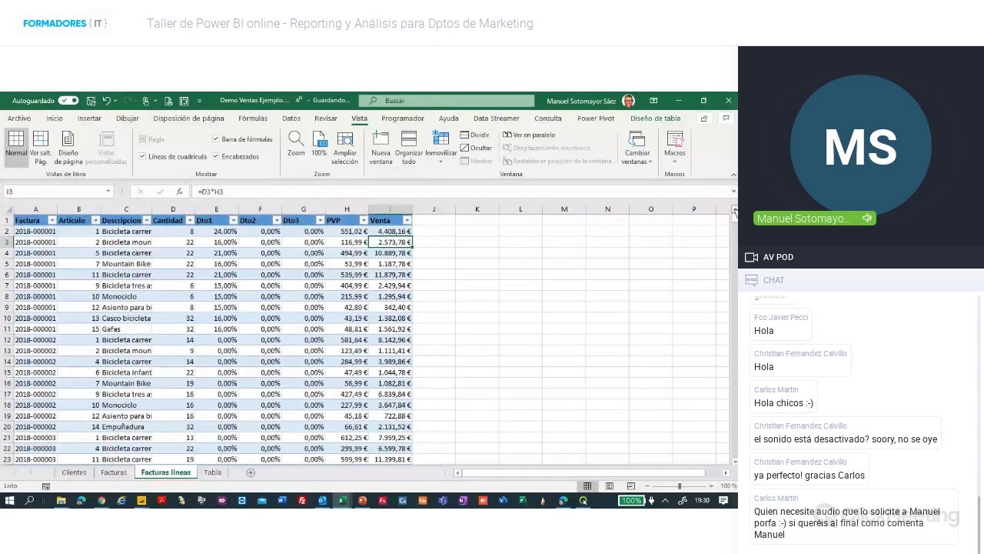
pyautogui.click(405, 231)
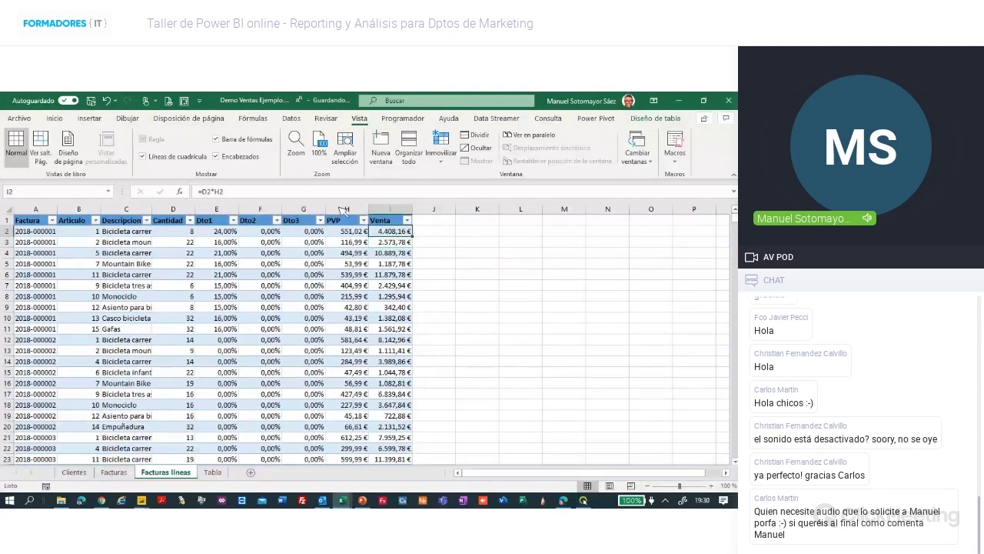
pyautogui.moveTo(226, 191); pyautogui.dragTo(197, 191)
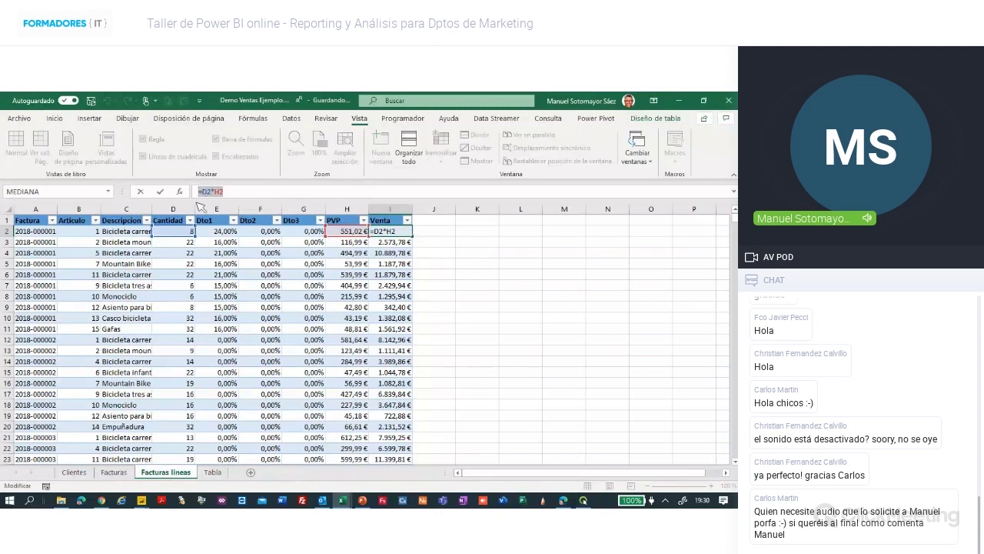
pyautogui.write('=')
pyautogui.click(172, 233)
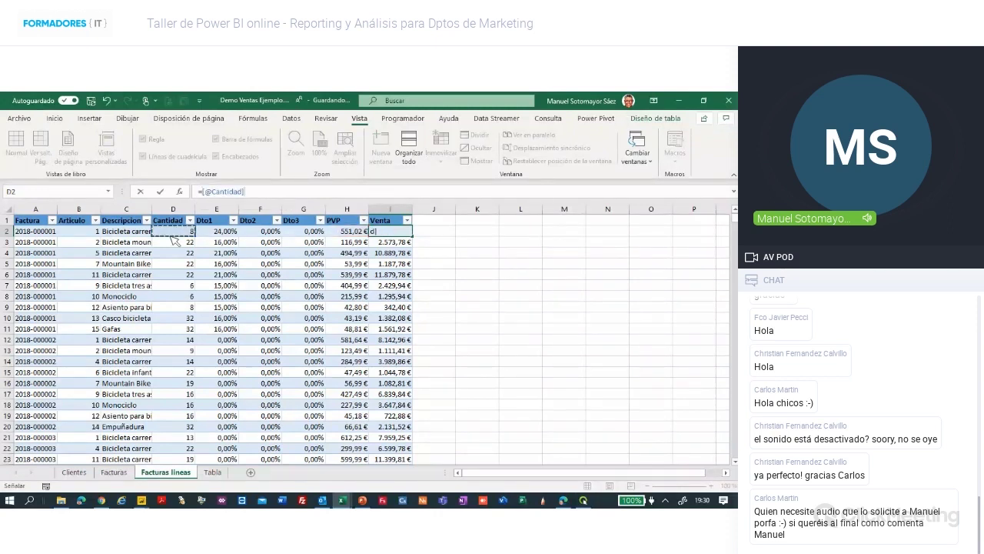
pyautogui.write('*')
pyautogui.click(338, 232)
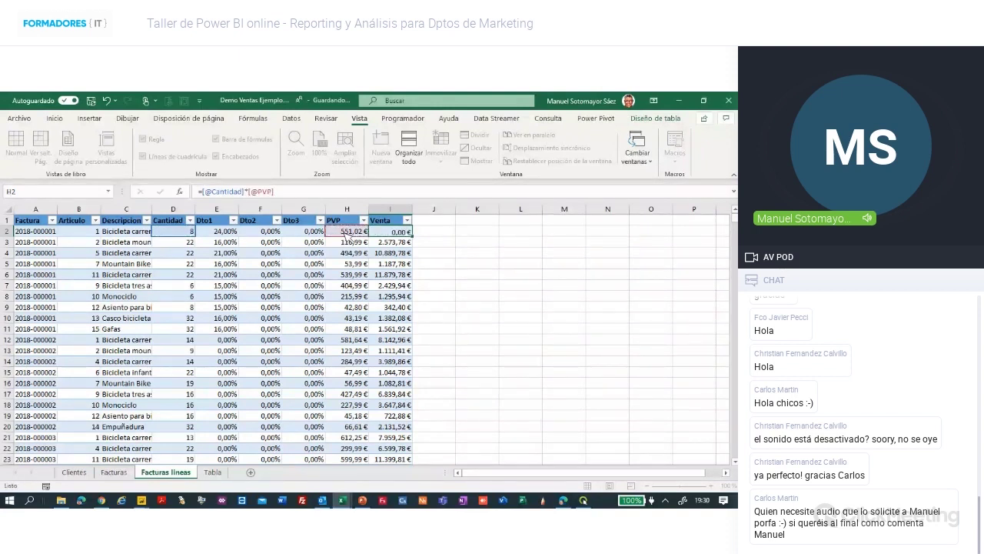
pyautogui.press('Return')
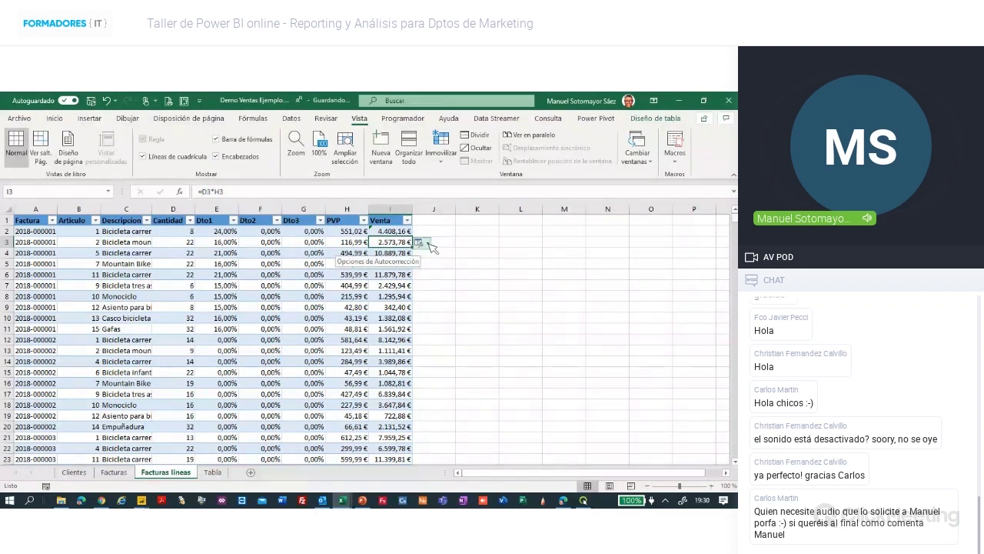
# Overwrite all cells in the Venta column with the new formula and check it in I19.
pyautogui.click(425, 242)
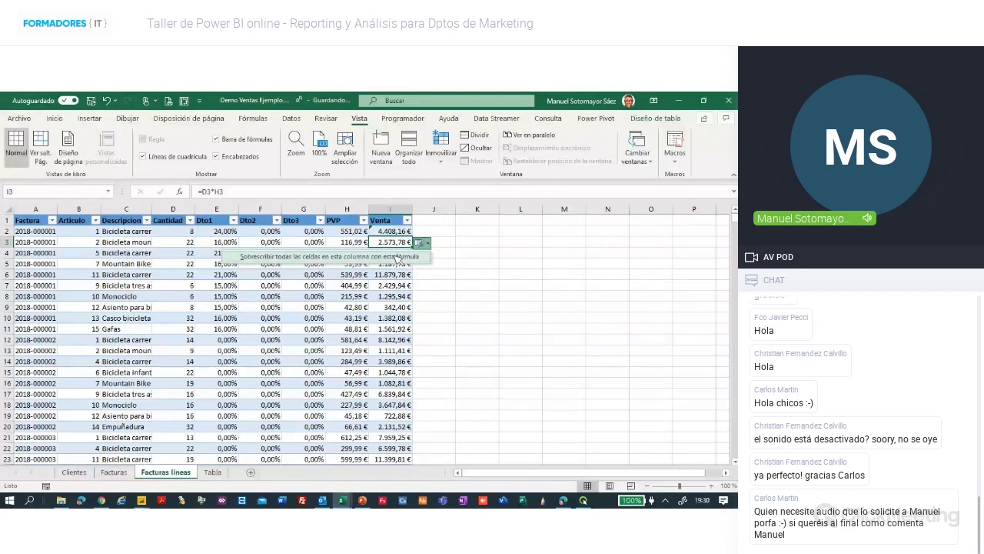
pyautogui.click(398, 257)
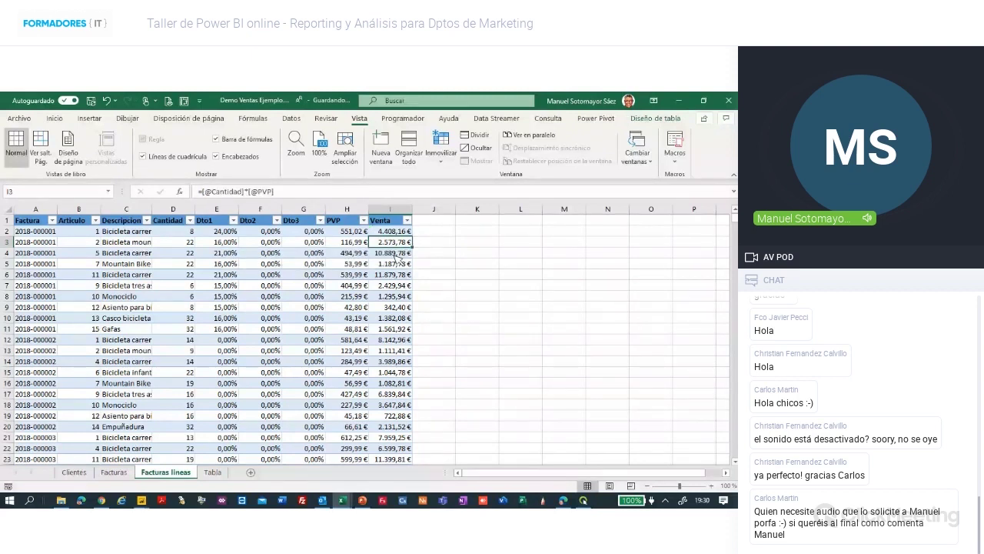
pyautogui.click(396, 416)
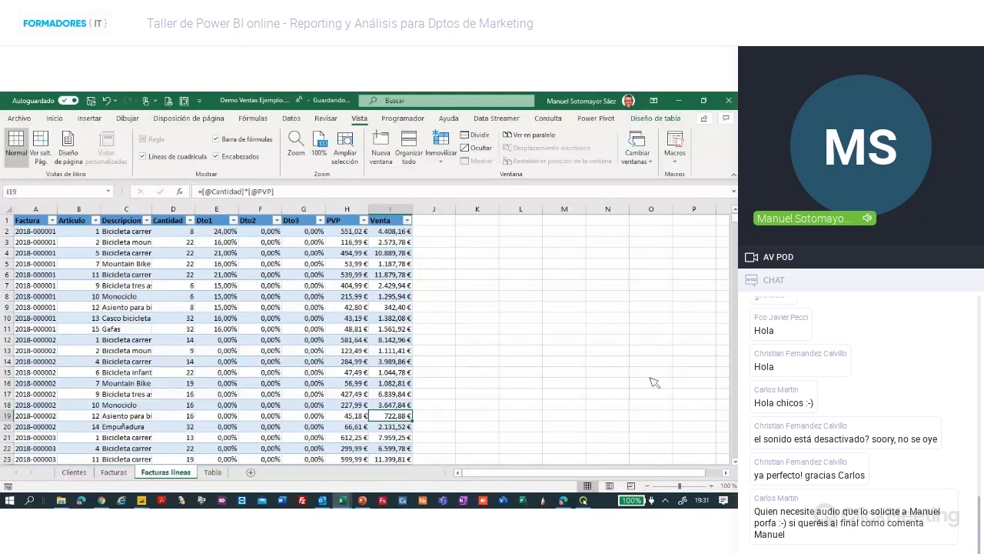
pyautogui.moveTo(736, 221)
pyautogui.mouseDown()
pyautogui.moveTo(735, 461)
pyautogui.moveTo(734, 218)
pyautogui.mouseUp()
# Rename the table on the Facturas lineas sheet as FacturasDetalle.
pyautogui.click(346, 253)
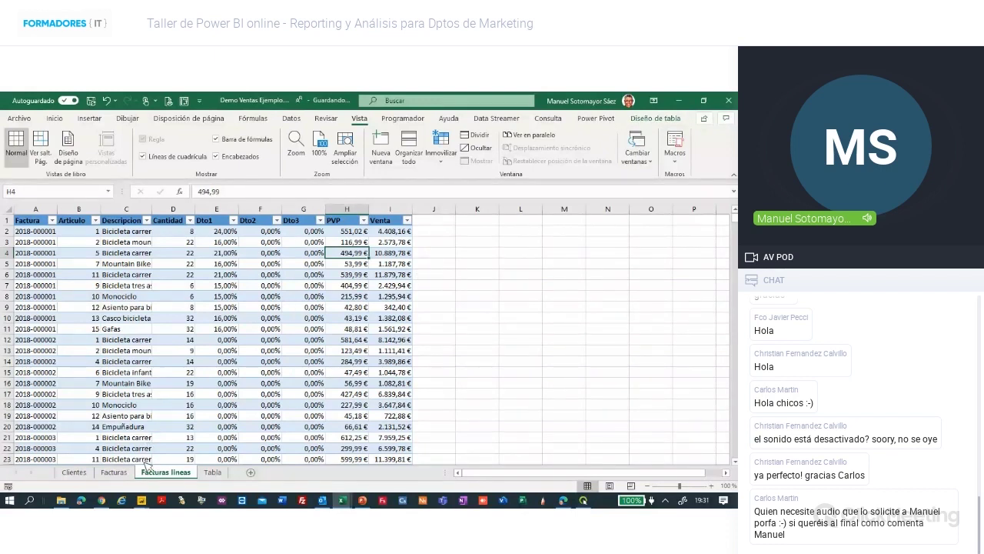
pyautogui.click(662, 119)
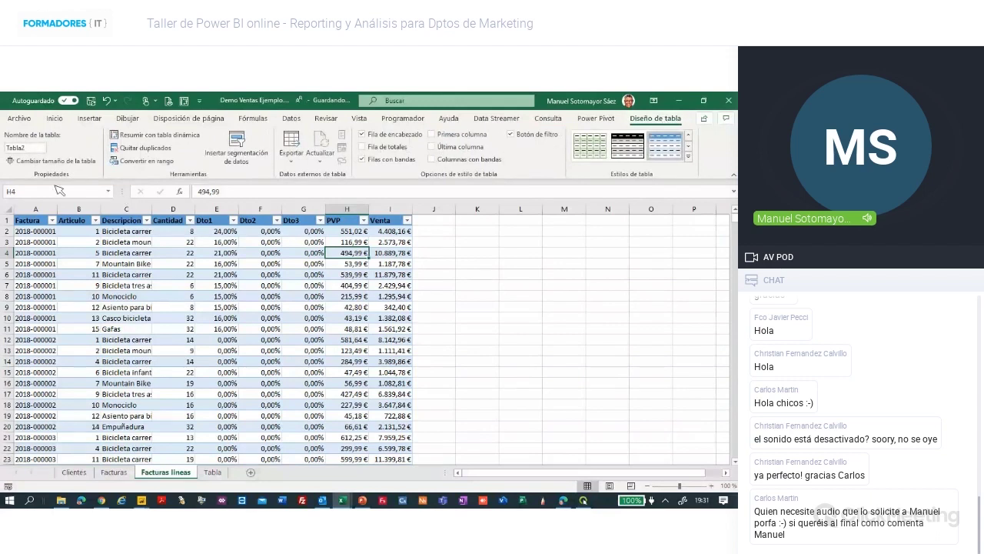
pyautogui.click(36, 149)
pyautogui.write('FacturasDetalle')
pyautogui.press('Return')
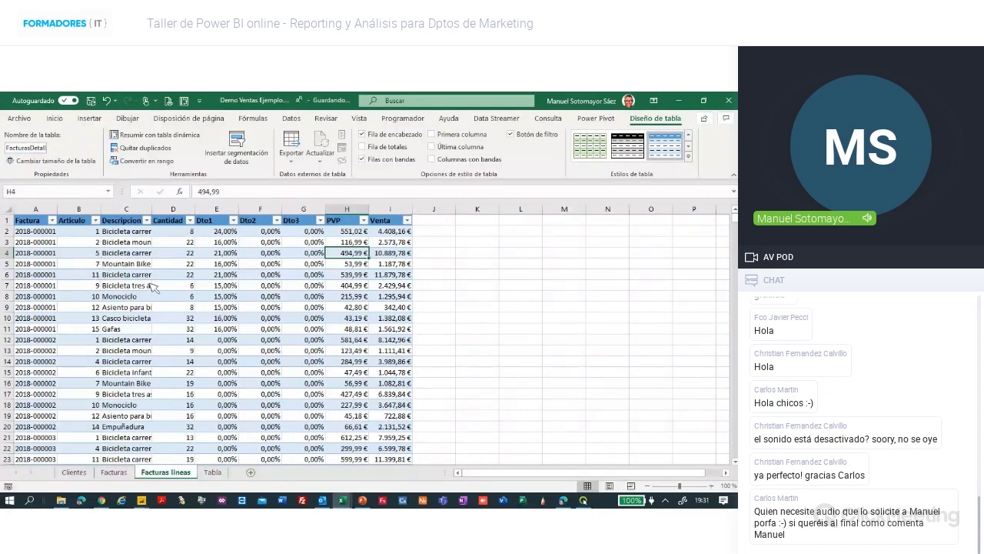
# Review the Facturas, Clientes and Facturas lineas sheets, comparing the Cliente column of Facturas with the Clientes list.
pyautogui.click(114, 472)
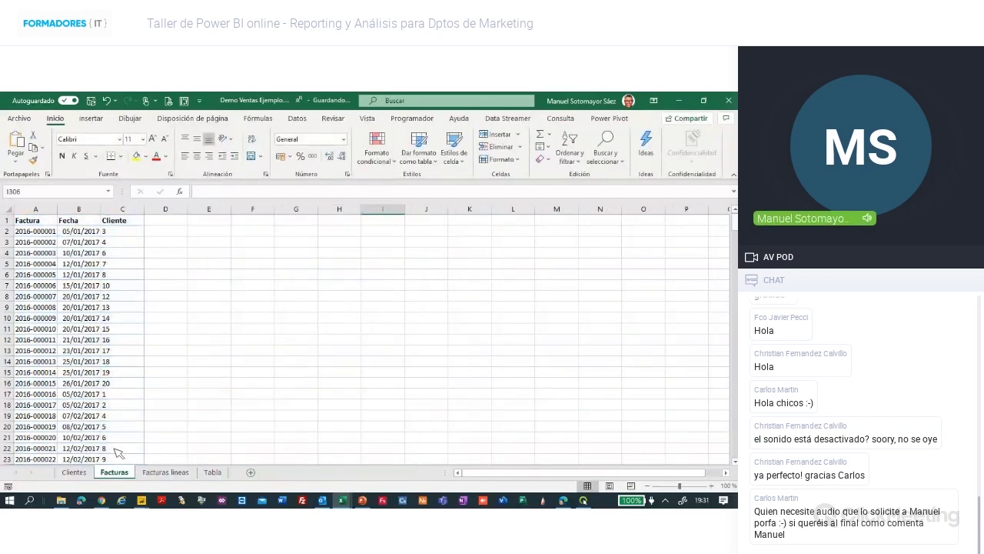
pyautogui.click(73, 472)
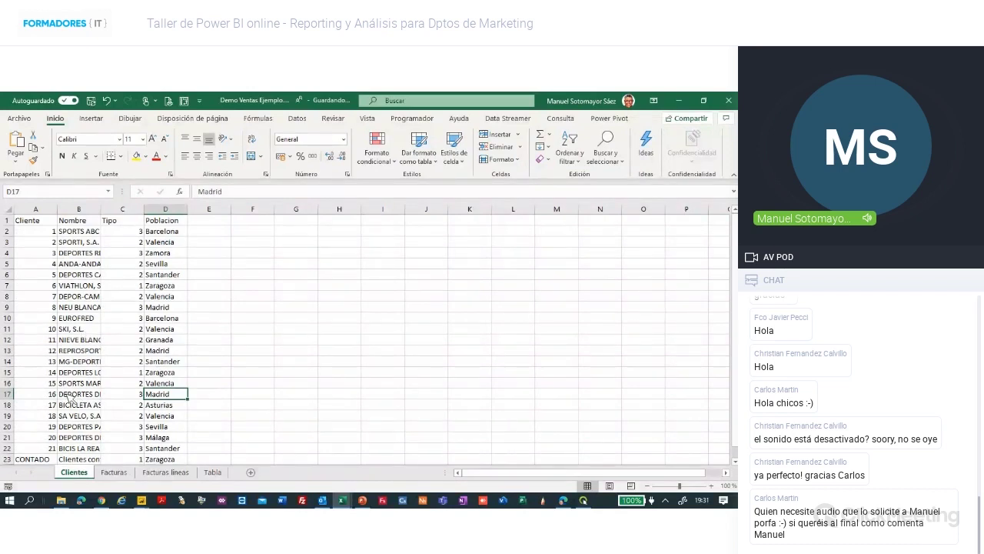
pyautogui.click(116, 472)
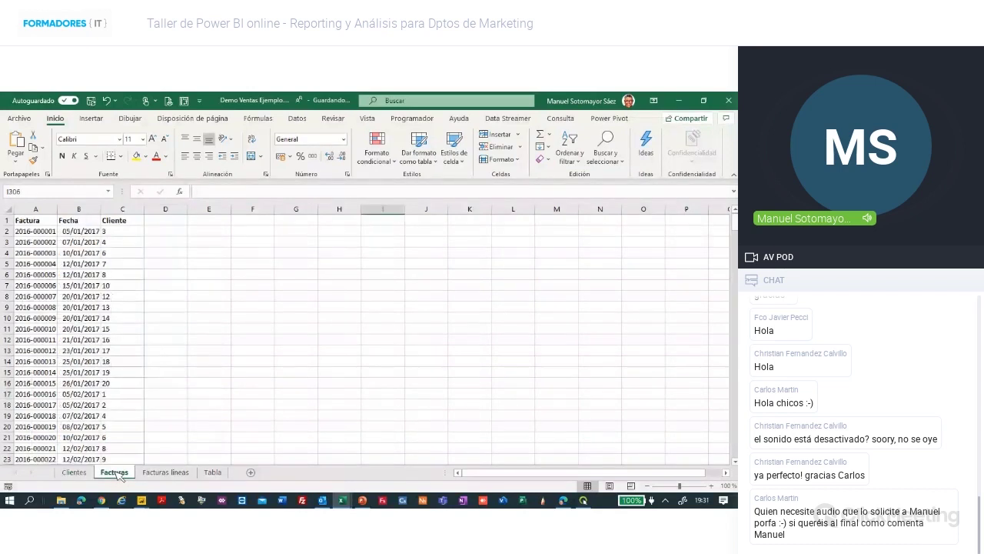
pyautogui.click(117, 351)
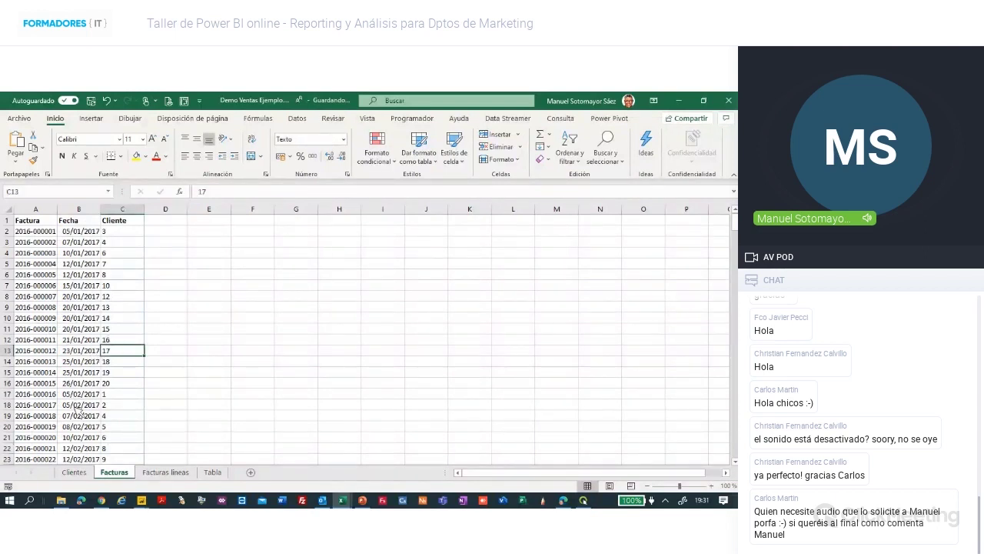
pyautogui.click(148, 474)
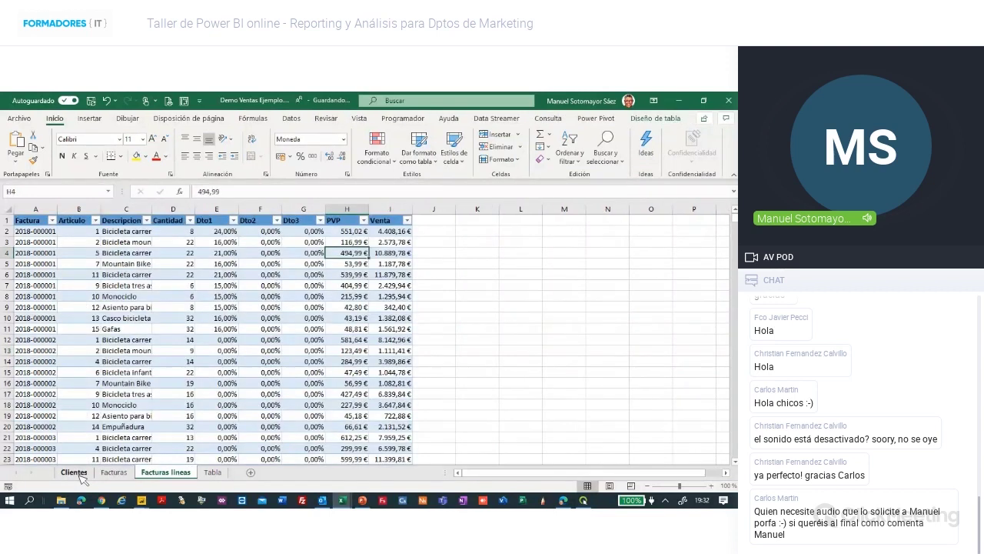
pyautogui.click(79, 473)
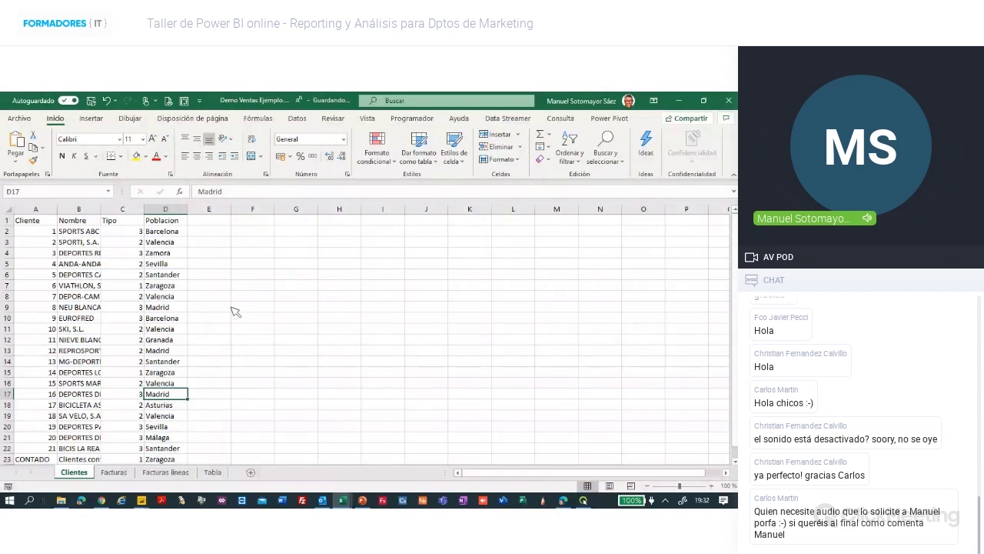
# Switch to the untitled Power BI Desktop report and examine the full list of data connectors, category by category from Archivo to Otras.
pyautogui.click(143, 502)
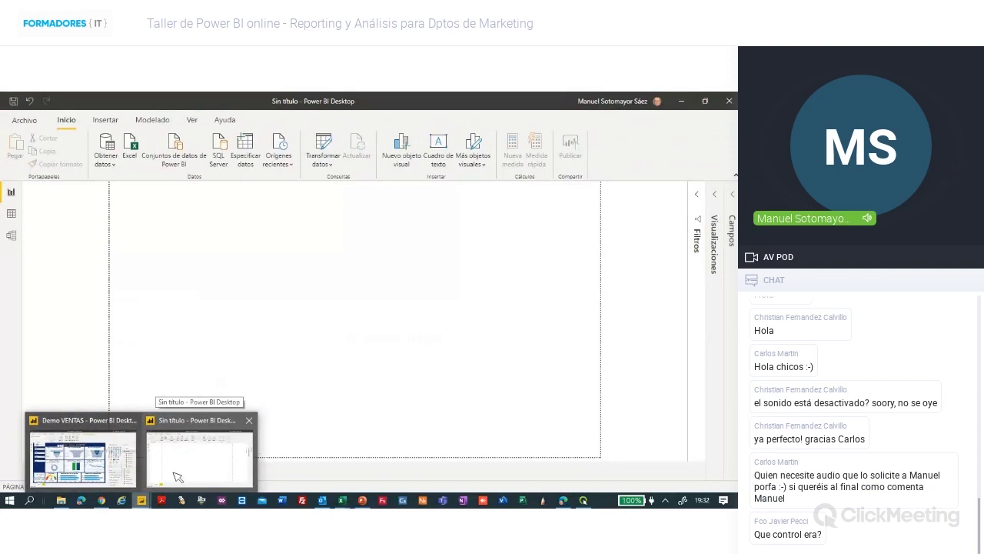
pyautogui.click(177, 476)
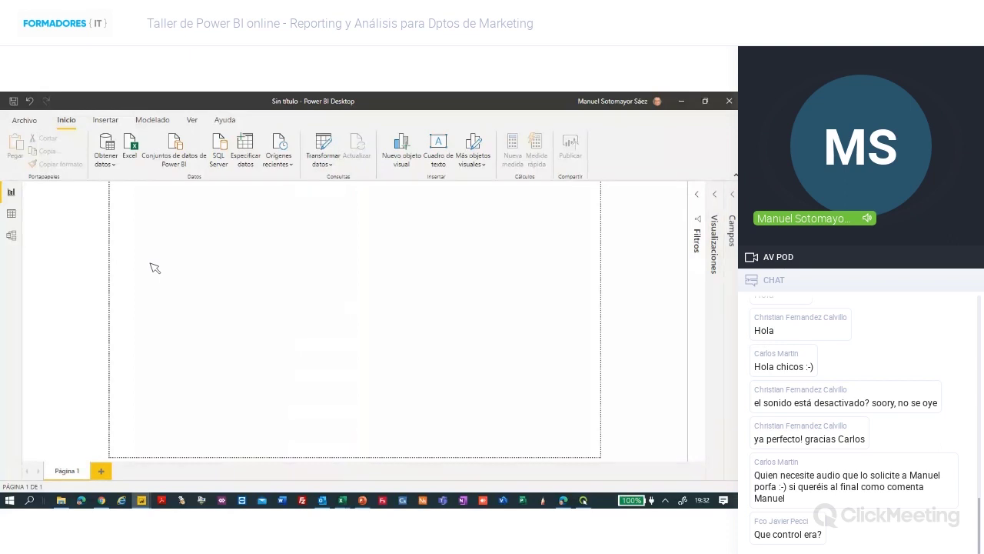
pyautogui.click(108, 163)
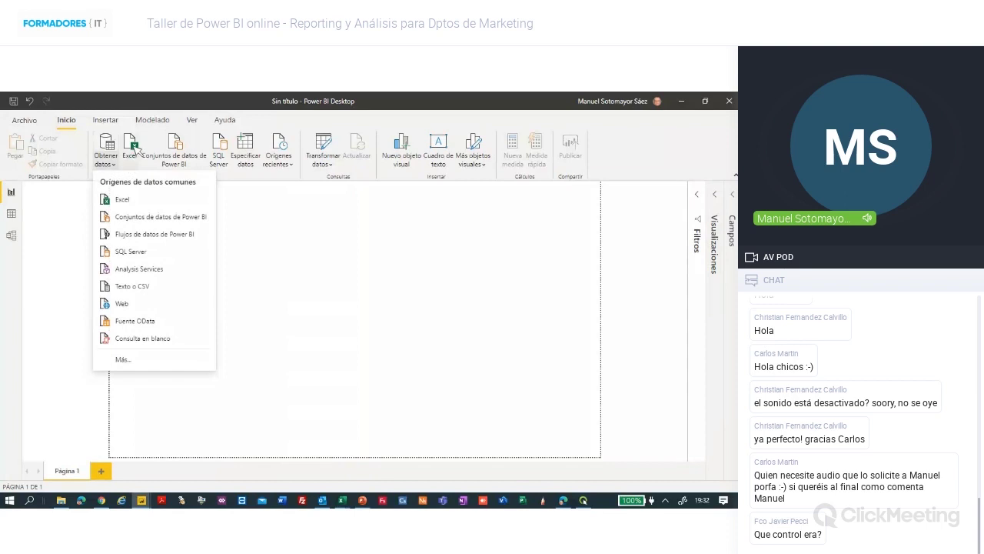
pyautogui.click(122, 360)
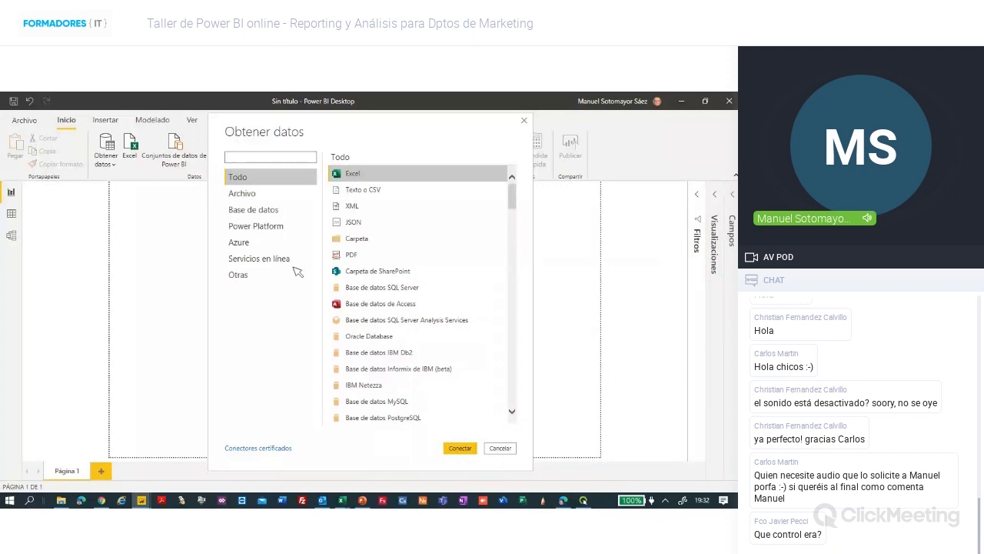
pyautogui.click(265, 194)
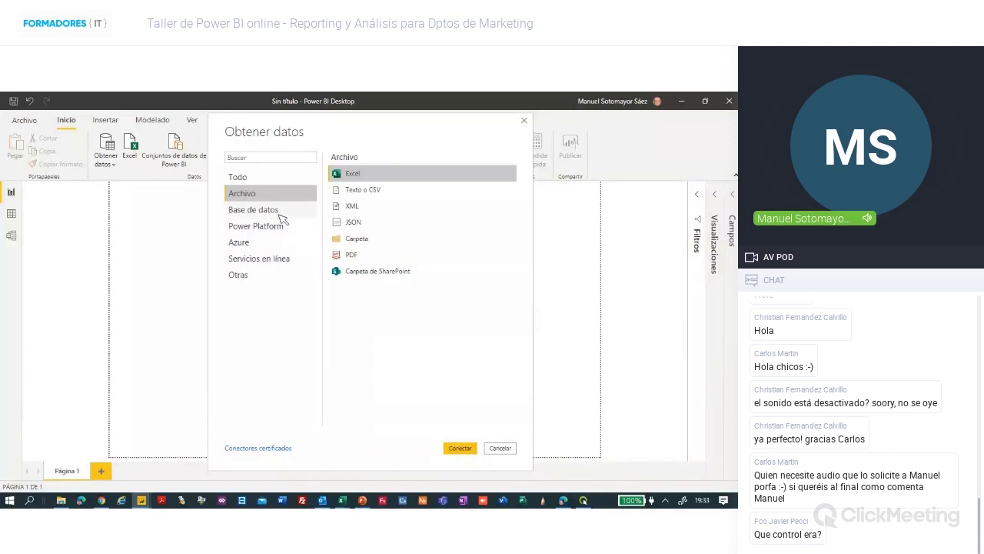
pyautogui.click(254, 209)
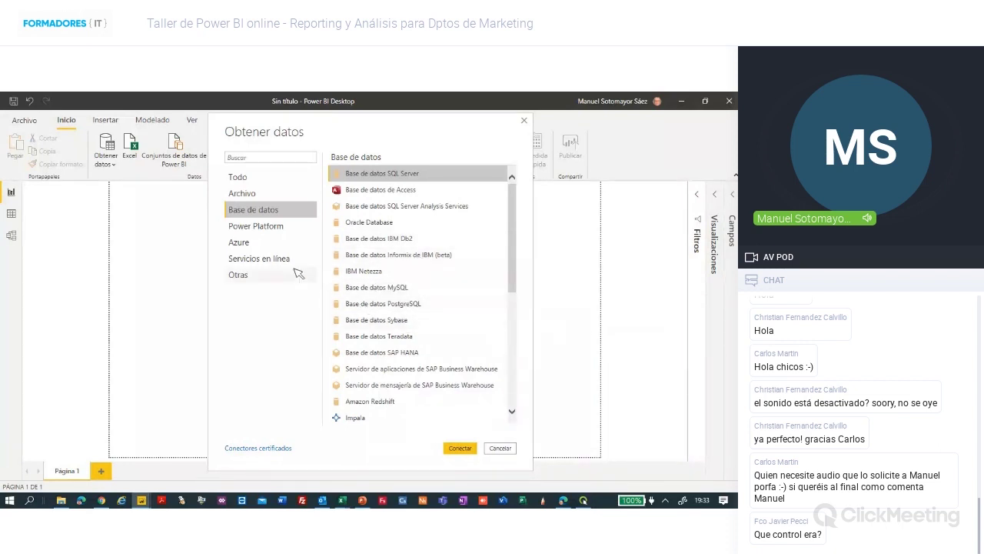
pyautogui.click(262, 232)
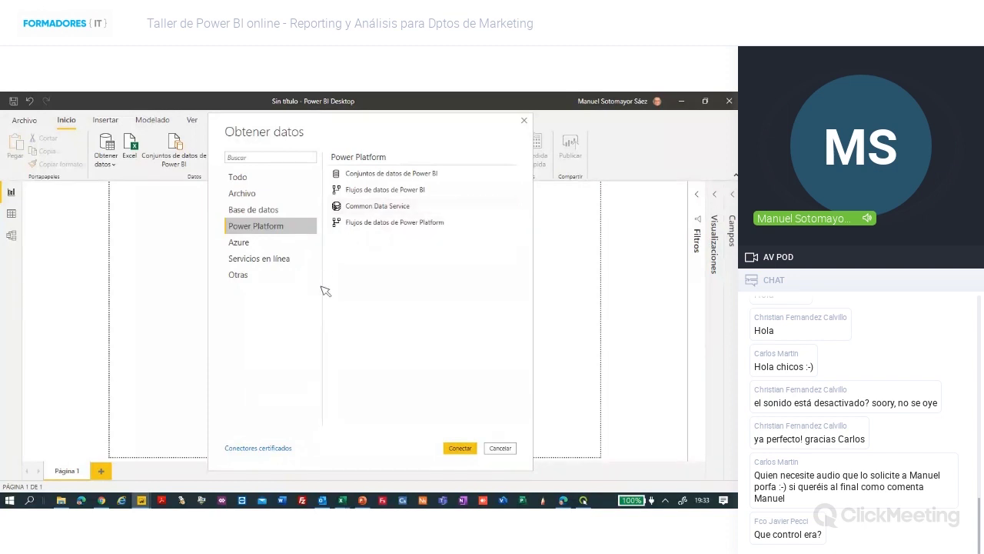
pyautogui.click(260, 248)
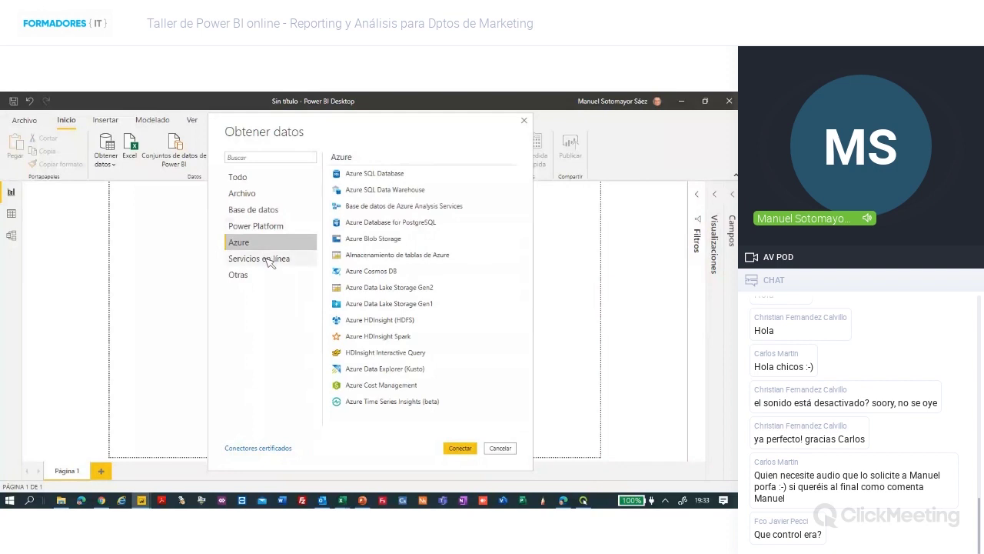
pyautogui.click(269, 262)
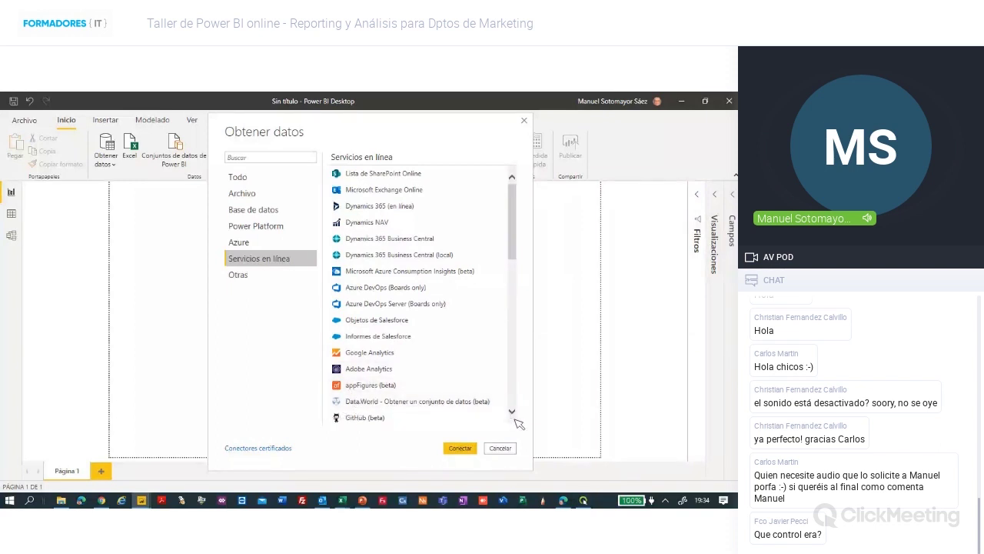
pyautogui.scroll(-5, 516, 418)
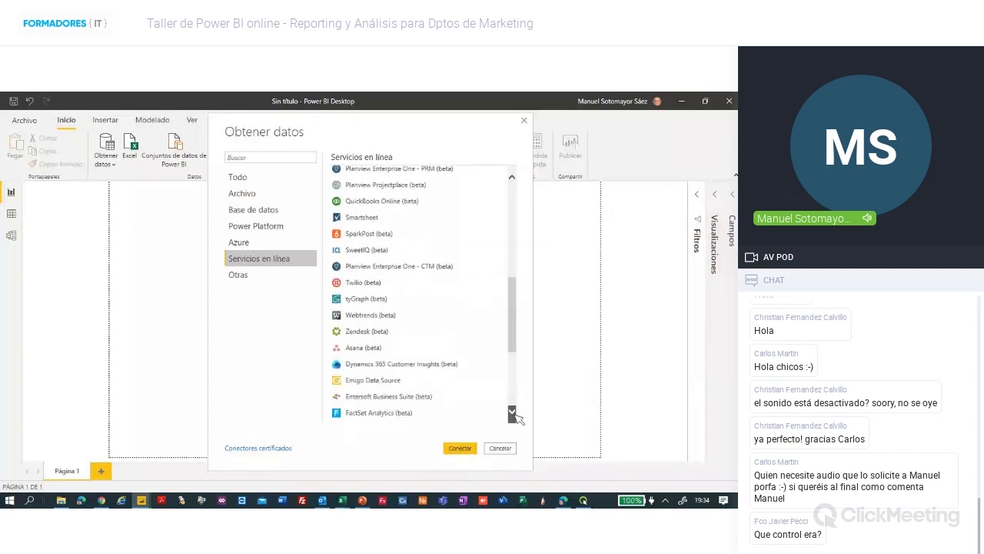
pyautogui.click(256, 275)
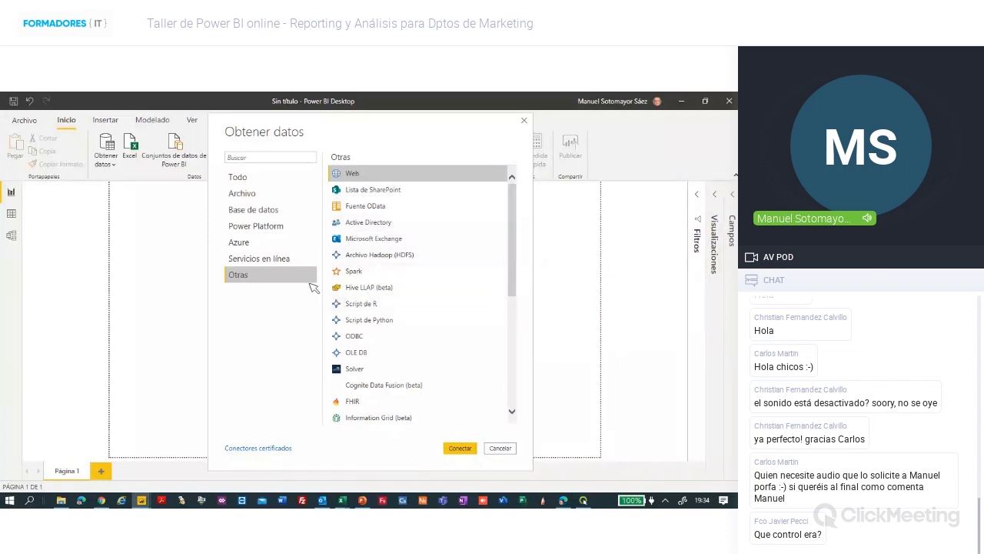
# Start a connection to an Excel workbook and select Demo Ventas Ejemplo.xlsx as the source file.
pyautogui.click(244, 193)
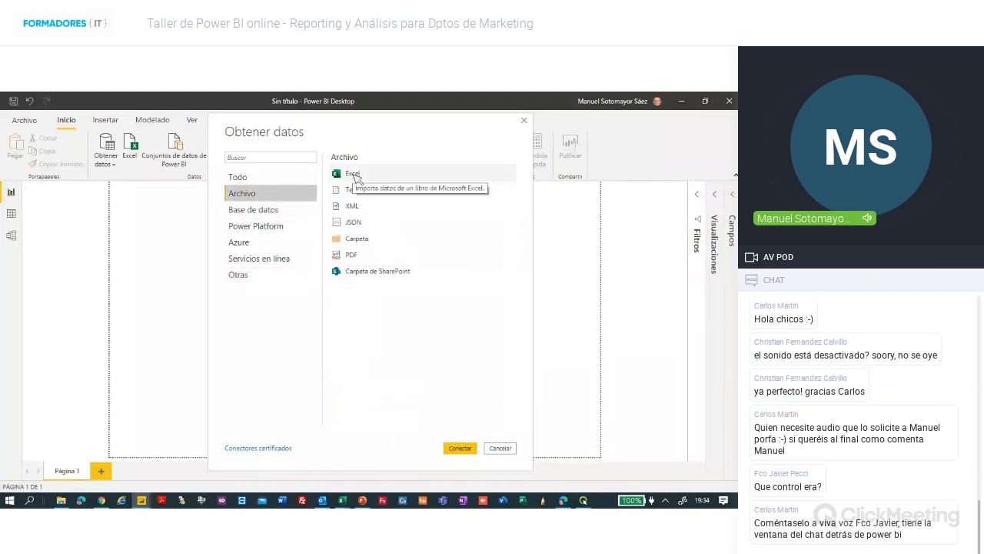
pyautogui.click(355, 175)
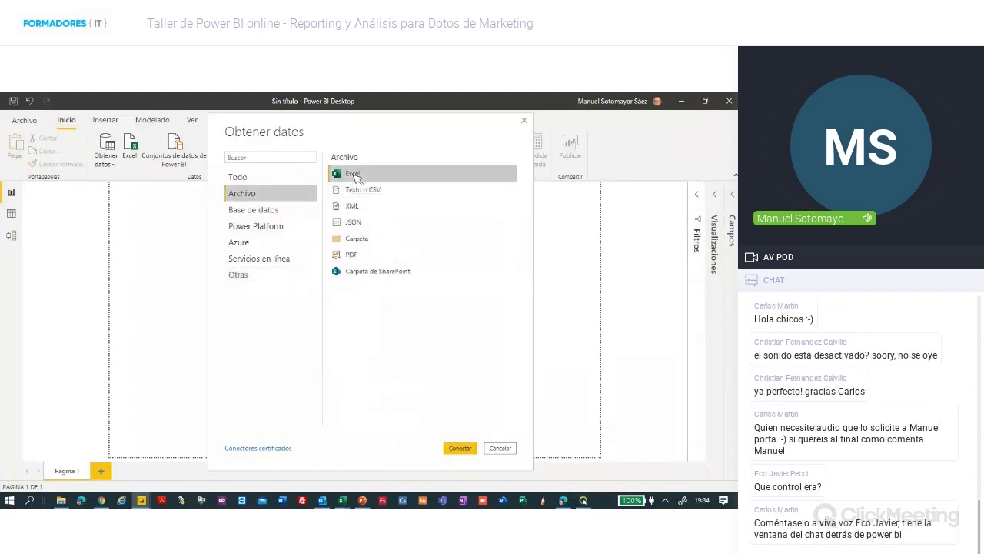
pyautogui.click(460, 447)
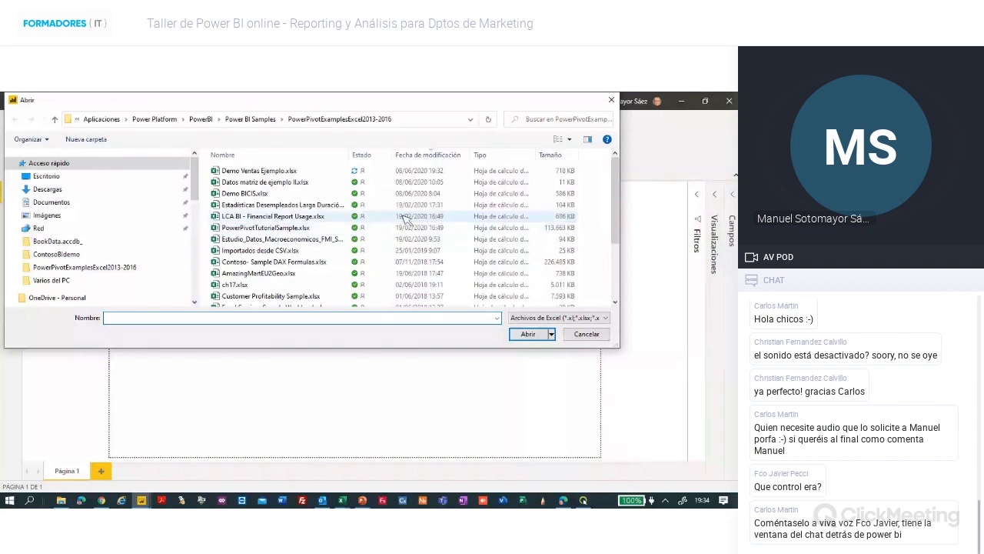
pyautogui.click(293, 170)
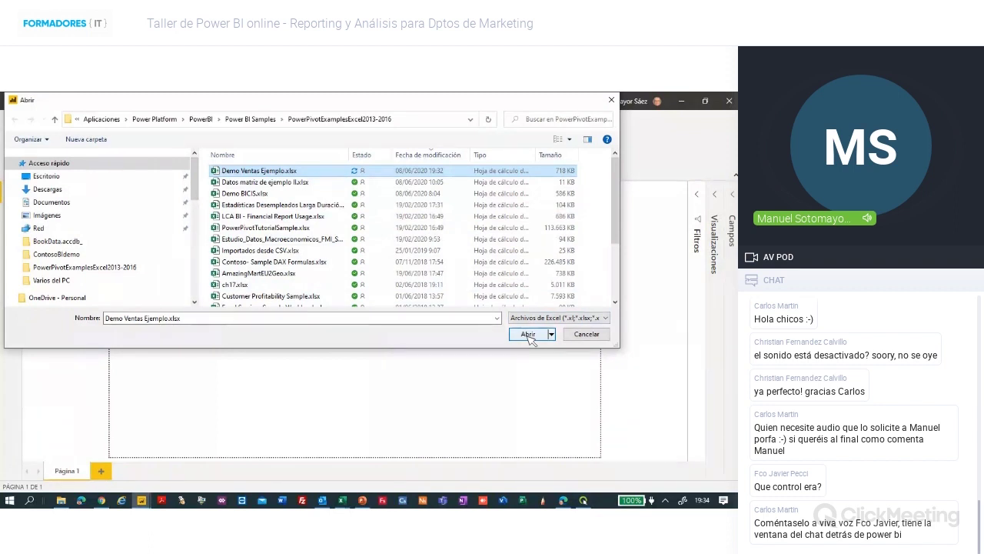
# Check the workbooks open in Excel, return to Power BI Desktop and try to open Demo Ventas Ejemplo.xlsx as the source.
pyautogui.click(344, 501)
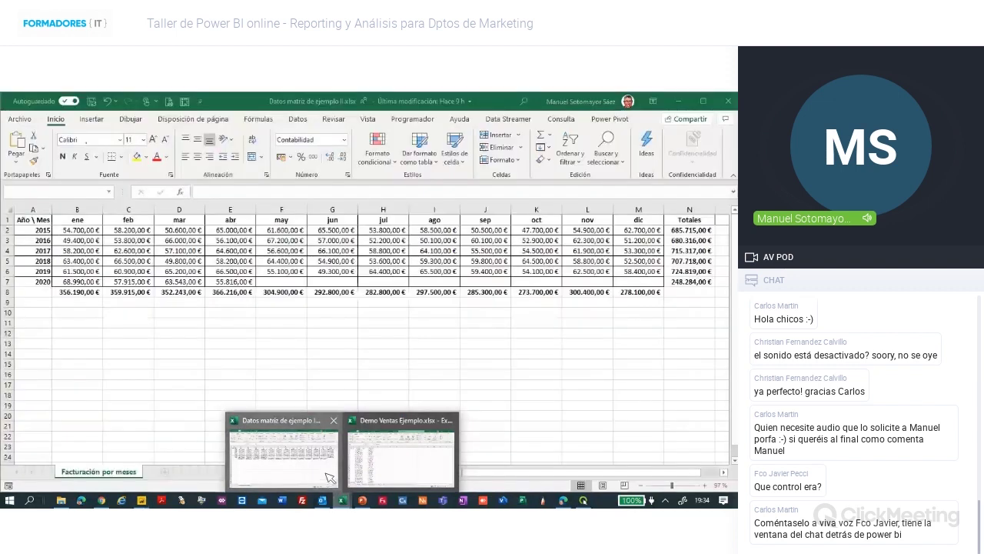
pyautogui.click(345, 500)
pyautogui.moveTo(346, 502)
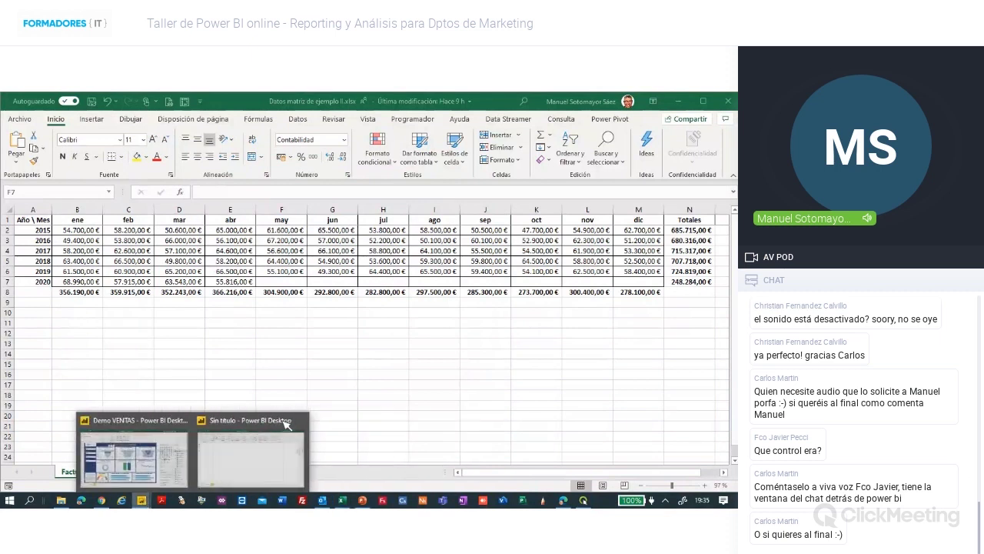
pyautogui.click(199, 477)
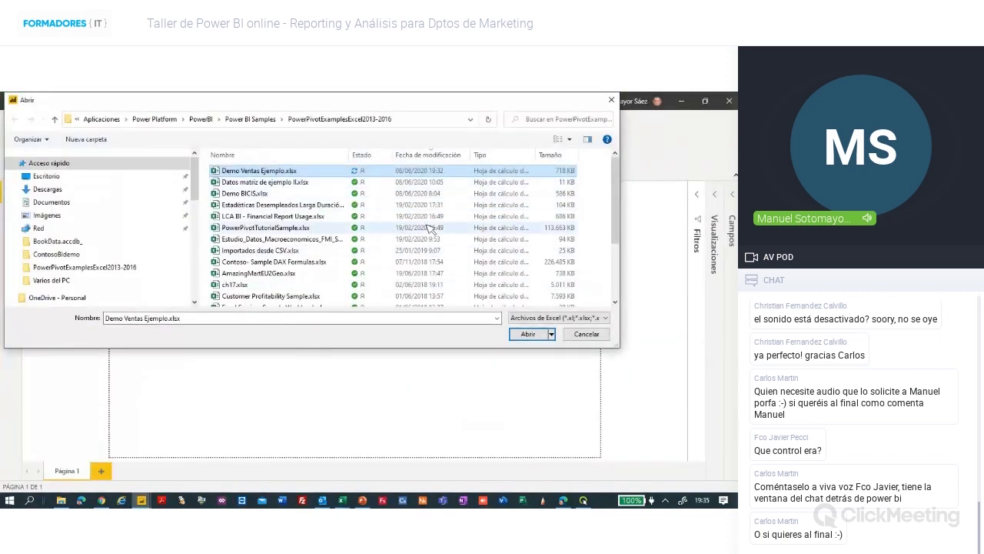
pyautogui.click(528, 336)
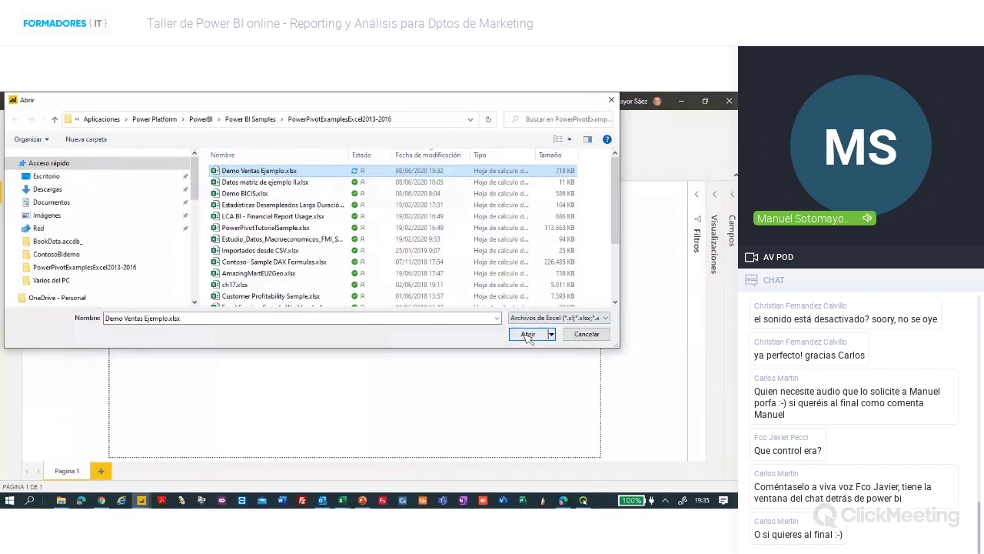
pyautogui.click(528, 335)
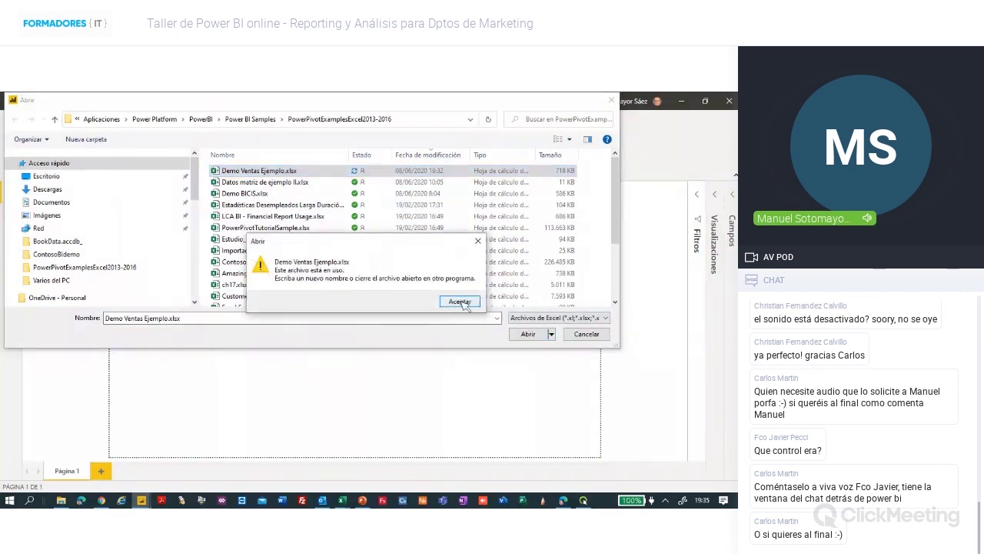
pyautogui.click(460, 301)
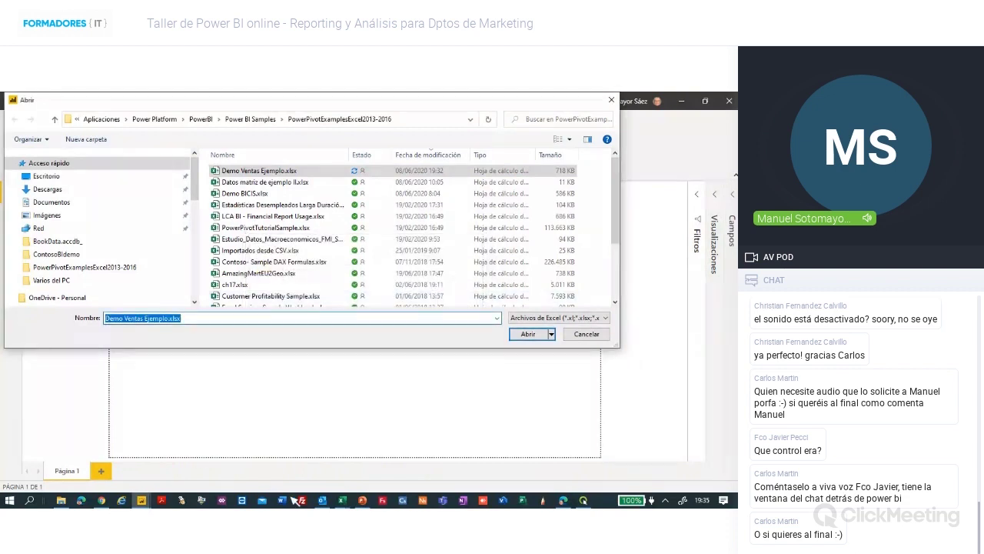
# Close the Datos matriz de ejemplo II and Demo Ventas Ejemplo workbooks in Excel and open Demo Ventas Ejemplo.xlsx as the data source.
pyautogui.click(341, 503)
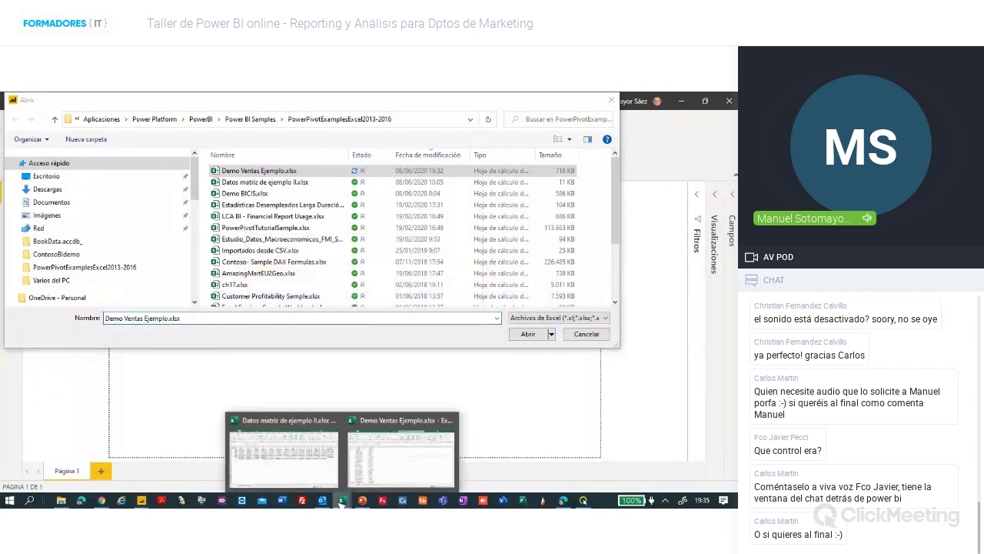
pyautogui.click(306, 483)
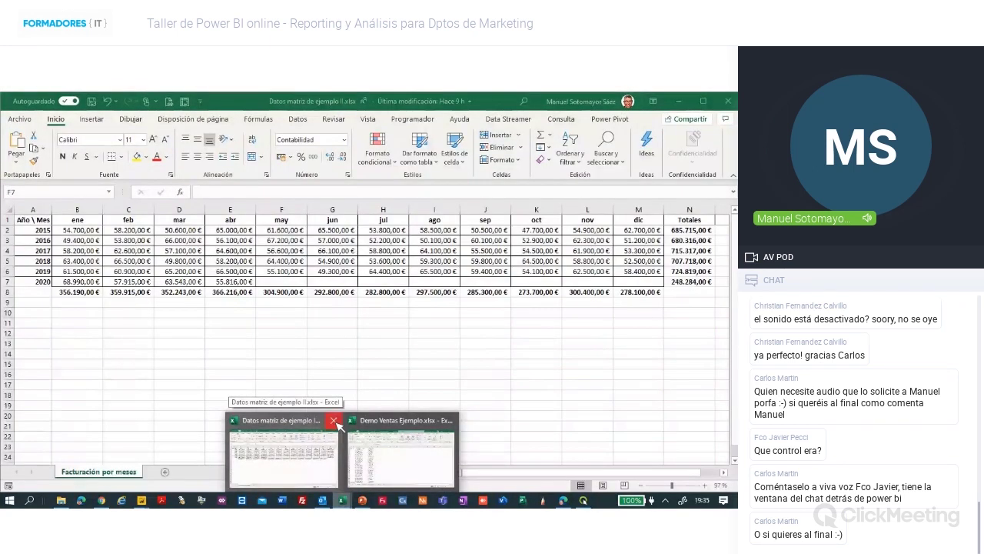
pyautogui.click(334, 420)
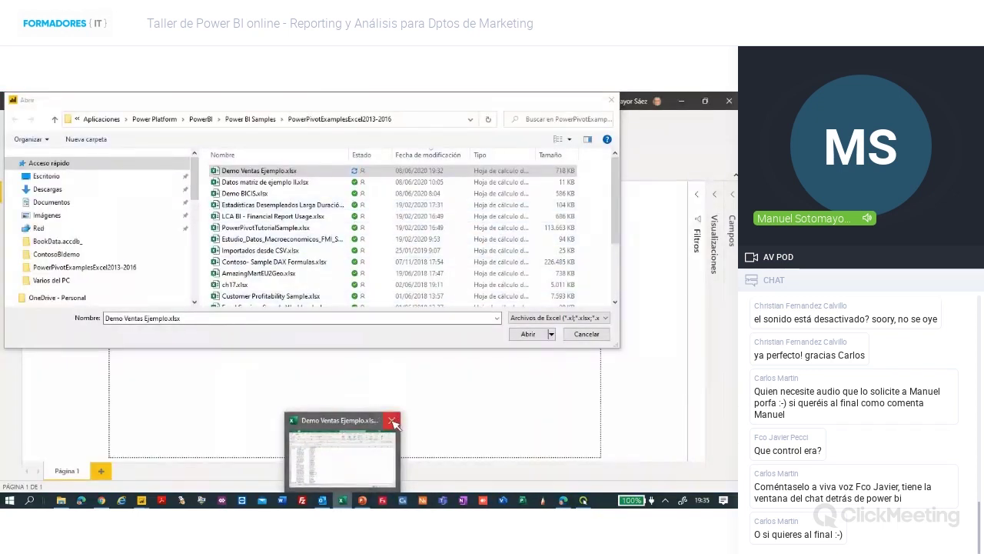
pyautogui.click(392, 422)
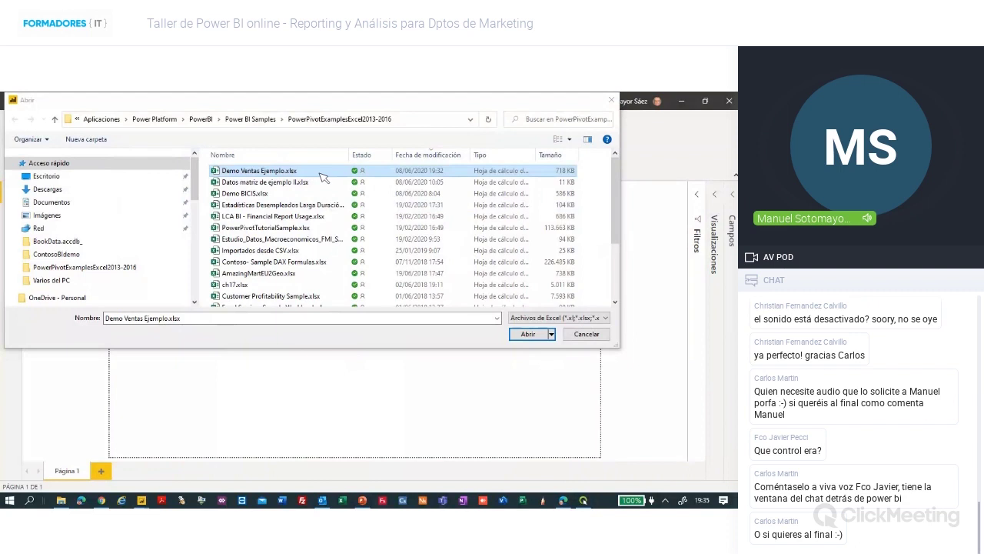
pyautogui.click(528, 333)
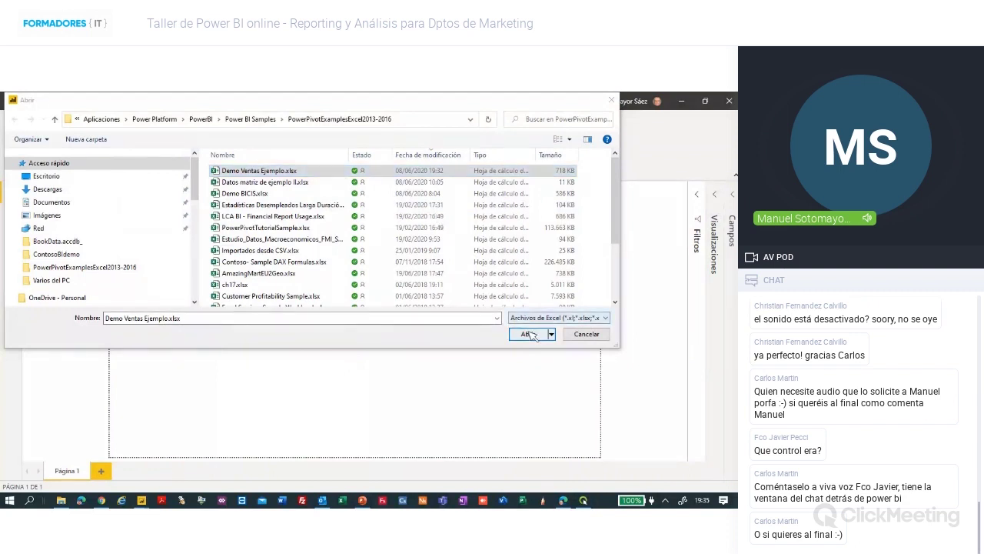
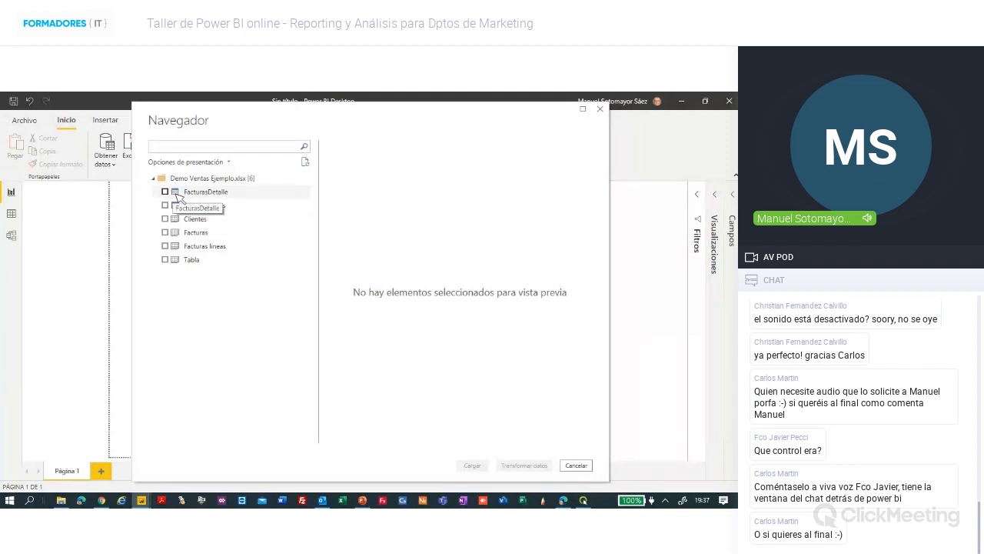
# Preview the FacturasDetalle table through to the end of its rows and mark it for import.
pyautogui.click(179, 197)
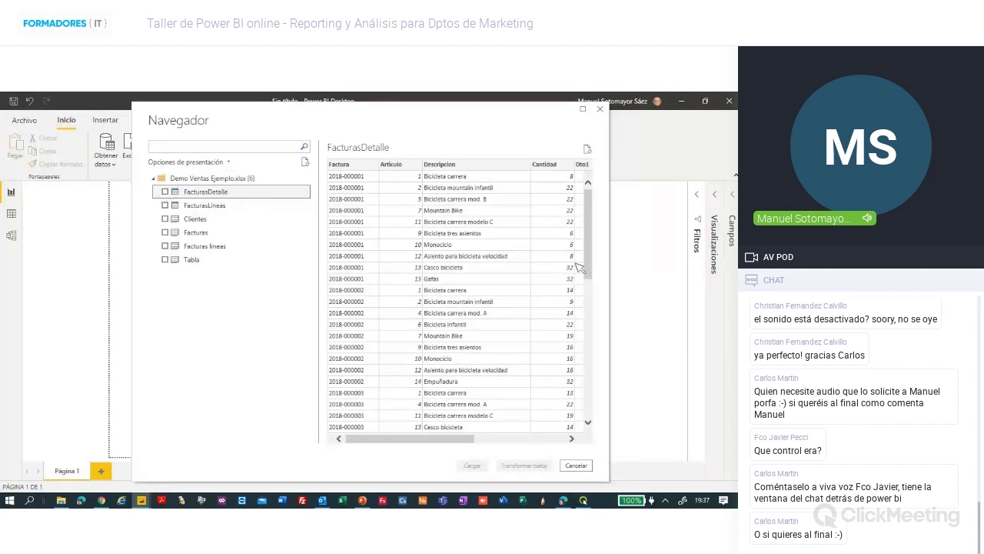
pyautogui.click(588, 423)
pyautogui.moveTo(588, 423); pyautogui.dragTo(589, 423)
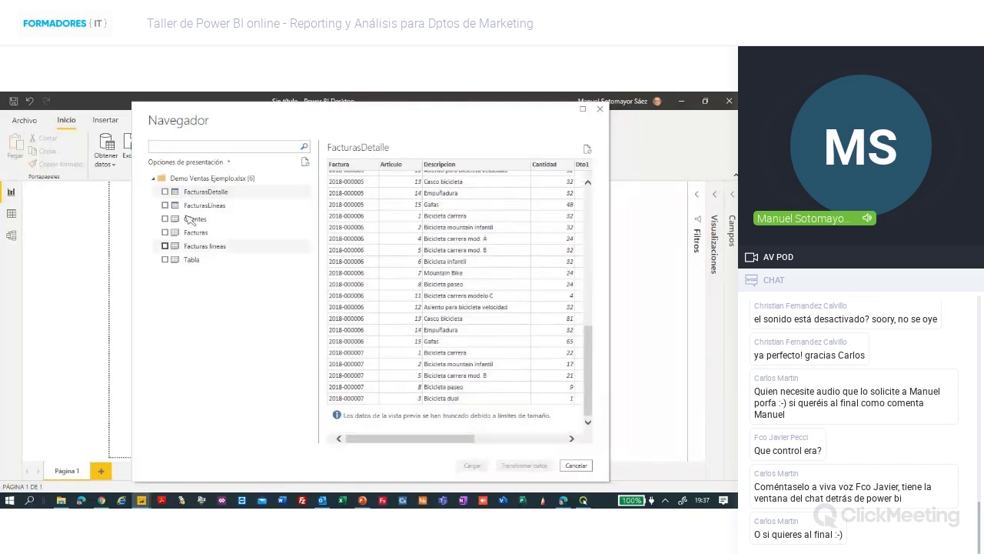
pyautogui.click(166, 192)
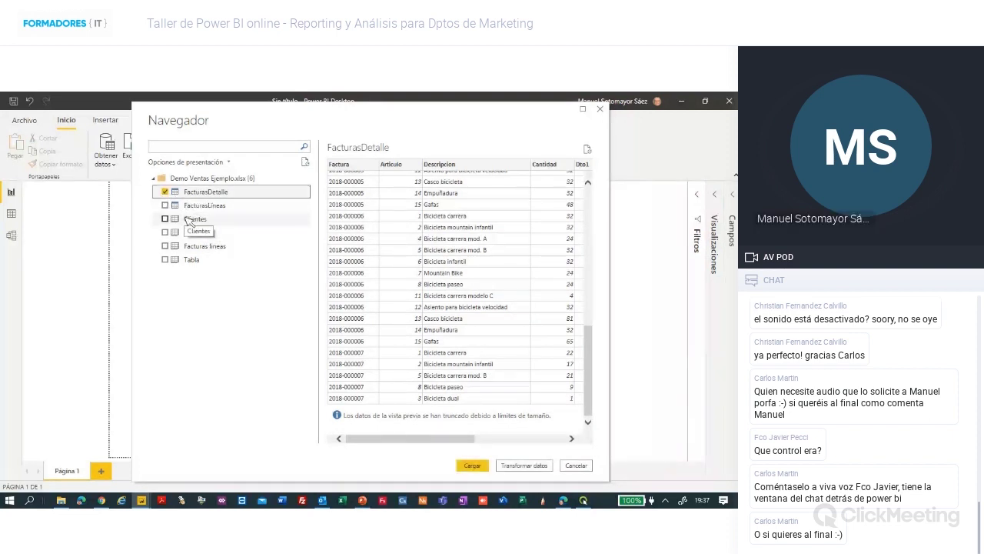
# Preview the Clientes and Facturas sheets, mark both for import and open the selected tables for transformation in Power Query.
pyautogui.click(192, 219)
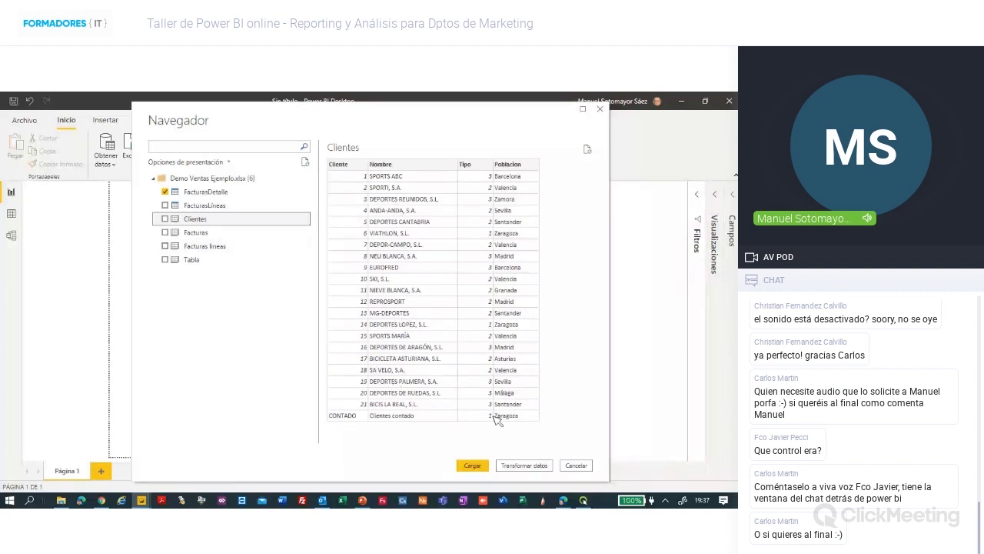
pyautogui.click(166, 219)
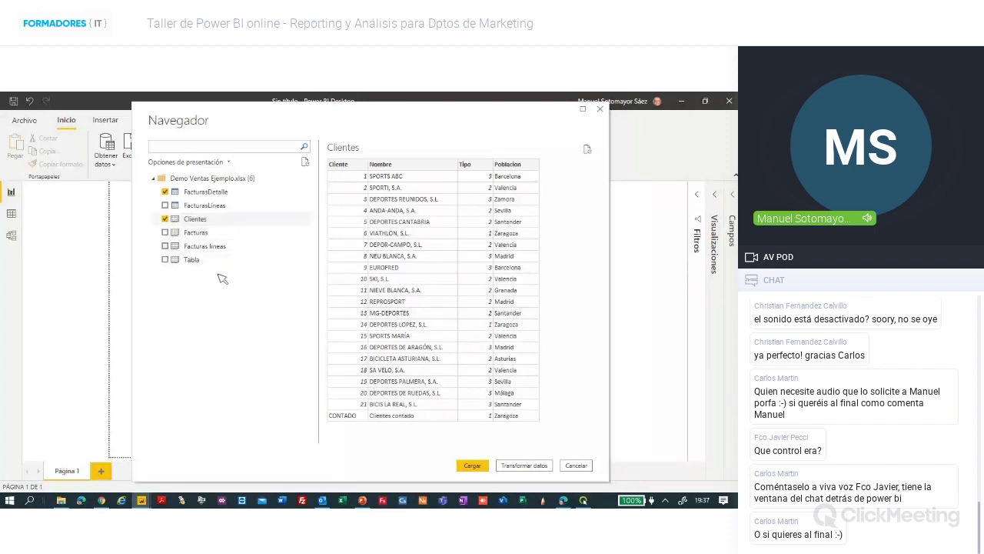
pyautogui.click(194, 234)
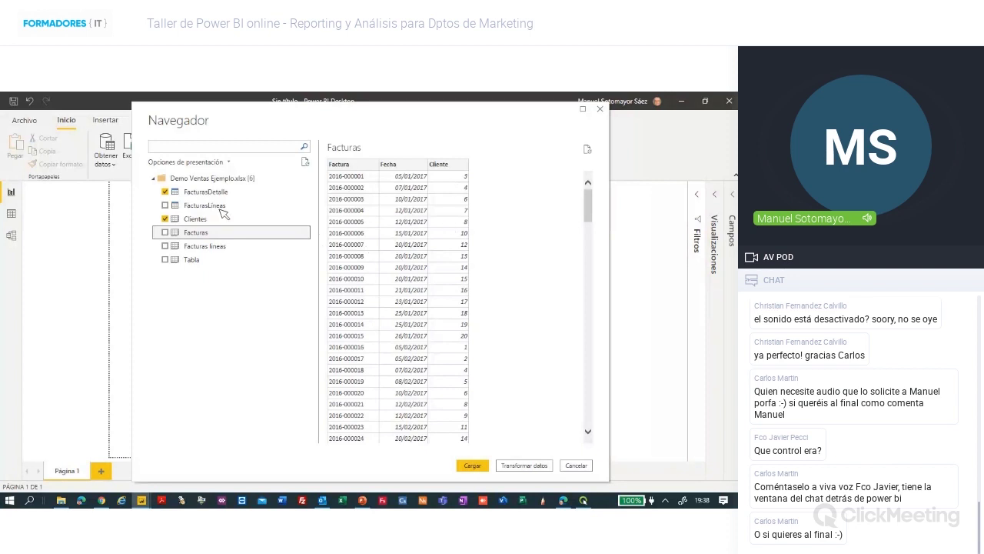
pyautogui.click(165, 232)
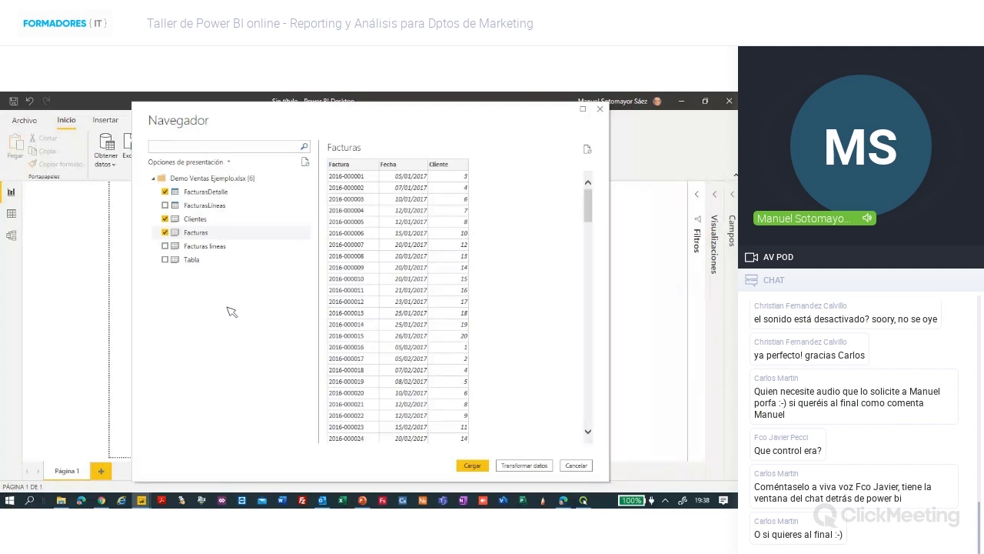
pyautogui.click(529, 465)
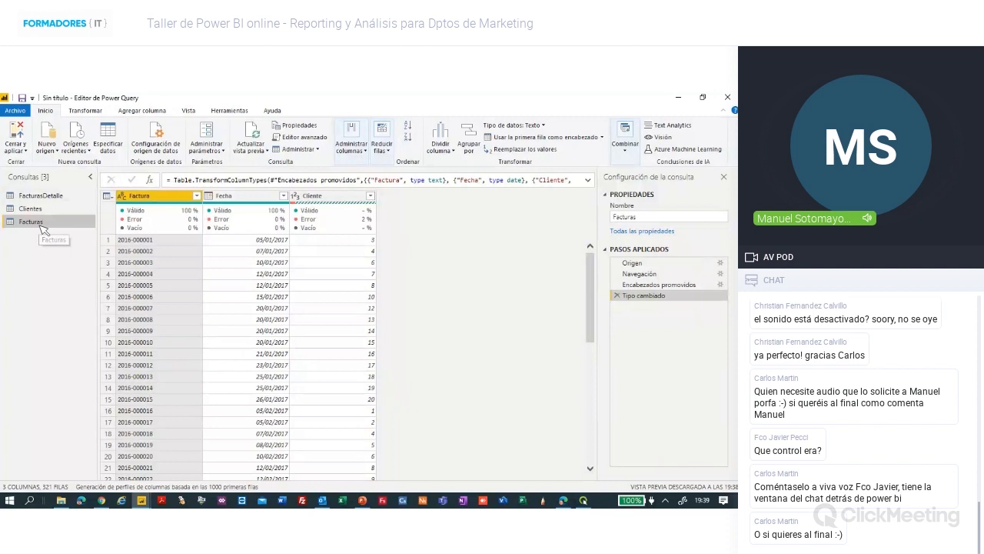
# Review the FacturasDetalle and Facturas queries together with the commands available for transforming and adding columns.
pyautogui.click(60, 209)
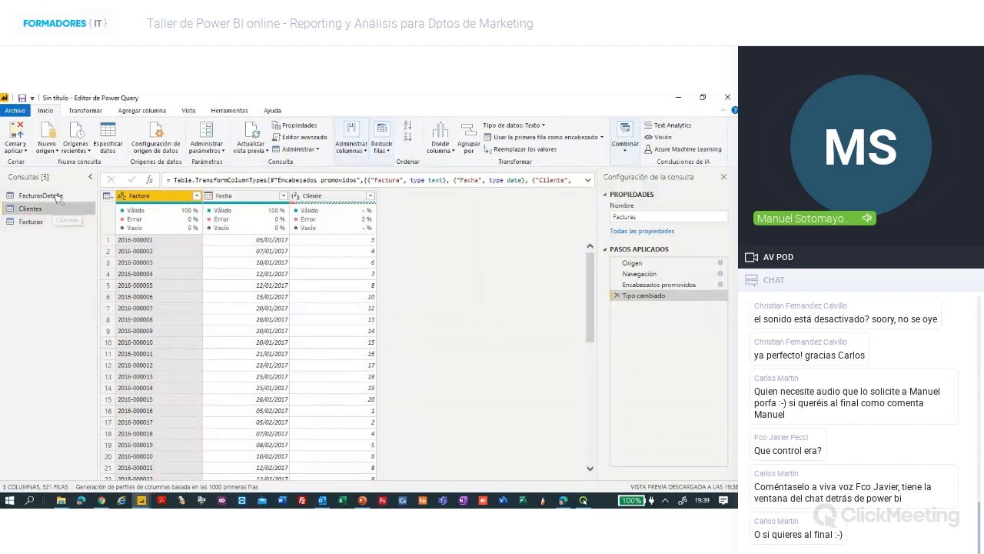
pyautogui.click(55, 196)
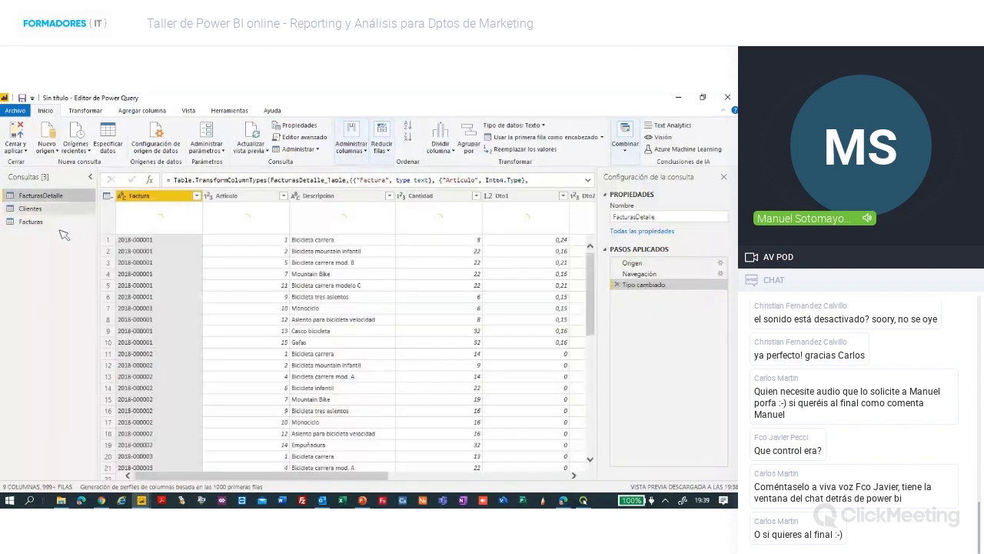
pyautogui.click(33, 222)
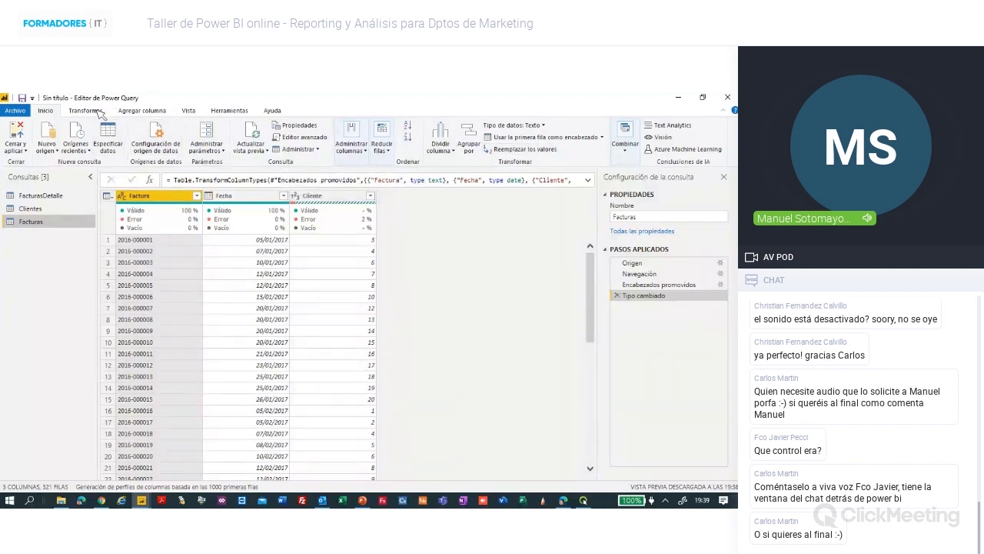
pyautogui.click(98, 111)
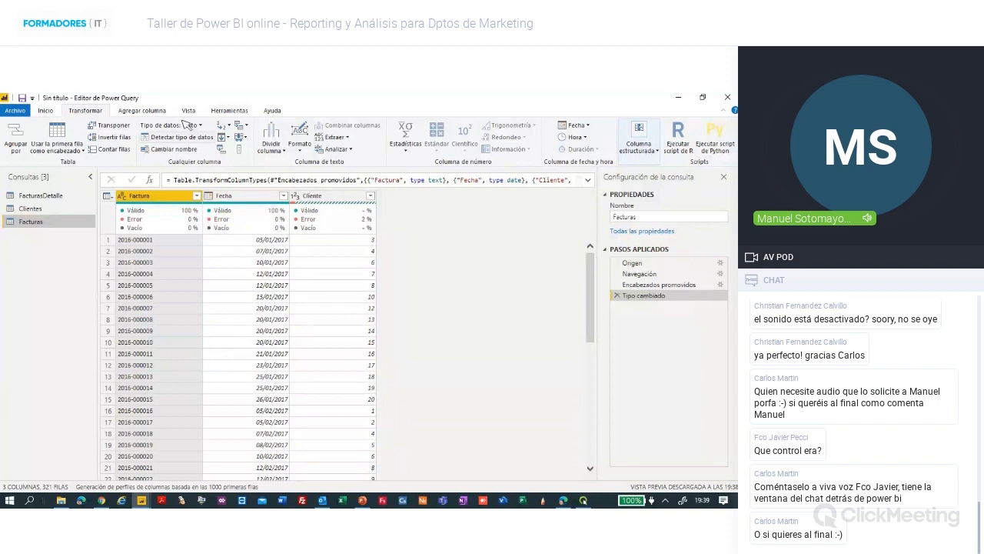
pyautogui.click(142, 110)
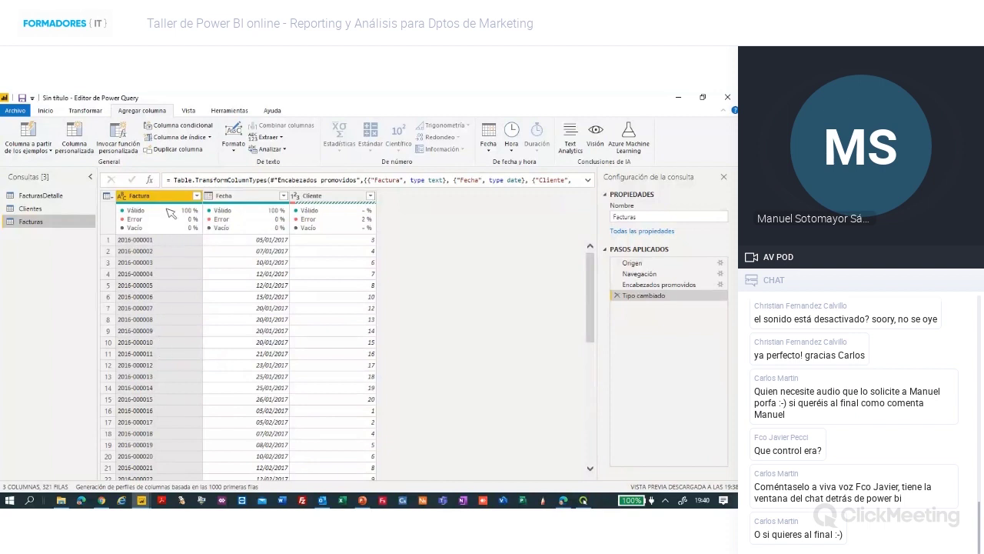
pyautogui.moveTo(175, 209)
pyautogui.scroll(-9, 592, 469)
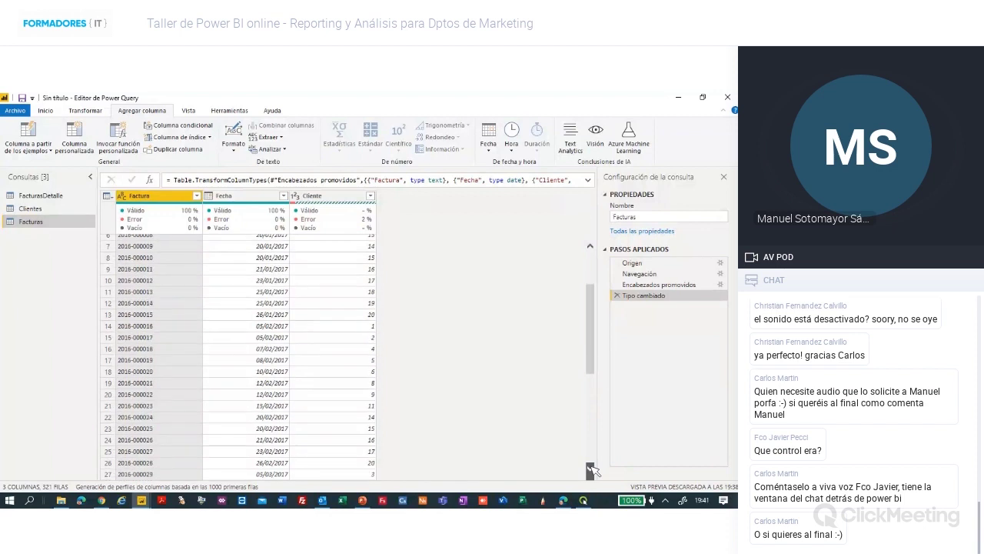
pyautogui.scroll(9, 592, 467)
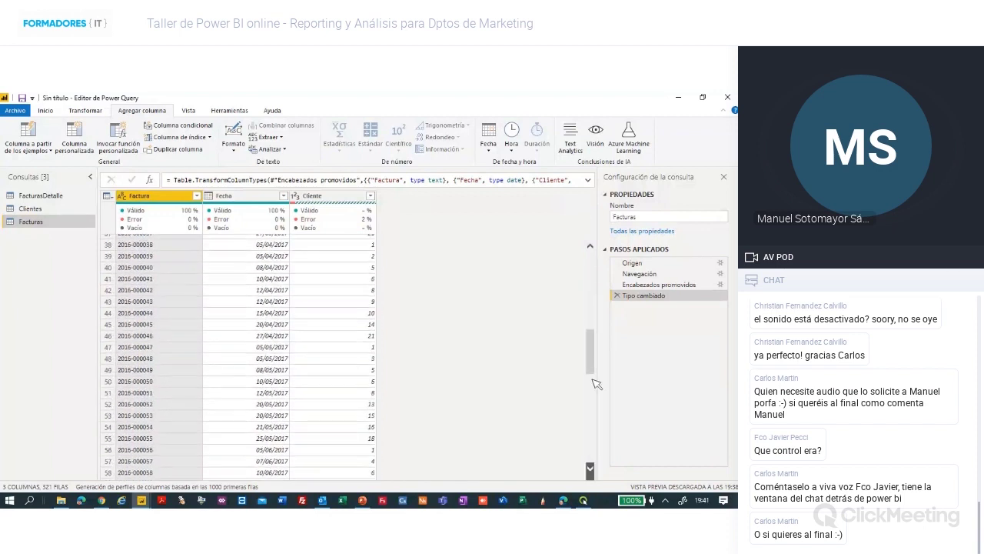
pyautogui.scroll(1, 592, 255)
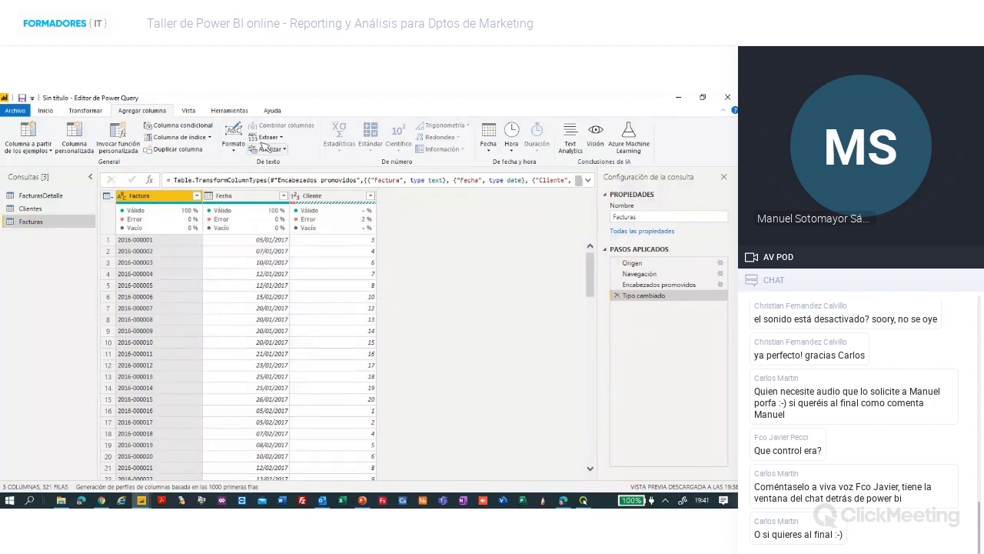
# Look through the Facturas rows, the Clientes table and the FacturasDetalle columns across to Venta.
pyautogui.click(46, 110)
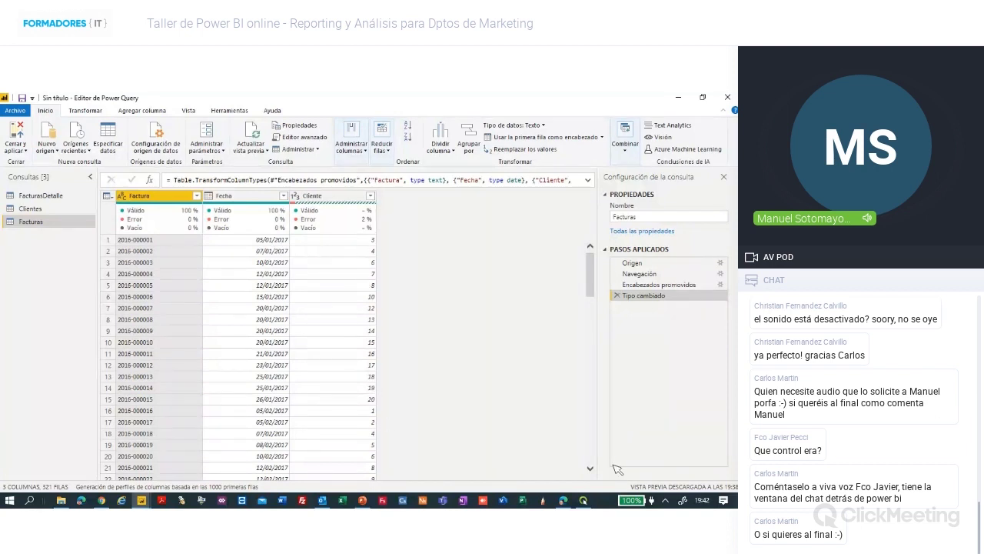
pyautogui.click(590, 467)
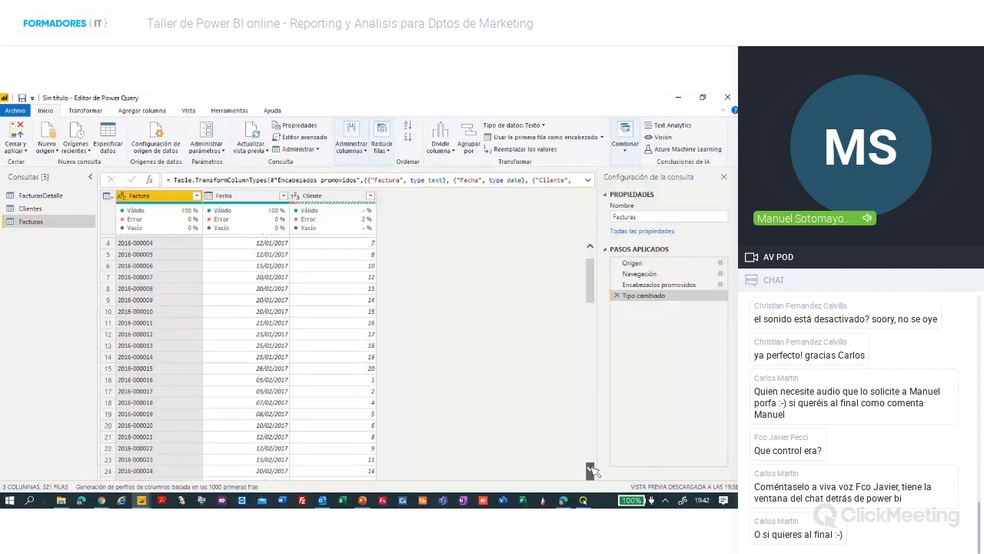
pyautogui.scroll(-7, 594, 471)
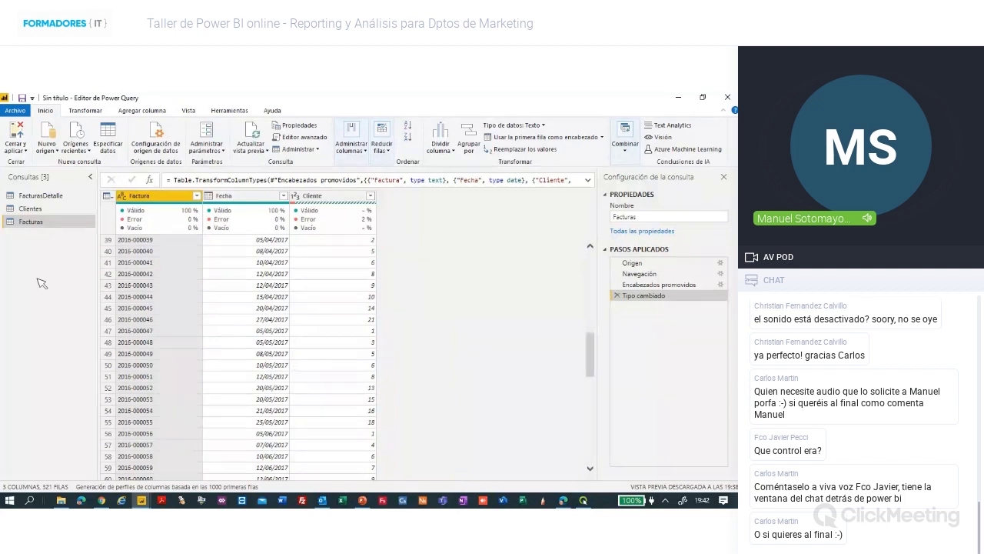
pyautogui.click(39, 210)
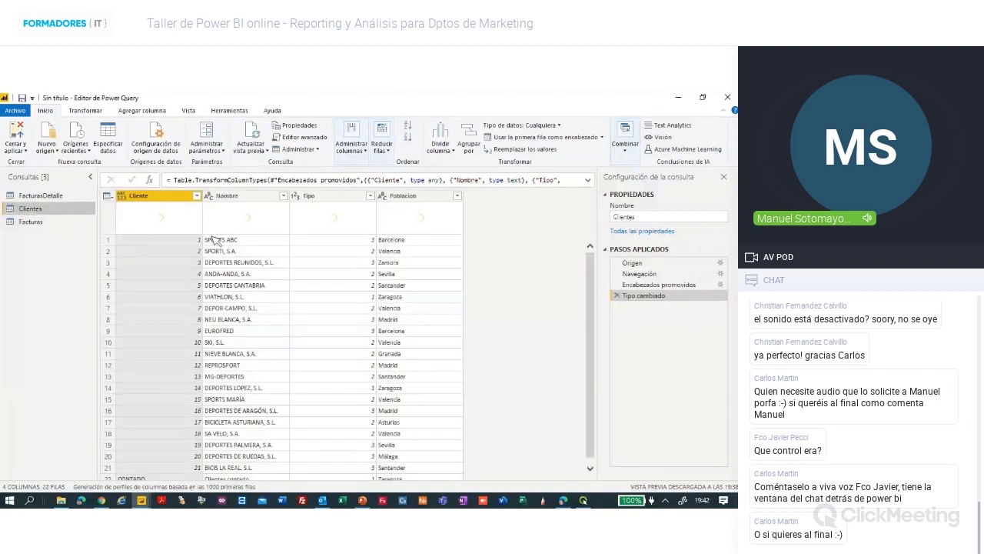
pyautogui.click(177, 233)
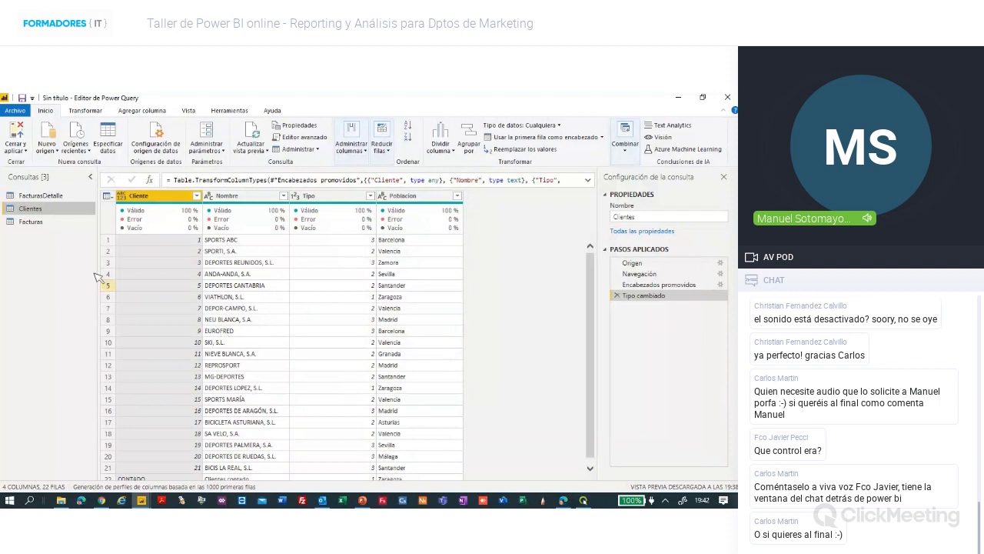
pyautogui.click(53, 197)
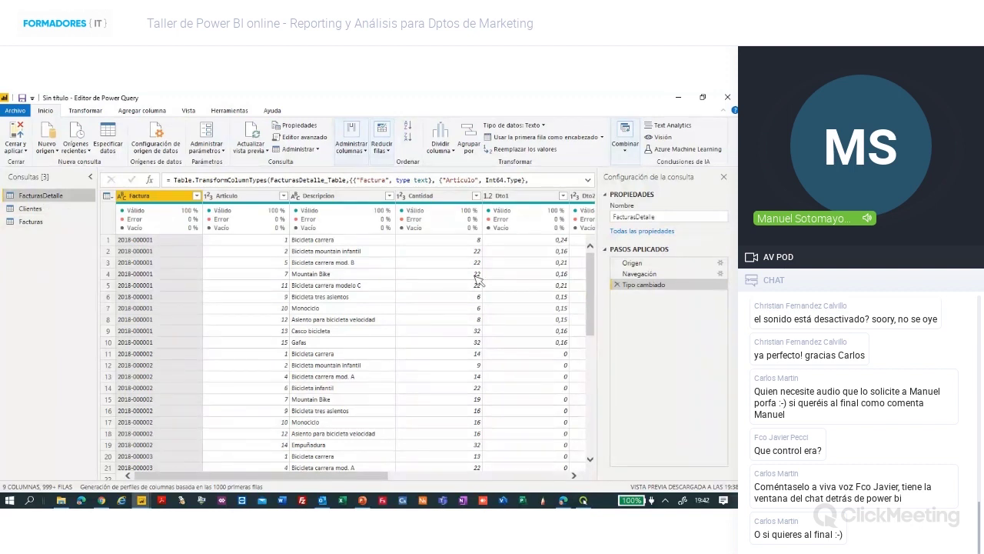
pyautogui.click(574, 475)
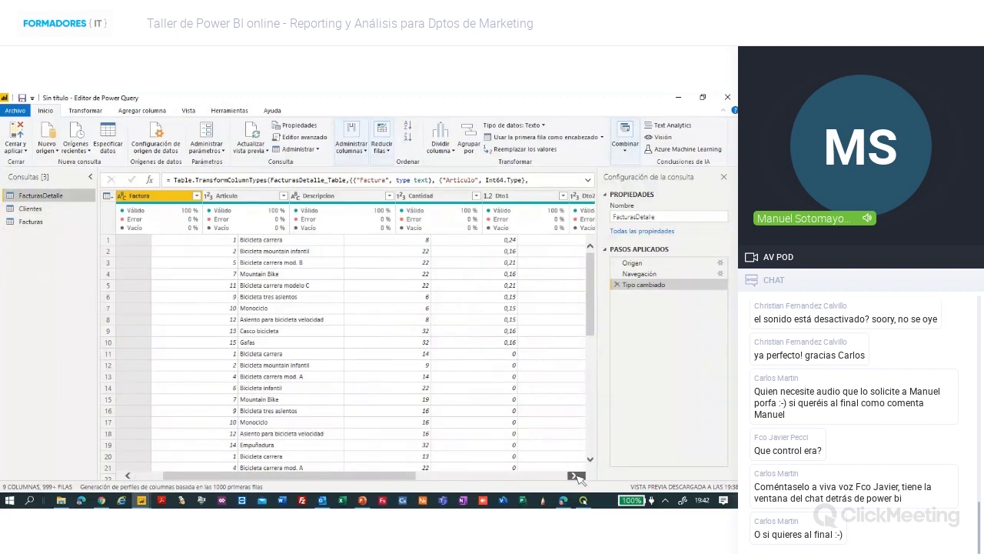
pyautogui.click(578, 476)
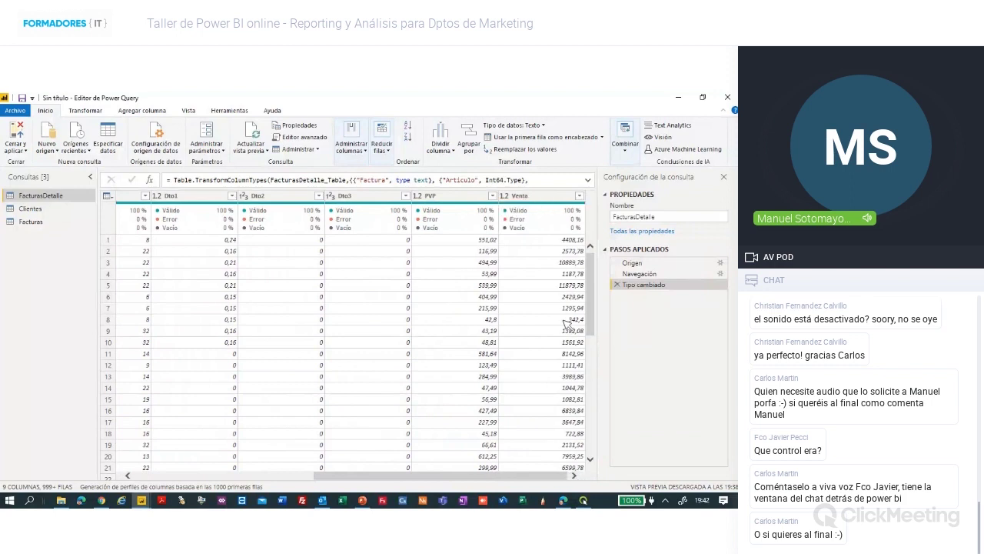
# Examine the Venta and PVP values down the FacturasDetalle rows and return to the table's first columns.
pyautogui.click(523, 241)
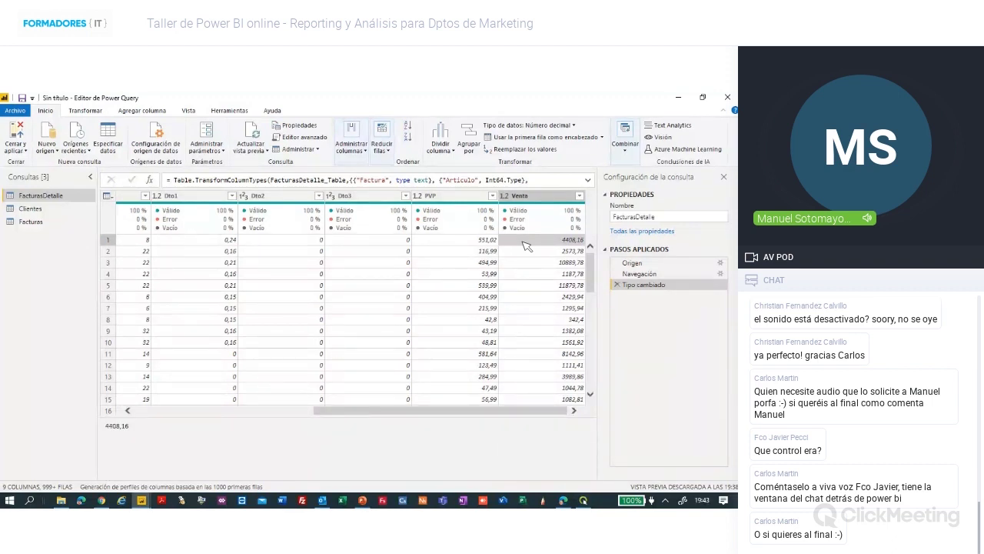
pyautogui.click(590, 395)
pyautogui.click(591, 395)
pyautogui.click(590, 395)
pyautogui.click(591, 395)
pyautogui.click(591, 395)
pyautogui.click(590, 395)
pyautogui.click(590, 395)
pyautogui.click(590, 395)
pyautogui.click(591, 396)
pyautogui.click(591, 395)
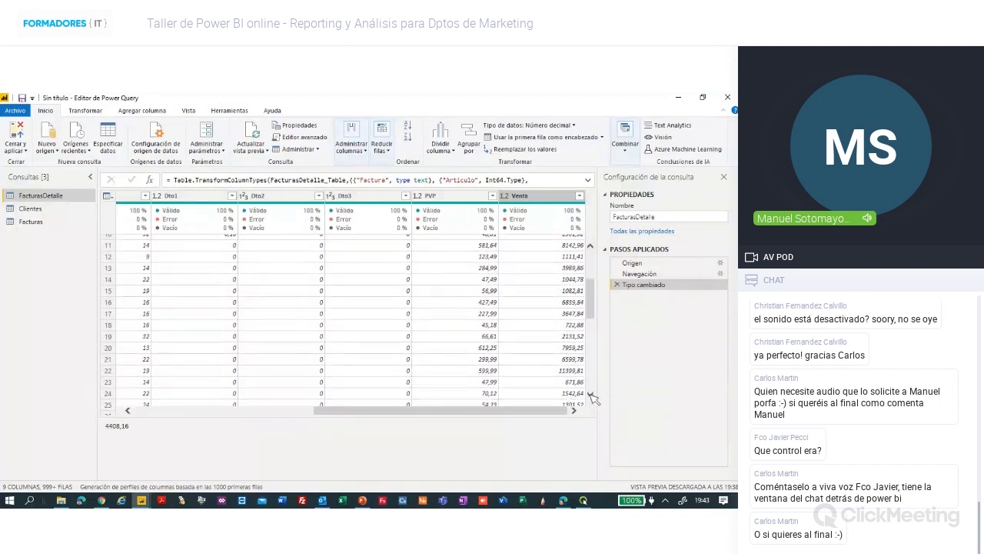
pyautogui.click(590, 246)
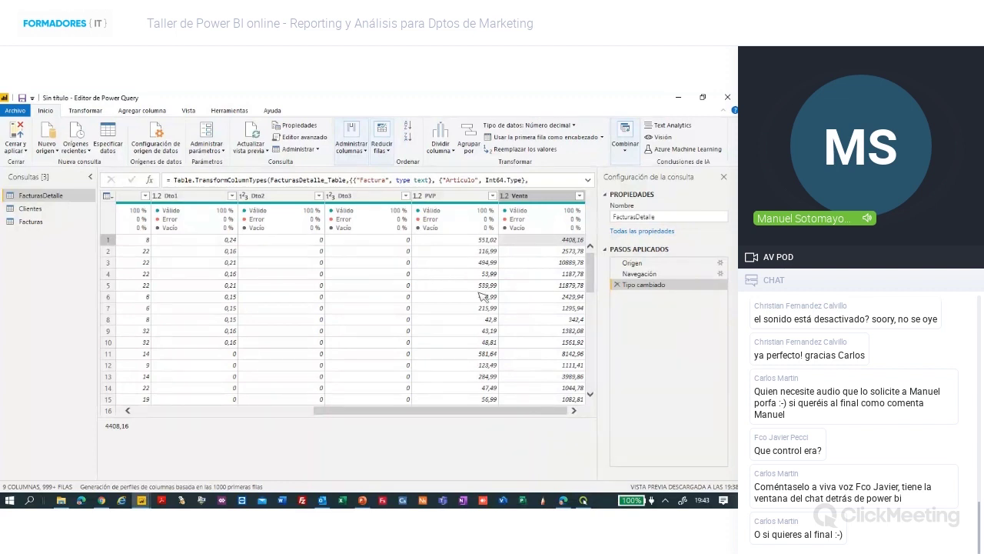
pyautogui.click(492, 295)
pyautogui.click(546, 243)
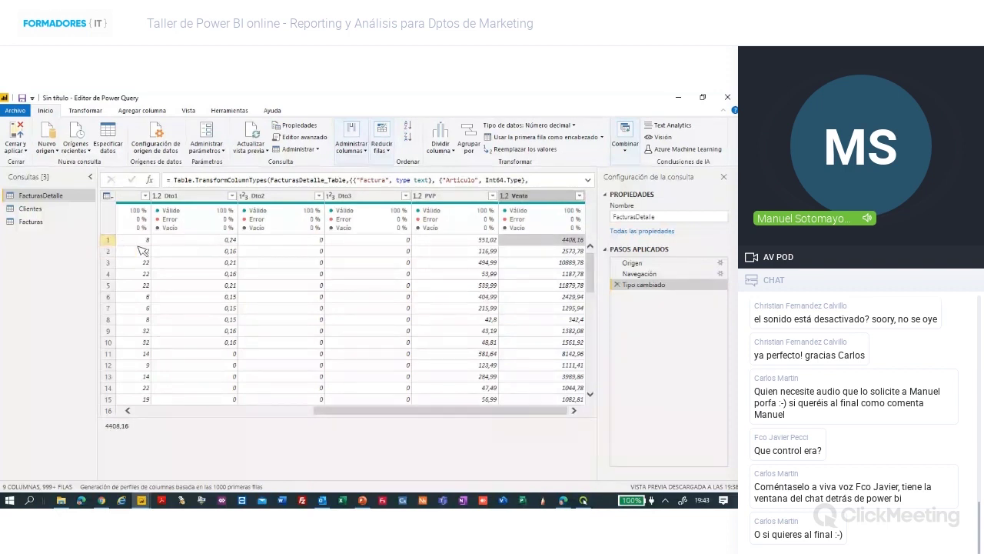
pyautogui.click(227, 414)
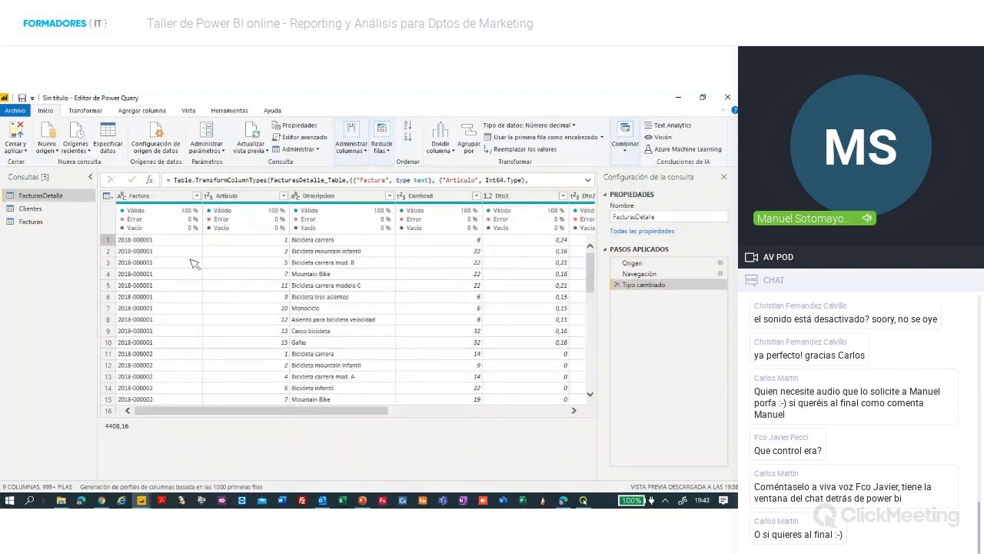
# Change the data type of the Cliente column in the Clientes query to Texto.
pyautogui.click(37, 209)
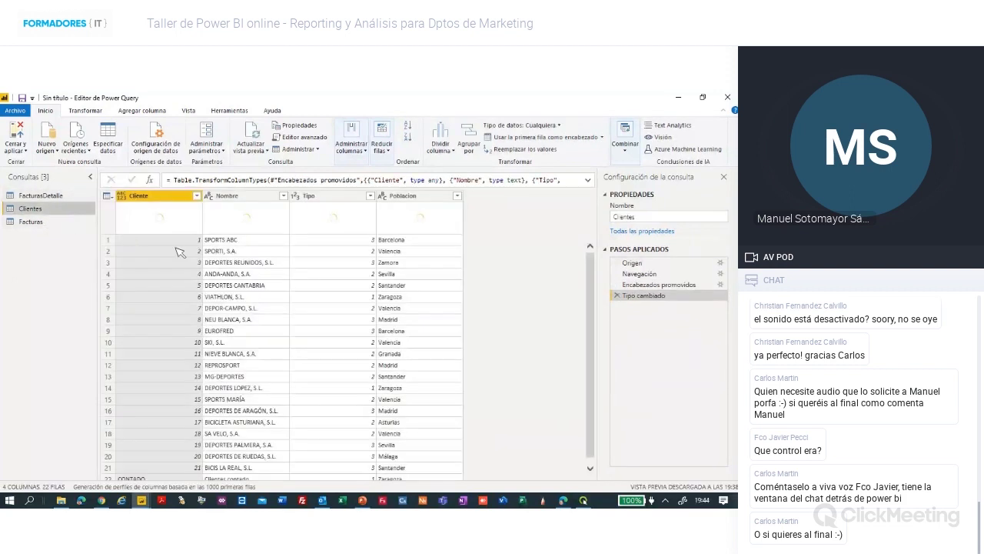
pyautogui.moveTo(184, 221)
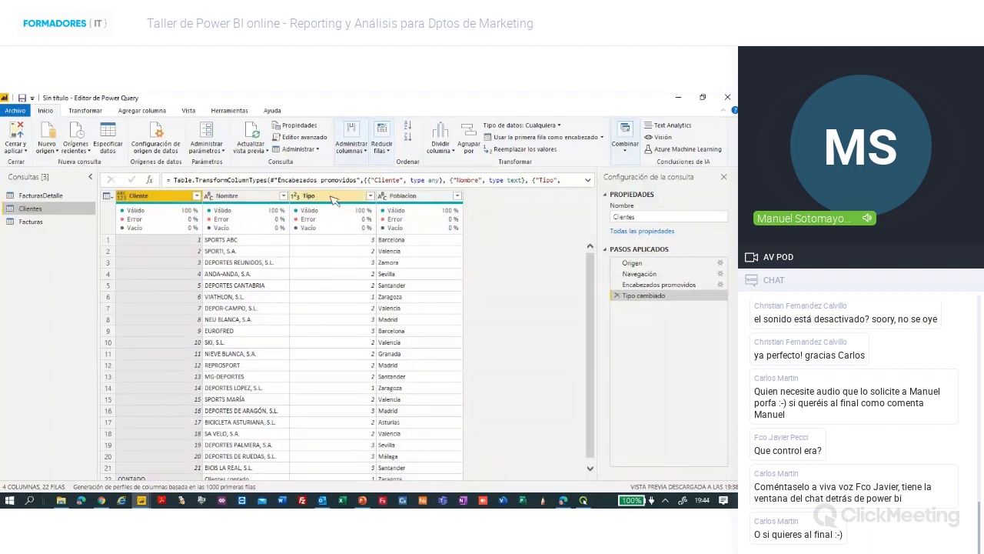
pyautogui.keyDown('ctrl'); pyautogui.click(400, 197); pyautogui.keyUp('ctrl')
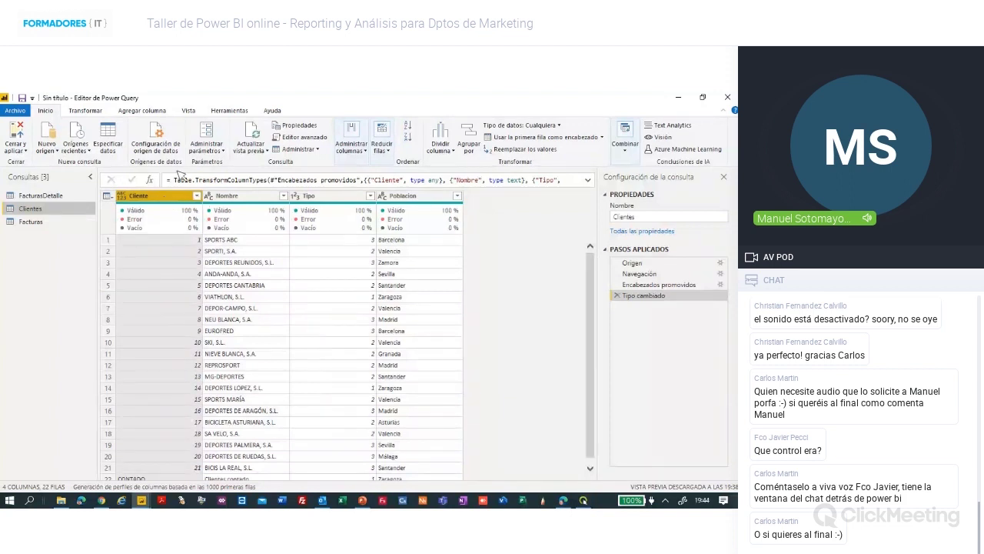
pyautogui.click(92, 111)
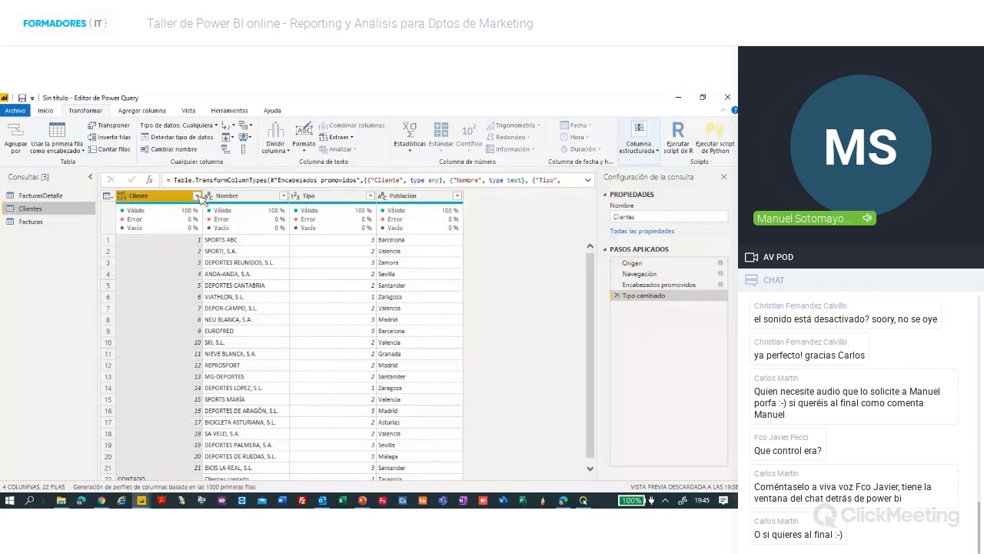
pyautogui.click(196, 126)
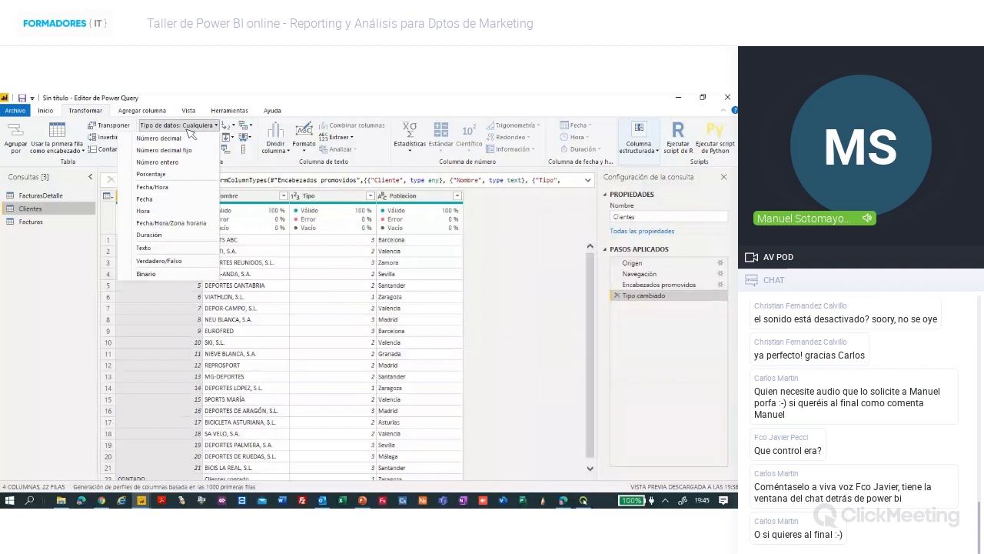
pyautogui.click(162, 251)
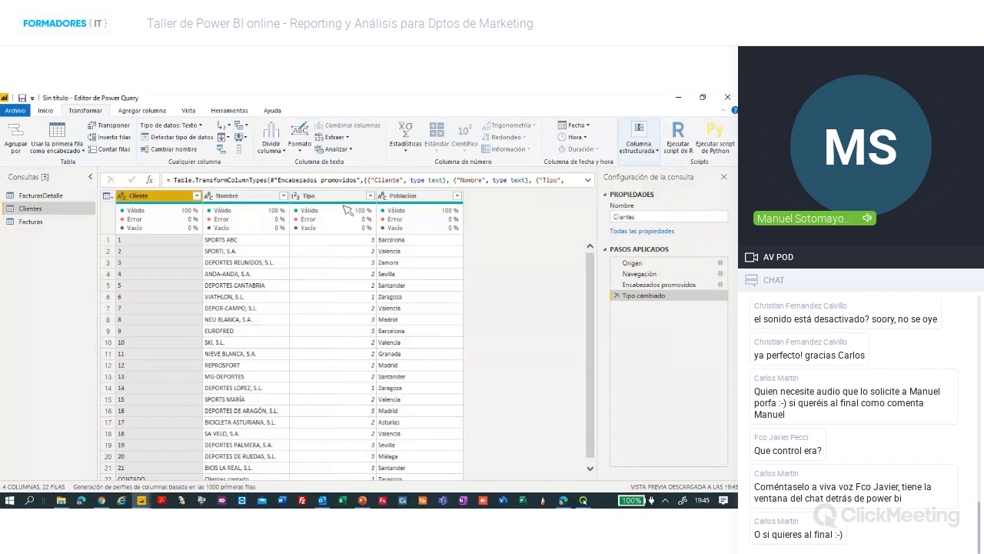
# Change the Tipo column in the Clientes query to Texto, replacing the existing type conversion.
pyautogui.click(343, 196)
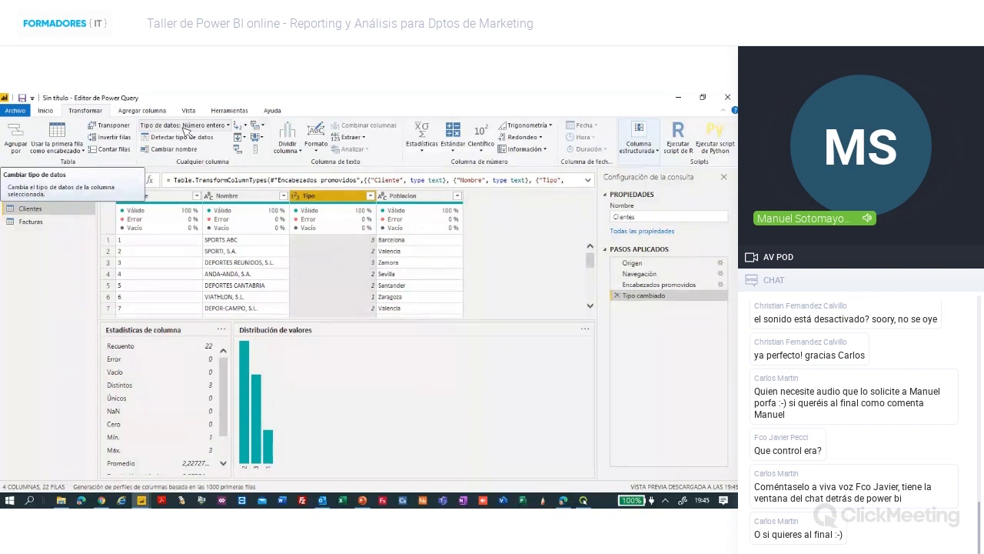
pyautogui.click(184, 126)
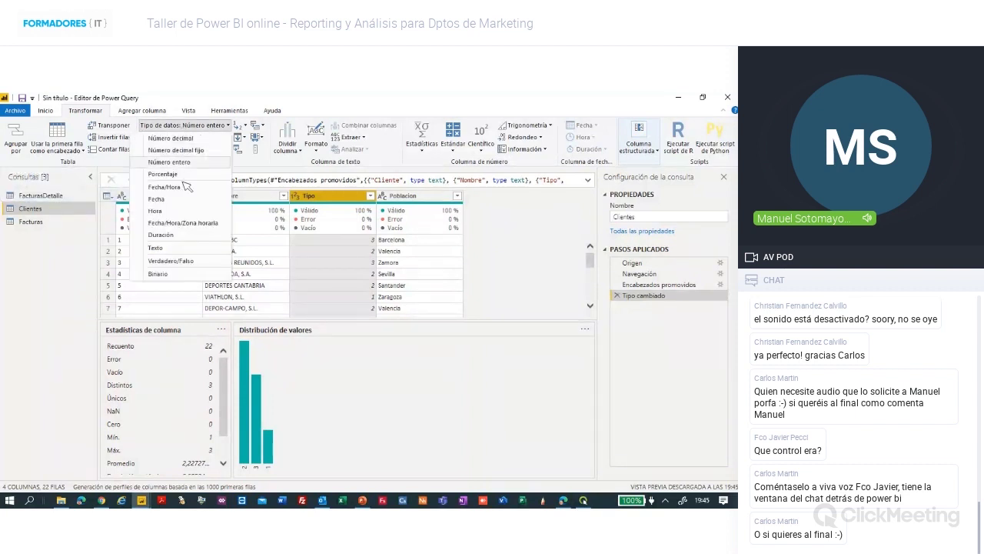
pyautogui.click(163, 248)
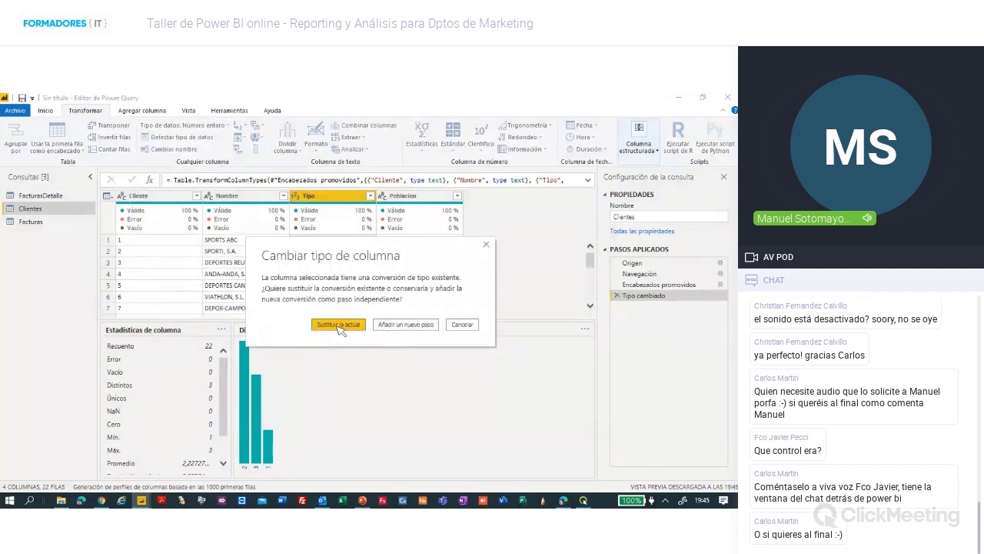
pyautogui.click(339, 326)
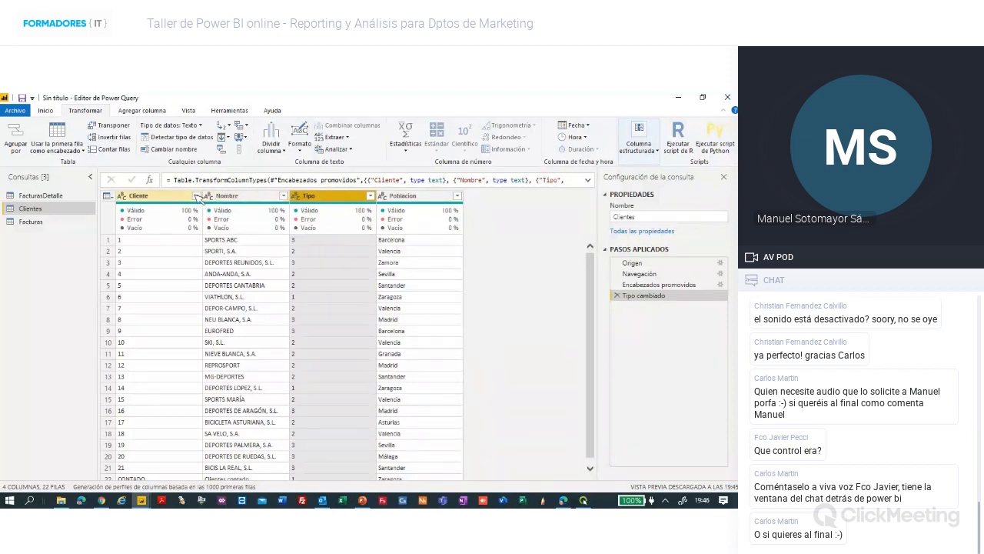
# Change the data type of the Cliente column in the Facturas query to Texto, replacing the existing type conversion.
pyautogui.click(33, 221)
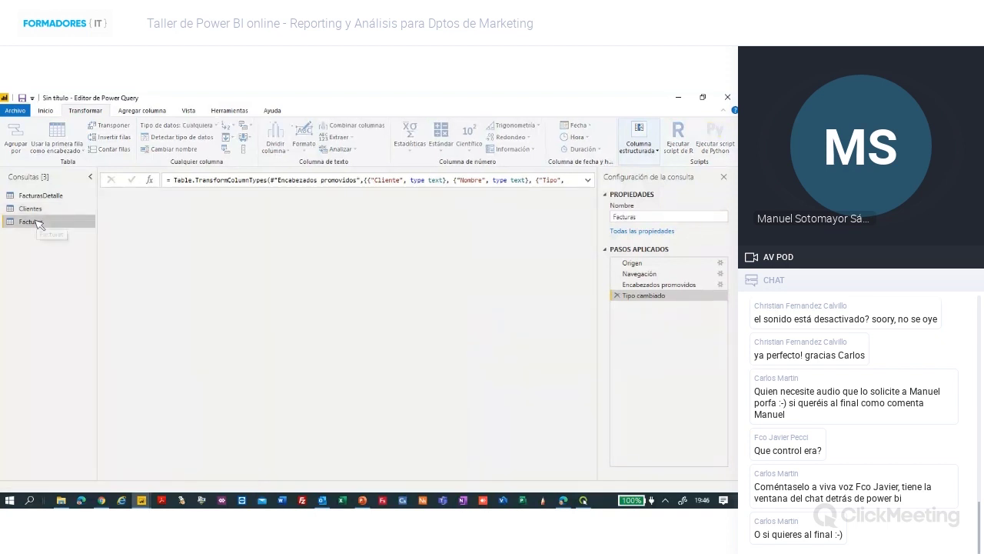
pyautogui.click(325, 198)
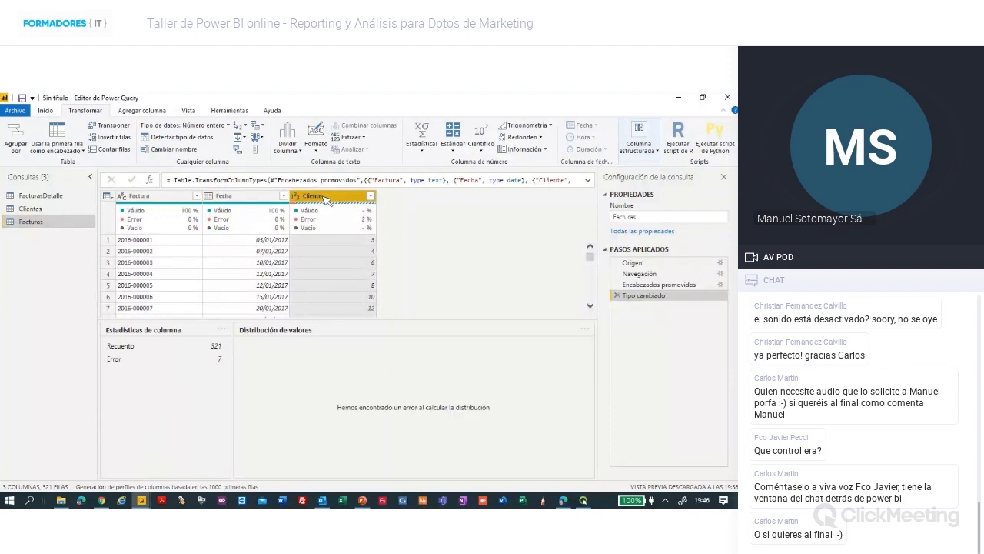
pyautogui.click(171, 199)
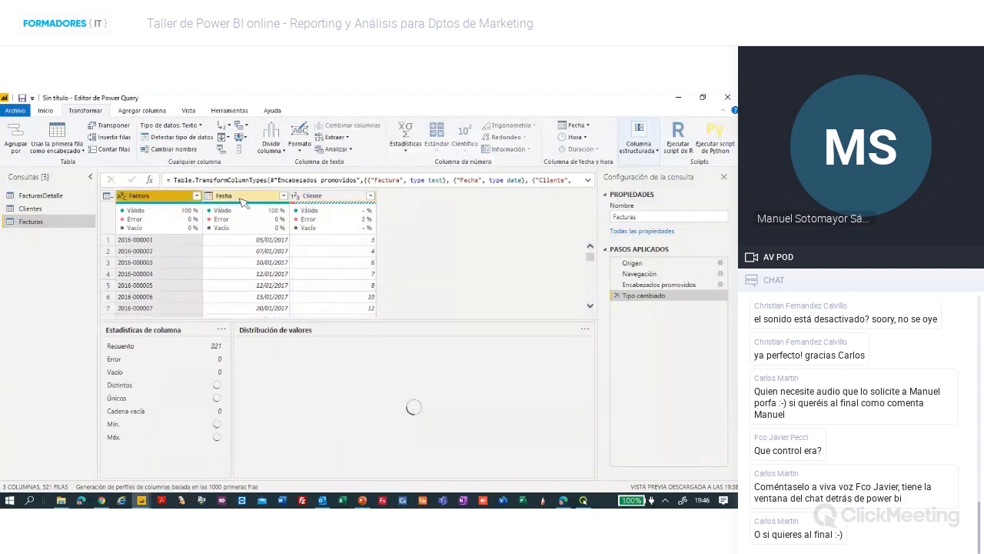
pyautogui.click(244, 201)
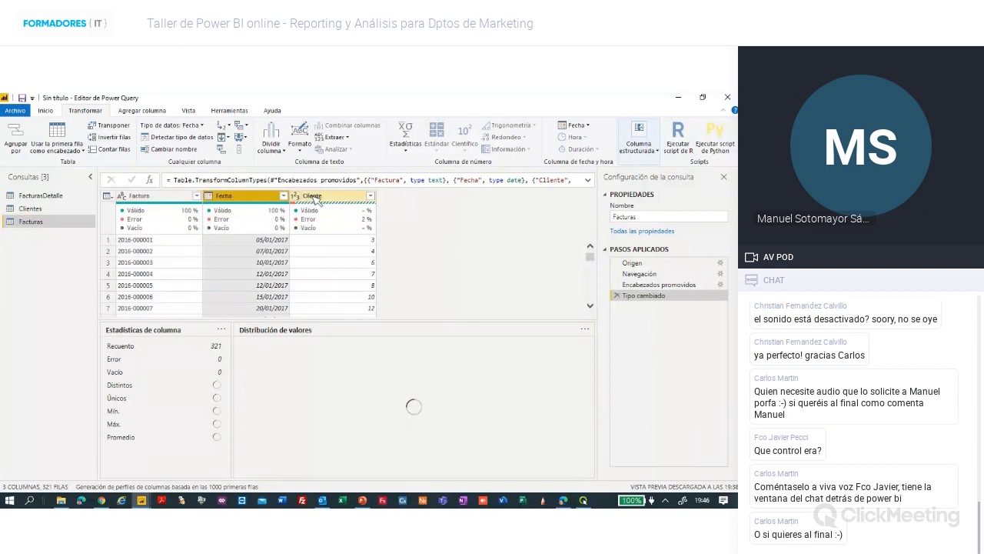
pyautogui.click(315, 200)
pyautogui.click(185, 124)
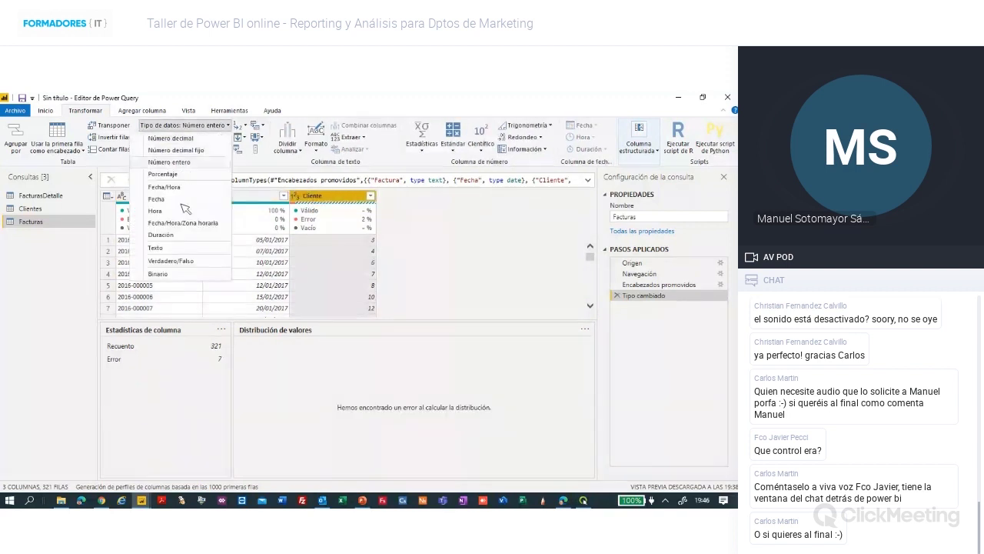
pyautogui.click(173, 249)
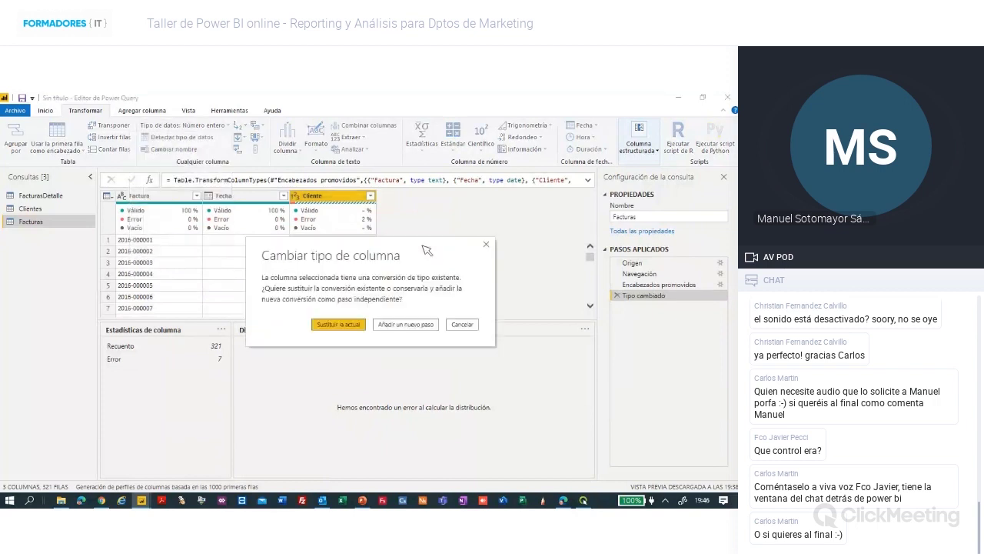
pyautogui.click(357, 327)
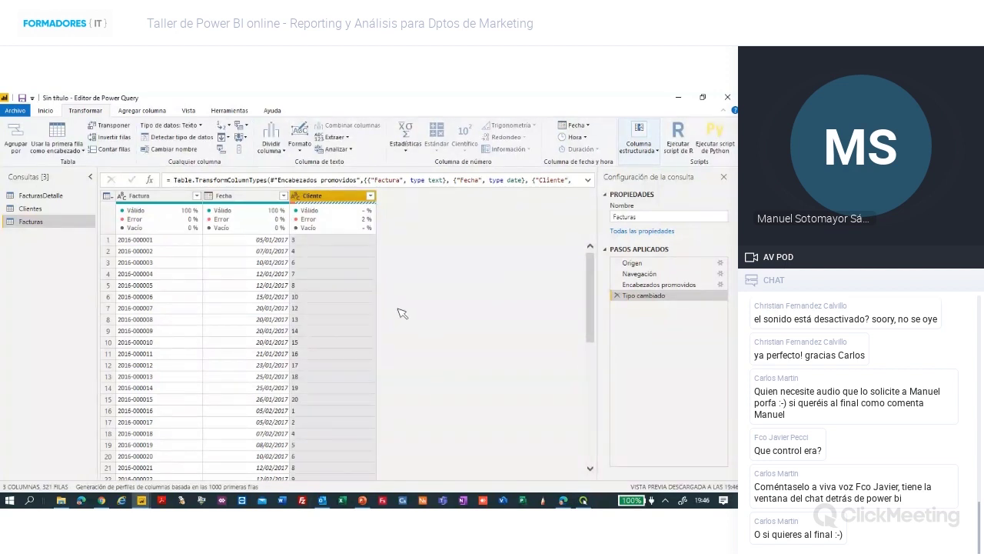
# Close the Power Query editor from the FacturasDetalle query and apply the pending query changes to the report.
pyautogui.click(41, 199)
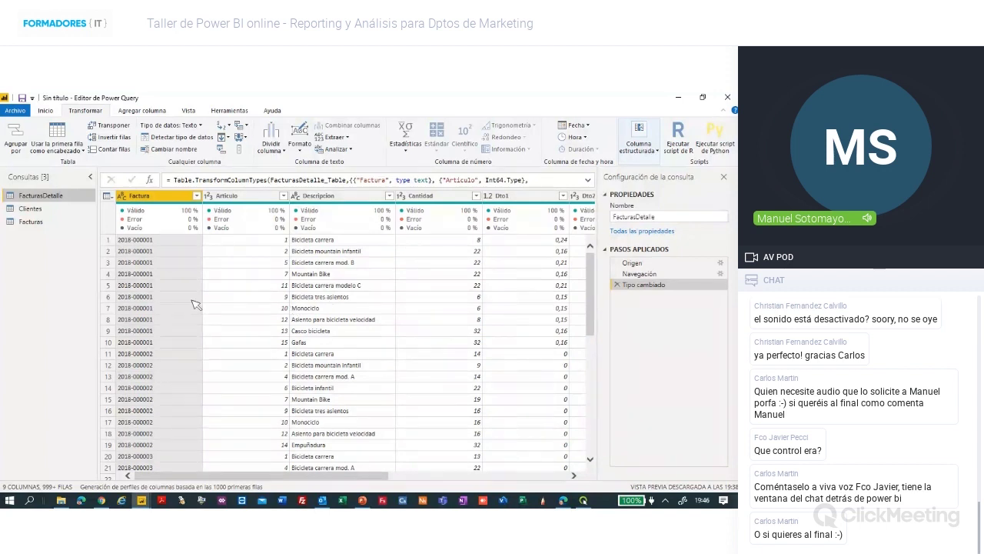
pyautogui.click(45, 110)
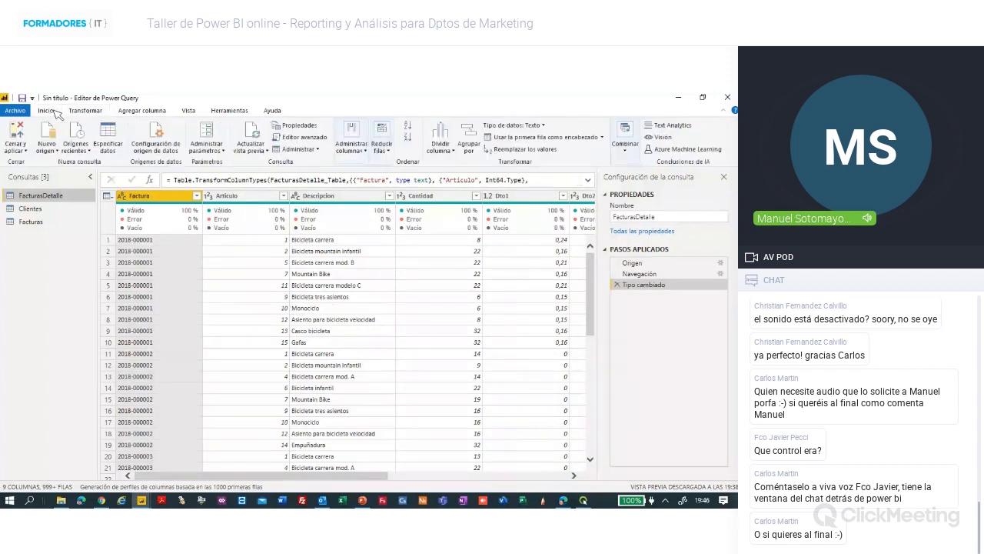
pyautogui.click(23, 150)
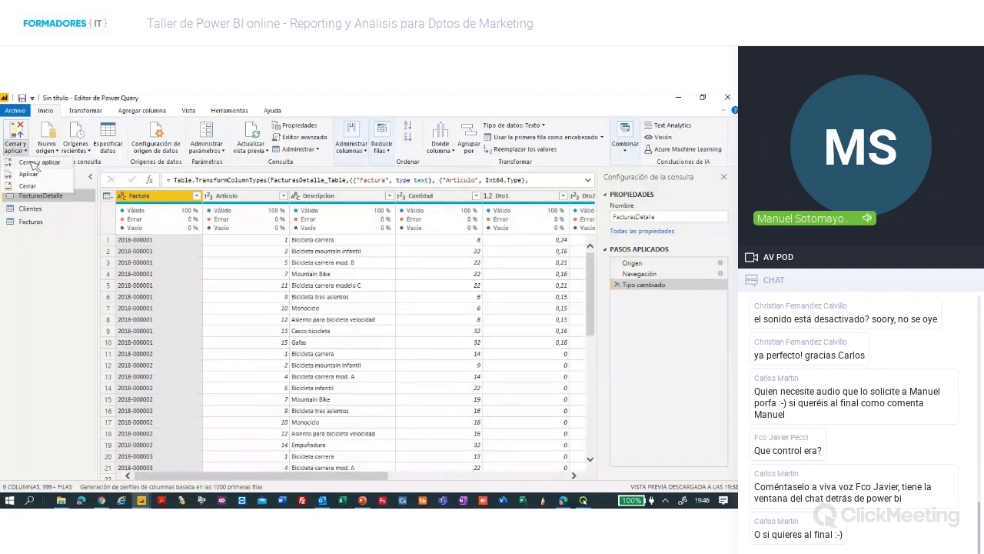
pyautogui.click(34, 165)
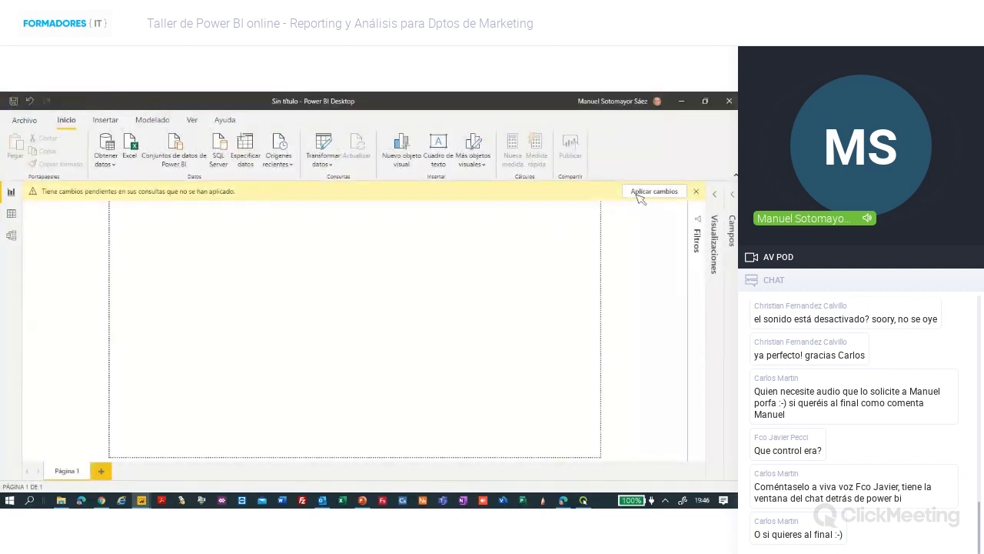
pyautogui.click(644, 194)
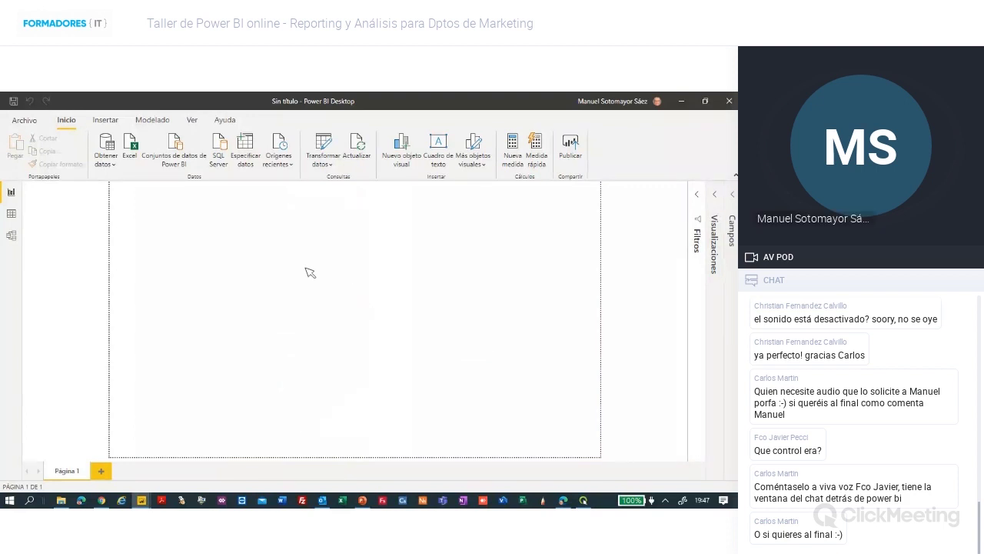
# Examine the loaded data and field lists of the Clientes, Facturas and FacturasDetalle tables in the data view.
pyautogui.click(11, 215)
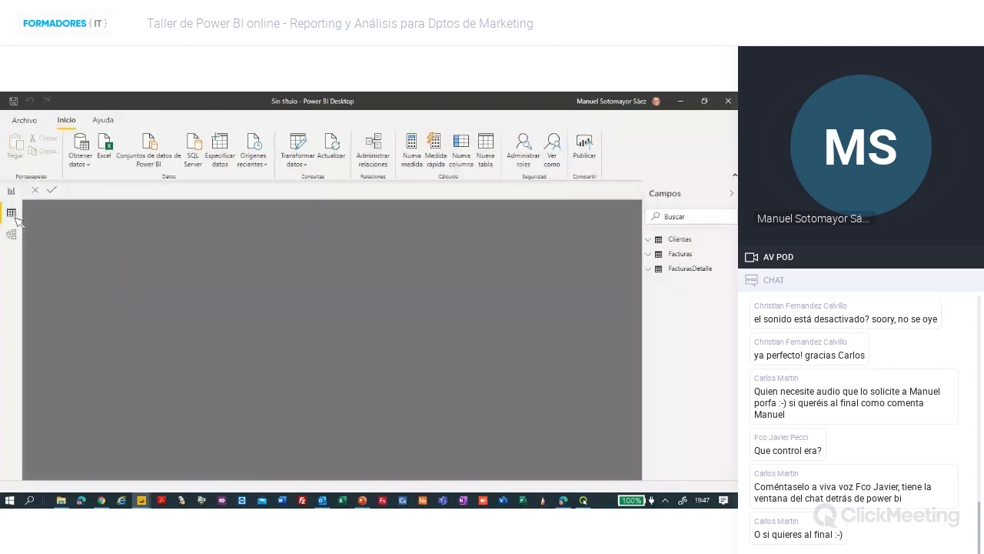
pyautogui.click(655, 239)
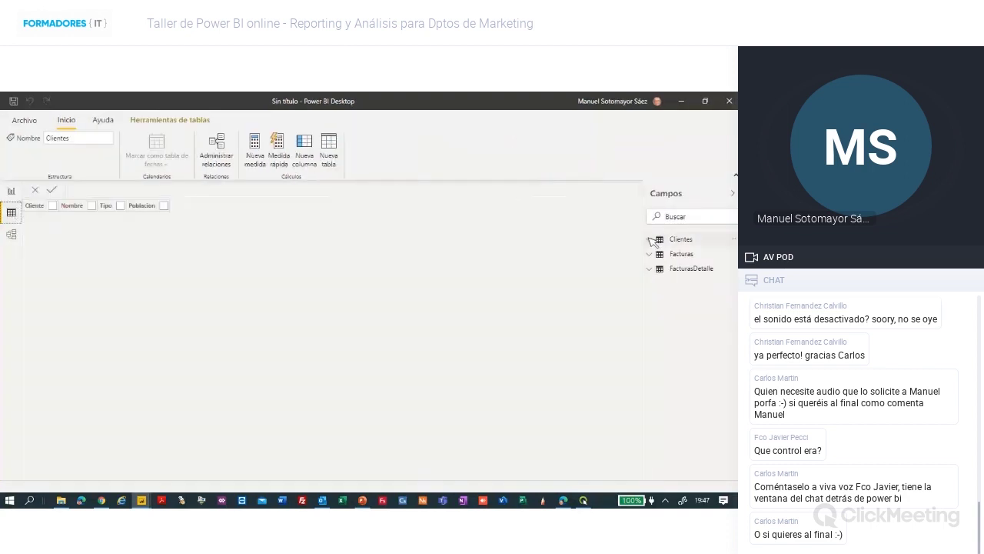
pyautogui.click(649, 239)
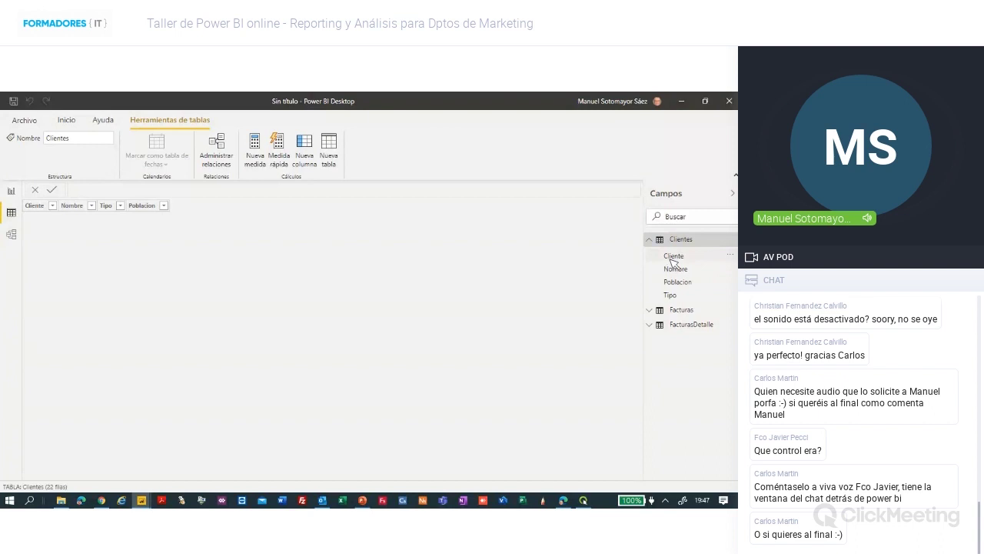
pyautogui.click(650, 313)
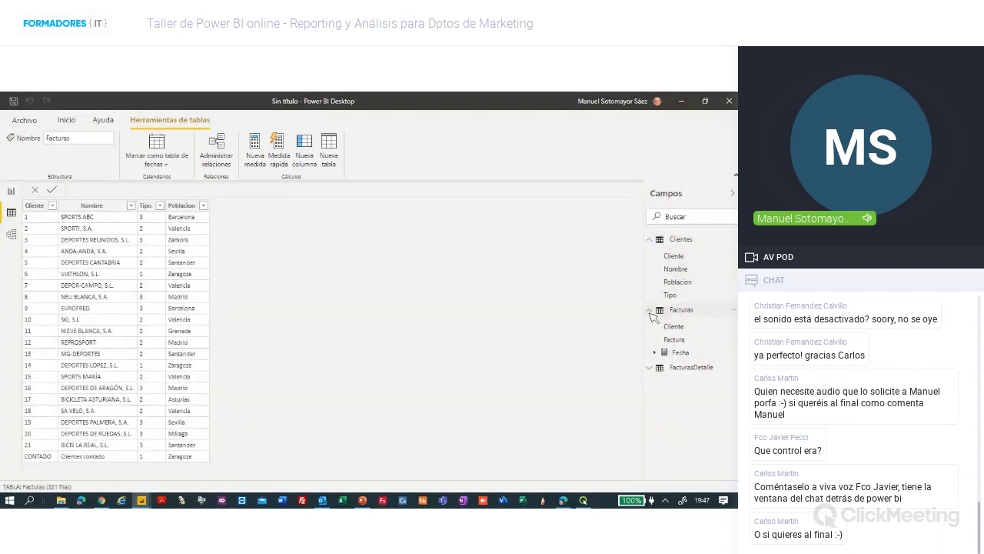
pyautogui.click(651, 367)
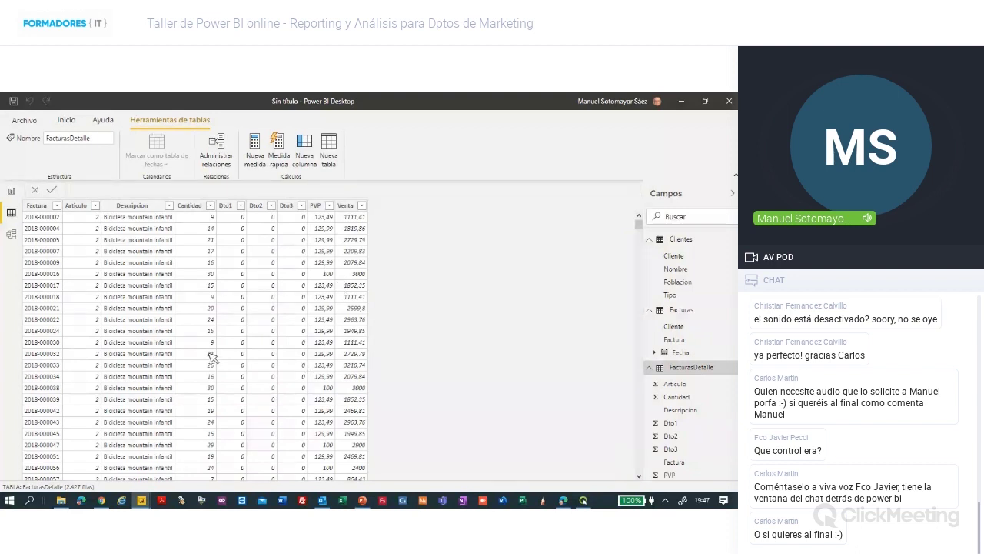
# Arrange Facturas and FacturasDetalle closer to Clientes in the model diagram and inspect the Facturas–FacturasDetalle relationship without changing it.
pyautogui.click(12, 234)
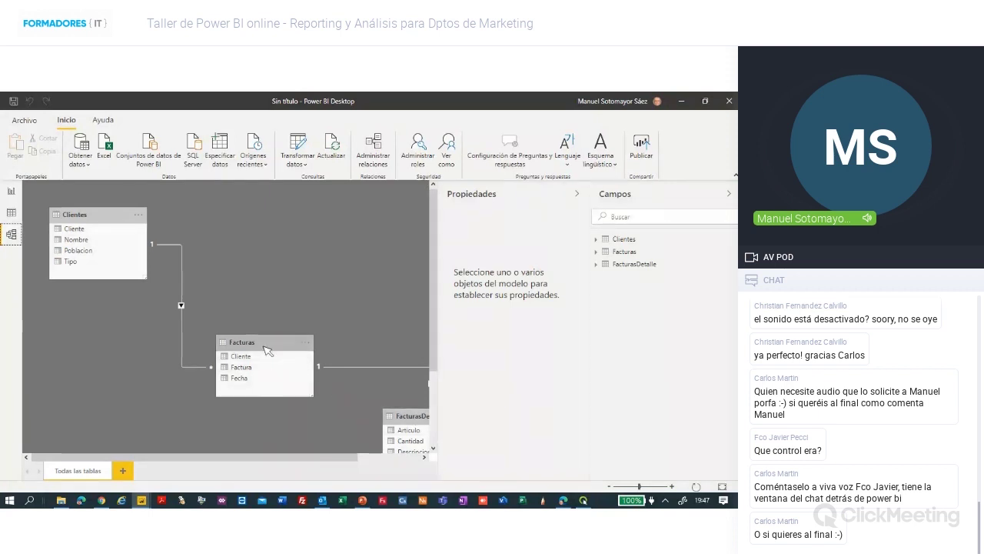
pyautogui.moveTo(265, 342); pyautogui.dragTo(232, 283)
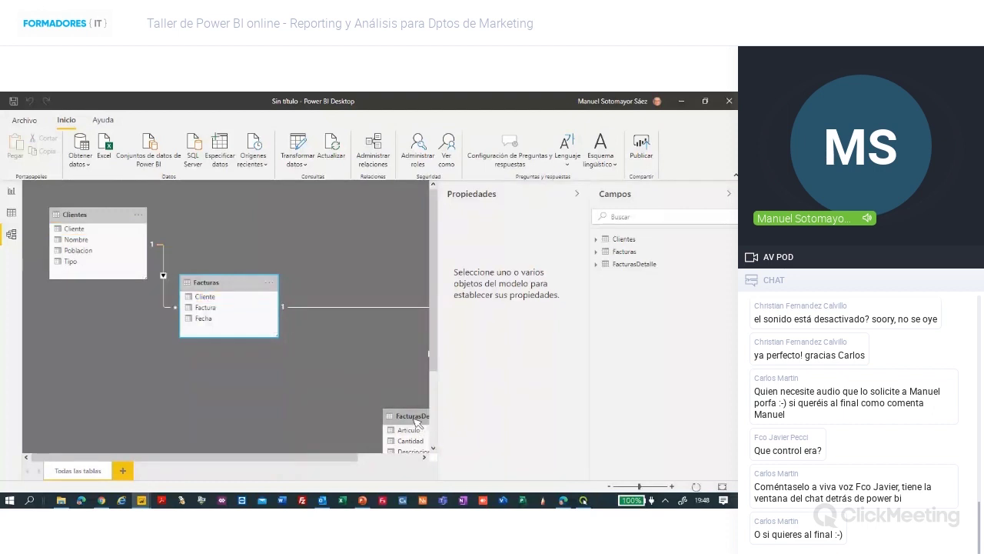
pyautogui.moveTo(415, 419); pyautogui.dragTo(339, 324)
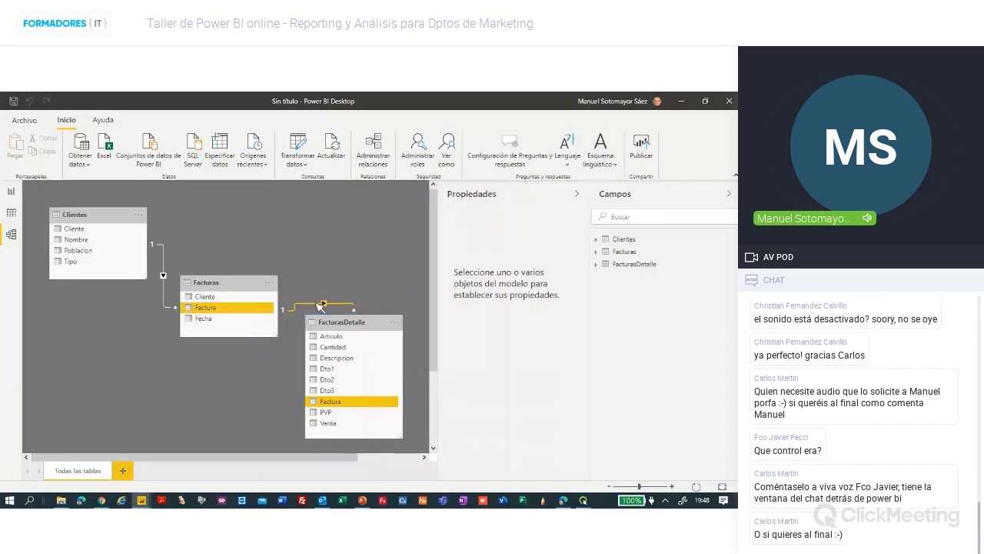
pyautogui.doubleClick(321, 305)
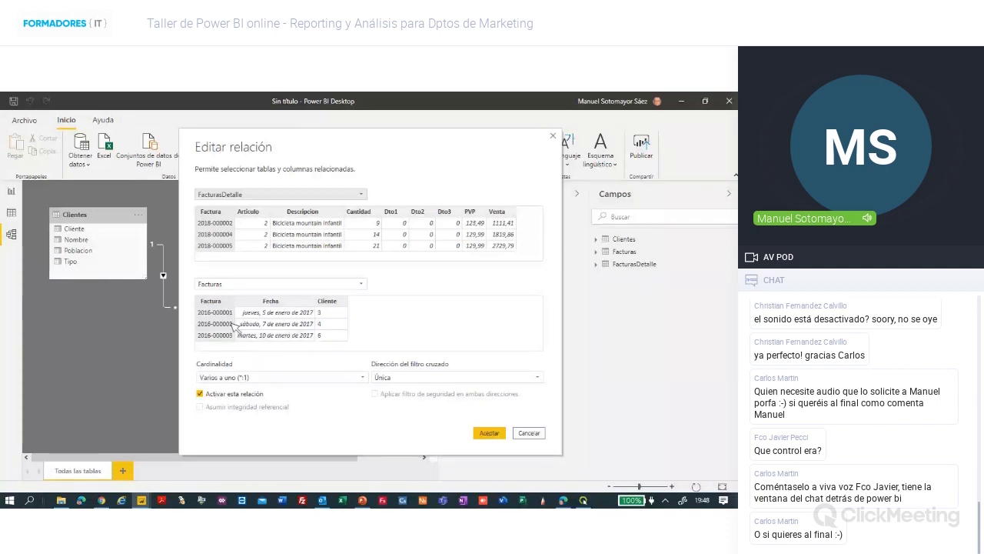
pyautogui.click(553, 136)
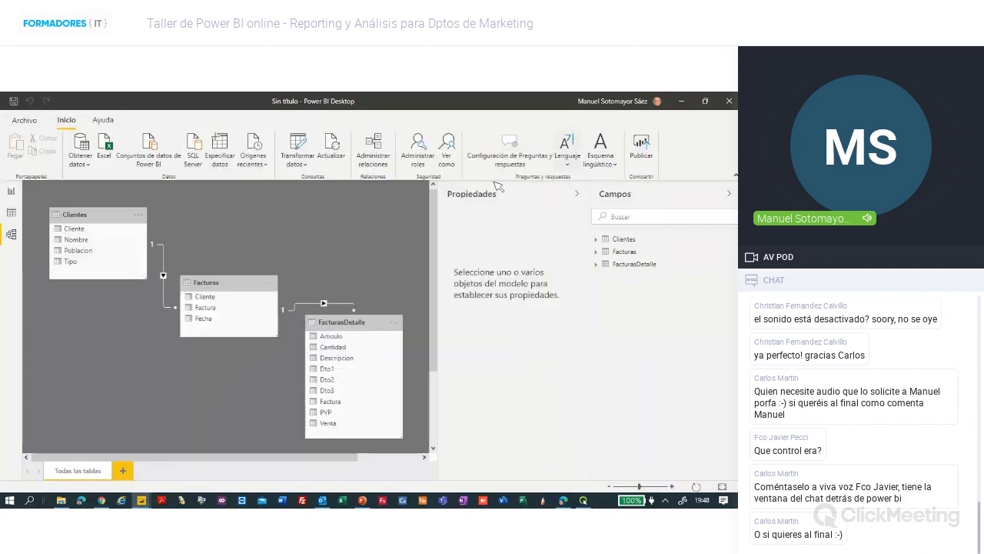
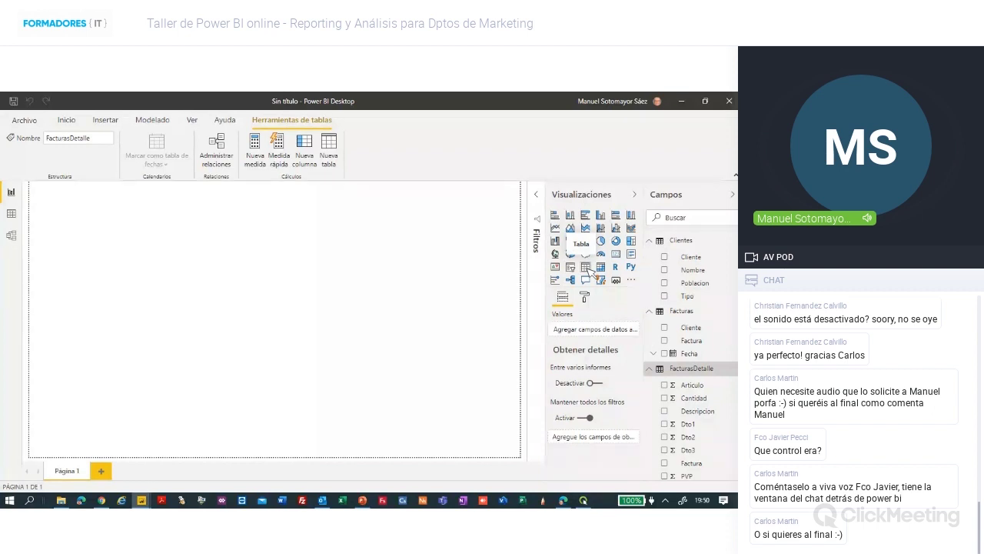
# Add a table visual to Página 1 with the Descripcion field from FacturasDetalle and enlarge it to fit all rows.
pyautogui.click(589, 269)
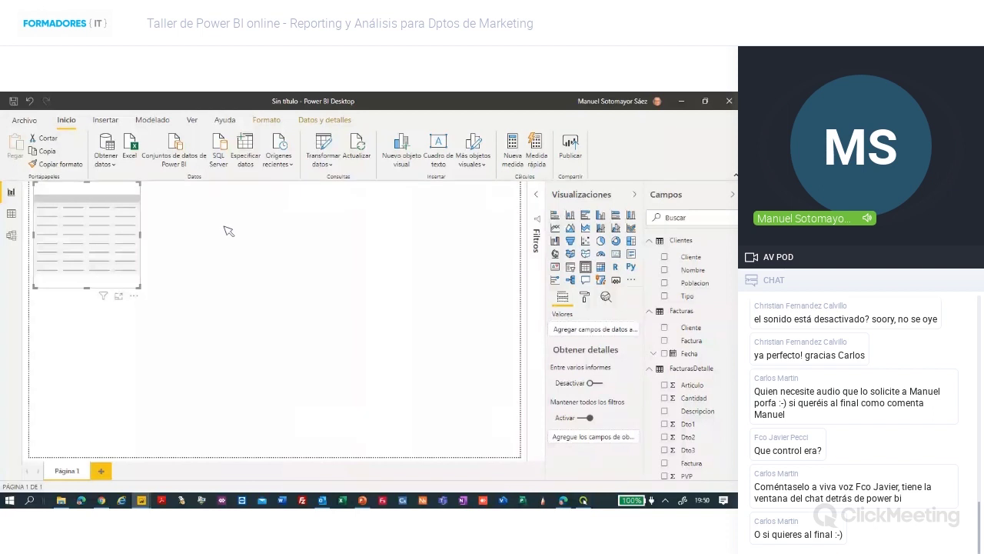
pyautogui.click(665, 411)
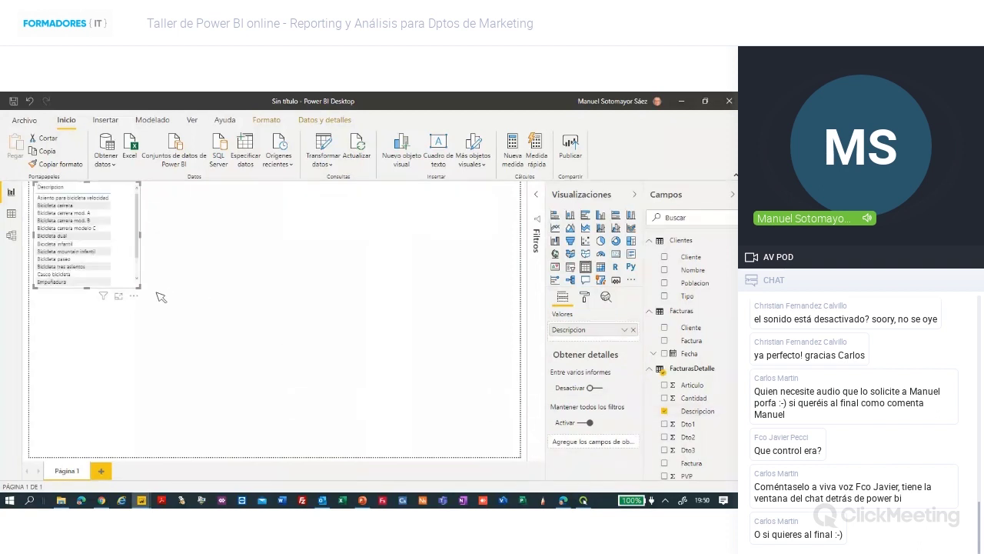
pyautogui.moveTo(141, 287); pyautogui.dragTo(149, 318)
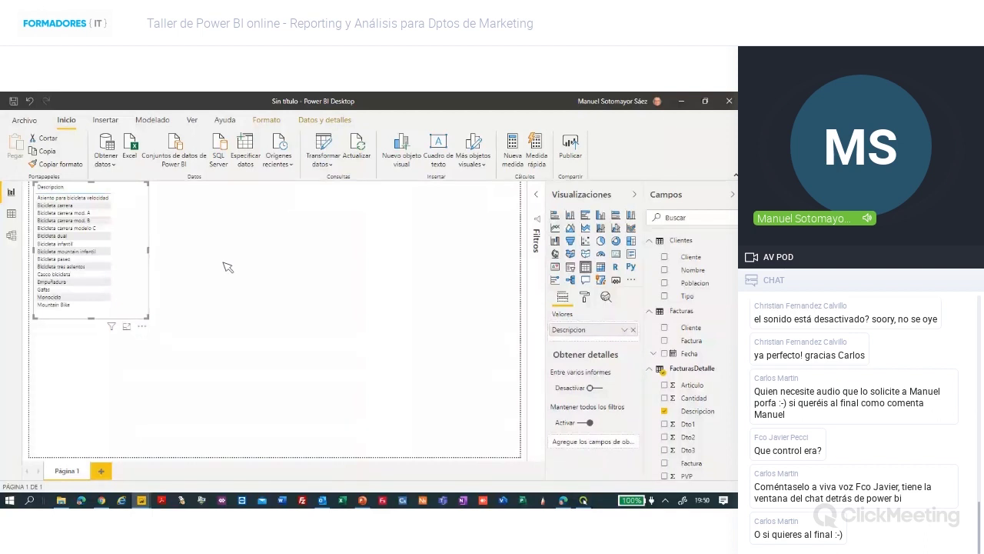
# Set the text size in the Descripcion table's grid formatting to 18 pt.
pyautogui.click(585, 297)
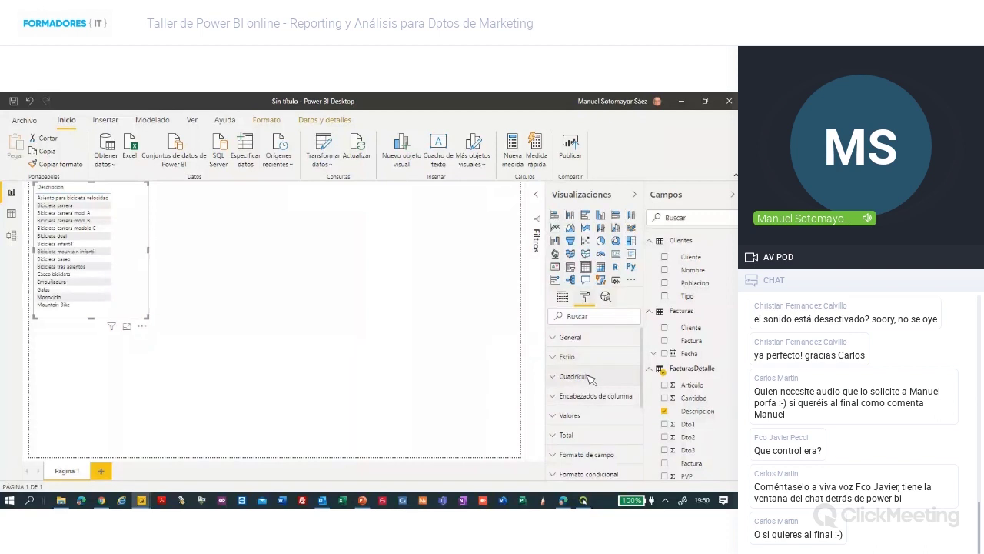
pyautogui.click(589, 377)
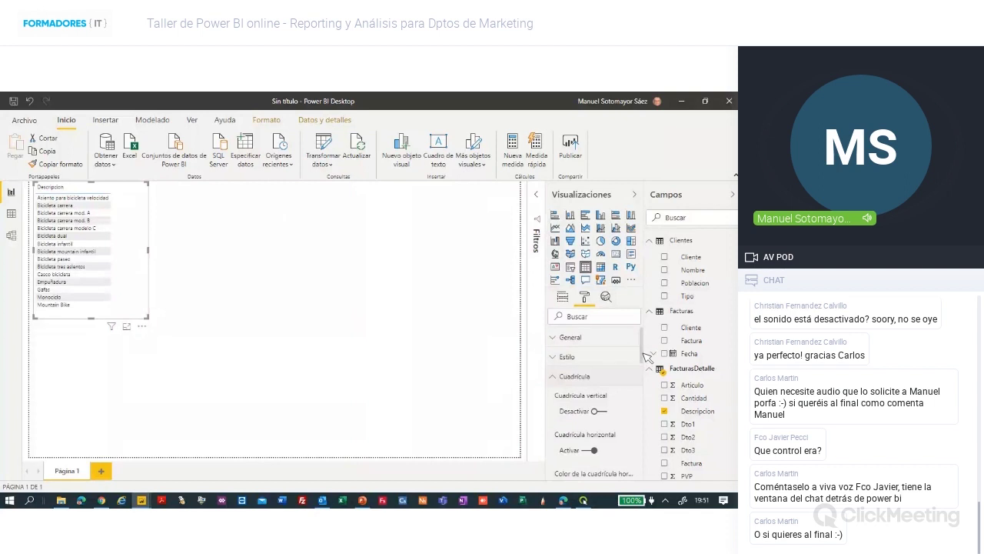
pyautogui.moveTo(645, 358); pyautogui.dragTo(635, 416)
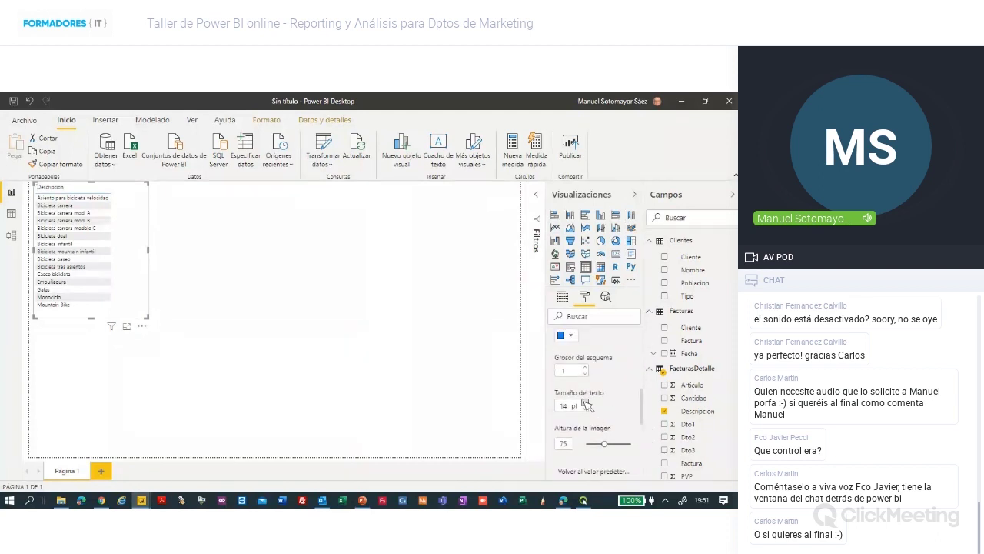
pyautogui.click(586, 403)
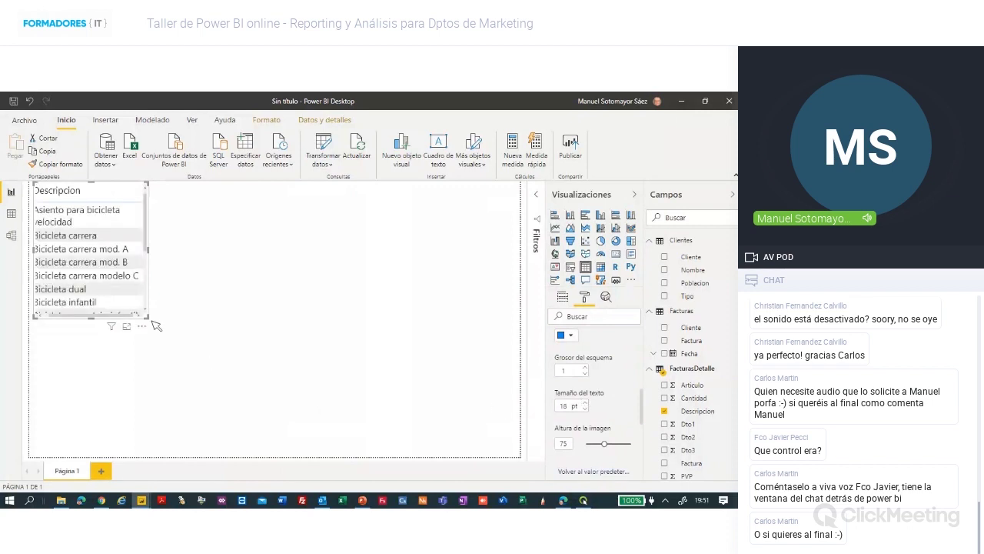
# Add the Venta field from FacturasDetalle to the Descripcion table and enlarge the visual to fit both columns and the total row.
pyautogui.moveTo(149, 320); pyautogui.dragTo(196, 392)
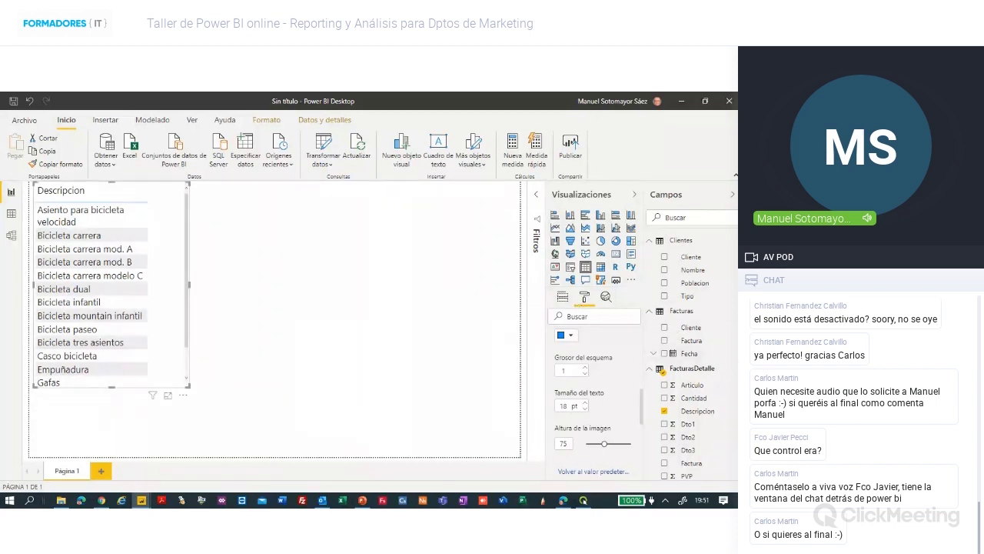
pyautogui.scroll(-1, 688, 354)
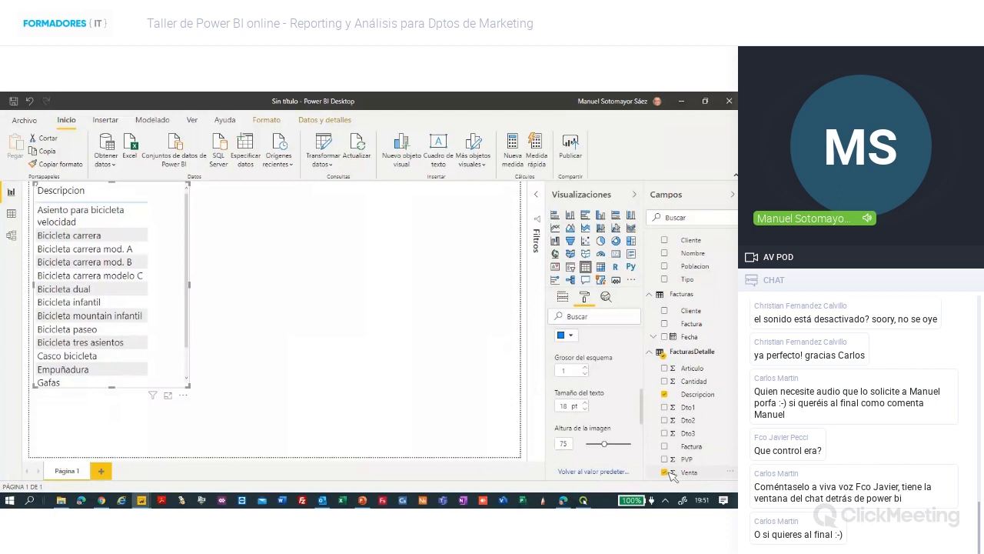
pyautogui.moveTo(189, 389); pyautogui.dragTo(269, 432)
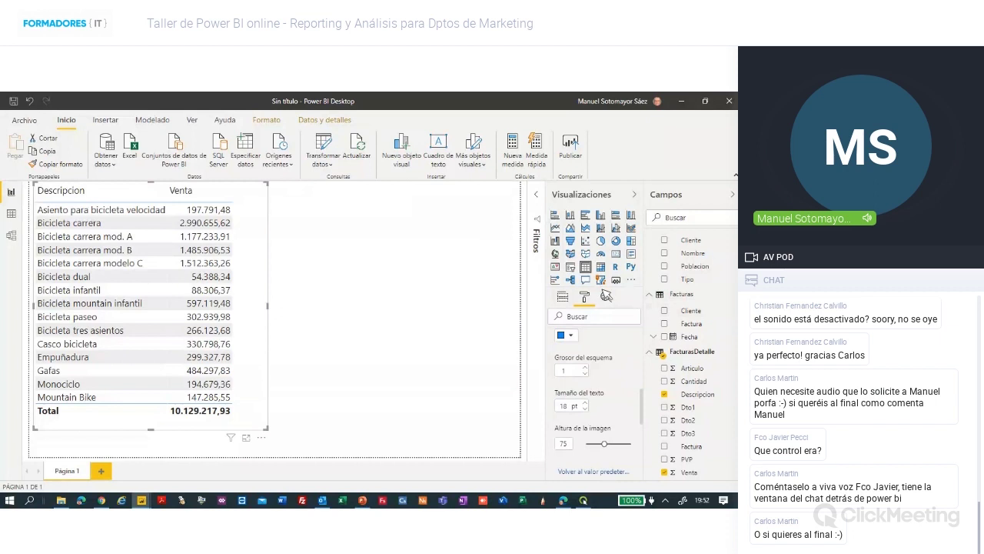
pyautogui.click(665, 310)
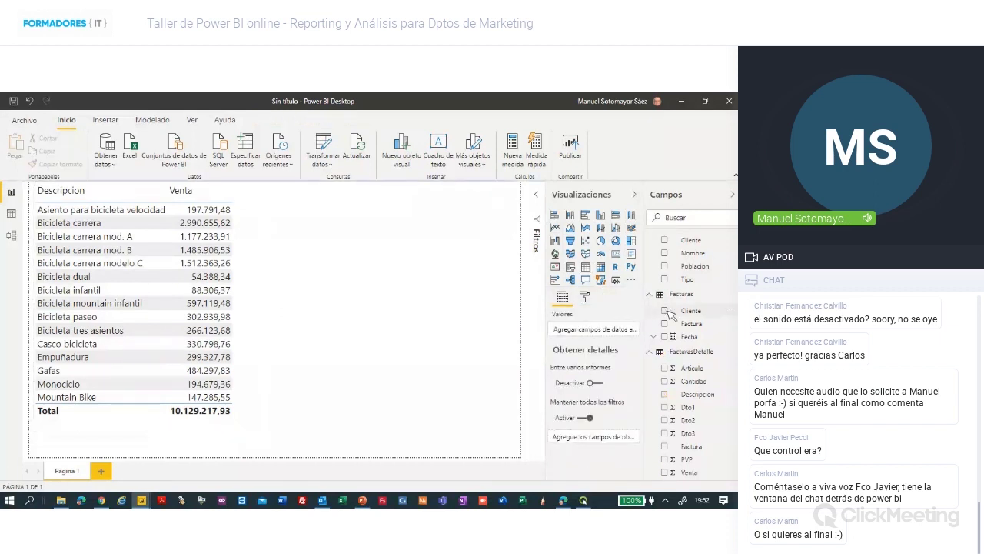
pyautogui.click(664, 310)
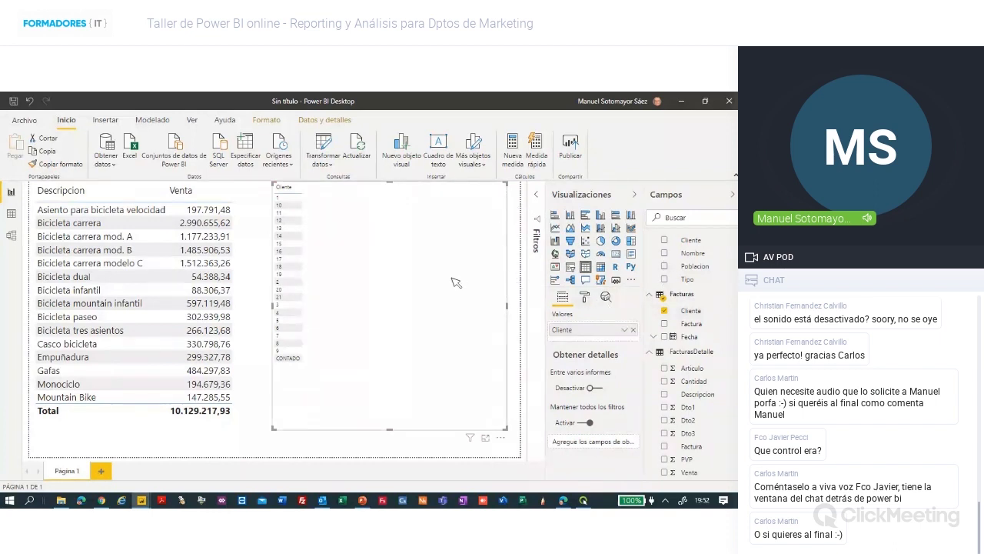
pyautogui.press('Delete')
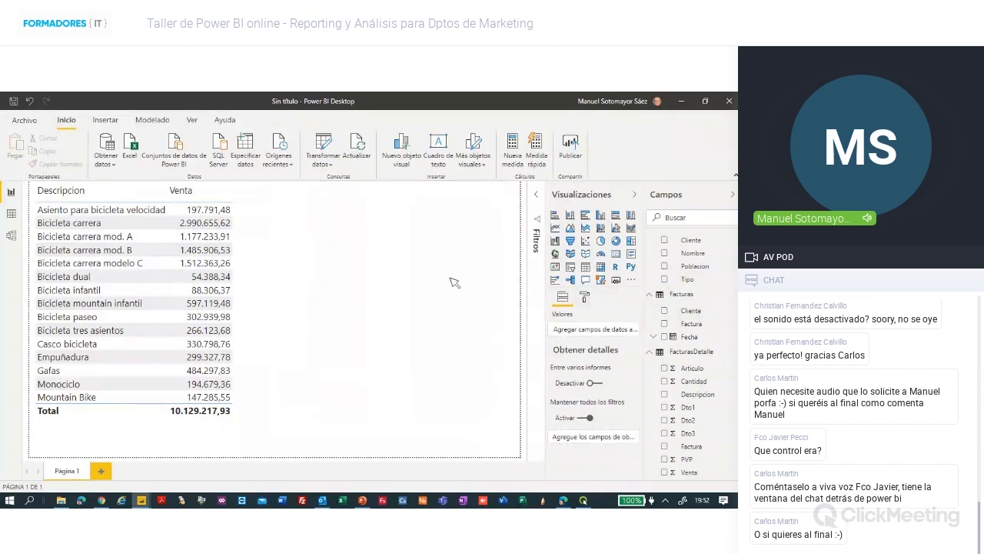
# Add a table visual with the Nombre field from Clientes beside the sales table and shrink it to fit its rows.
pyautogui.click(670, 255)
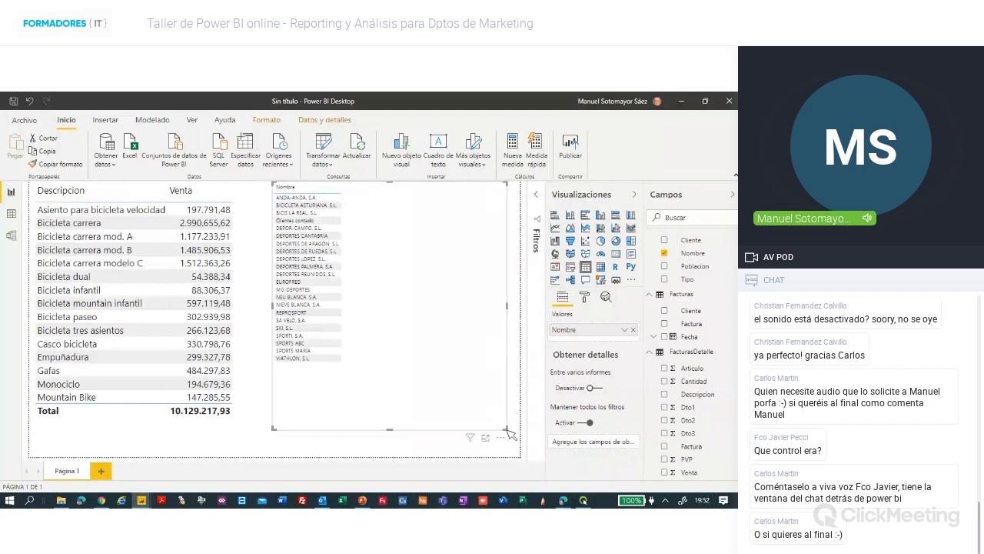
pyautogui.moveTo(496, 421); pyautogui.dragTo(412, 385)
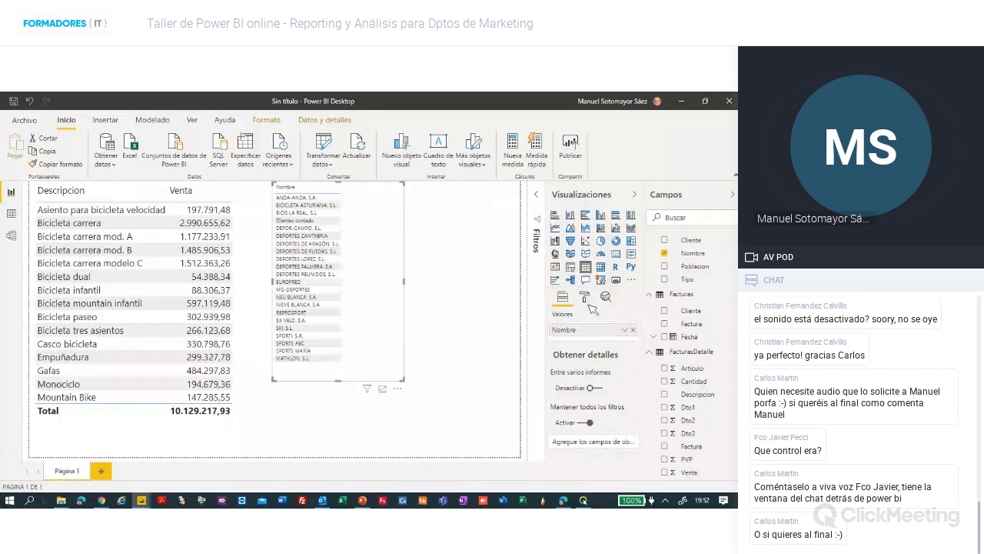
# Set the text size in the Nombre table's grid formatting to 16 pt and make the visual taller.
pyautogui.click(584, 297)
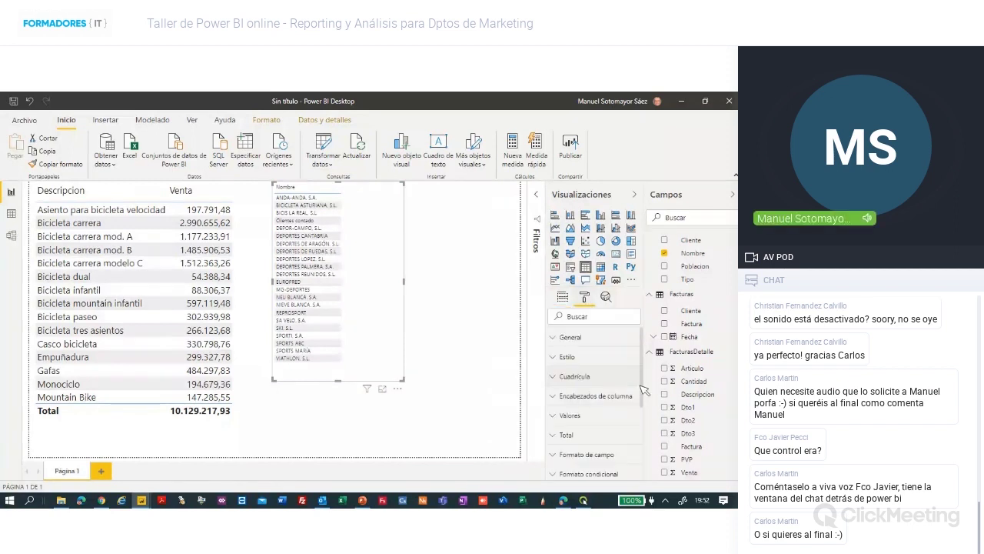
pyautogui.moveTo(646, 397)
pyautogui.mouseDown()
pyautogui.moveTo(648, 460)
pyautogui.moveTo(644, 409)
pyautogui.mouseUp()
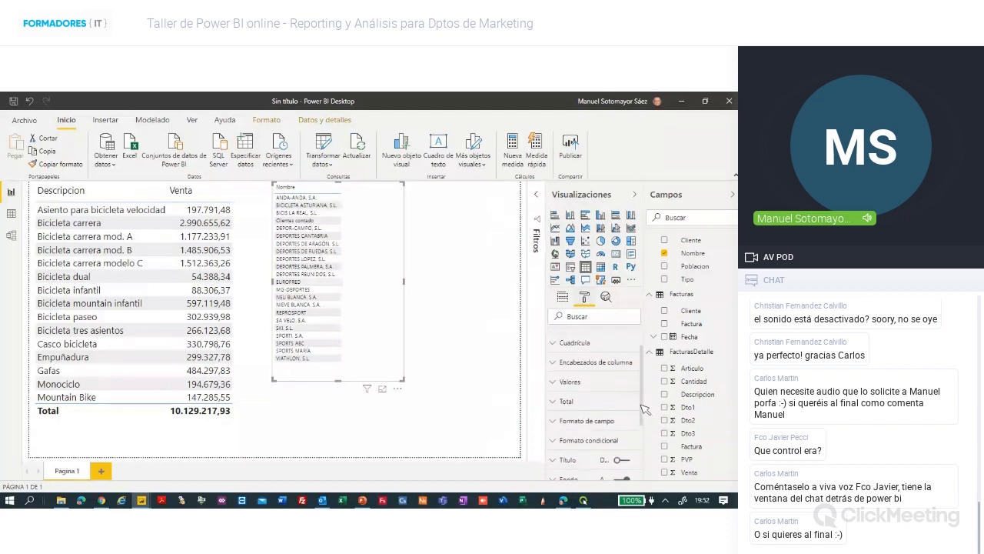
pyautogui.click(586, 348)
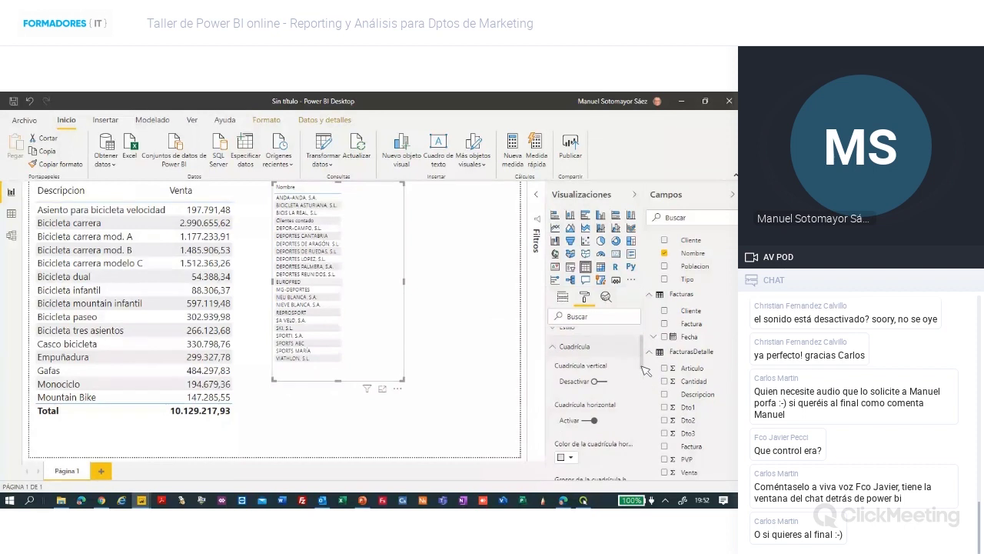
pyautogui.moveTo(646, 380); pyautogui.dragTo(645, 439)
pyautogui.scroll(1, 644, 440)
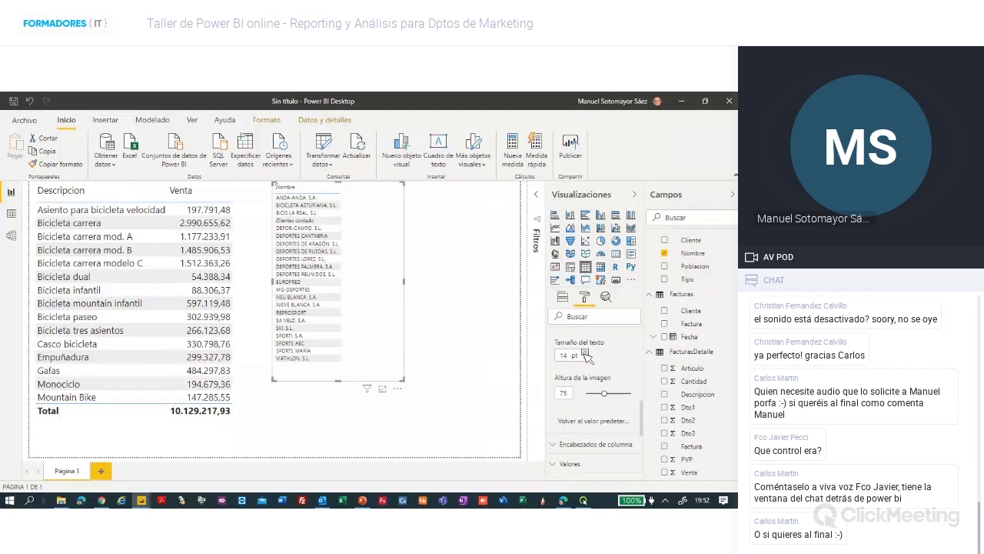
pyautogui.click(585, 351)
pyautogui.click(585, 352)
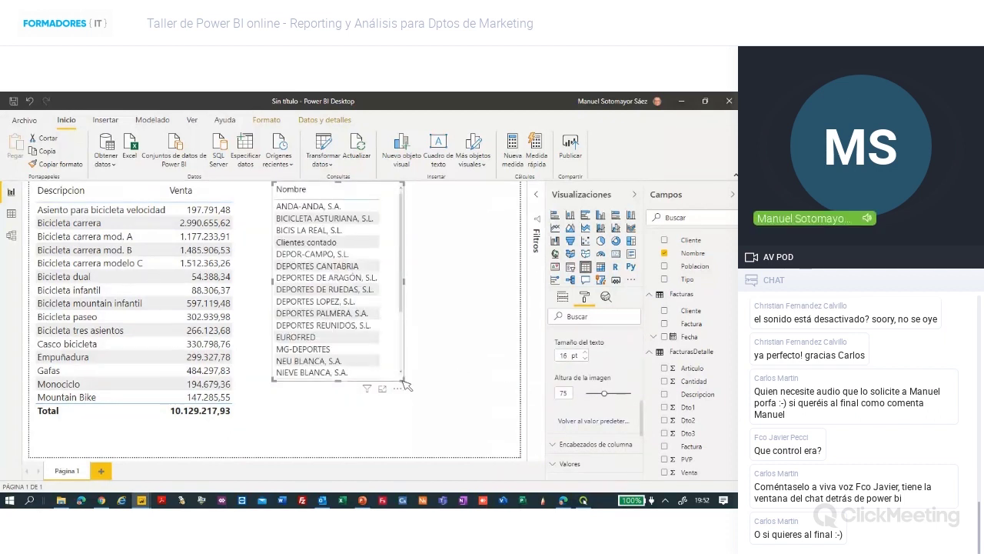
pyautogui.moveTo(403, 383); pyautogui.dragTo(408, 407)
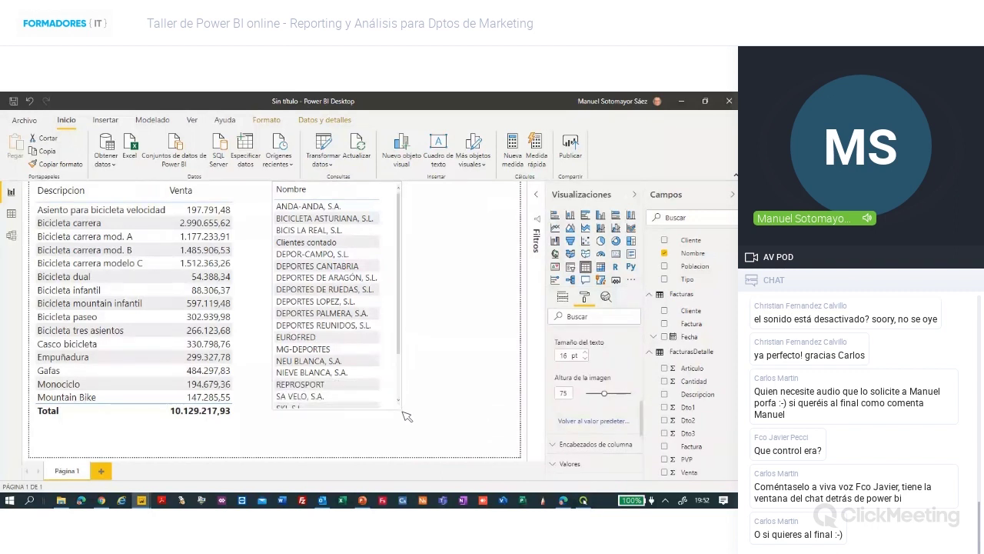
pyautogui.click(452, 330)
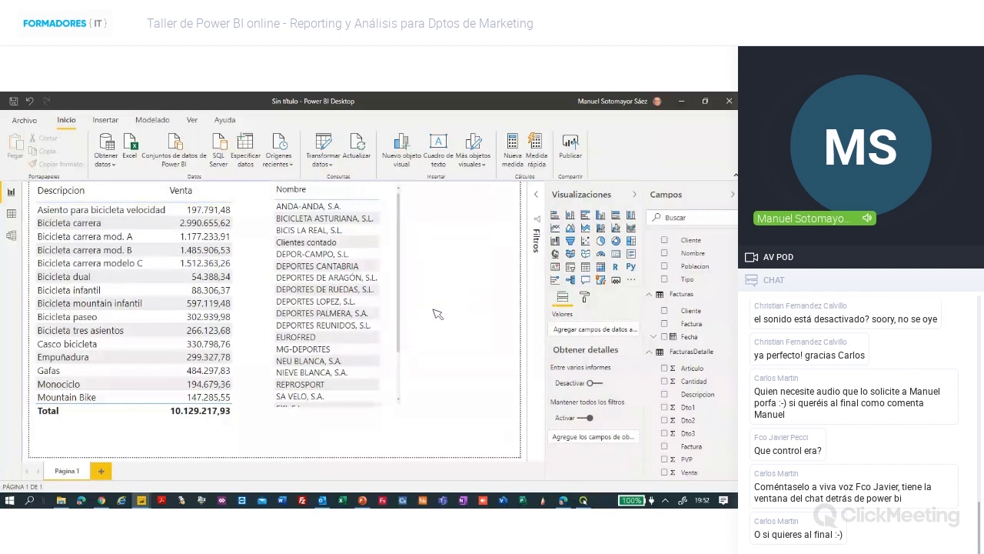
# Check how sales filter for ANDA-ANDA, BICIS LA REAL and EUROFRED, singly and combined, plus DEPORTES DE ARAGÓN and DEPOR-CAMPO, clearing the selection at the end.
pyautogui.click(310, 210)
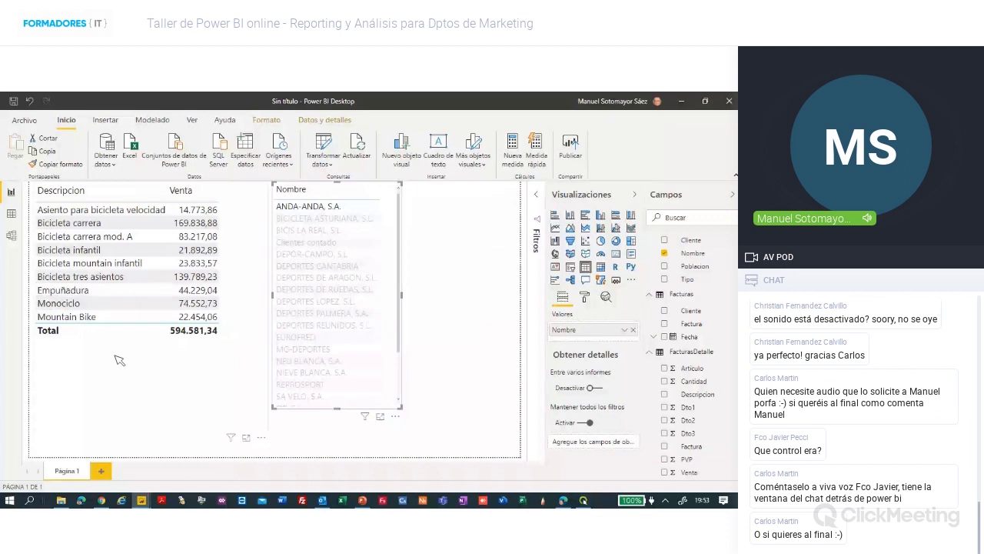
pyautogui.click(311, 230)
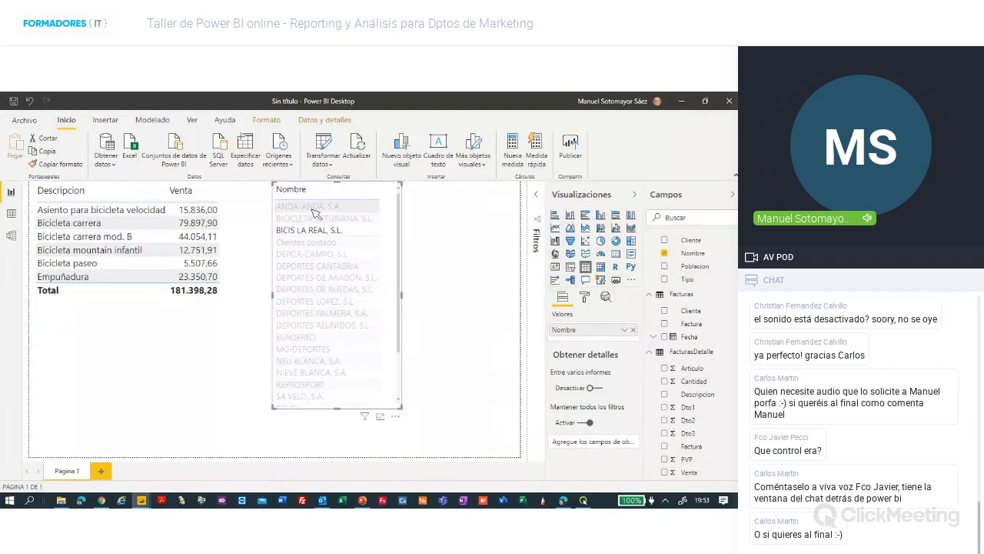
pyautogui.keyDown('ctrl'); pyautogui.click(314, 207); pyautogui.keyUp('ctrl')
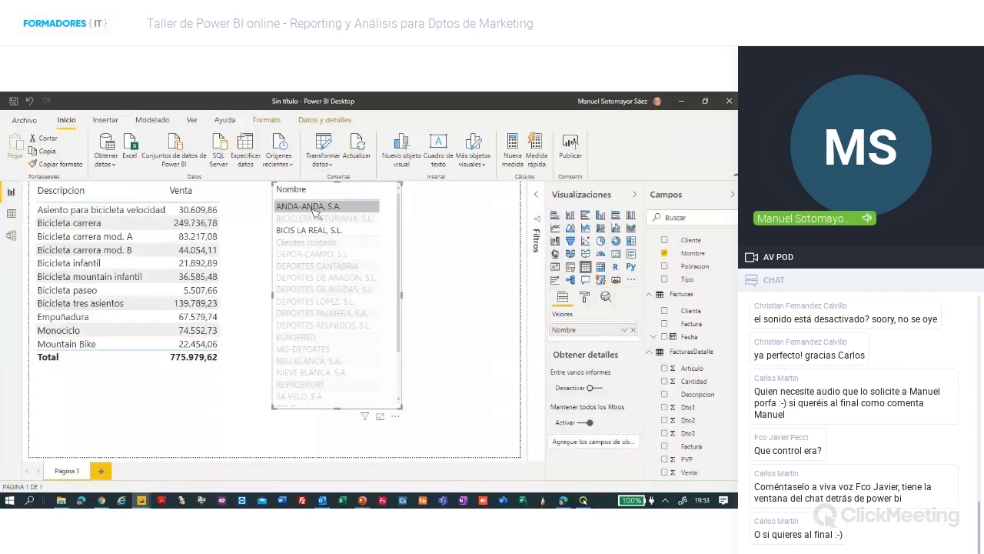
pyautogui.keyDown('ctrl'); pyautogui.click(297, 341); pyautogui.keyUp('ctrl')
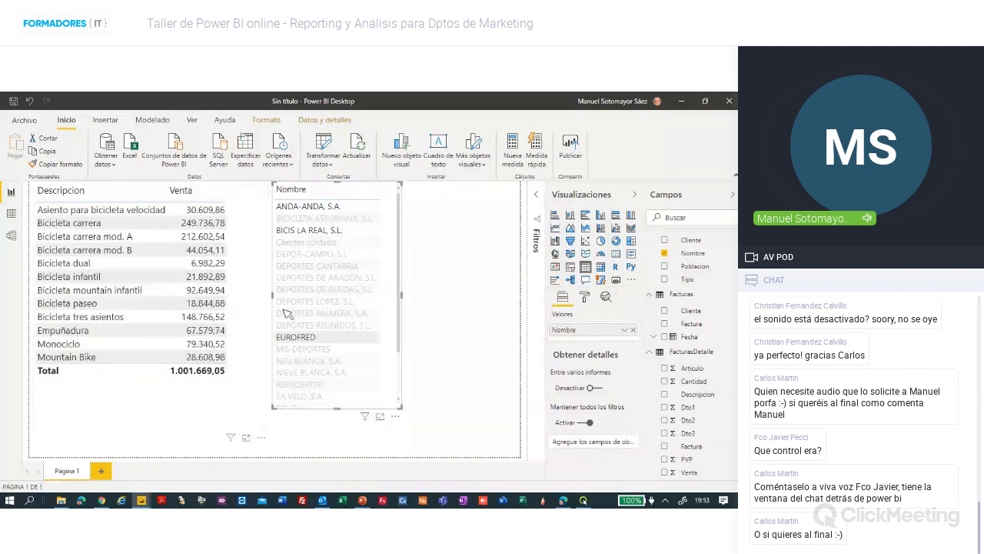
pyautogui.click(318, 278)
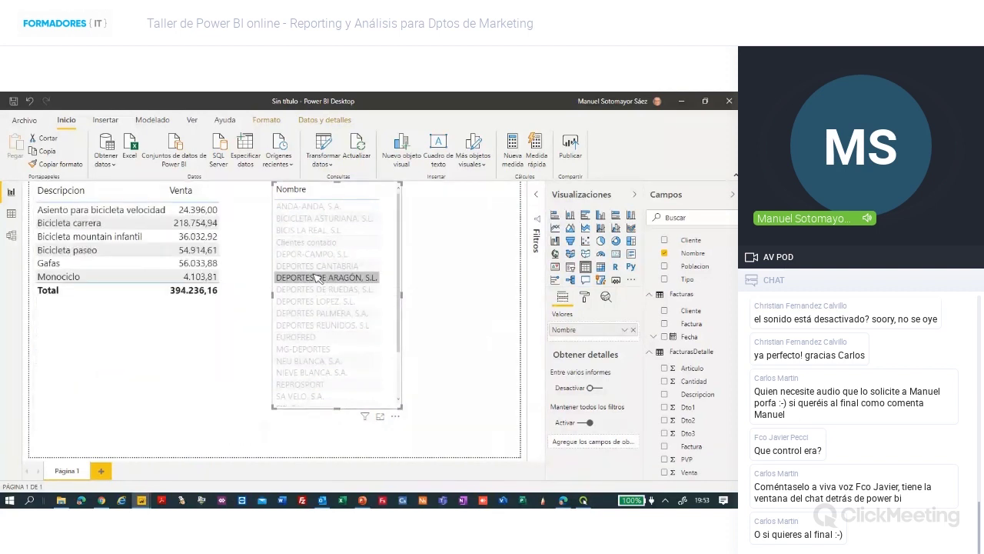
pyautogui.click(329, 256)
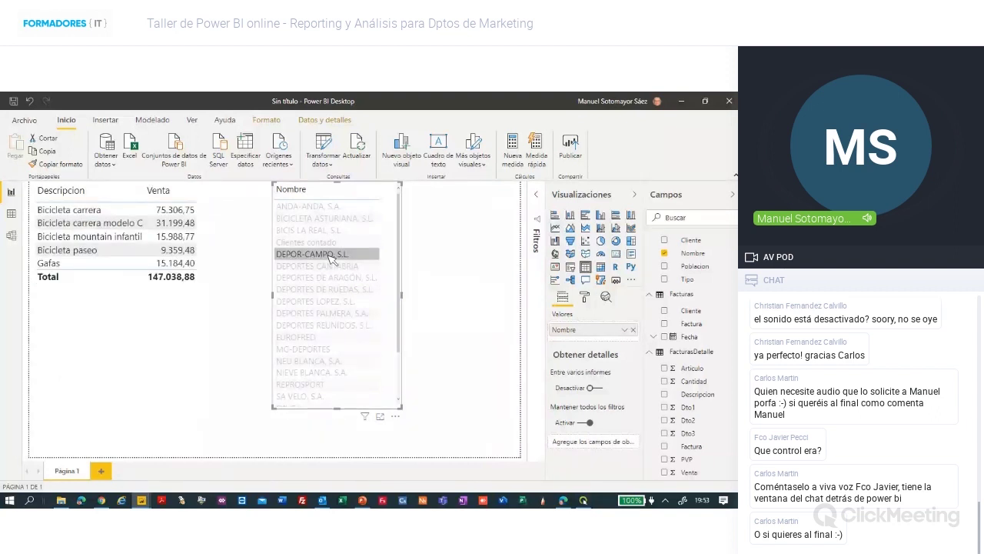
pyautogui.click(329, 255)
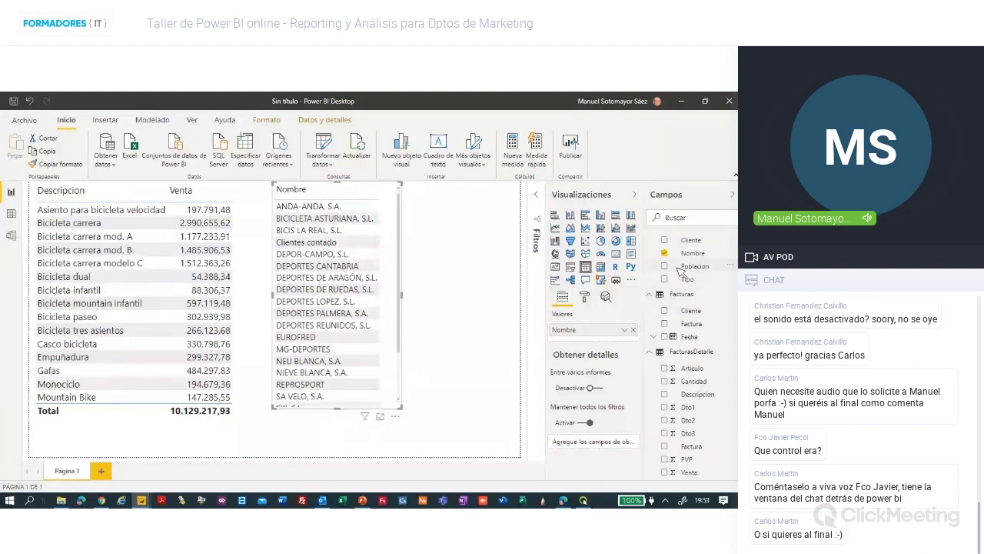
# Add a table visual with the Poblacion field from Clientes beside the Nombre table and shorten it to fit its rows.
pyautogui.moveTo(585, 303); pyautogui.dragTo(467, 292)
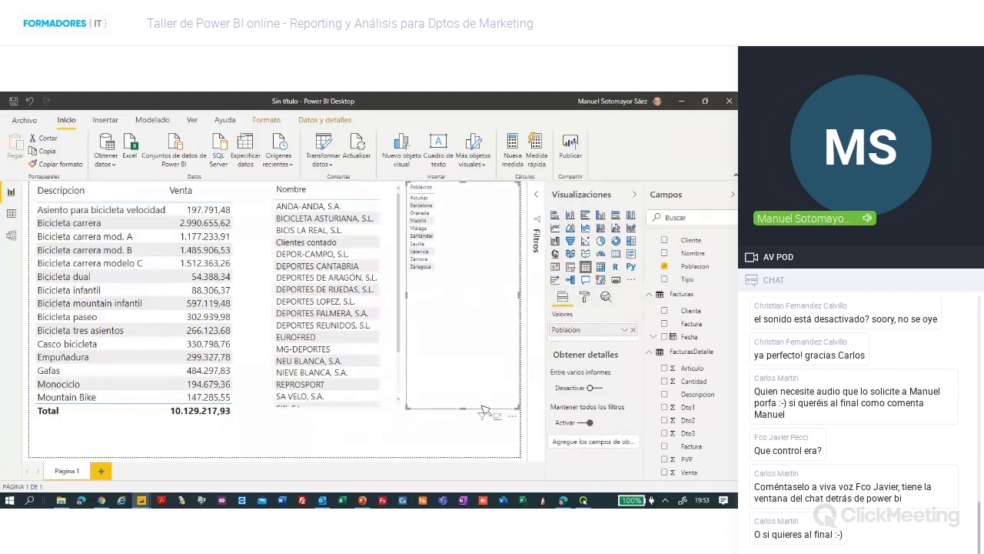
pyautogui.moveTo(470, 412); pyautogui.dragTo(467, 283)
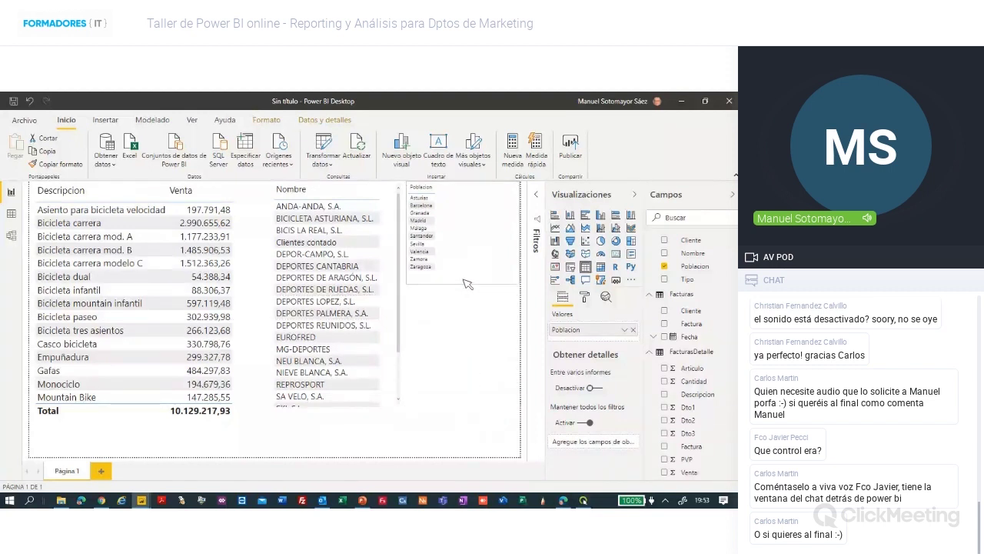
# Set the text size in the Poblacion table's grid formatting to 15 pt and extend the visual to fit all rows.
pyautogui.click(585, 299)
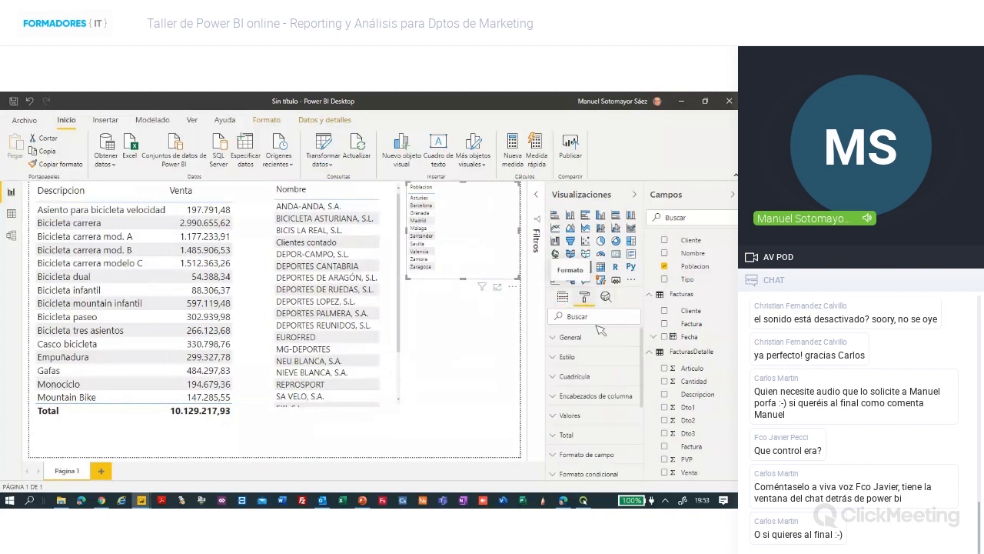
pyautogui.click(588, 376)
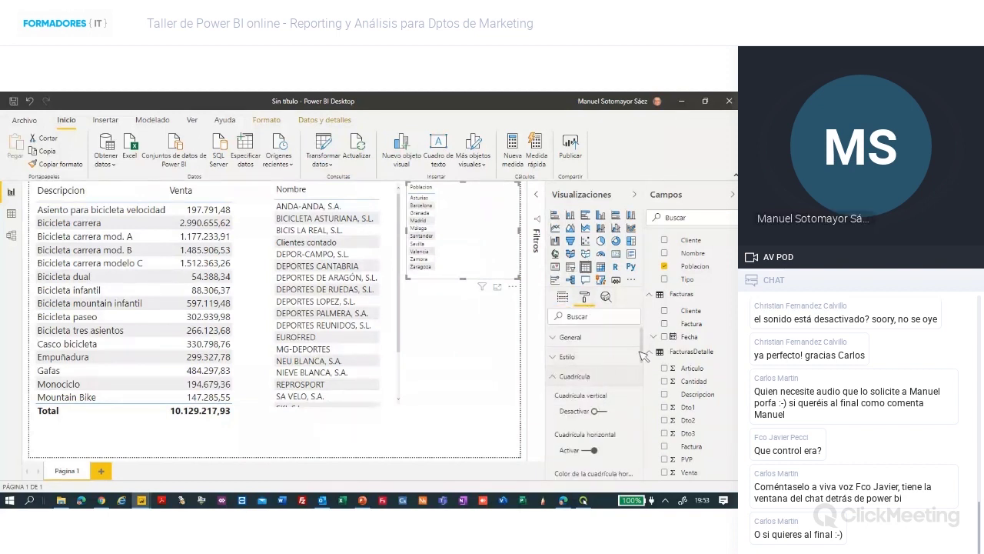
pyautogui.moveTo(641, 354); pyautogui.dragTo(643, 409)
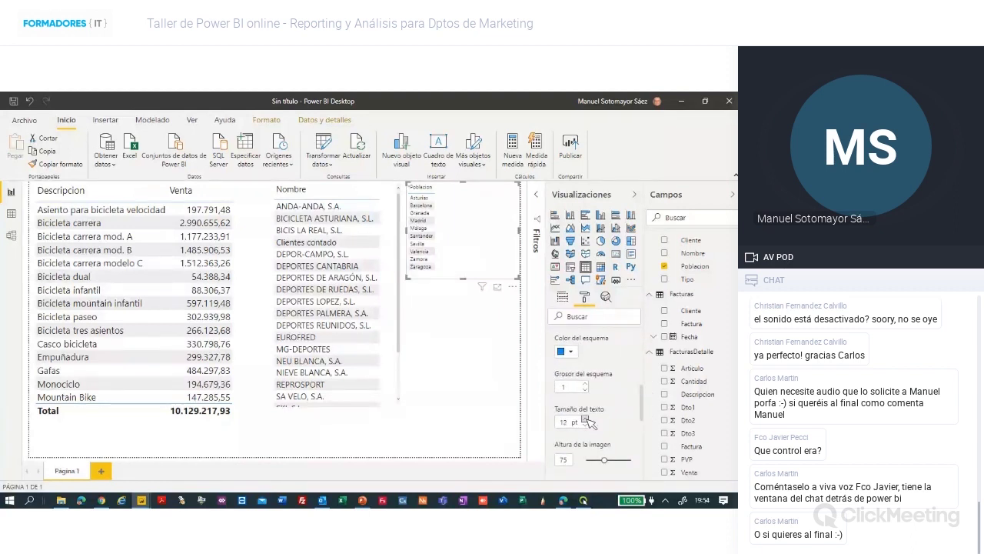
pyautogui.click(586, 420)
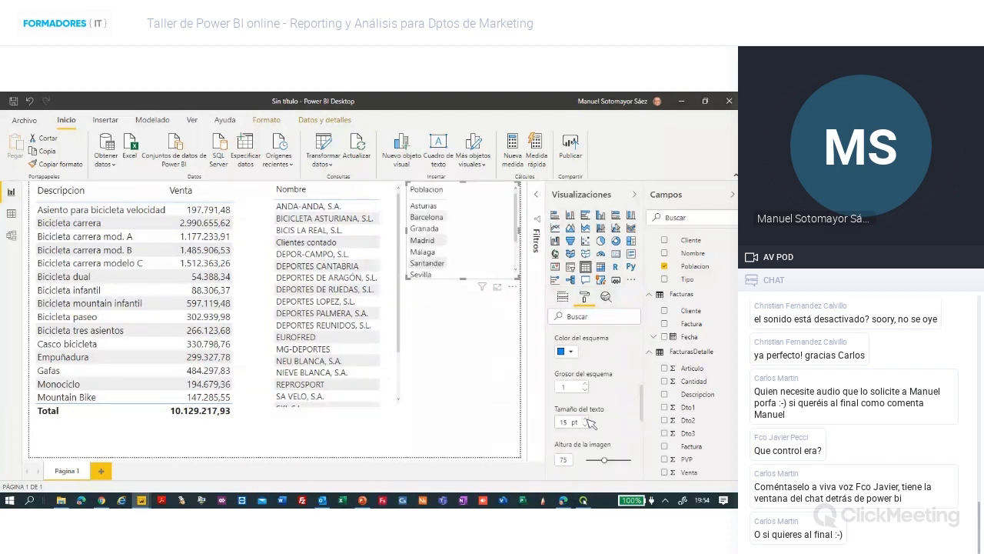
pyautogui.moveTo(464, 279); pyautogui.dragTo(470, 324)
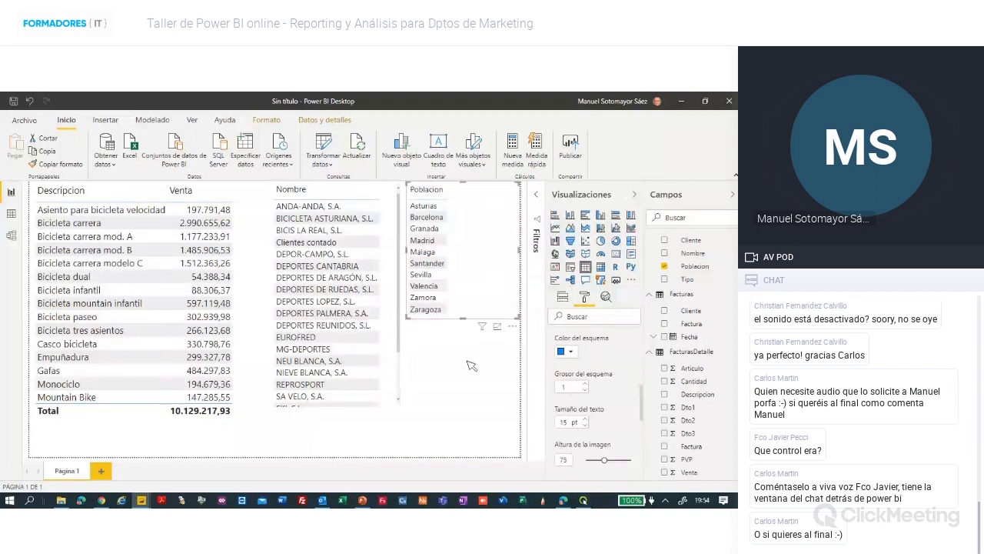
# Cross-filter the report tables by the city Madrid, switch the filter to the customer NEU BLANCA, S.A., and clear it.
pyautogui.click(471, 365)
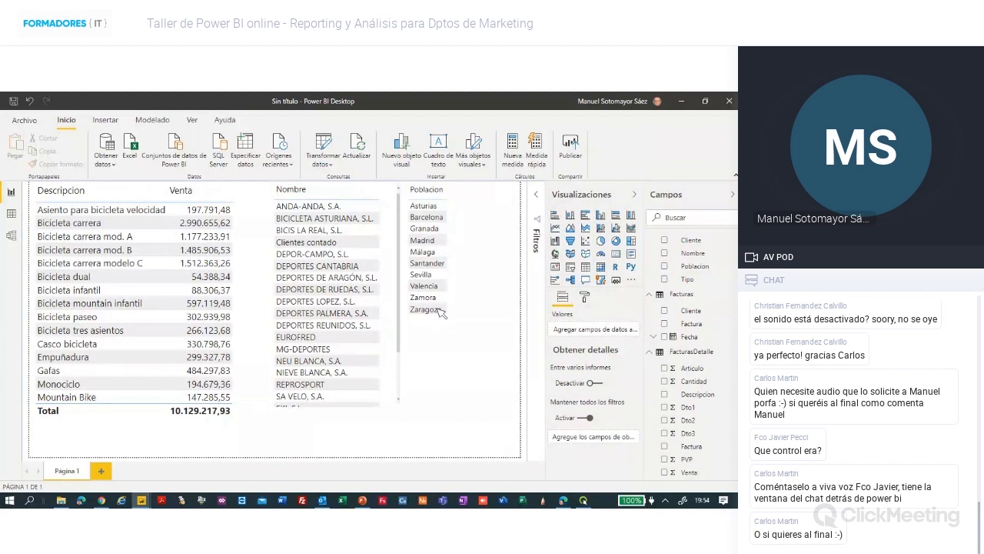
pyautogui.click(427, 274)
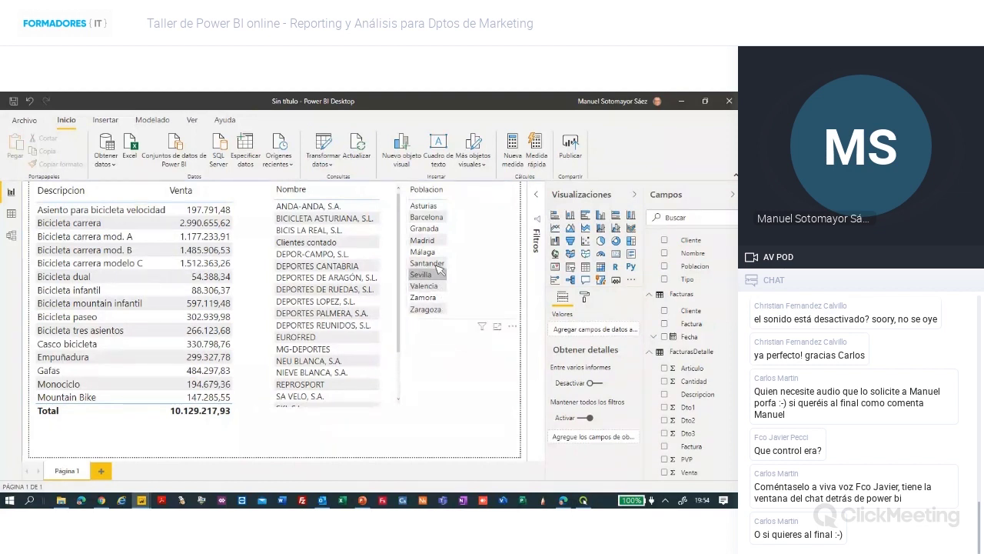
pyautogui.click(425, 241)
pyautogui.click(428, 241)
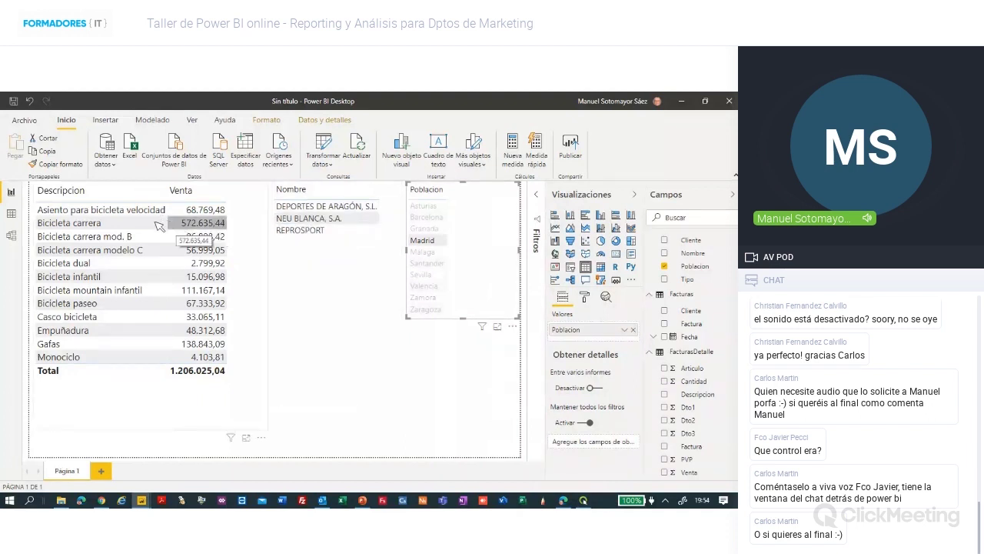
pyautogui.click(312, 220)
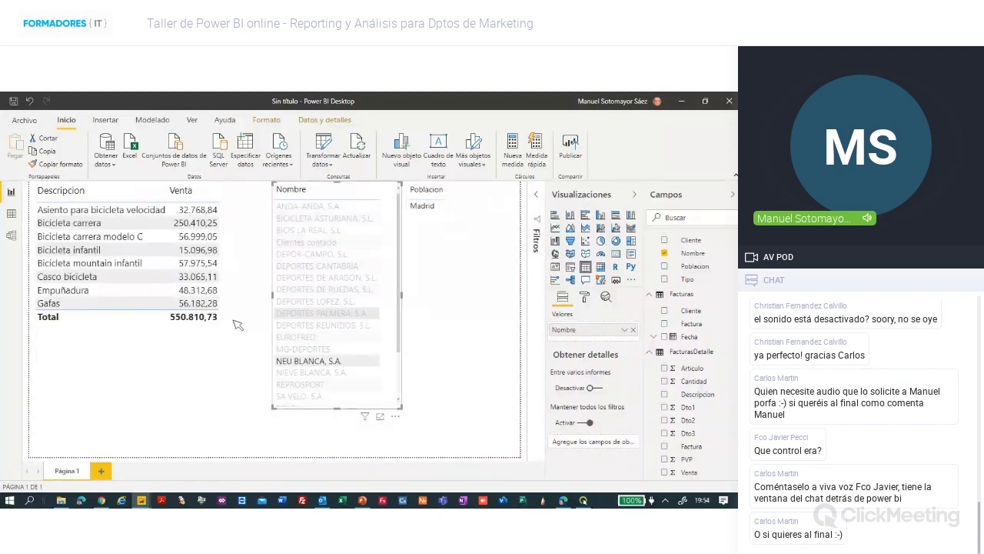
pyautogui.click(298, 361)
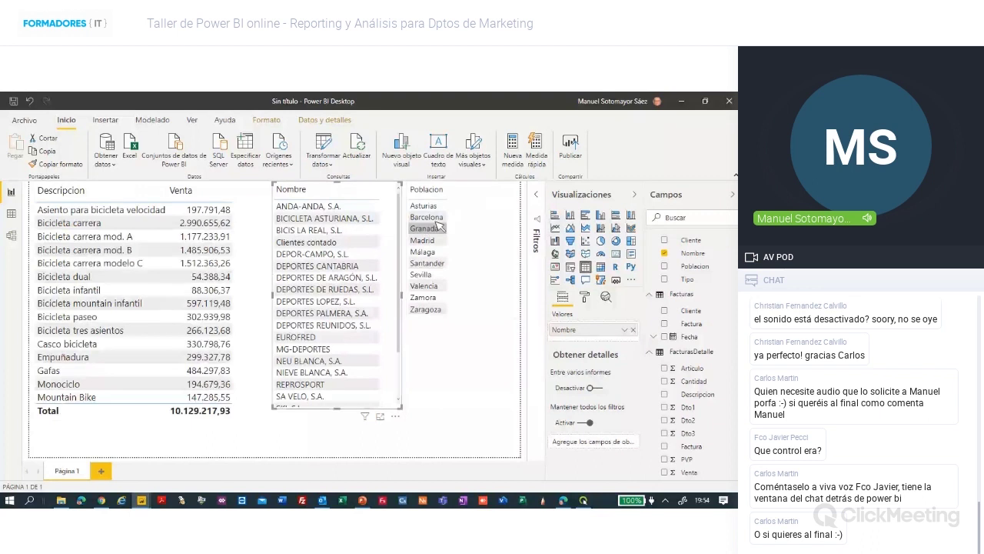
# Compare sales filtered by Madrid together with Sevilla against those filtered by Asturias together with Málaga.
pyautogui.click(425, 241)
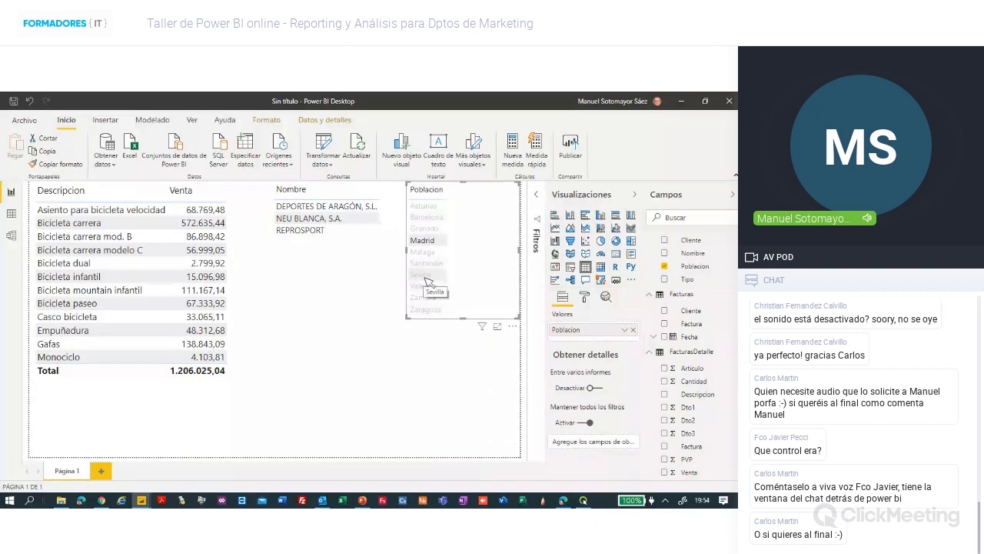
pyautogui.keyDown('ctrl'); pyautogui.click(427, 281); pyautogui.keyUp('ctrl')
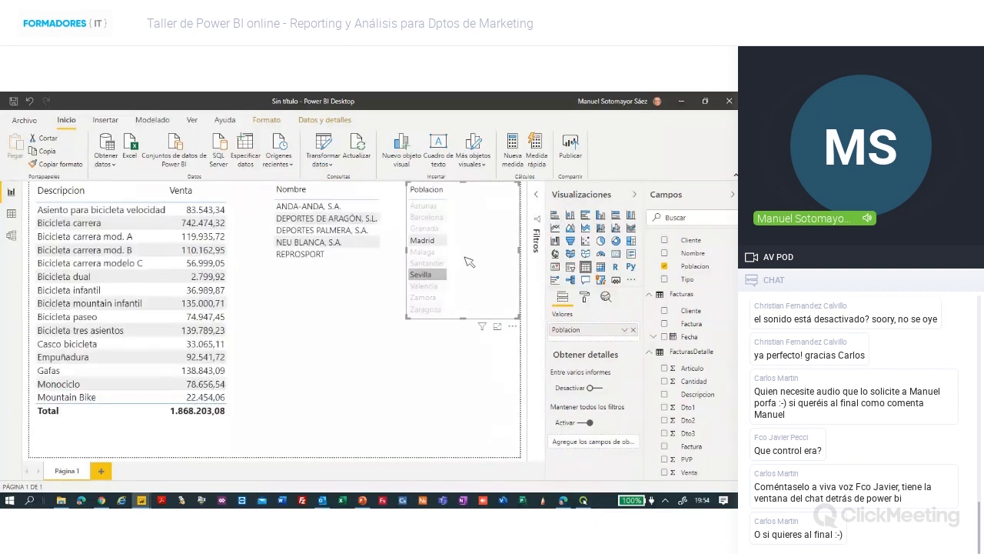
pyautogui.click(439, 209)
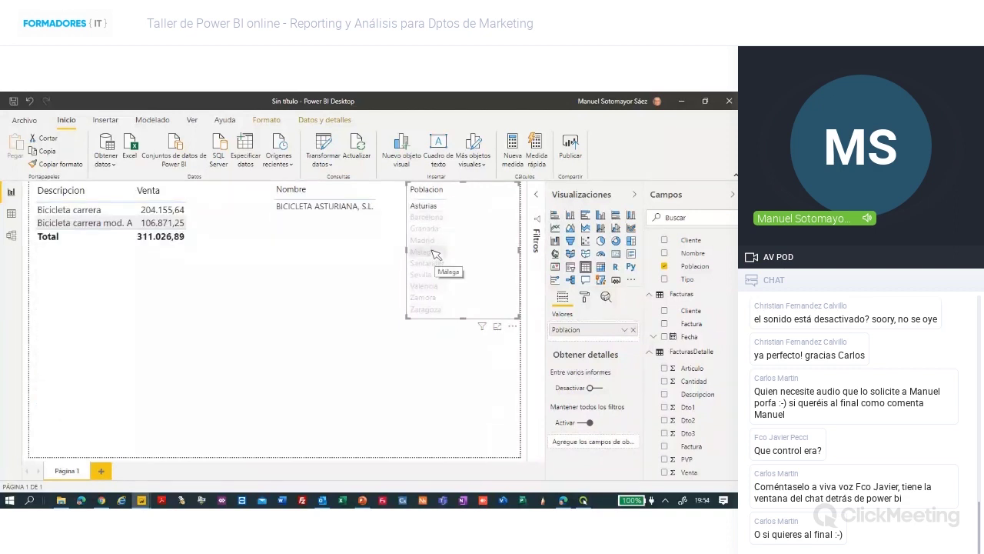
pyautogui.click(433, 253)
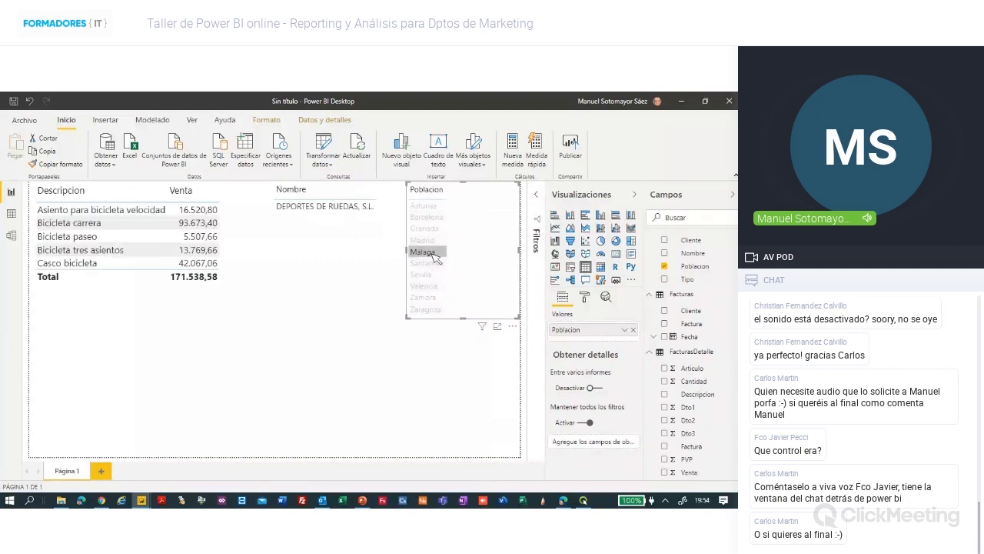
pyautogui.click(433, 207)
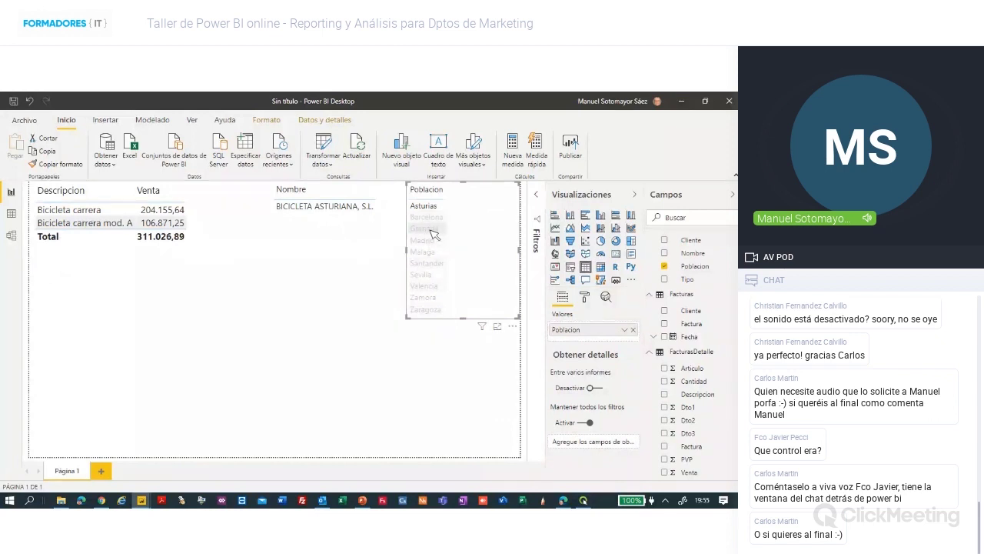
pyautogui.keyDown('ctrl'); pyautogui.click(428, 252); pyautogui.keyUp('ctrl')
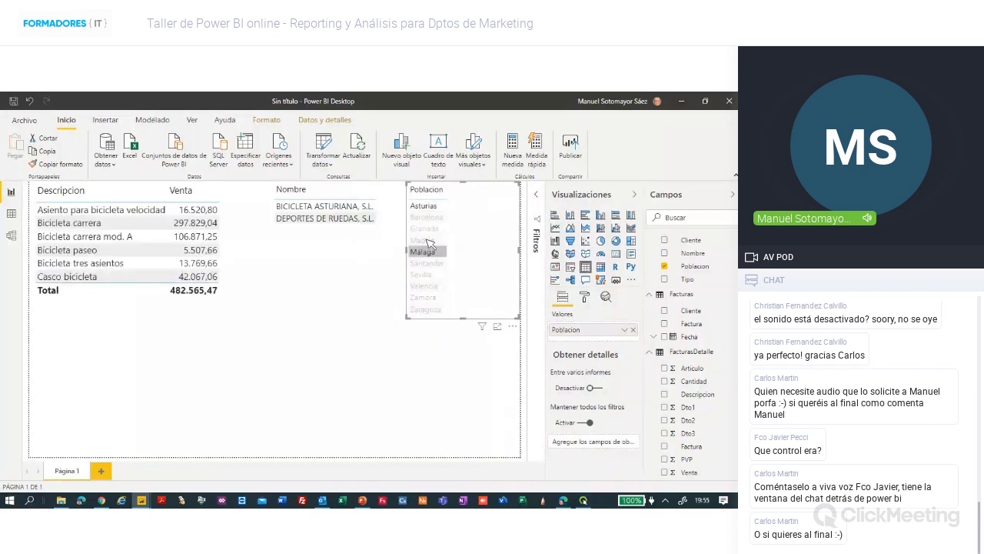
# Filter the report tables by five cities at once: Madrid, Asturias, Barcelona, Granada and Málaga.
pyautogui.click(428, 241)
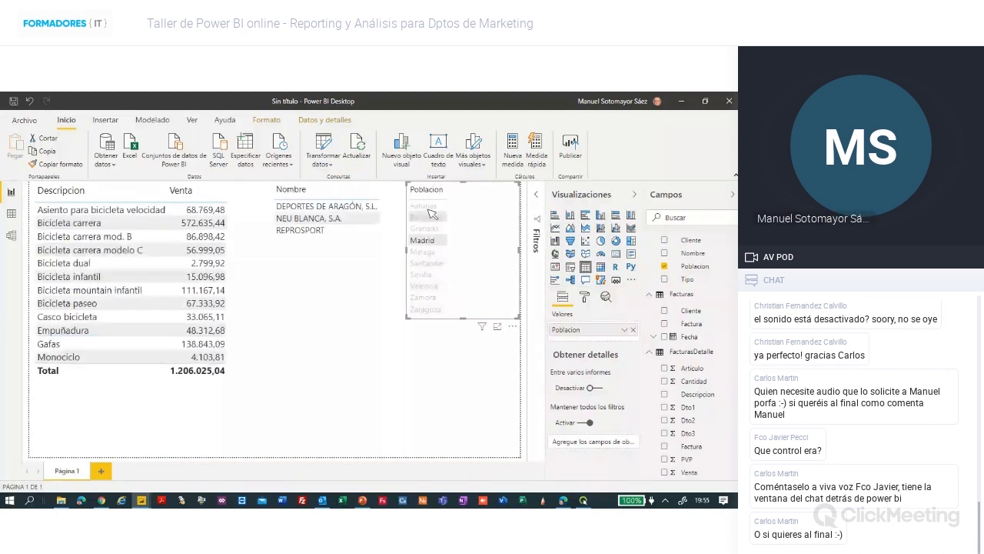
pyautogui.keyDown('ctrl'); pyautogui.click(429, 208); pyautogui.keyUp('ctrl')
pyautogui.keyDown('ctrl'); pyautogui.click(429, 218); pyautogui.keyUp('ctrl')
pyautogui.keyDown('ctrl'); pyautogui.click(429, 229); pyautogui.keyUp('ctrl')
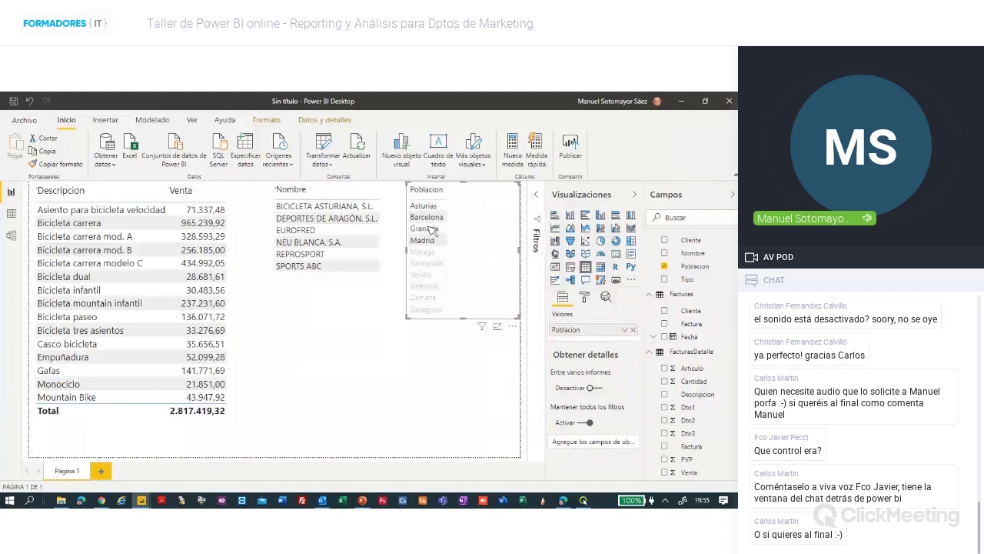
pyautogui.keyDown('ctrl'); pyautogui.click(428, 252); pyautogui.keyUp('ctrl')
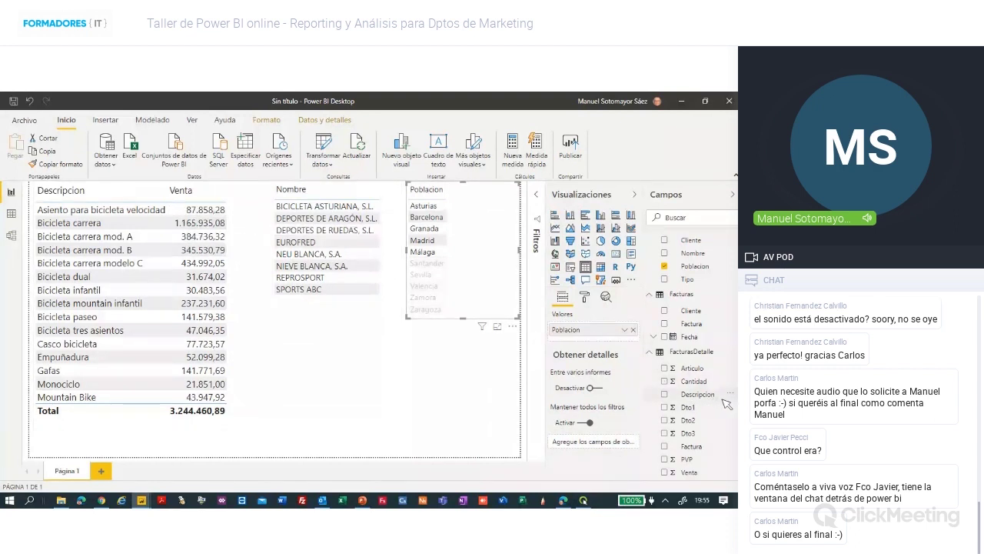
pyautogui.moveTo(694, 383); pyautogui.dragTo(311, 424)
pyautogui.click(209, 384)
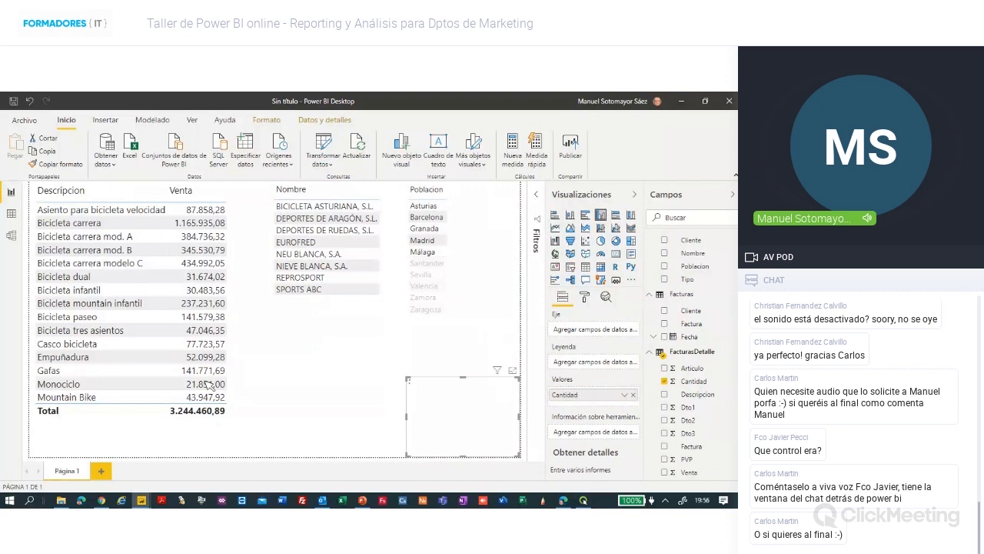
pyautogui.moveTo(433, 388); pyautogui.dragTo(432, 384)
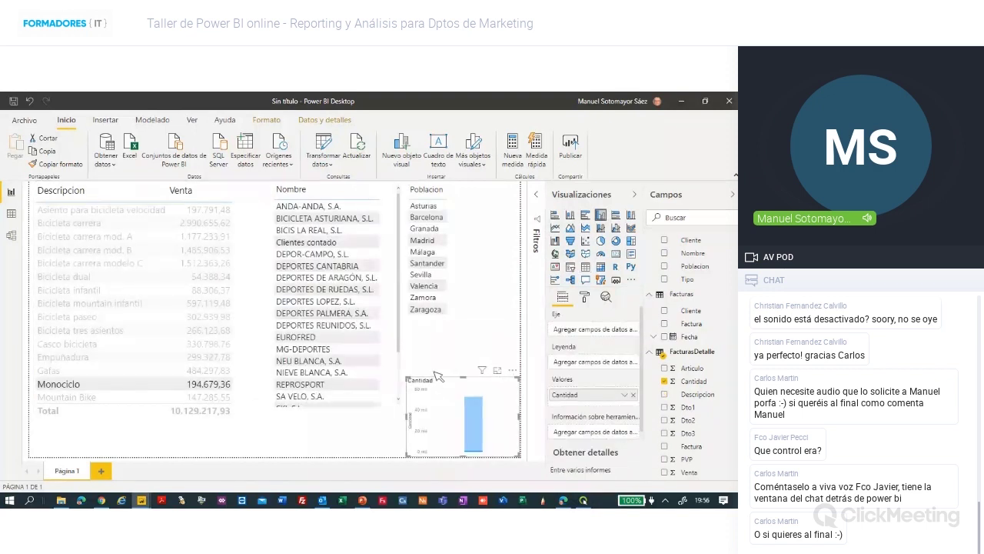
pyautogui.press('Delete')
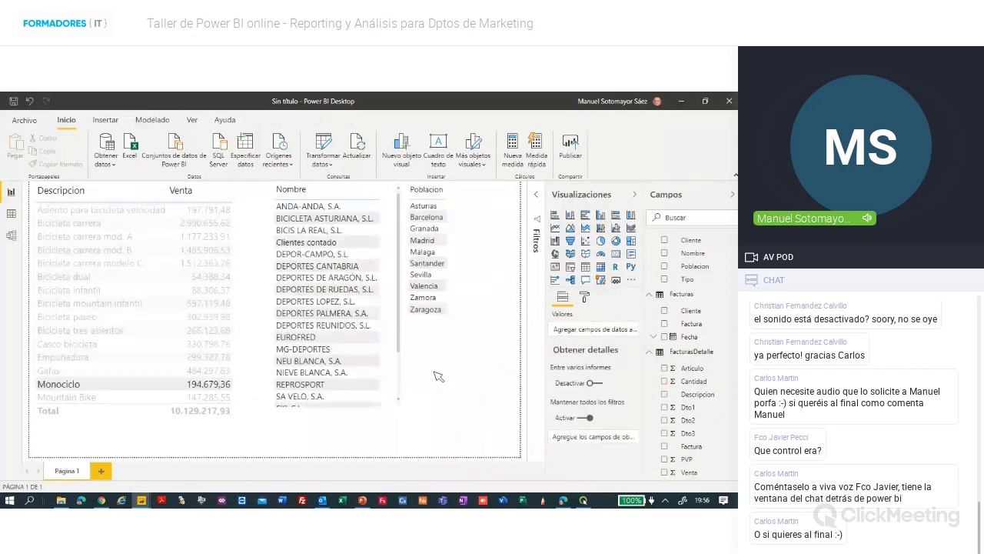
# Add the Cantidad field from FacturasDetalle as a column in the product sales table.
pyautogui.click(197, 334)
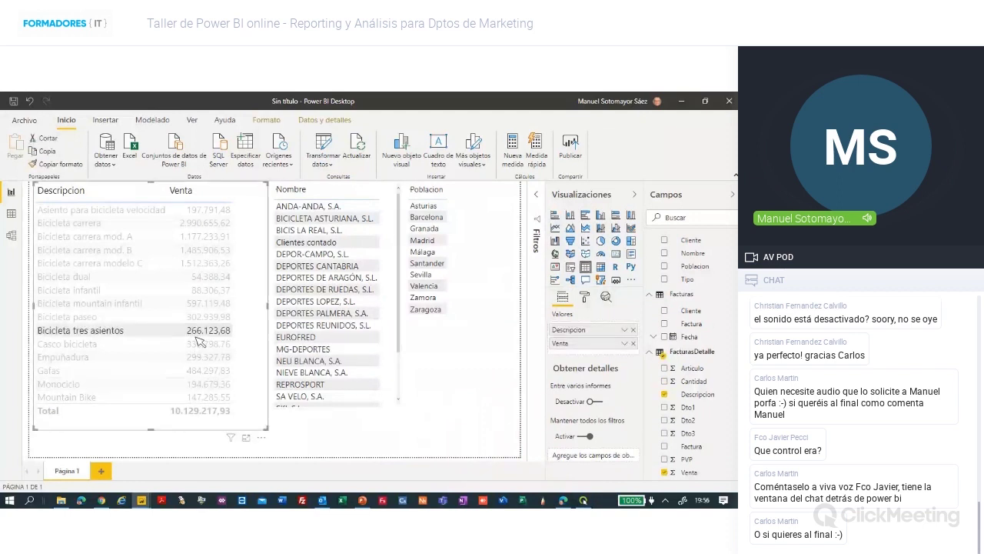
pyautogui.click(198, 331)
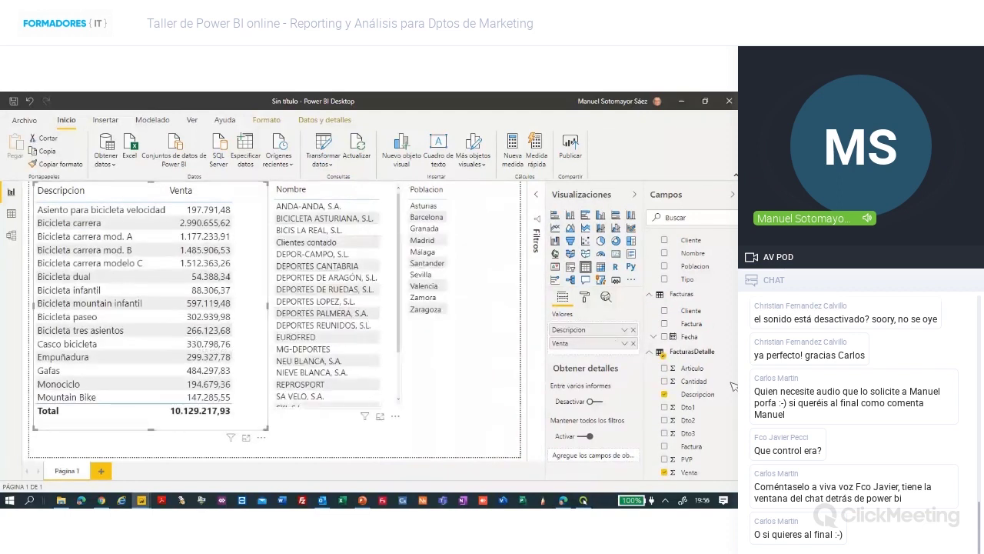
pyautogui.click(660, 381)
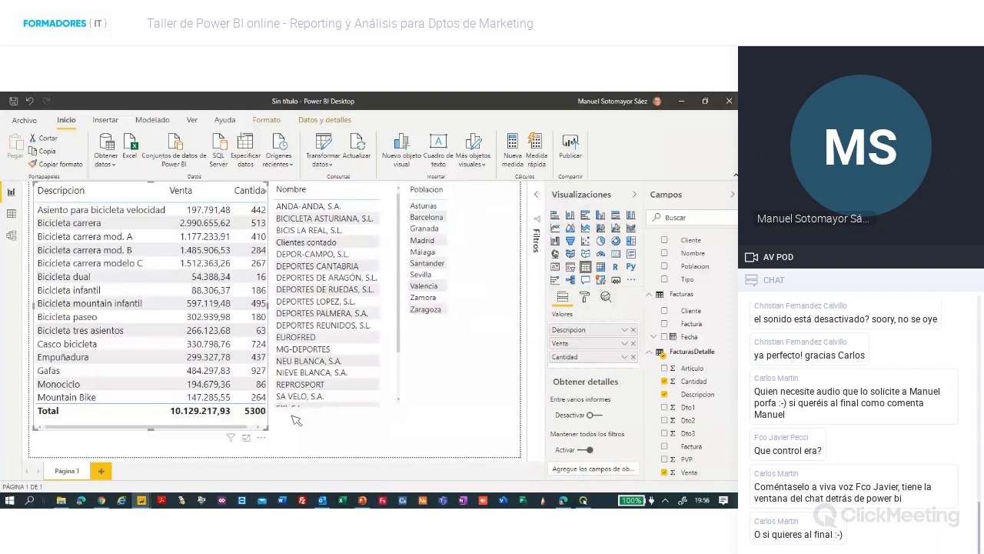
# Narrow the Poblacion table and shift it and the Nombre table rightward to free space beside the product table.
pyautogui.click(466, 212)
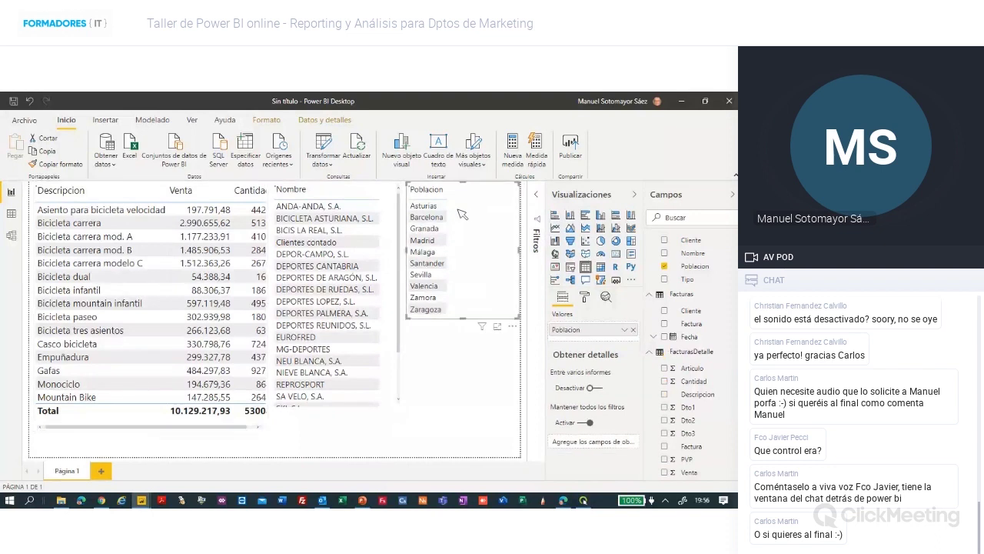
pyautogui.moveTo(521, 256); pyautogui.dragTo(477, 258)
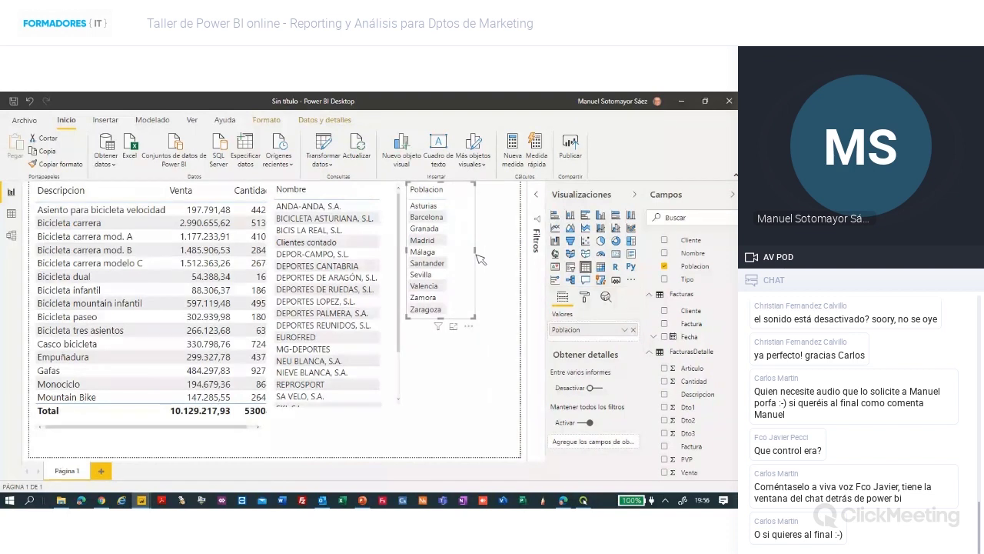
pyautogui.moveTo(470, 319); pyautogui.dragTo(514, 319)
pyautogui.moveTo(390, 302); pyautogui.dragTo(429, 302)
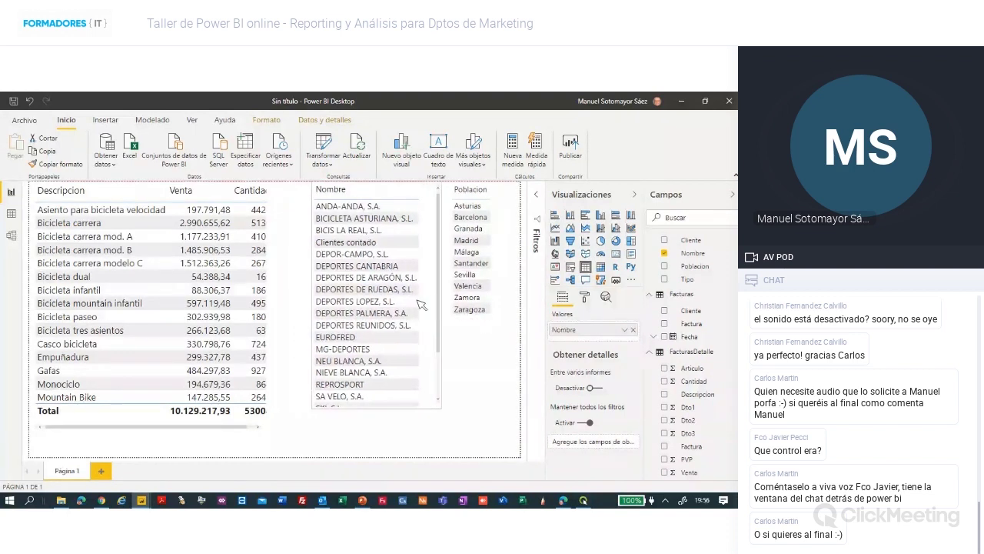
# Widen the product table enough to show the full Cantidad column, leaving no product row selected.
pyautogui.click(262, 330)
pyautogui.moveTo(267, 306); pyautogui.dragTo(287, 306)
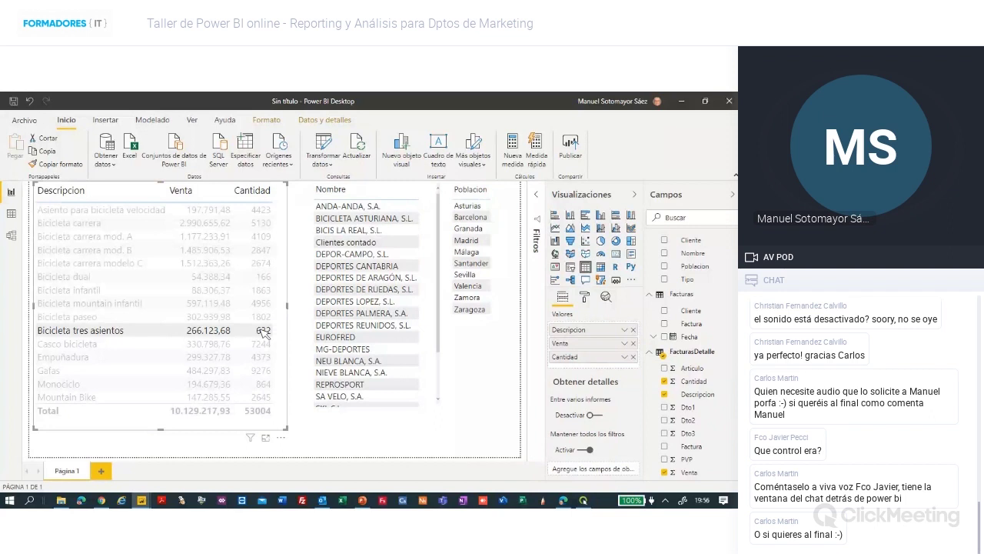
pyautogui.click(262, 331)
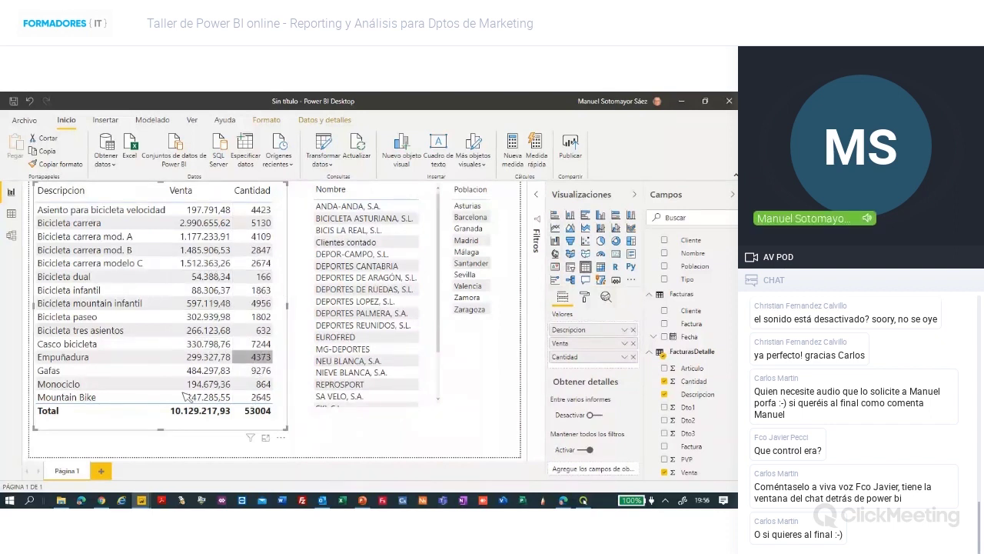
# Review the relationship model and Clientes data in the Demo VENTAS file, and return to the untitled report.
pyautogui.moveTo(141, 501)
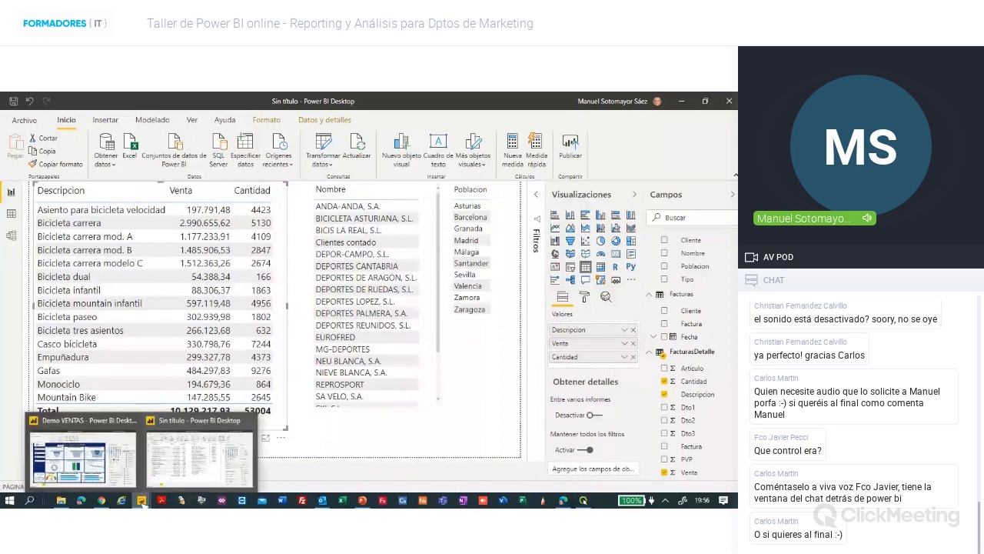
pyautogui.click(202, 471)
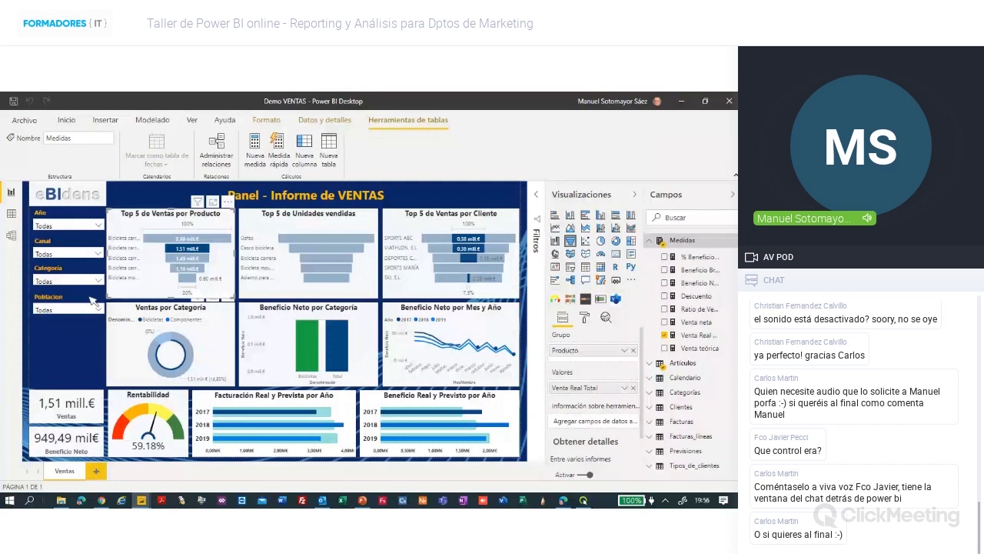
pyautogui.click(11, 235)
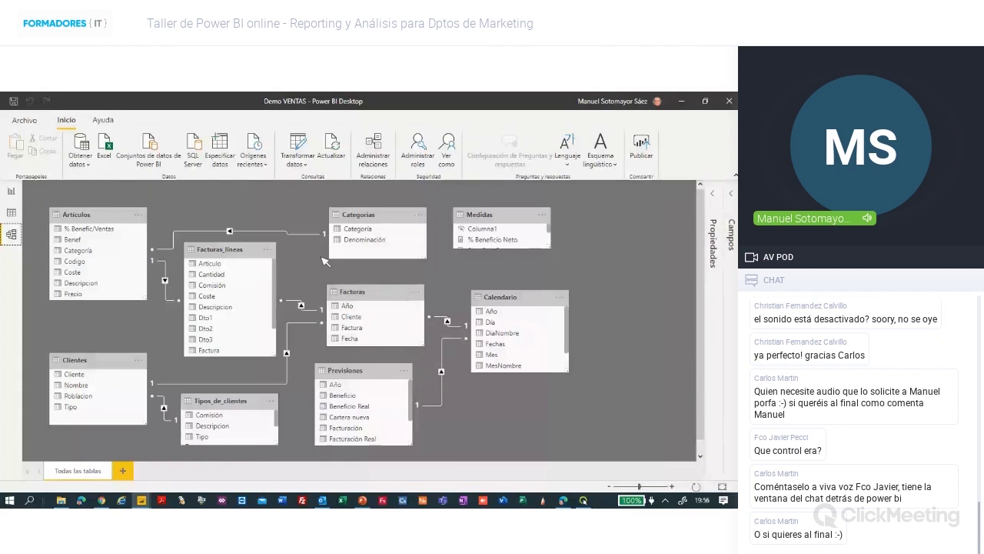
pyautogui.click(11, 212)
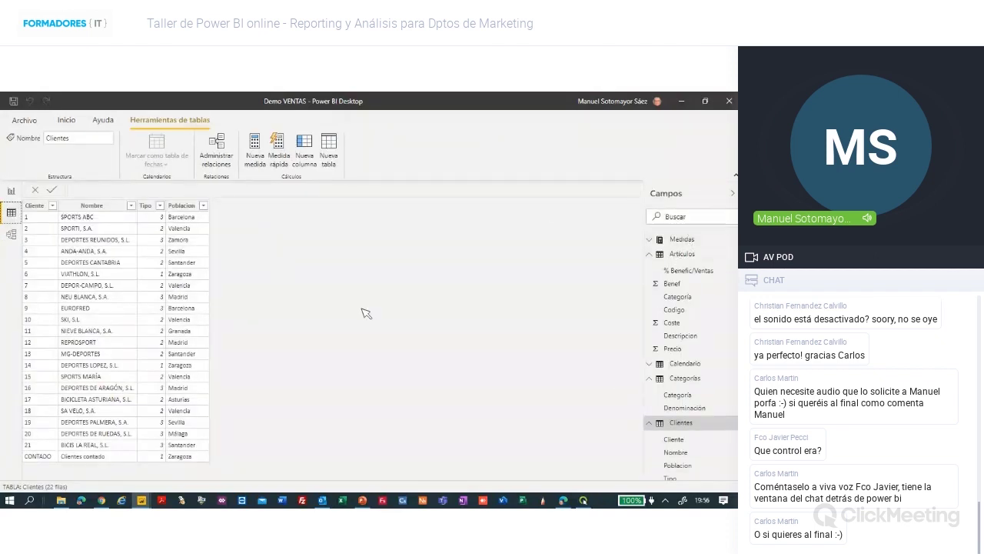
pyautogui.click(11, 235)
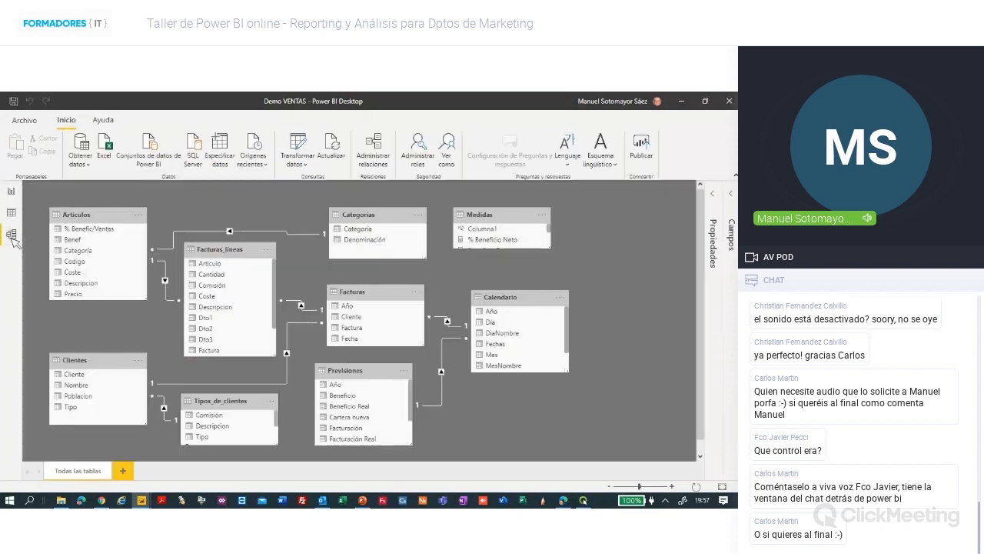
pyautogui.click(11, 191)
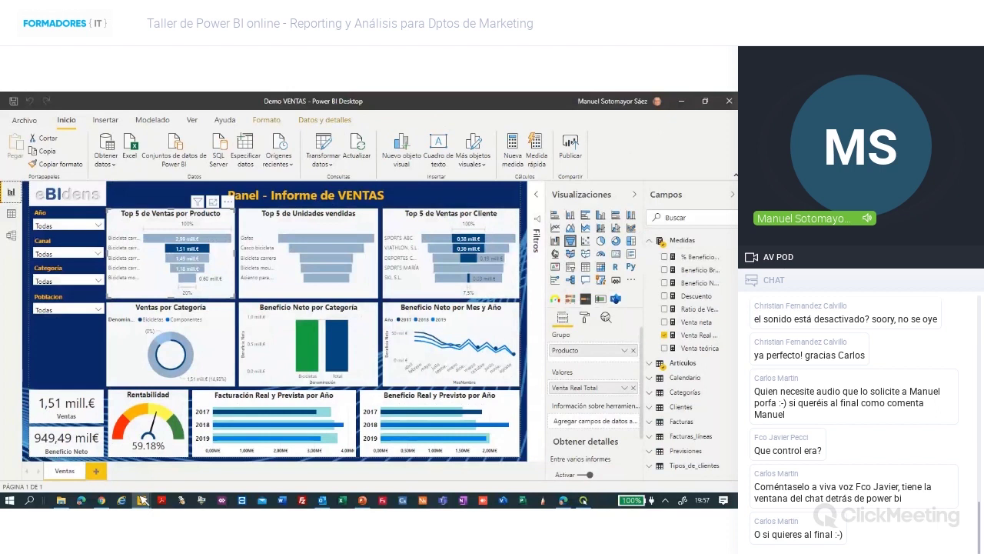
pyautogui.moveTo(142, 499)
pyautogui.click(166, 486)
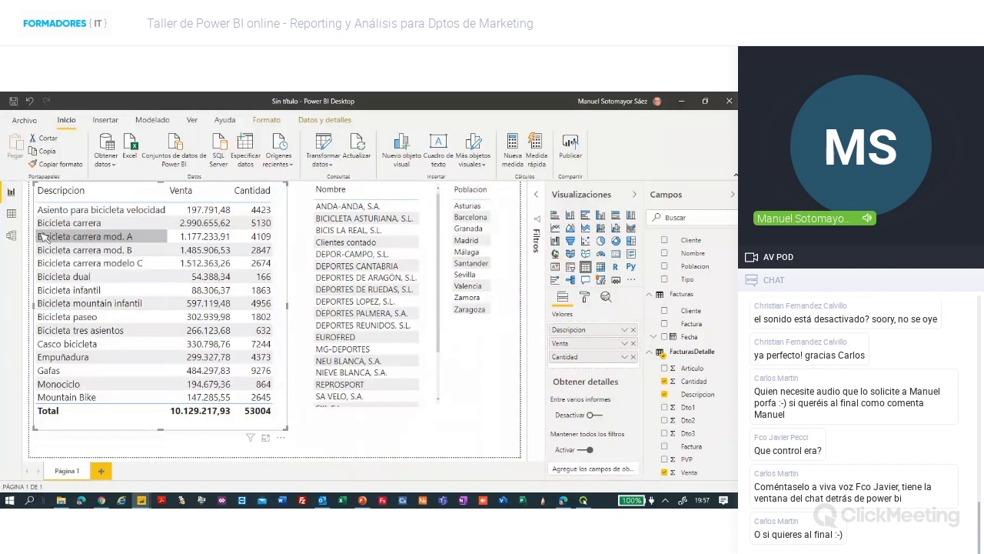
# Switch to the PowerPoint presentation and go back to the slide "Lectura de datos de diferentes fuentes".
pyautogui.click(365, 500)
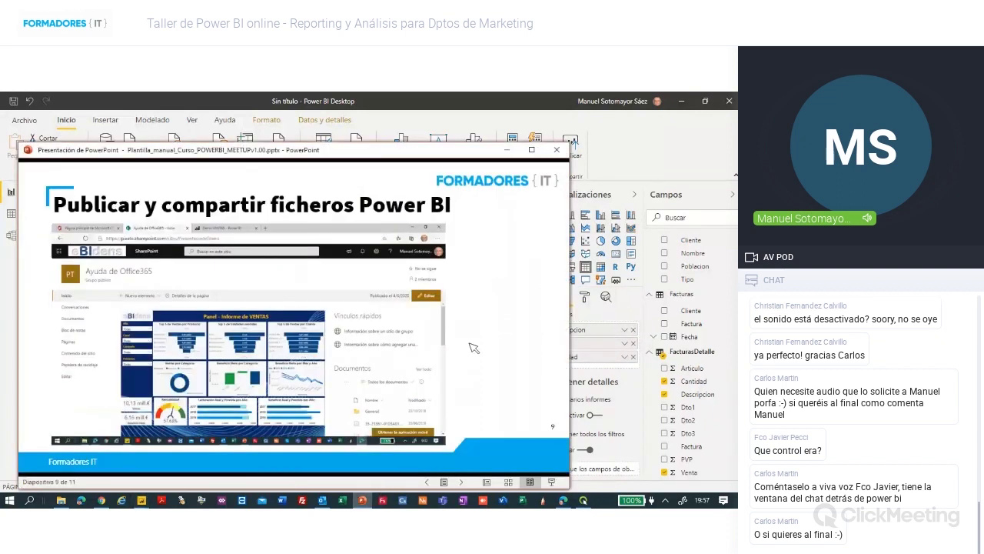
pyautogui.click(527, 353)
pyautogui.press('Left')
pyautogui.press('Left')
pyautogui.press('Left')
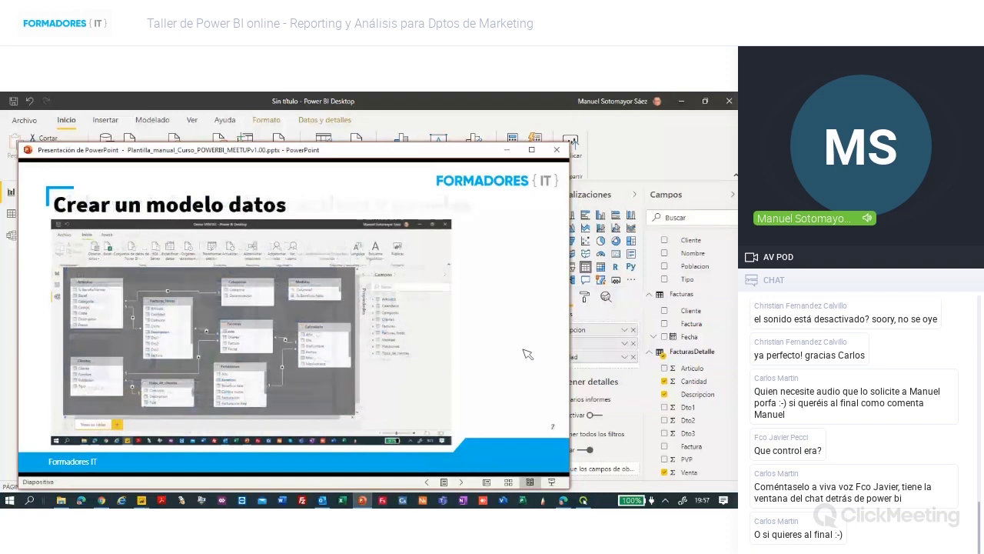
pyautogui.press('Left')
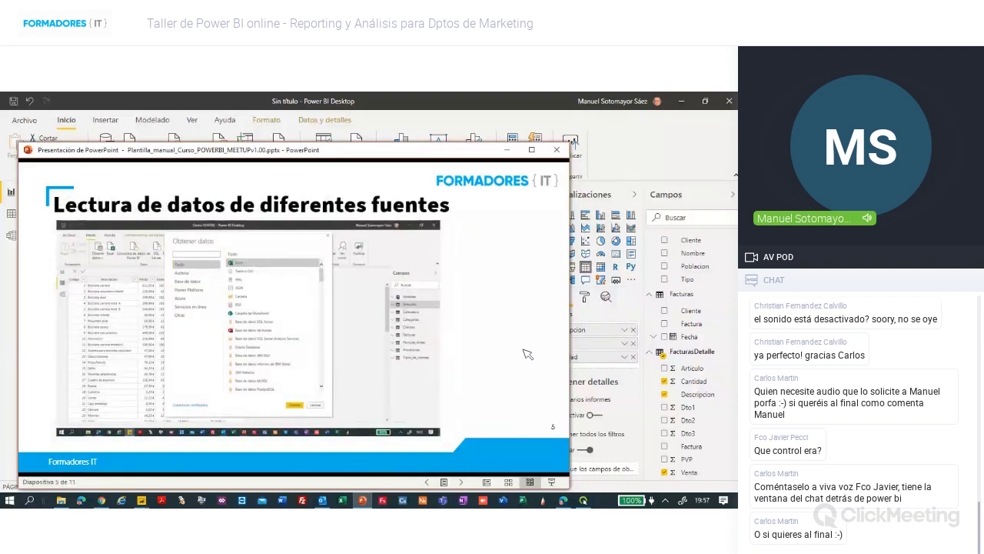
# Advance the presentation to the slide "Elaborar informes interactivos y paneles".
pyautogui.press('Right')
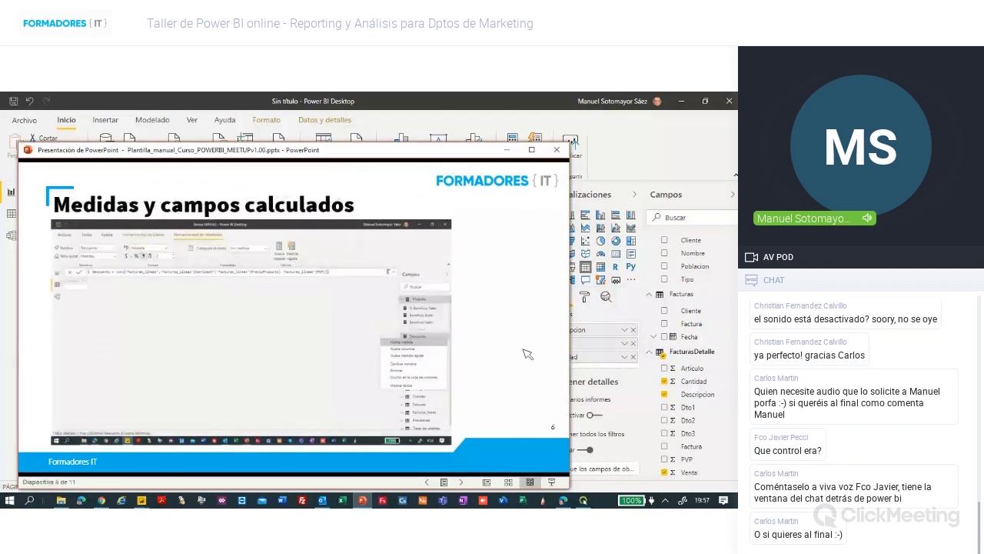
pyautogui.press('Right')
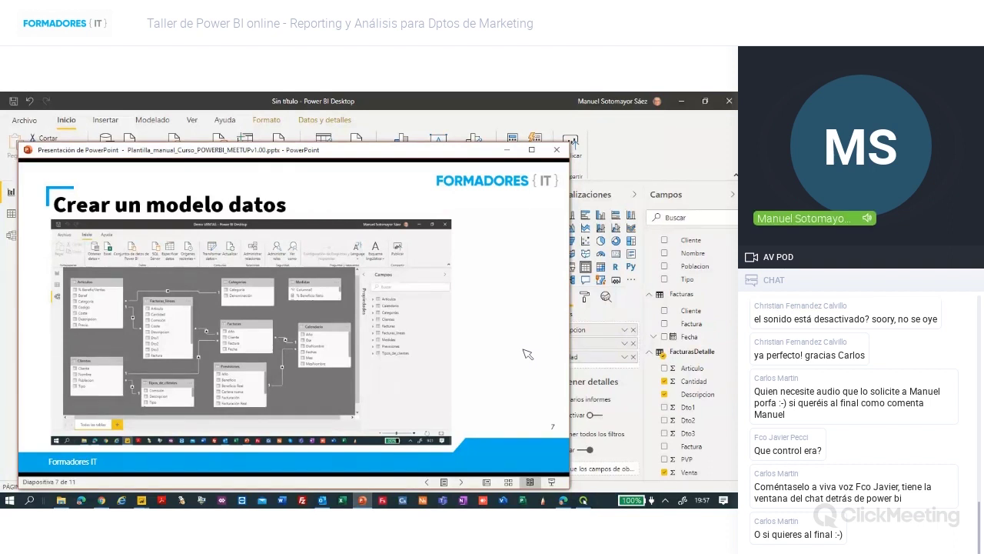
pyautogui.press('Right')
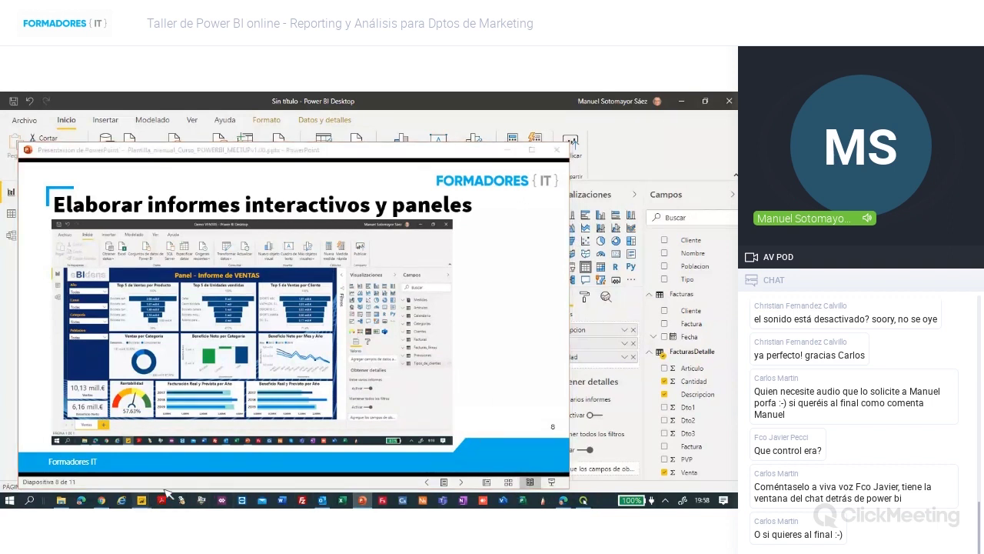
# Switch to the untitled Power BI report and show the rows of its FacturasDetalle table.
pyautogui.moveTo(141, 501)
pyautogui.moveTo(175, 484)
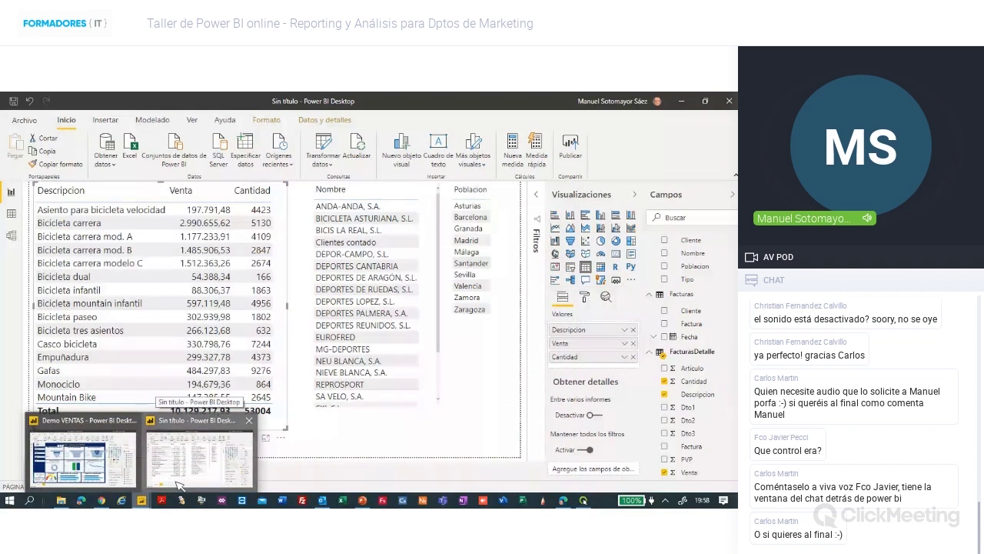
pyautogui.click(176, 483)
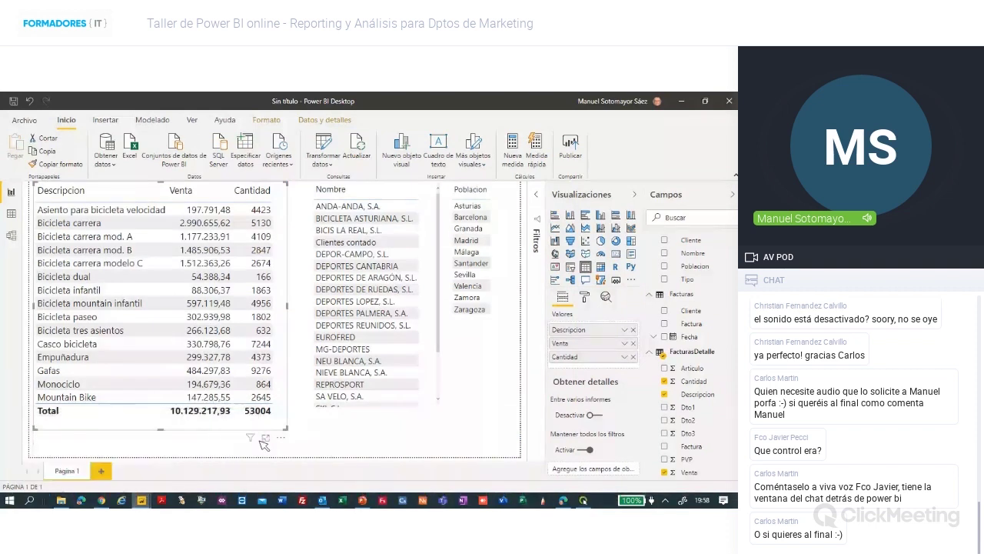
pyautogui.click(11, 213)
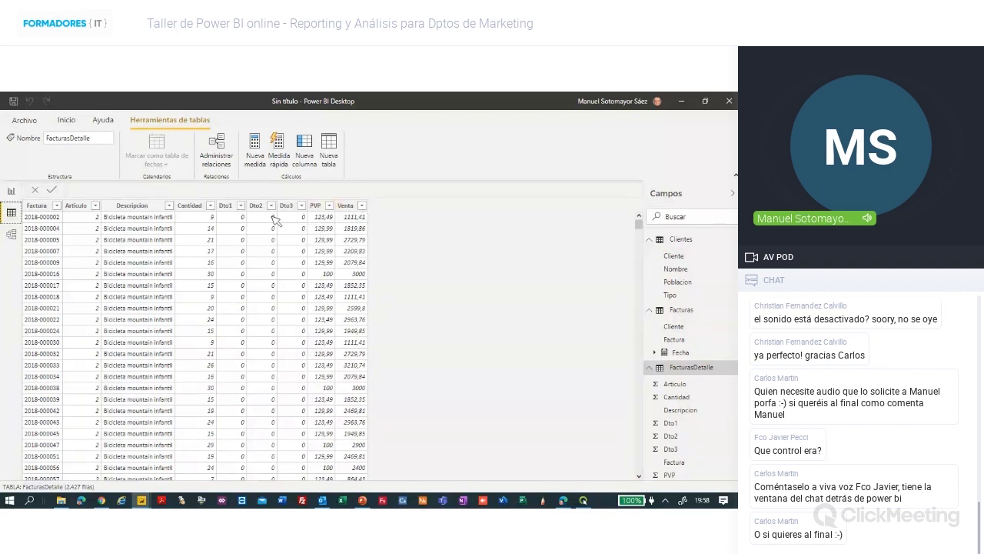
pyautogui.click(68, 121)
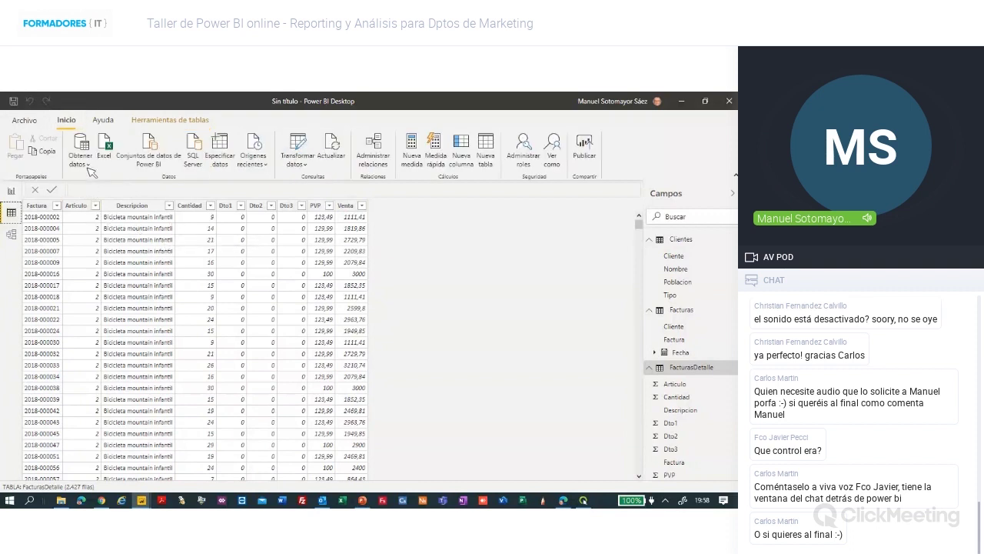
pyautogui.click(89, 166)
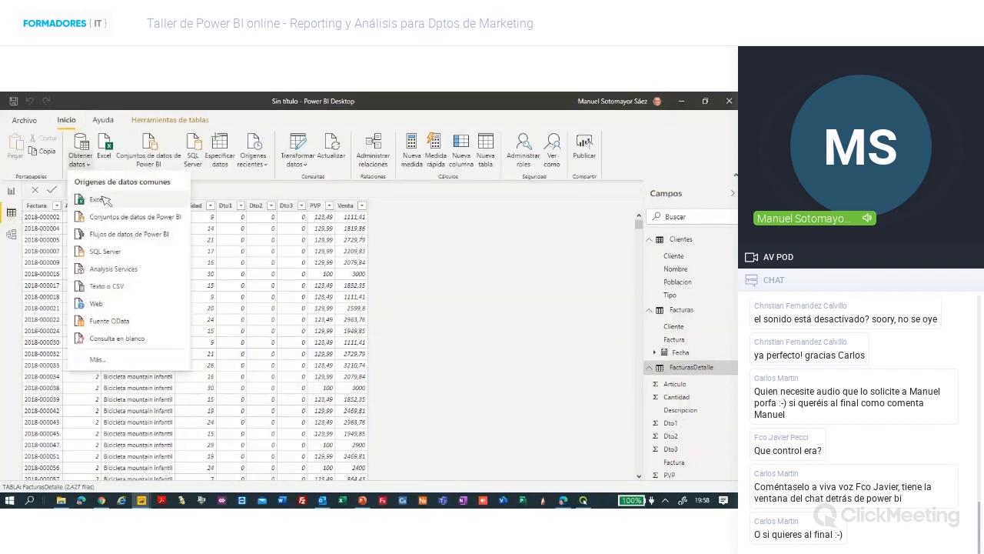
pyautogui.click(100, 200)
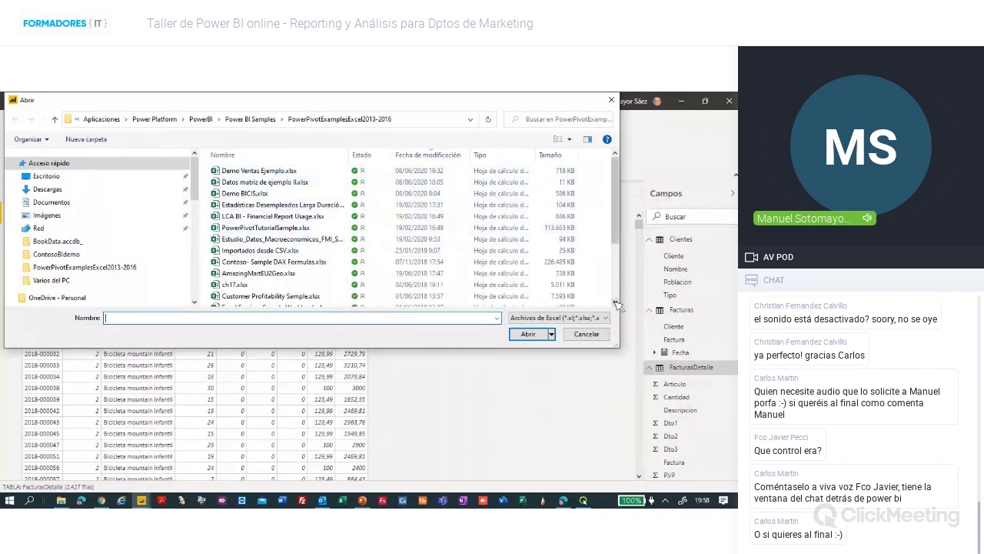
pyautogui.click(611, 101)
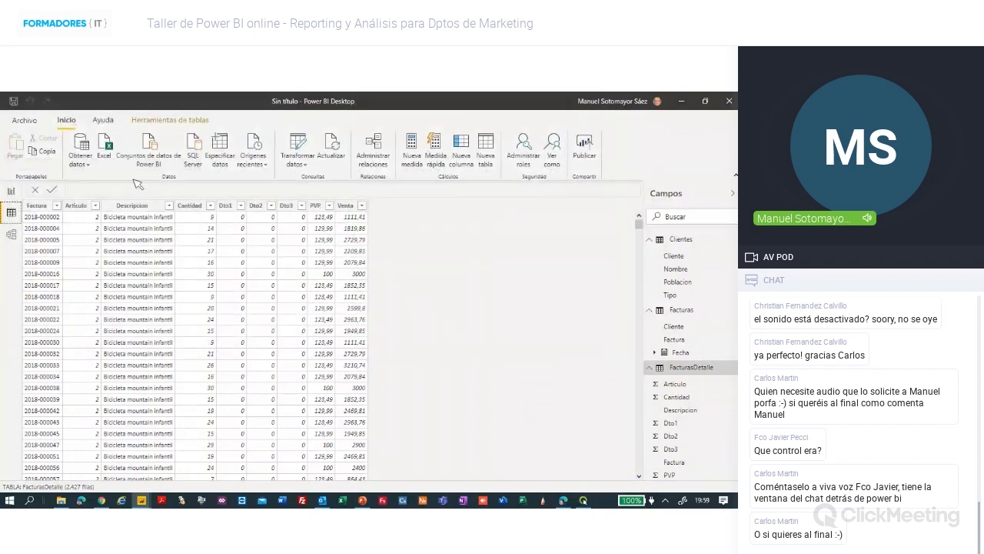
# Start a data import of the type Texto o CSV and choose the file Artículos.csv.
pyautogui.click(91, 161)
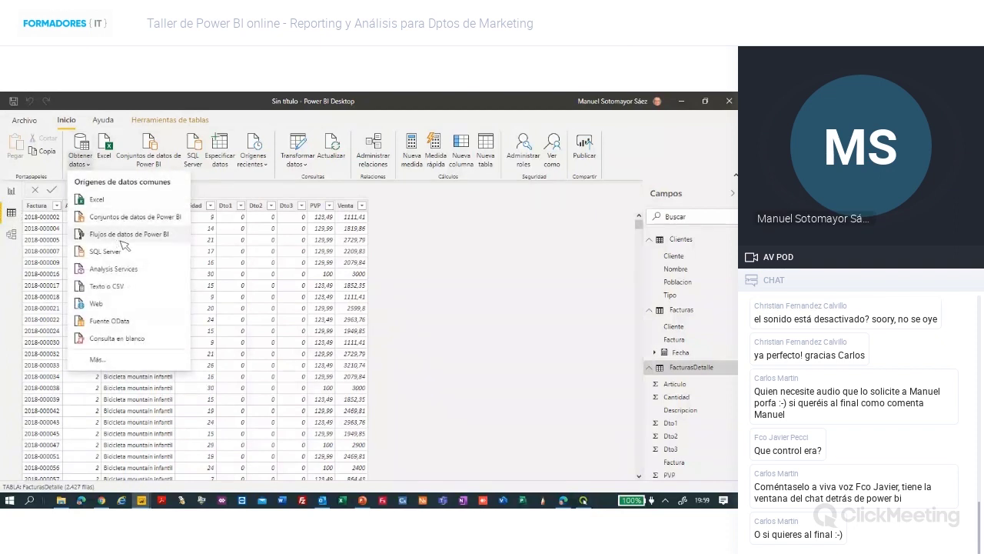
pyautogui.click(98, 360)
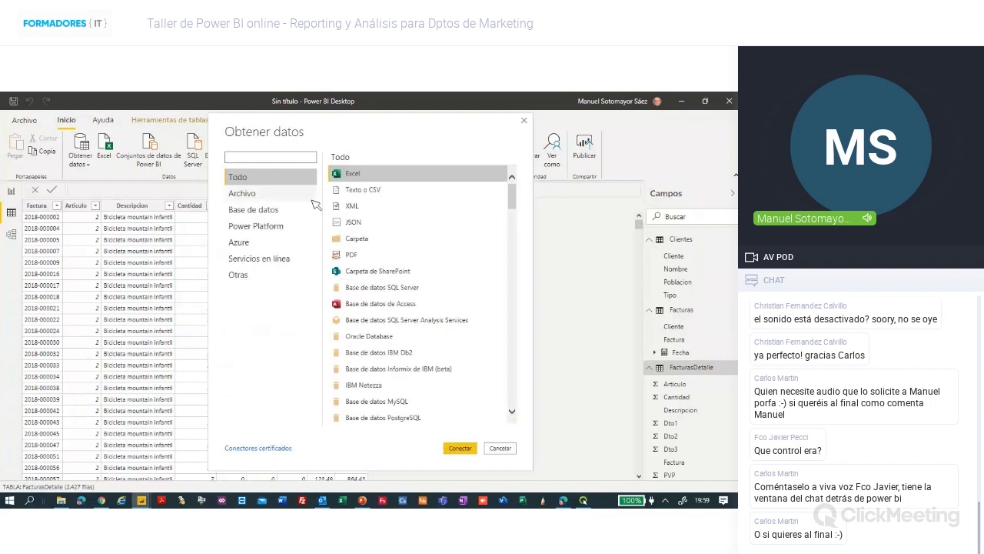
pyautogui.click(375, 192)
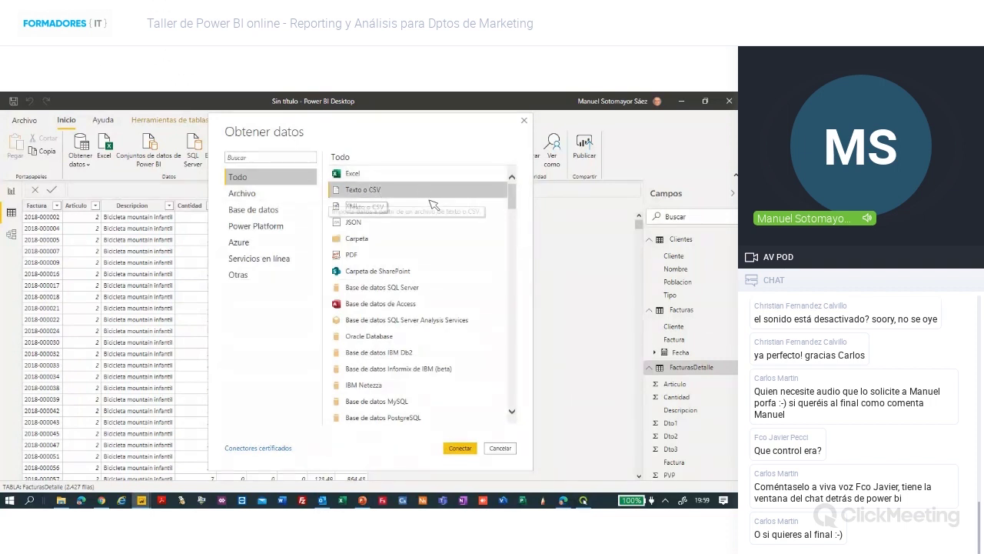
pyautogui.moveTo(357, 179); pyautogui.dragTo(388, 196)
pyautogui.click(459, 448)
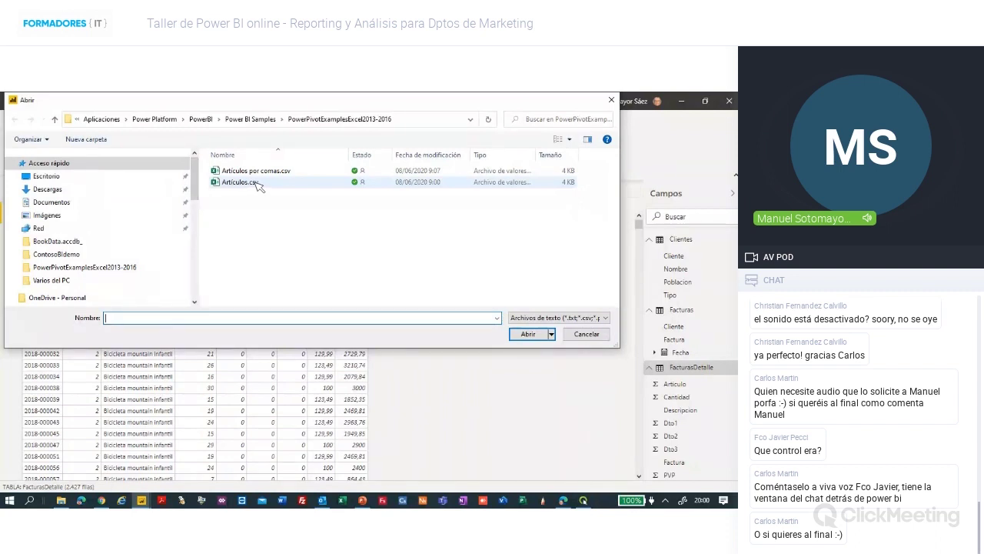
pyautogui.click(258, 184)
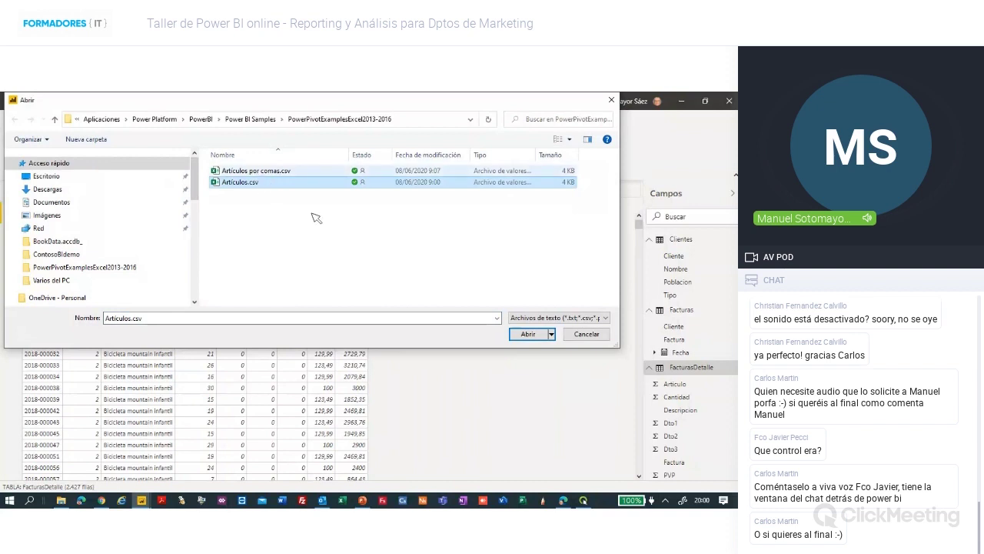
pyautogui.click(530, 334)
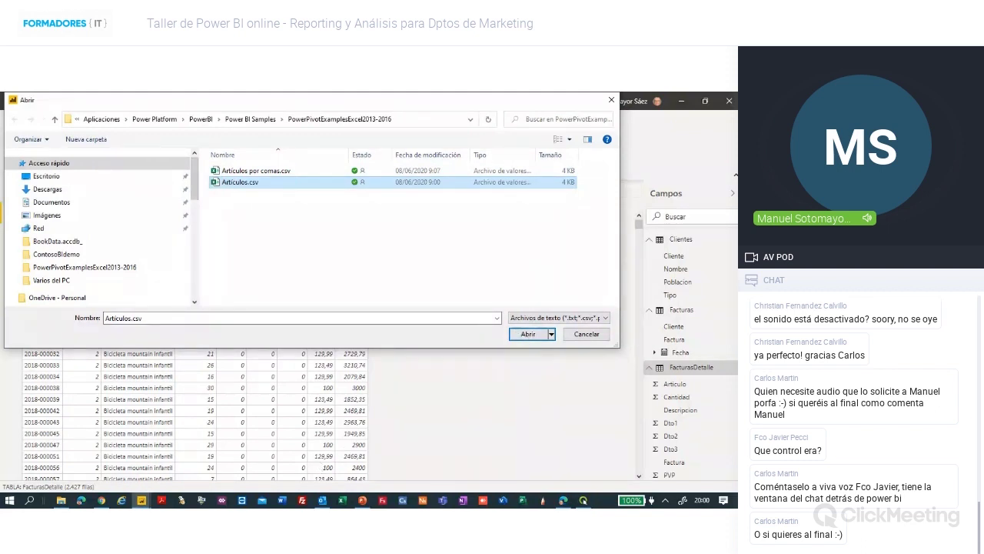
# Switch to File Explorer and view the raw contents of Artículos.csv in Notepad to examine its separators, then close it.
pyautogui.click(61, 501)
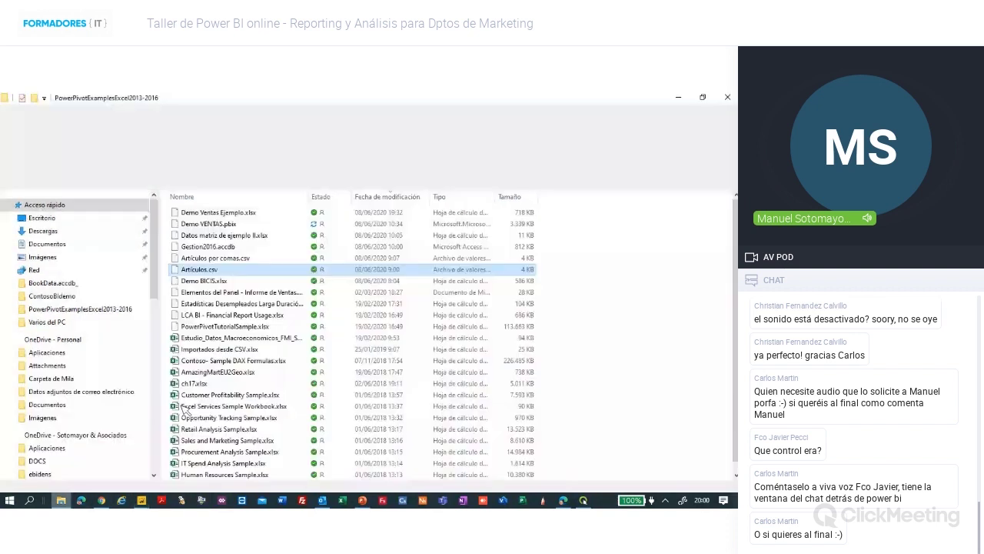
pyautogui.rightClick(215, 272)
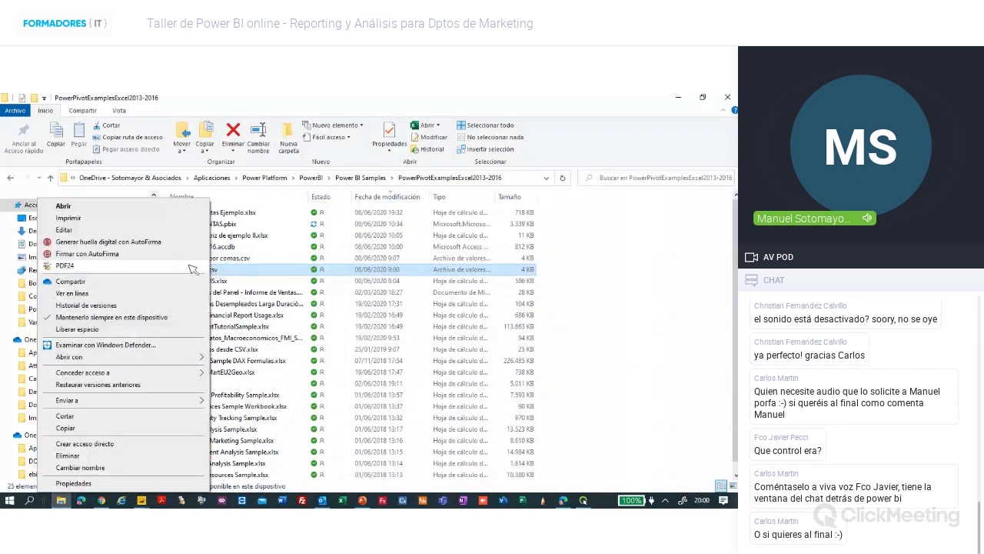
pyautogui.moveTo(185, 358)
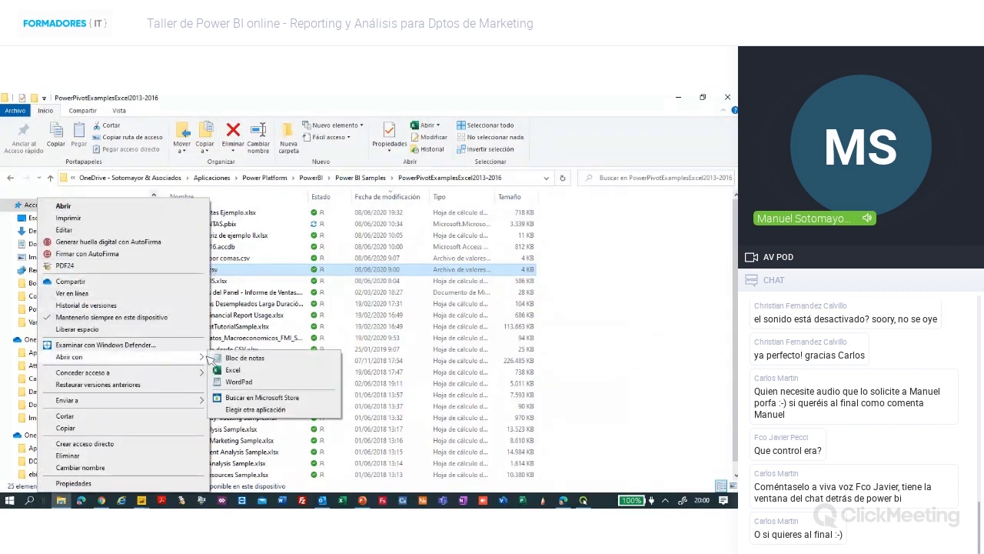
pyautogui.click(240, 360)
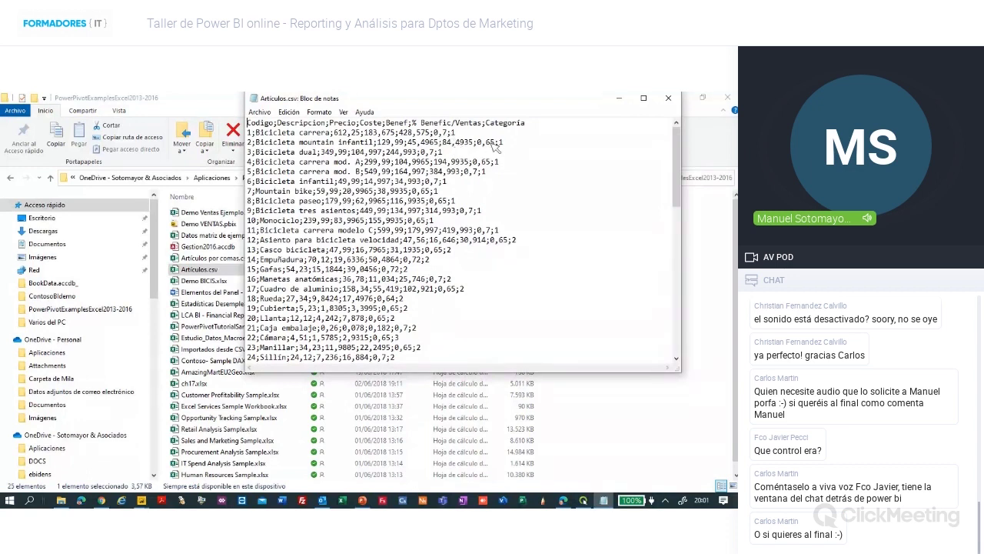
pyautogui.click(669, 99)
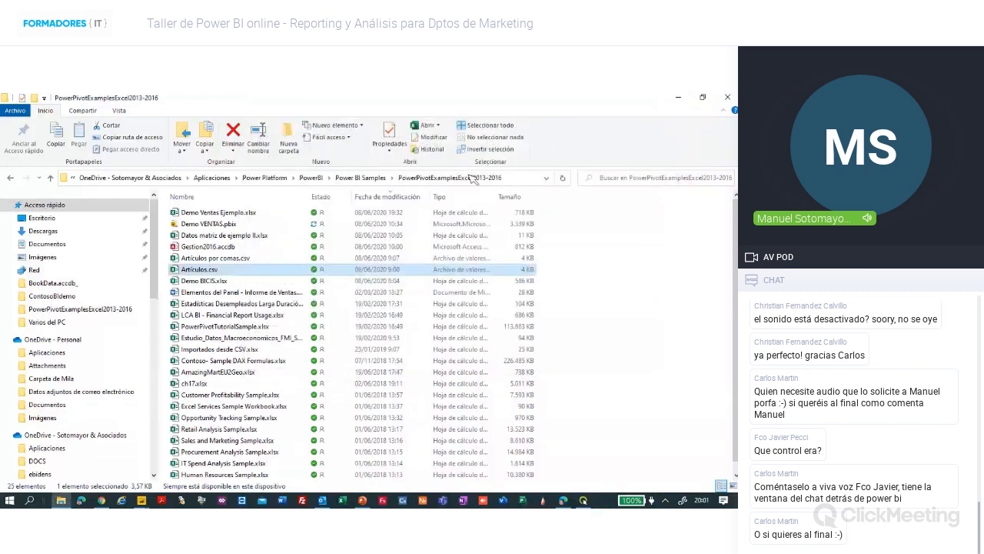
# View Artículos por comas.csv in Notepad to compare its field and decimal separators, and close it.
pyautogui.click(239, 261)
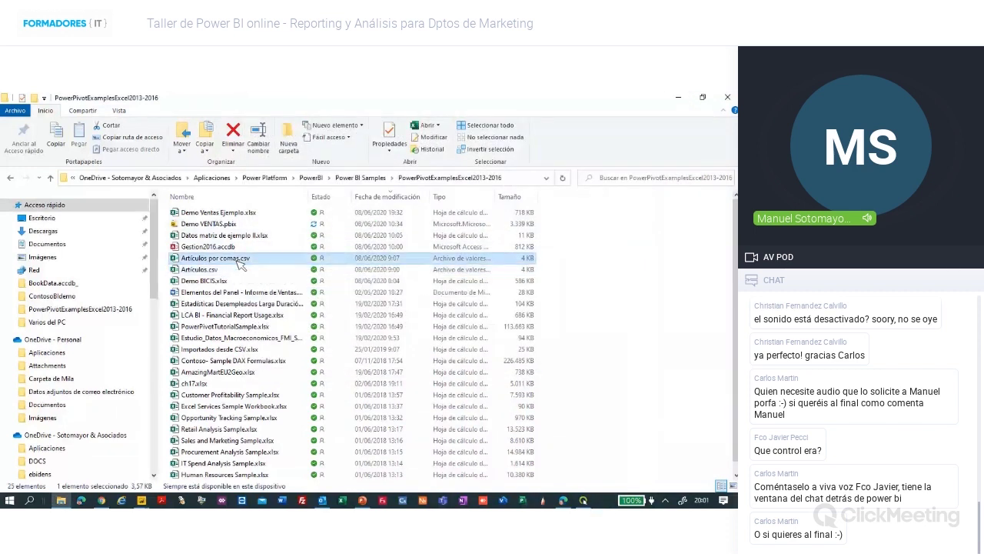
pyautogui.rightClick(239, 261)
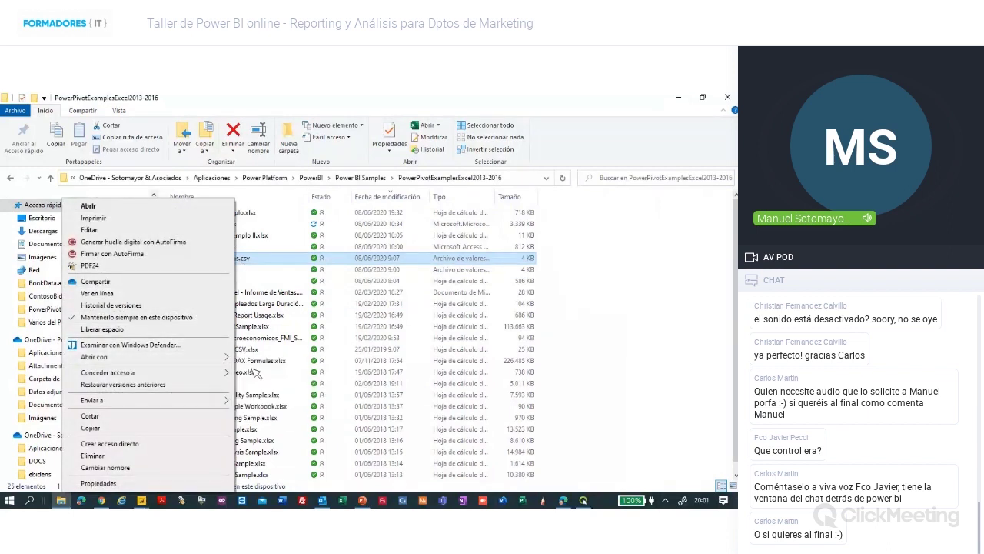
pyautogui.moveTo(204, 364)
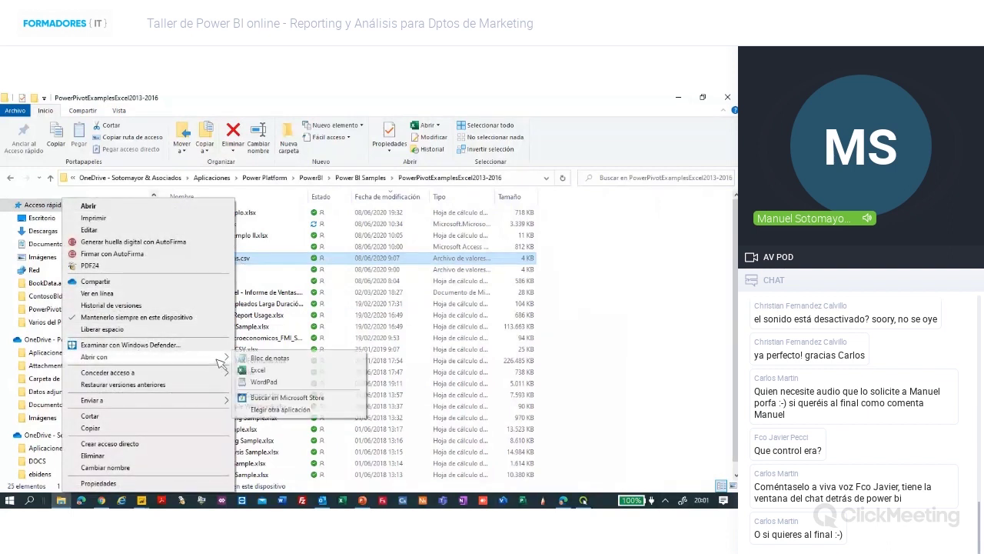
pyautogui.click(265, 358)
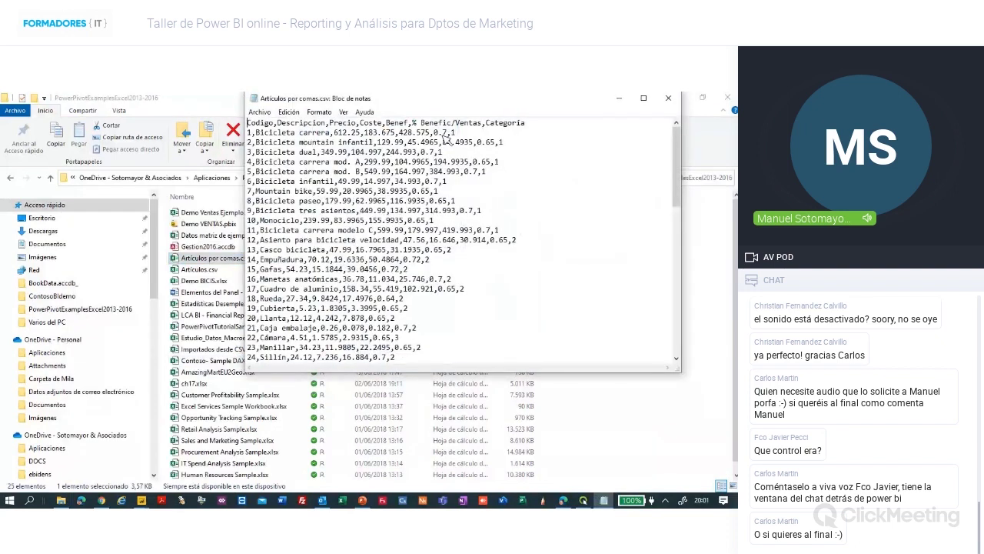
pyautogui.moveTo(434, 133); pyautogui.dragTo(448, 133)
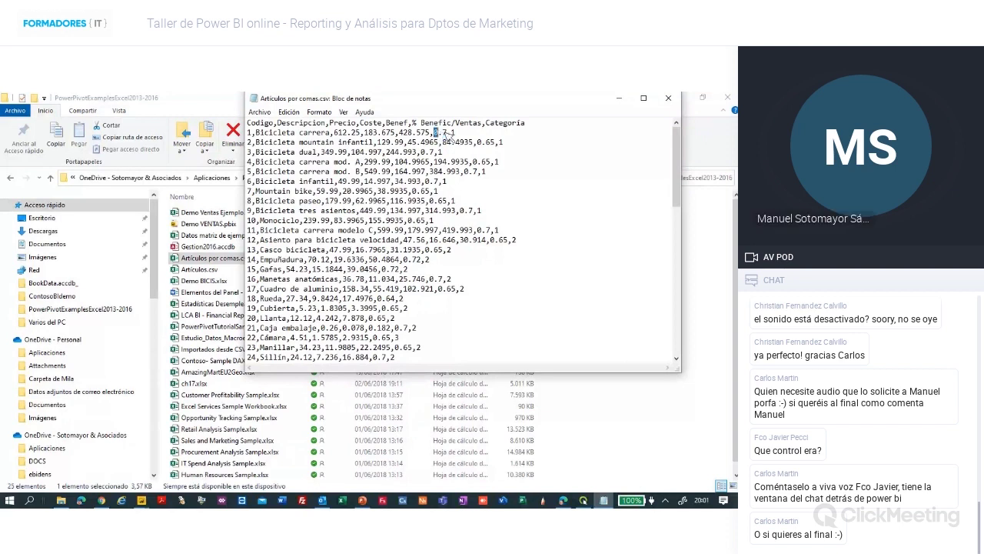
pyautogui.click(668, 97)
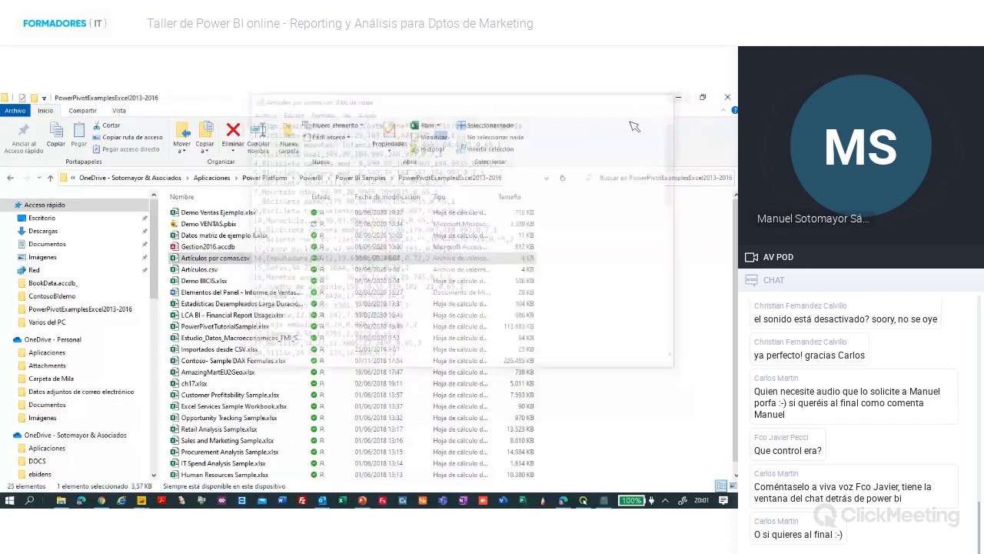
# Return to the Power BI import, open Artículos.csv and send its data to the Power Query editor for transformation.
pyautogui.click(678, 97)
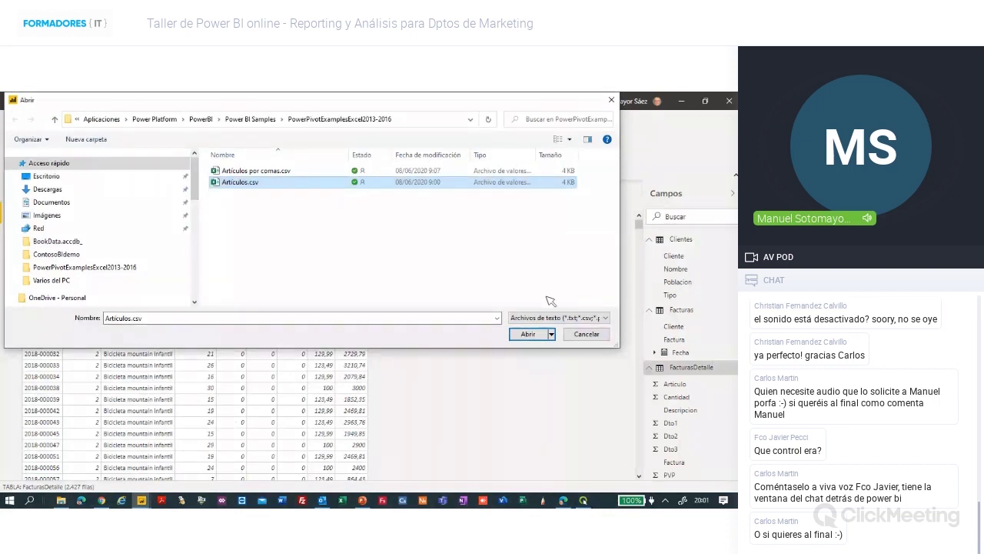
pyautogui.click(530, 334)
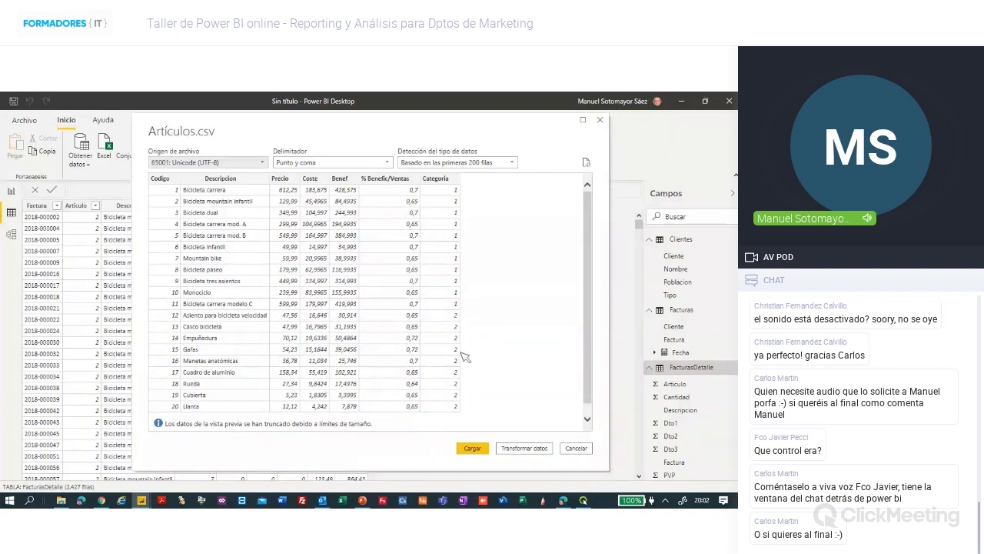
pyautogui.click(515, 448)
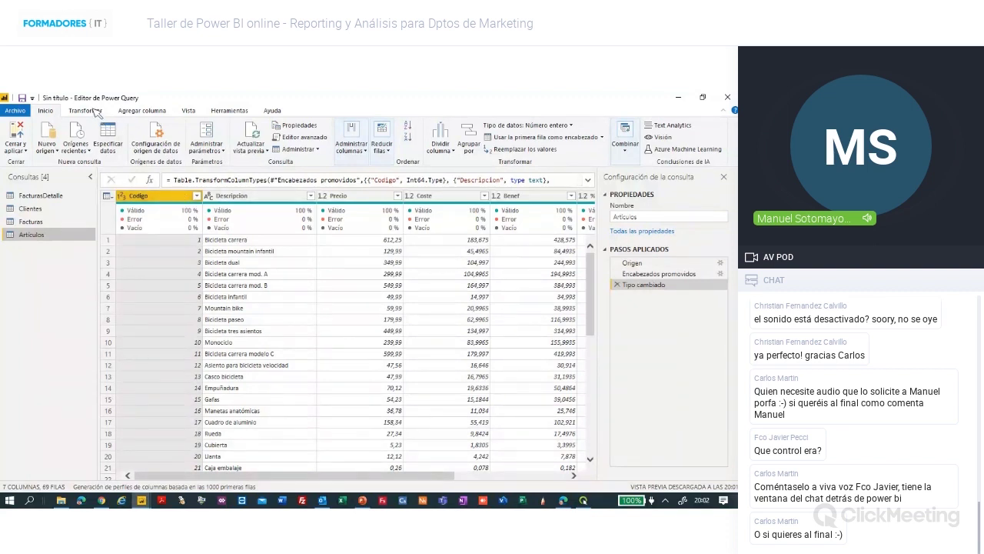
# Change the data type of the Codigo column to Texto, replacing the existing type conversion.
pyautogui.click(96, 111)
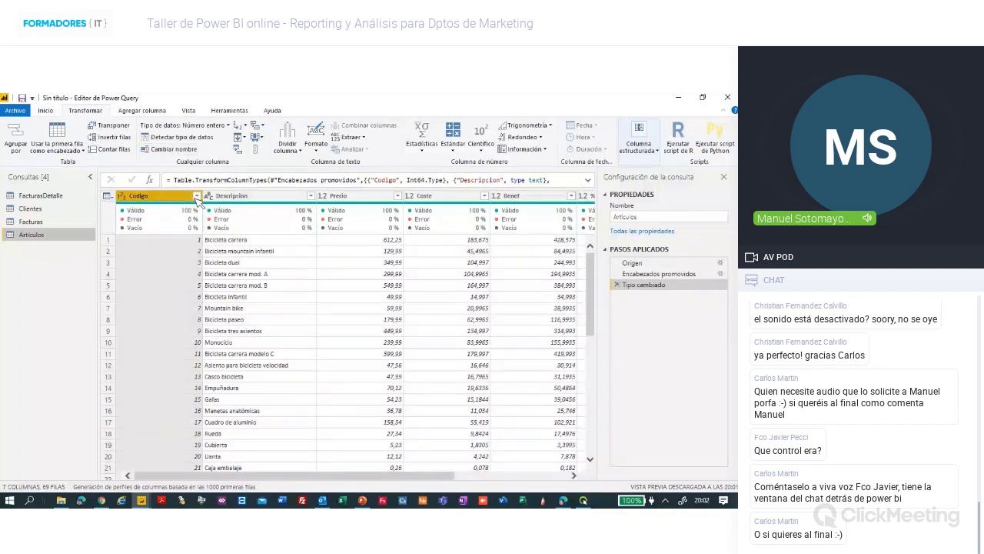
pyautogui.click(213, 128)
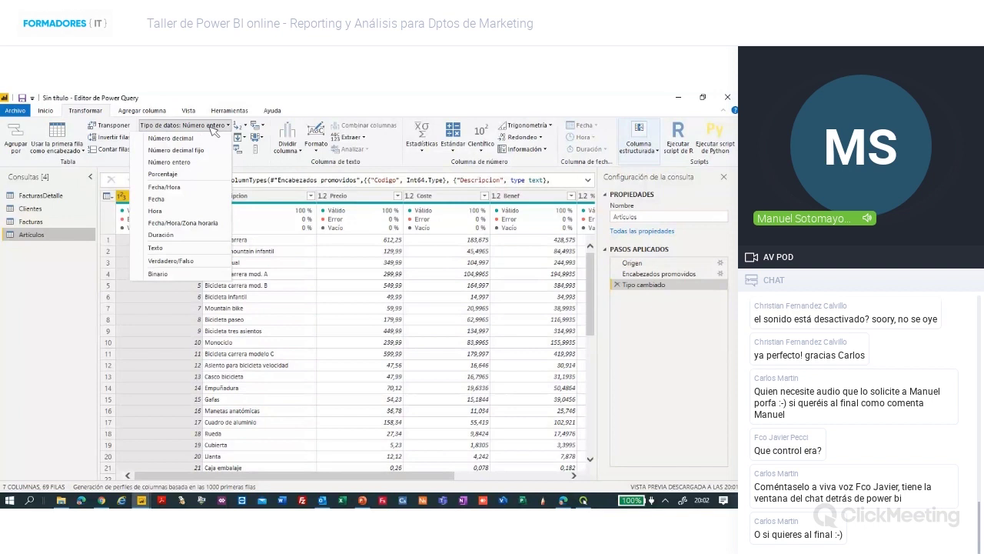
pyautogui.click(183, 249)
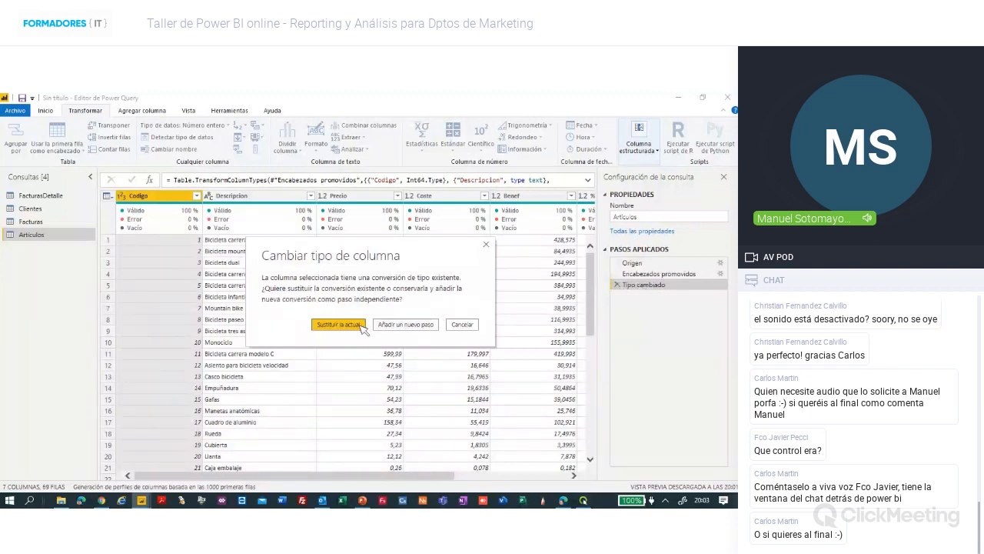
pyautogui.click(338, 323)
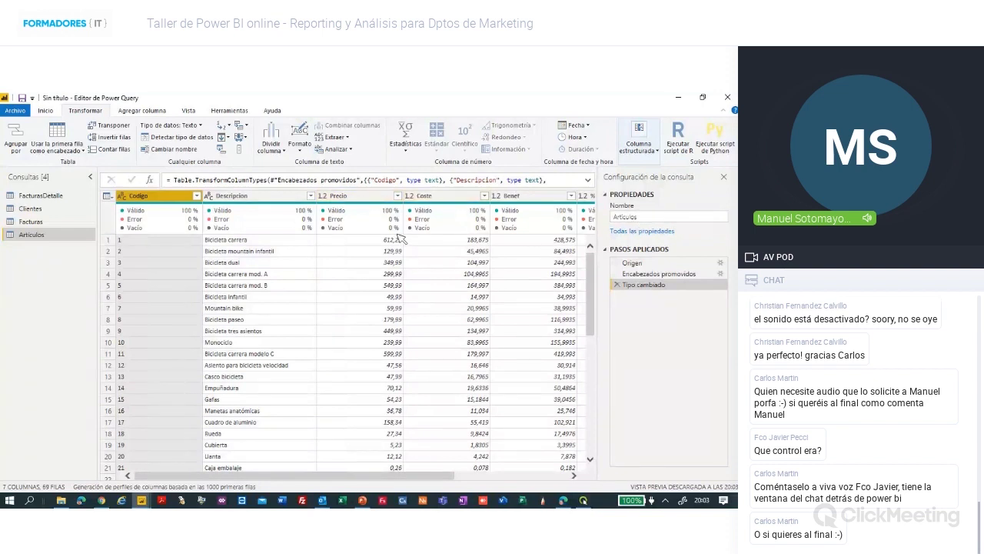
# Change the data type of the Precio column to Número decimal fijo, replacing the existing type conversion.
pyautogui.click(377, 197)
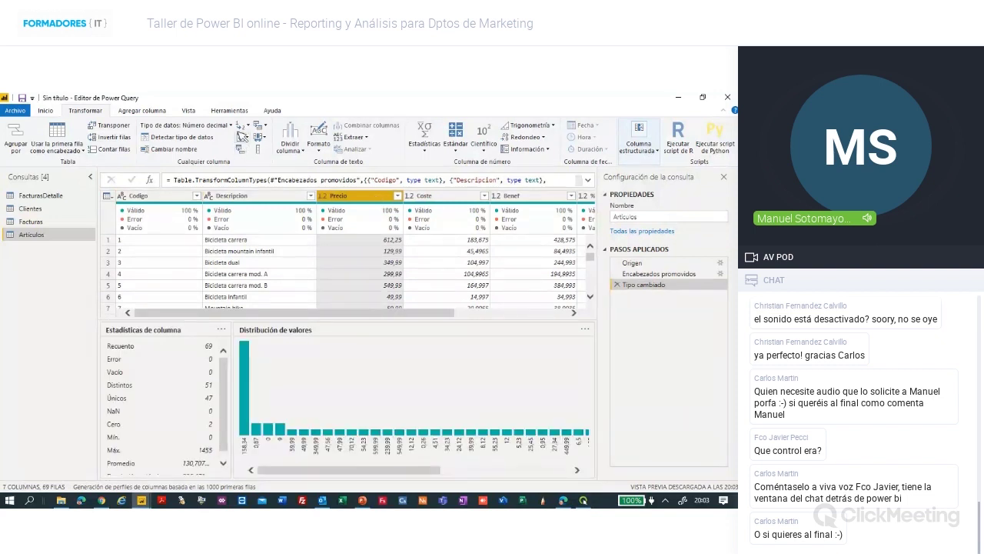
pyautogui.click(231, 125)
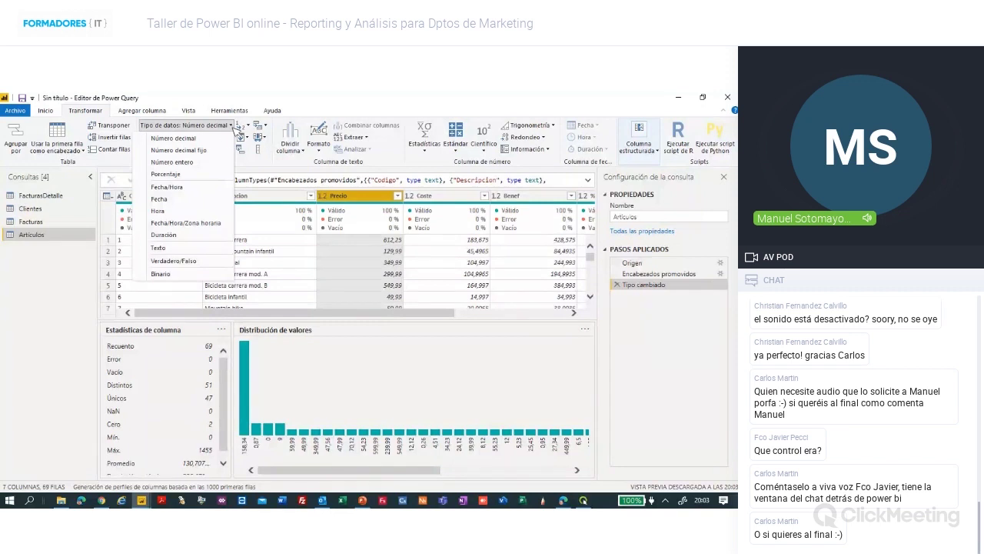
pyautogui.click(206, 152)
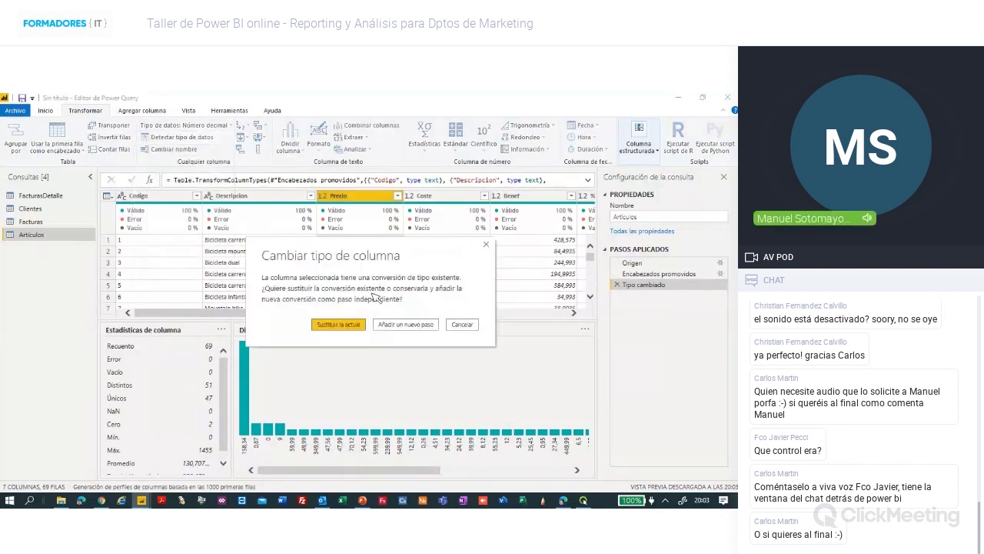
pyautogui.click(338, 324)
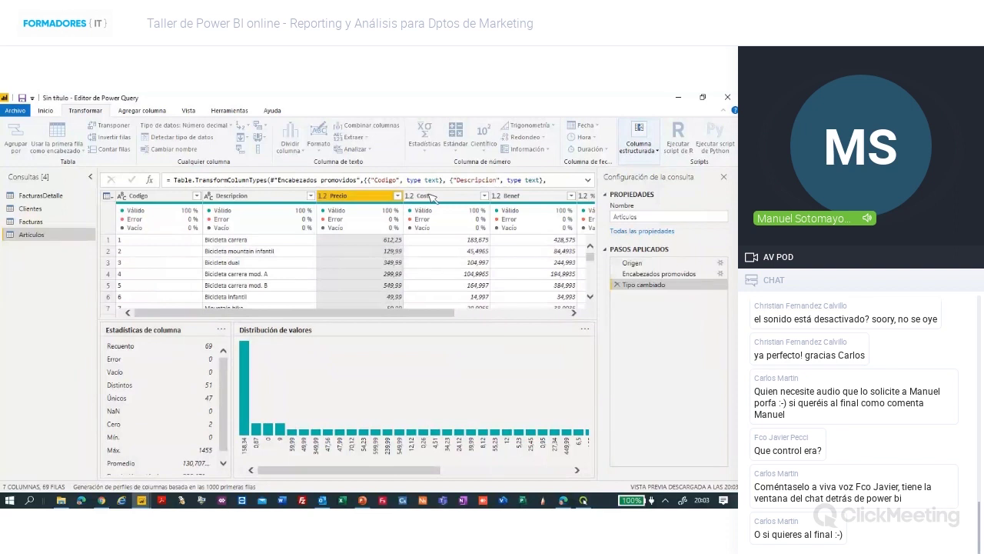
# Convert the Coste column to Número decimal fijo, substituting its current type conversion.
pyautogui.click(431, 196)
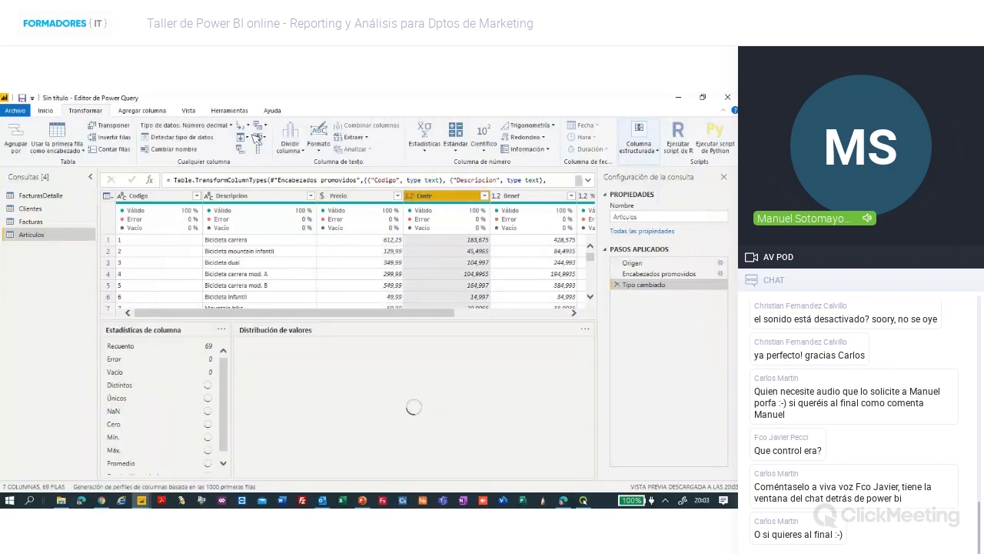
pyautogui.click(231, 124)
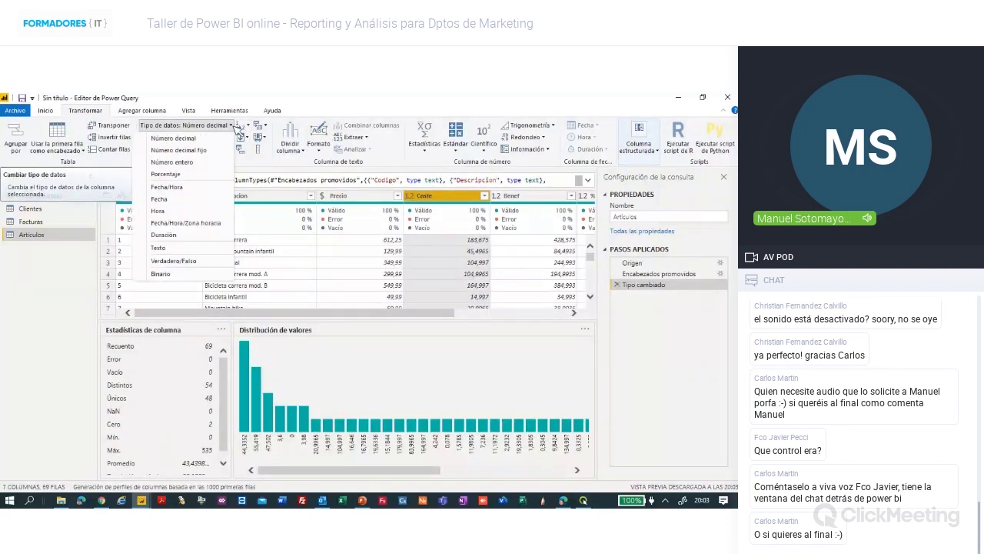
pyautogui.click(218, 152)
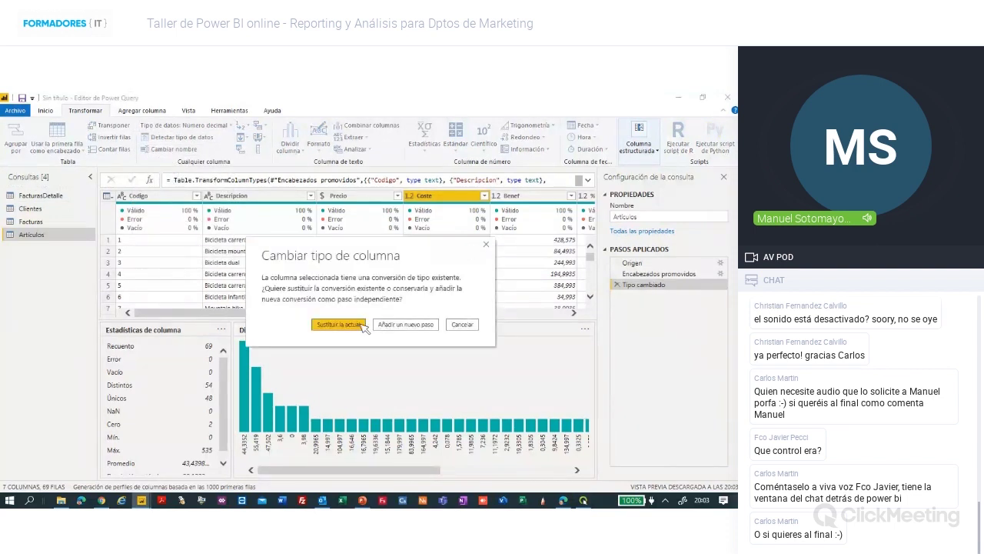
pyautogui.click(338, 324)
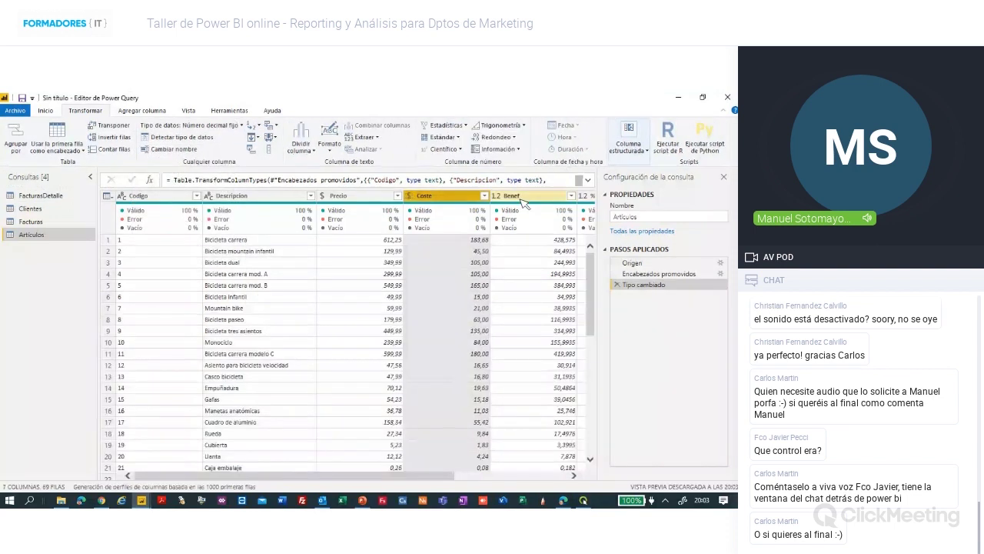
# Set the Benef column's data type to Número decimal fijo and replace the current conversion.
pyautogui.click(521, 199)
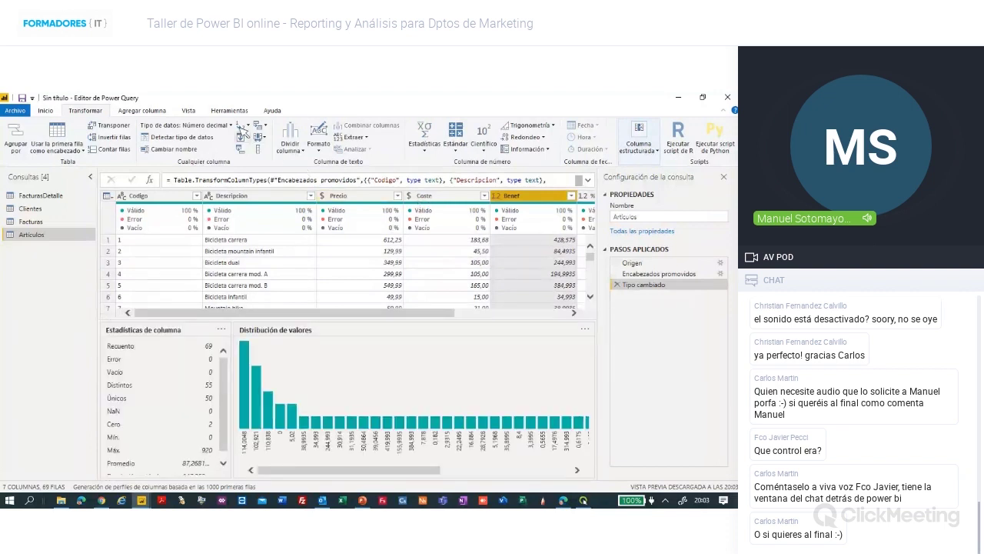
pyautogui.click(233, 125)
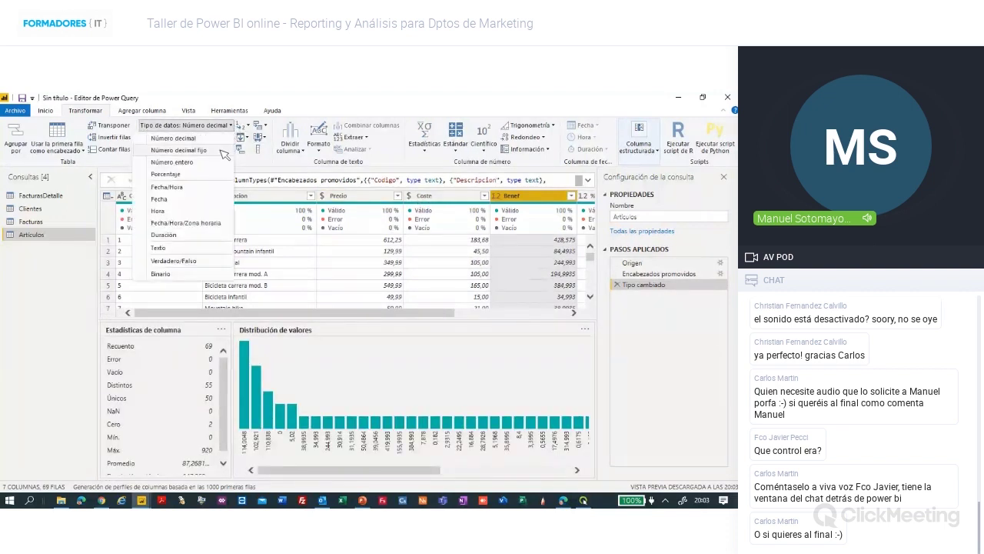
pyautogui.click(221, 151)
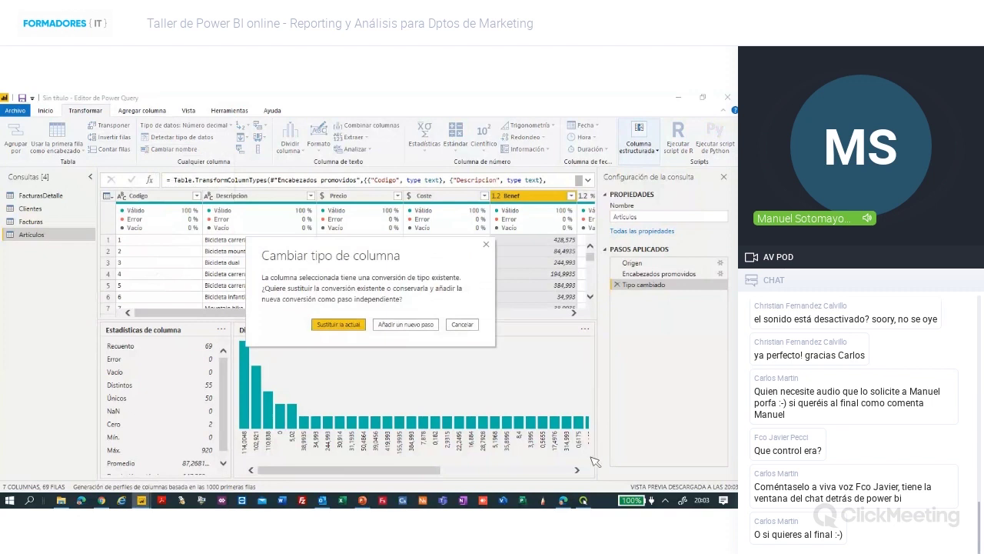
pyautogui.click(353, 324)
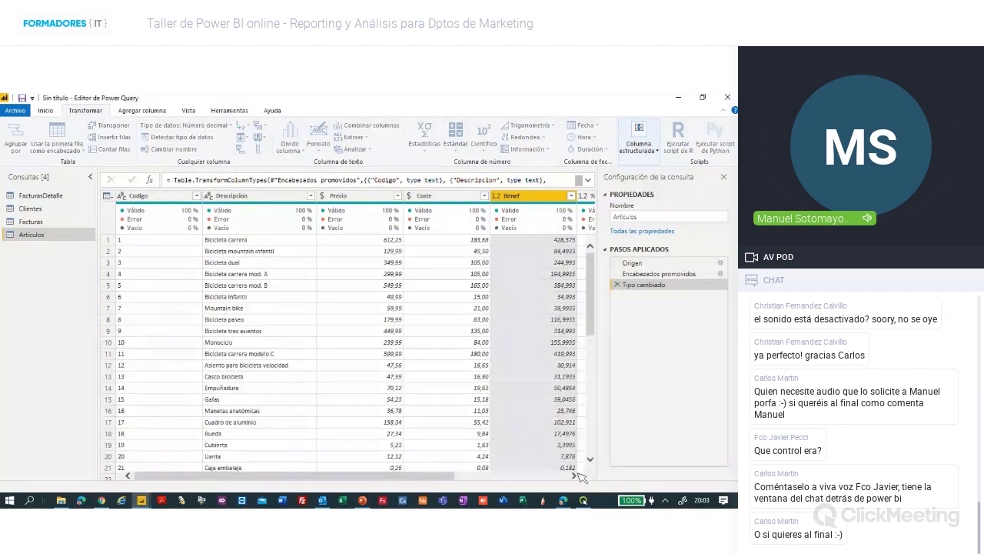
# Change the data type of the % Benefic/Ventas column to Porcentaje, replacing the existing type conversion.
pyautogui.click(577, 475)
pyautogui.click(575, 475)
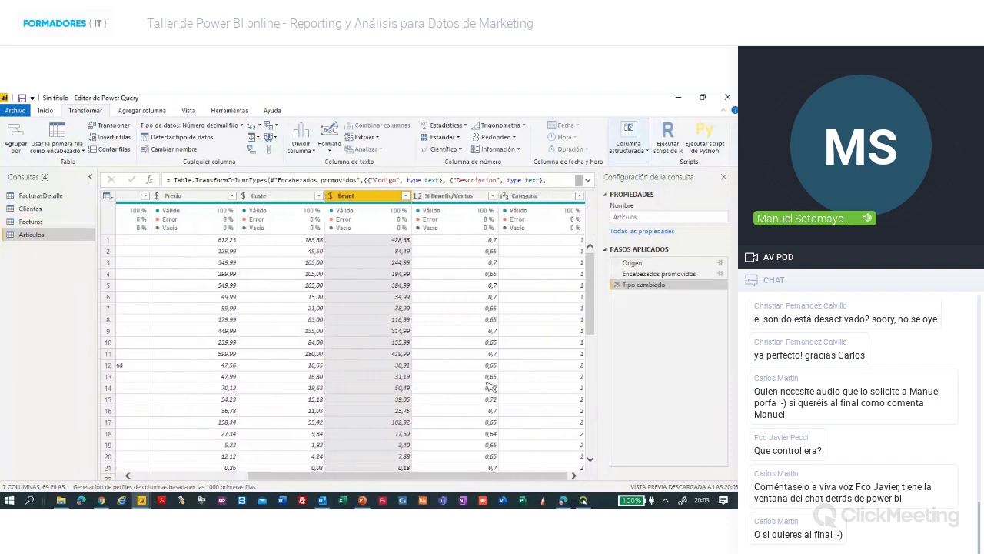
pyautogui.click(450, 195)
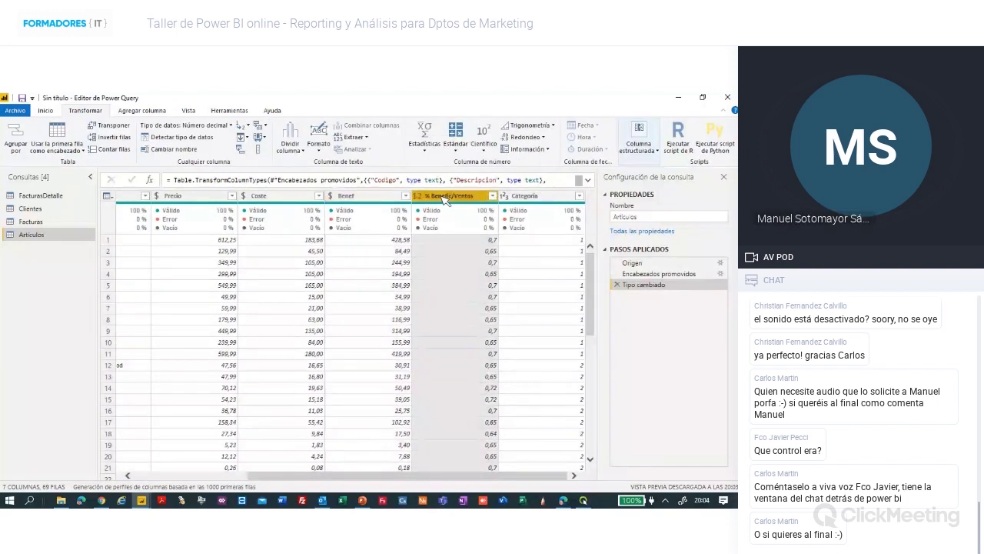
pyautogui.click(231, 126)
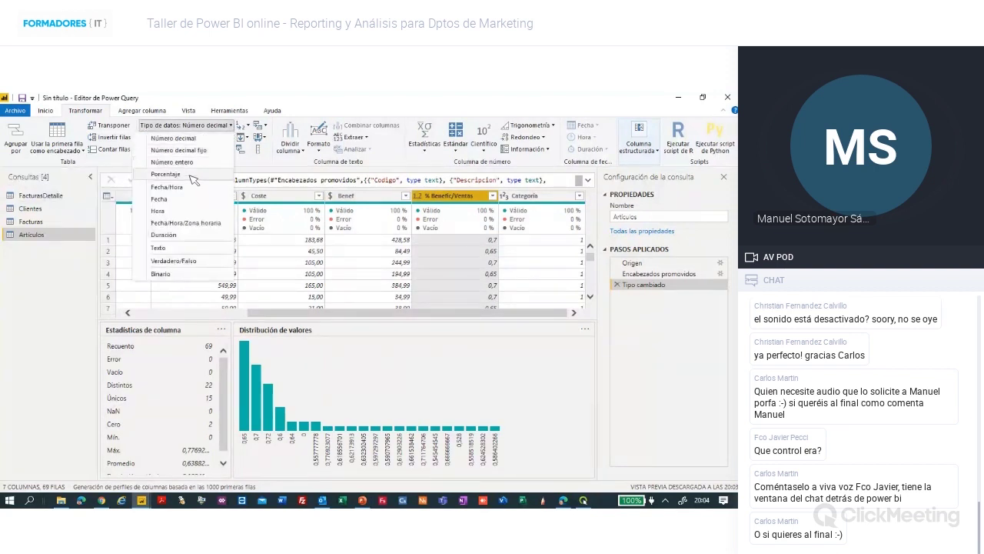
pyautogui.click(192, 176)
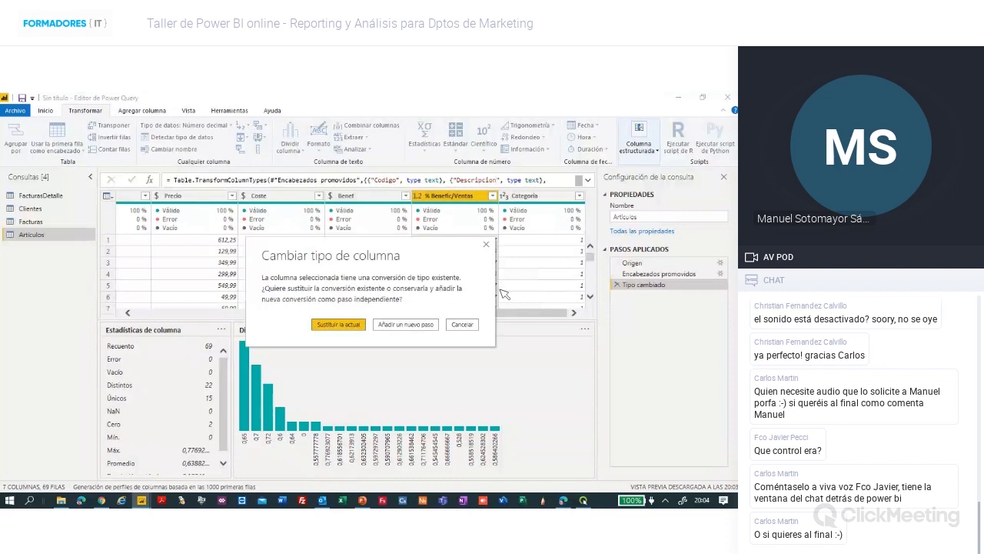
pyautogui.click(351, 327)
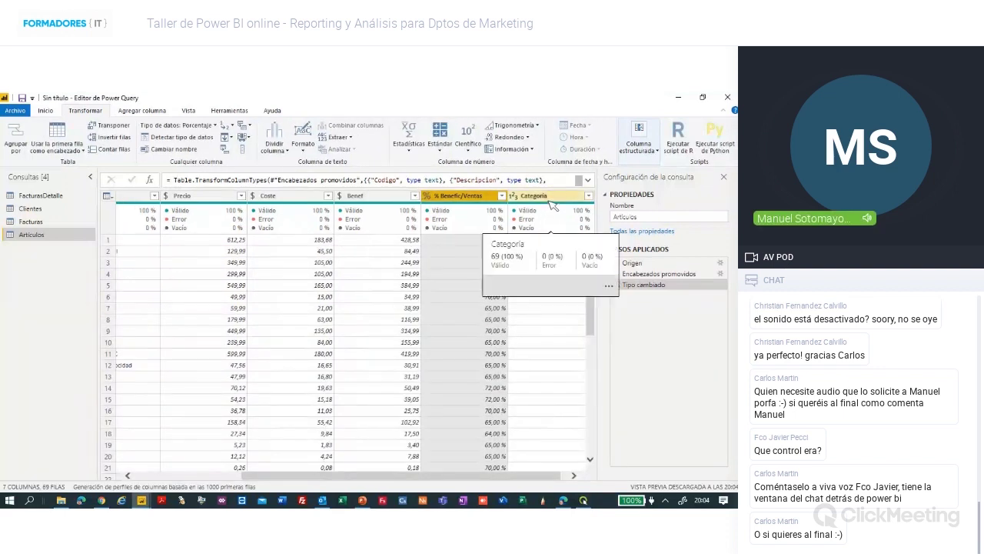
# Set the data type of the Categoria column to Número entero.
pyautogui.click(550, 197)
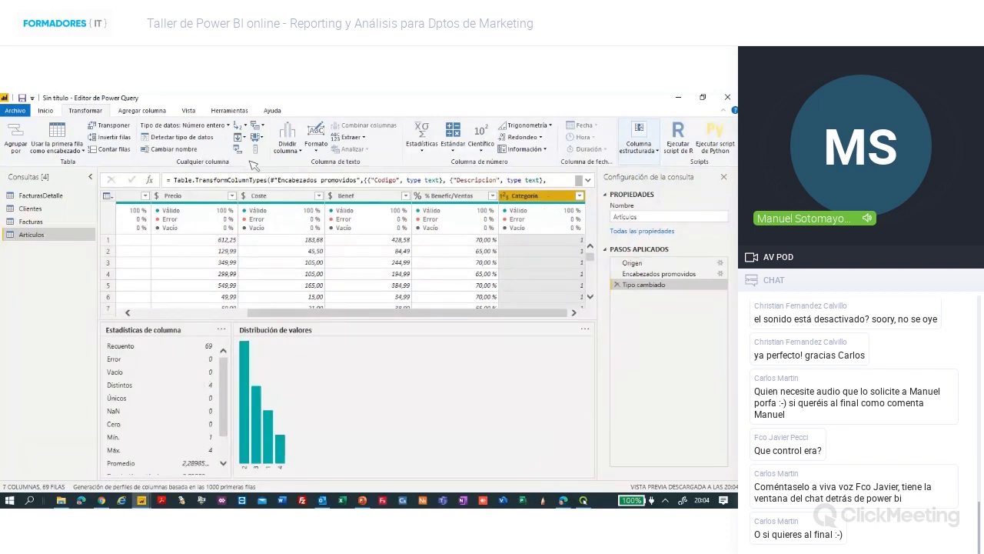
pyautogui.click(227, 125)
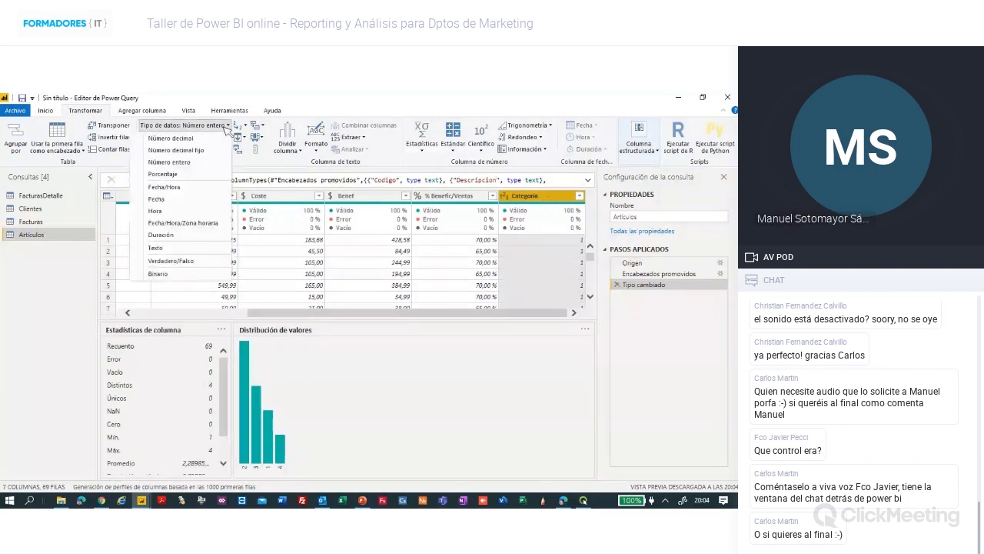
pyautogui.click(186, 165)
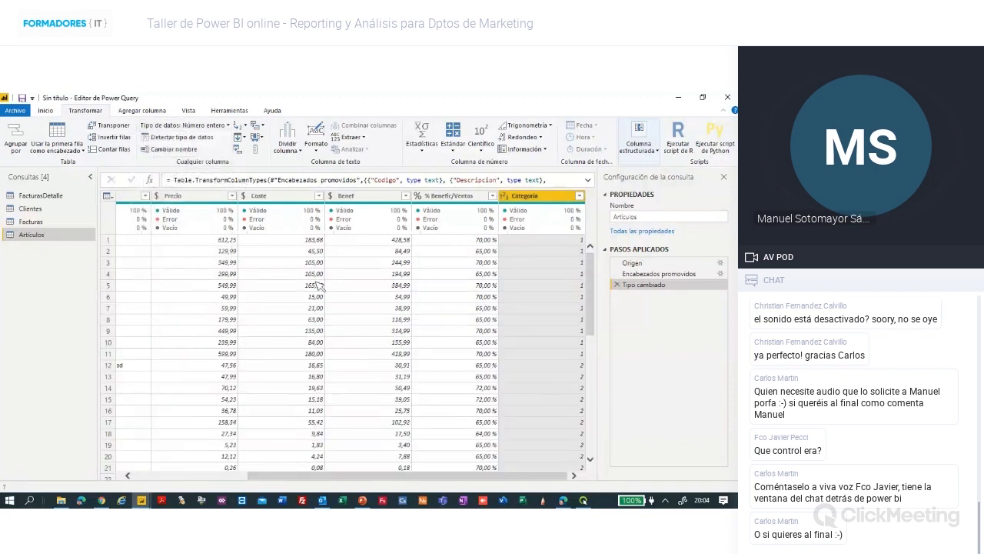
# Close the Power Query editor and apply the pending query changes to the data model.
pyautogui.moveTo(298, 477); pyautogui.dragTo(163, 478)
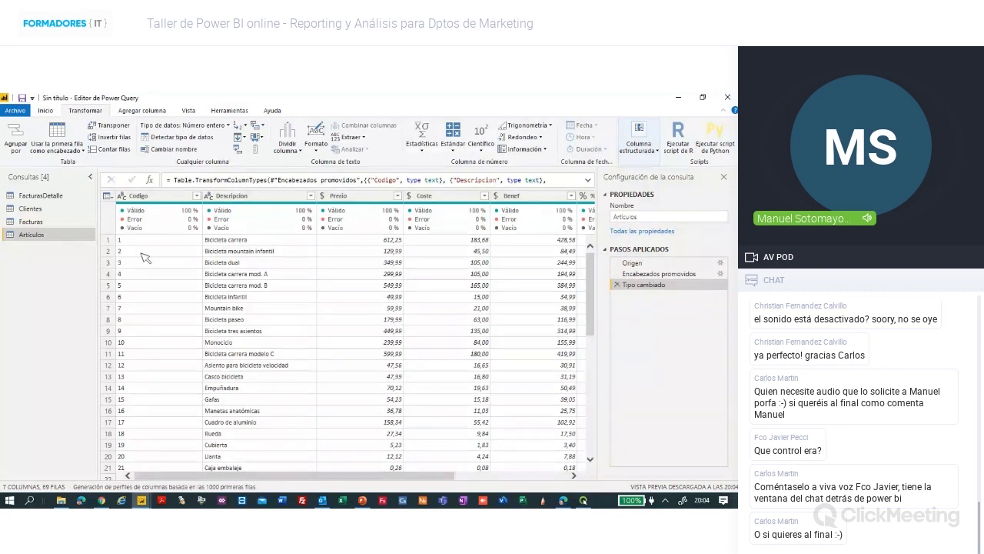
pyautogui.click(51, 112)
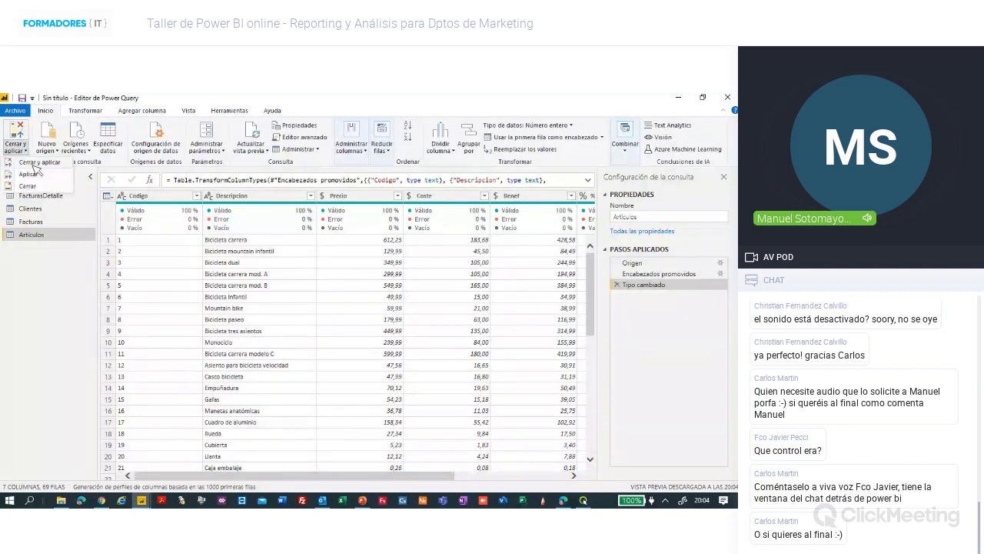
pyautogui.click(17, 145)
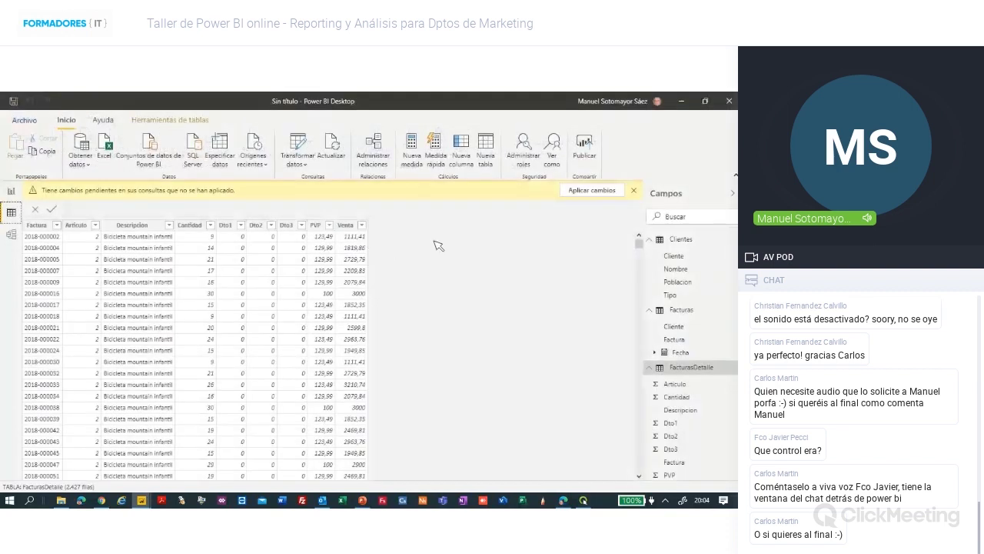
pyautogui.click(591, 192)
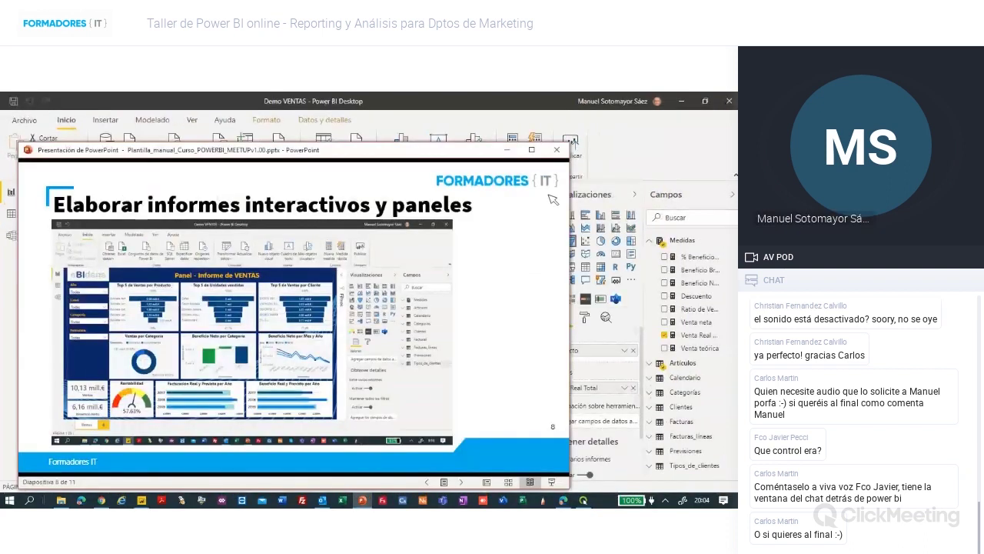
# Switch from the PowerPoint slide to the Demo VENTAS report in Power BI Desktop.
pyautogui.click(641, 159)
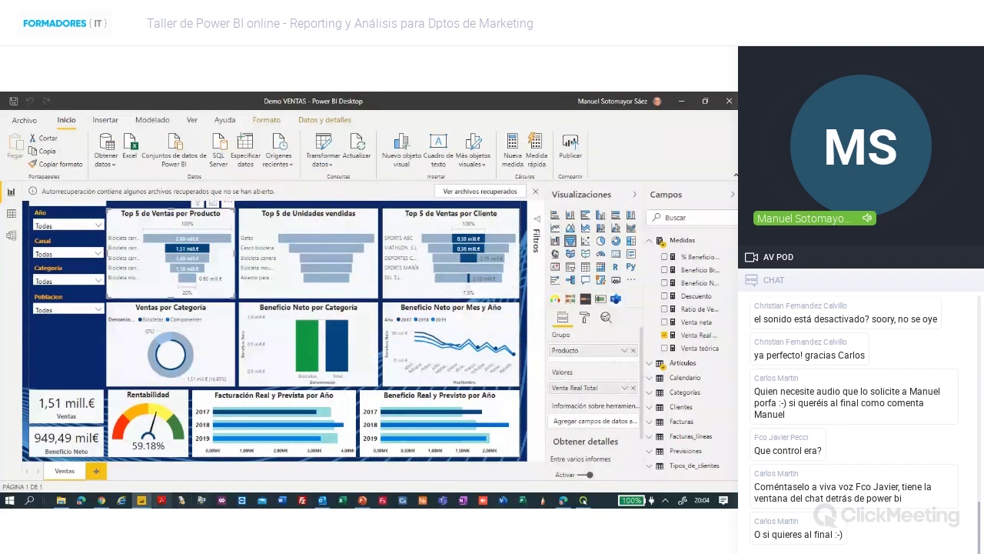
pyautogui.click(141, 501)
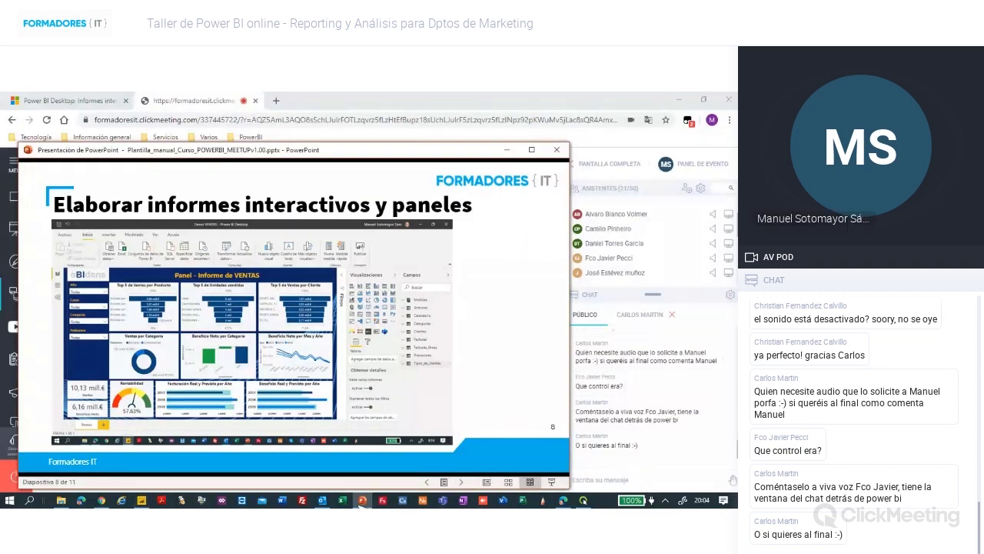
pyautogui.click(150, 502)
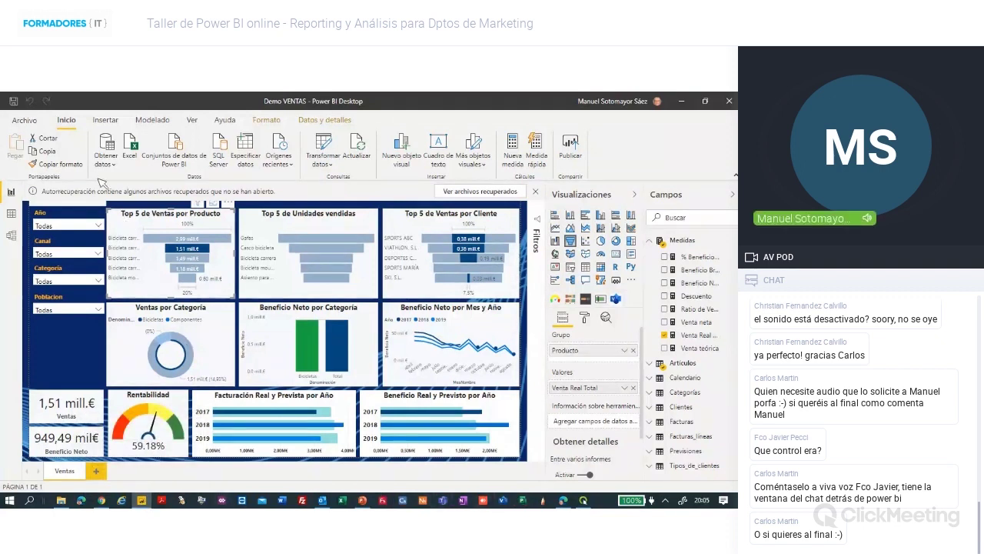
# Examine the data of the Artículos and Categorías tables, and the relationships between all tables in the model diagram.
pyautogui.click(12, 215)
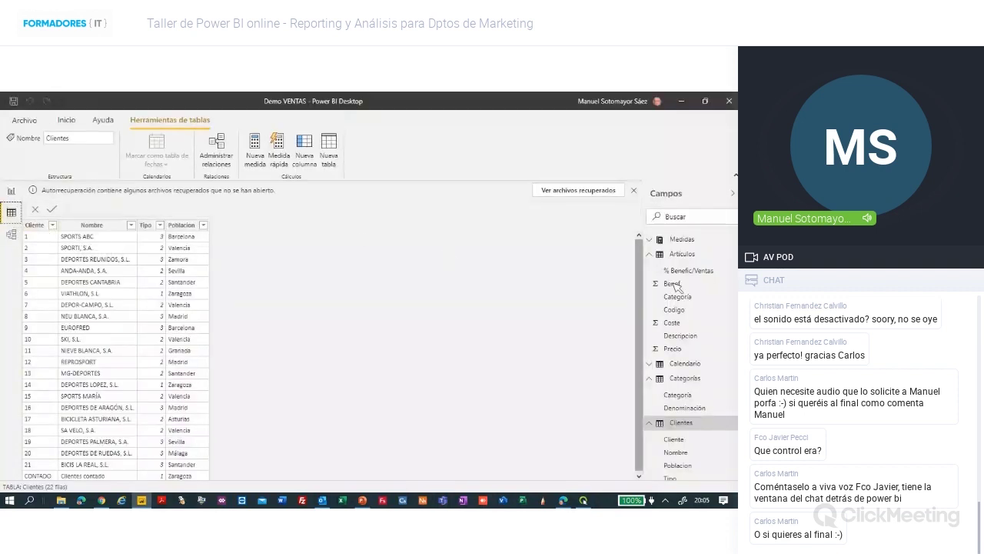
pyautogui.click(650, 254)
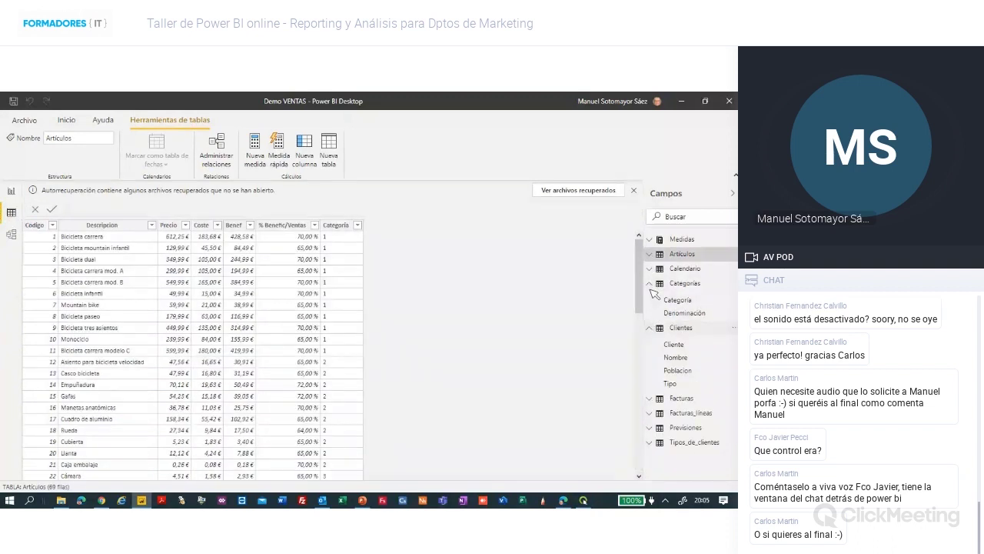
pyautogui.click(651, 284)
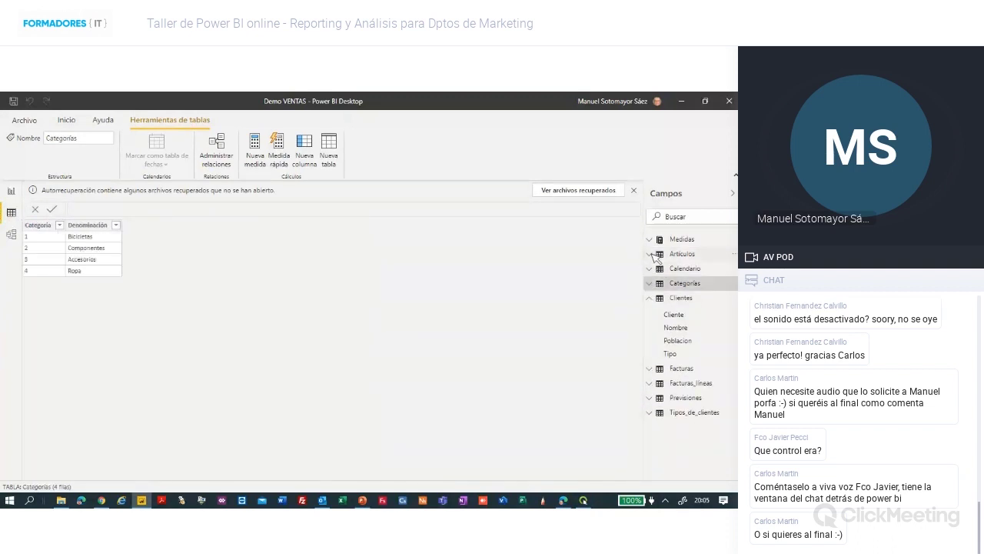
pyautogui.click(650, 254)
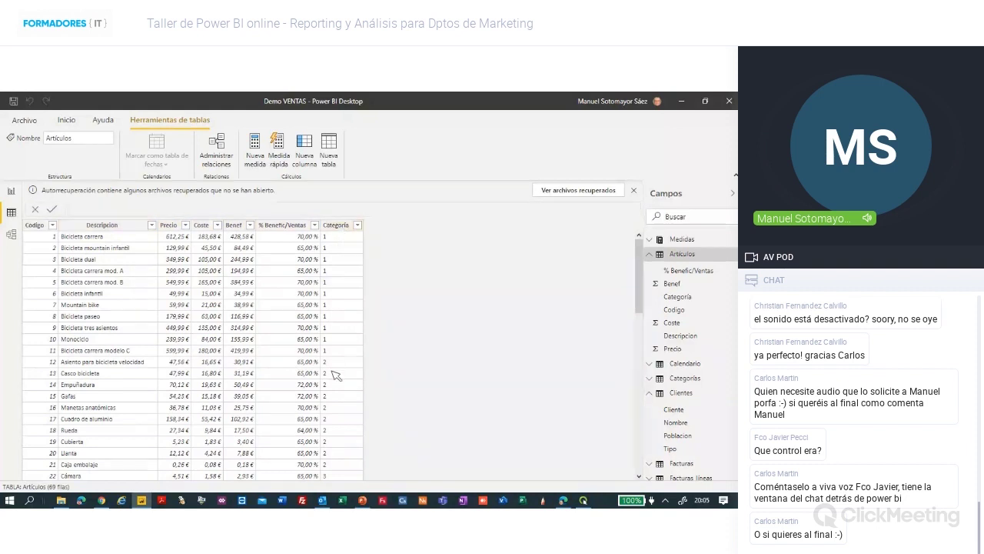
pyautogui.click(12, 235)
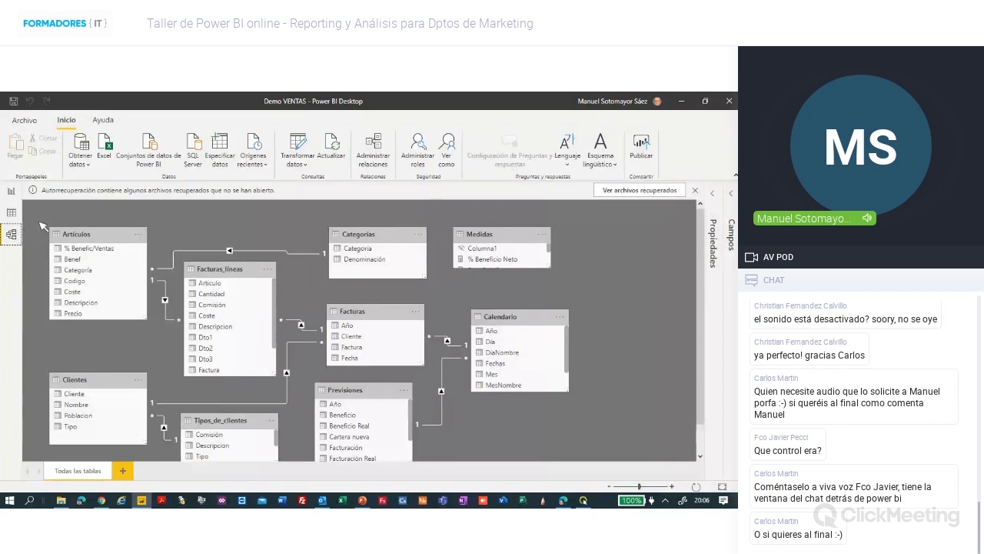
# Return to the report, add a new page and place a table on it with the Nombre field from Clientes.
pyautogui.click(11, 191)
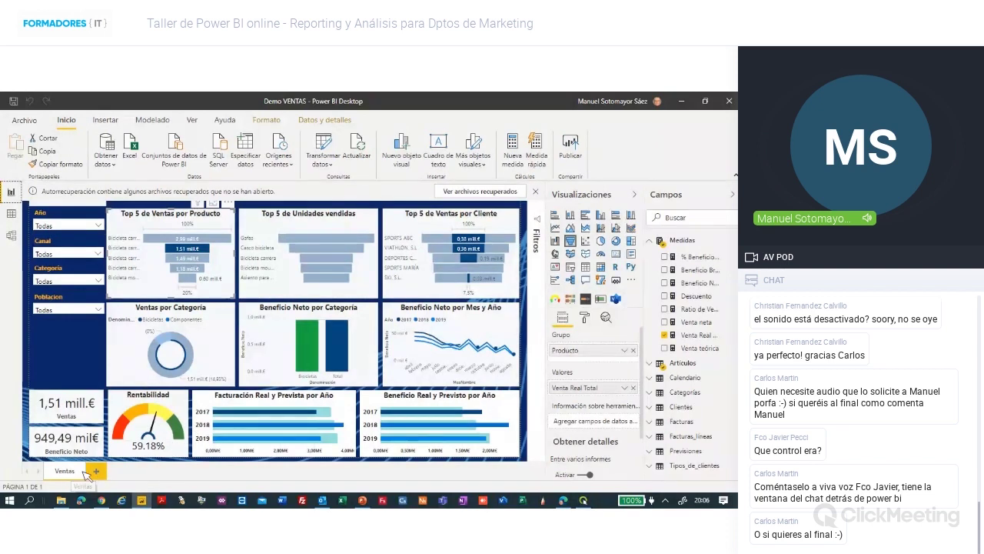
pyautogui.click(97, 471)
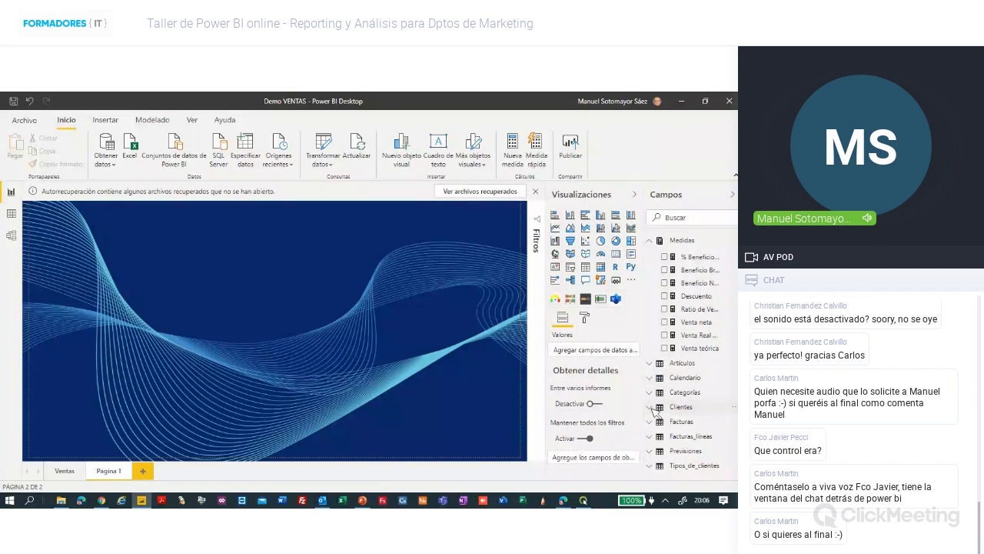
pyautogui.click(654, 410)
pyautogui.click(665, 436)
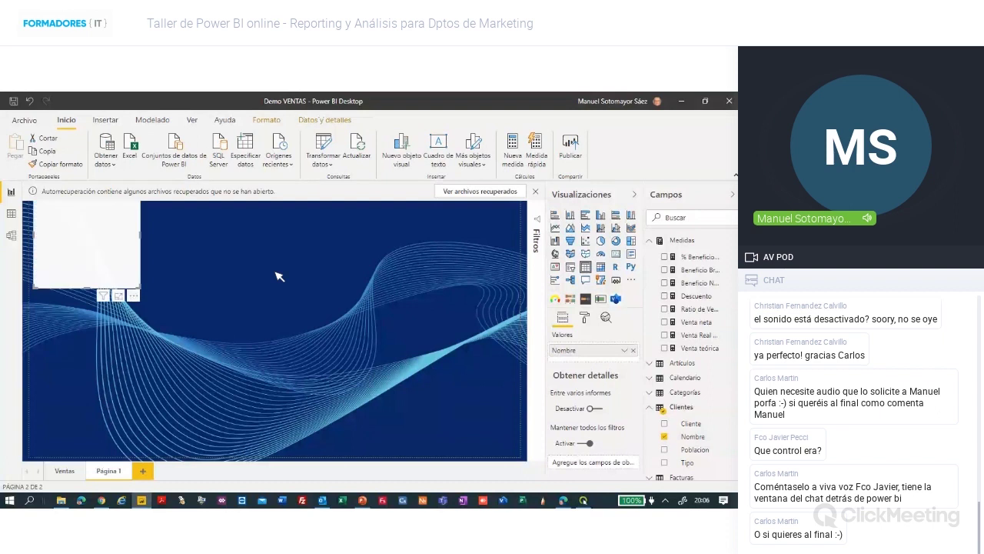
# Set the grid text size of the client Nombre table to 15 pt and deselect the table.
pyautogui.click(584, 320)
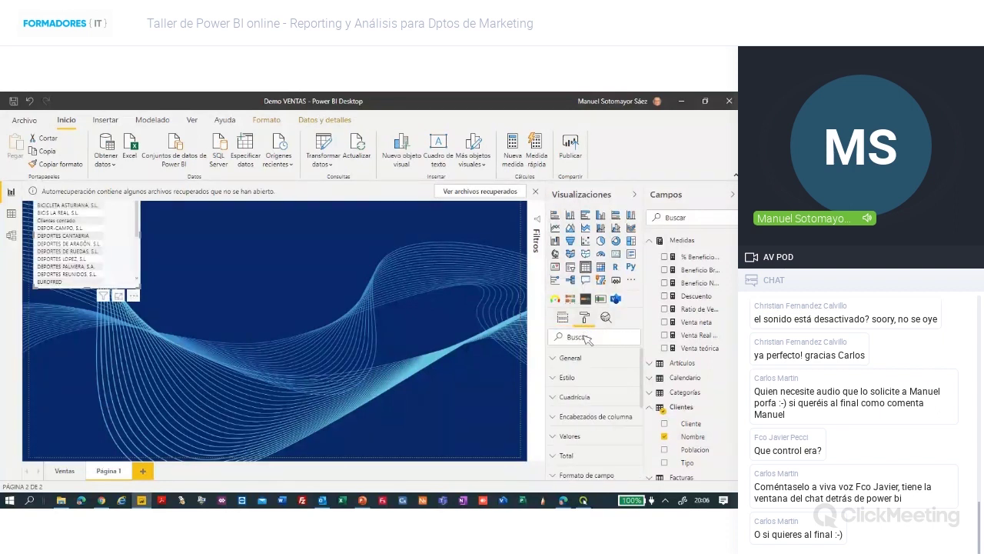
pyautogui.click(572, 397)
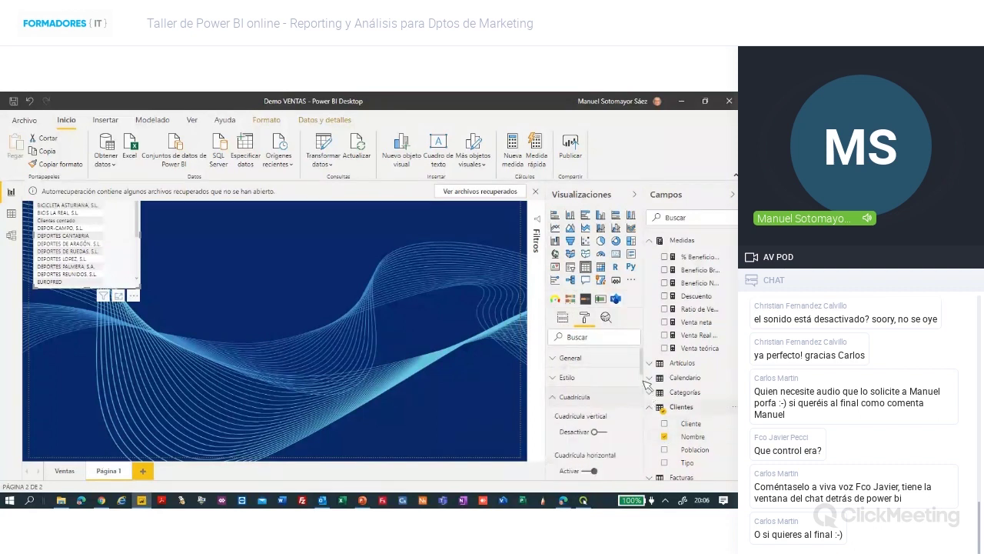
pyautogui.moveTo(646, 372); pyautogui.dragTo(653, 429)
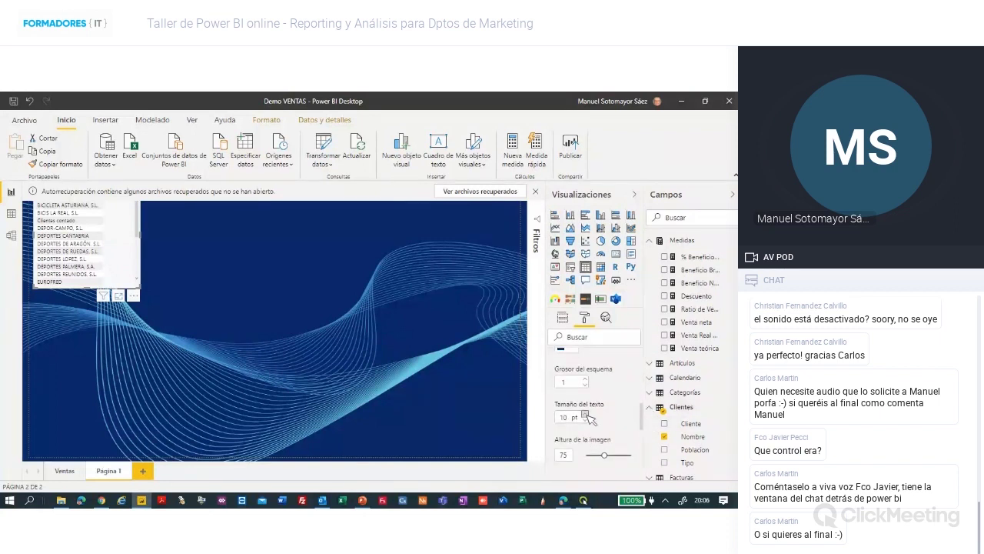
pyautogui.click(585, 414)
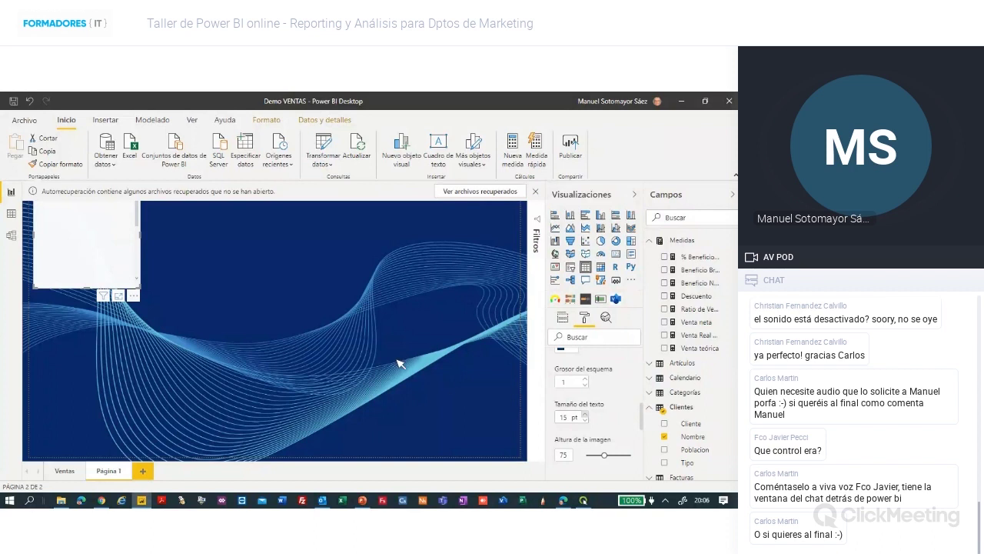
pyautogui.click(171, 274)
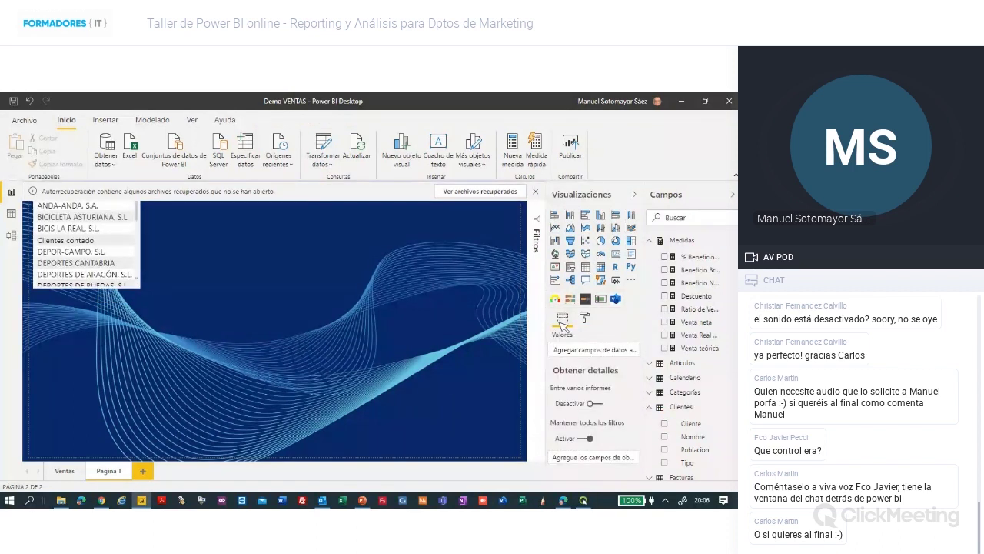
# Add a second table with the Descripcion, Venta and Cantidad fields from Facturas_líneas.
pyautogui.click(653, 241)
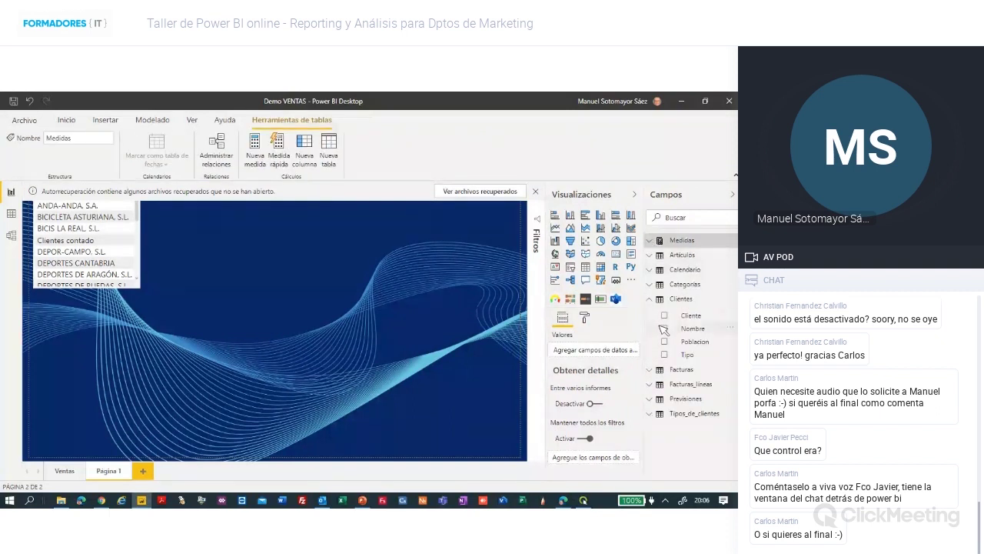
pyautogui.click(653, 387)
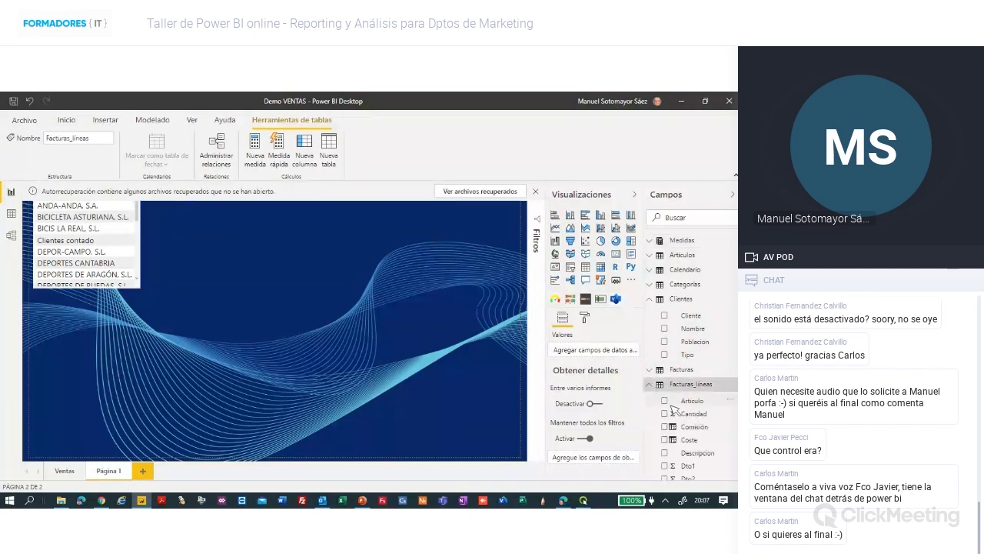
pyautogui.click(664, 453)
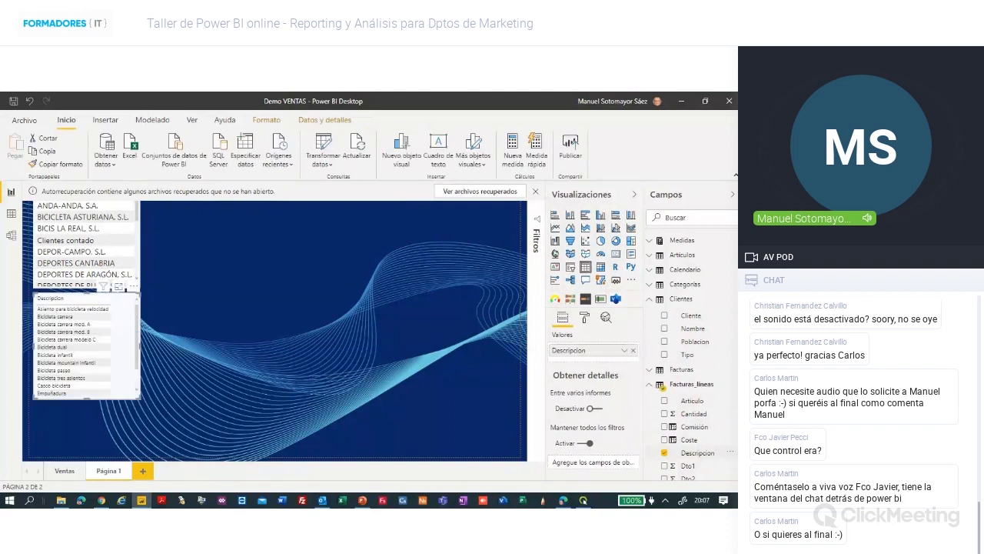
pyautogui.scroll(-5, 734, 478)
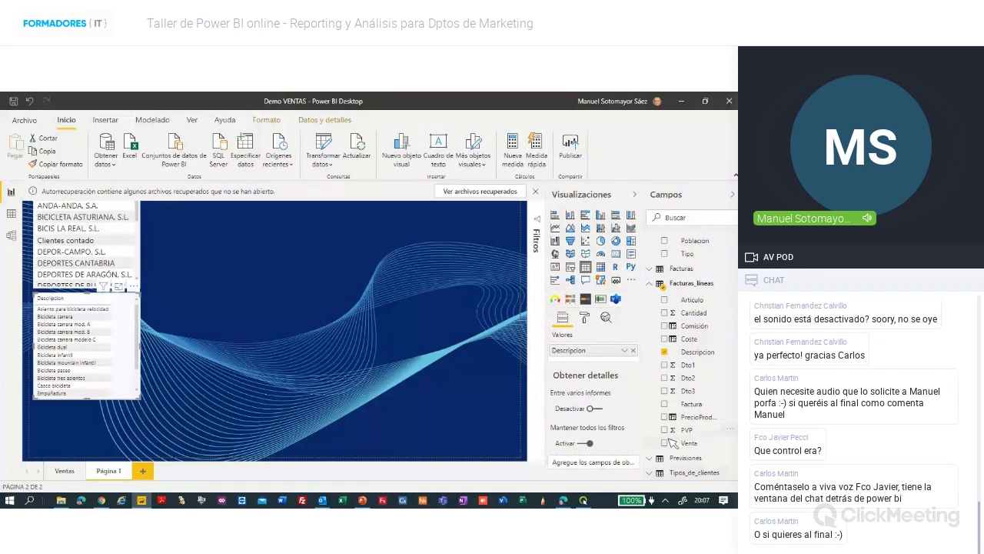
pyautogui.click(665, 443)
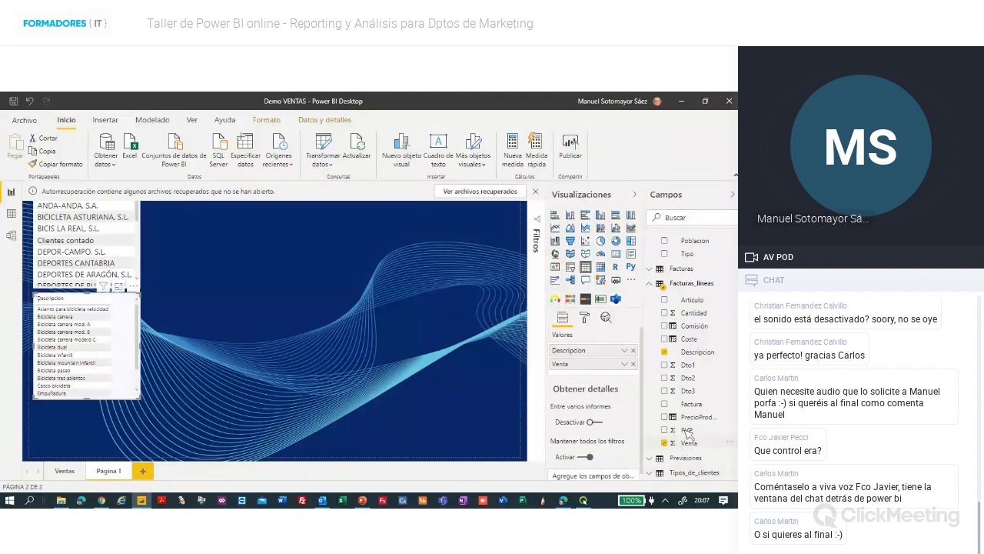
pyautogui.click(665, 313)
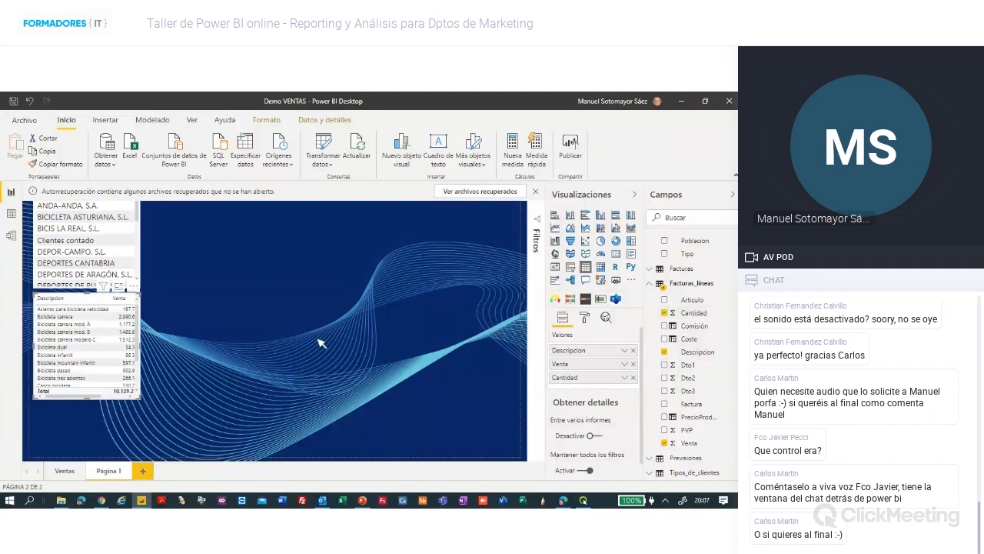
# Set the product sales table's grid text size to 15 pt and enlarge it so all three columns fit.
pyautogui.click(586, 319)
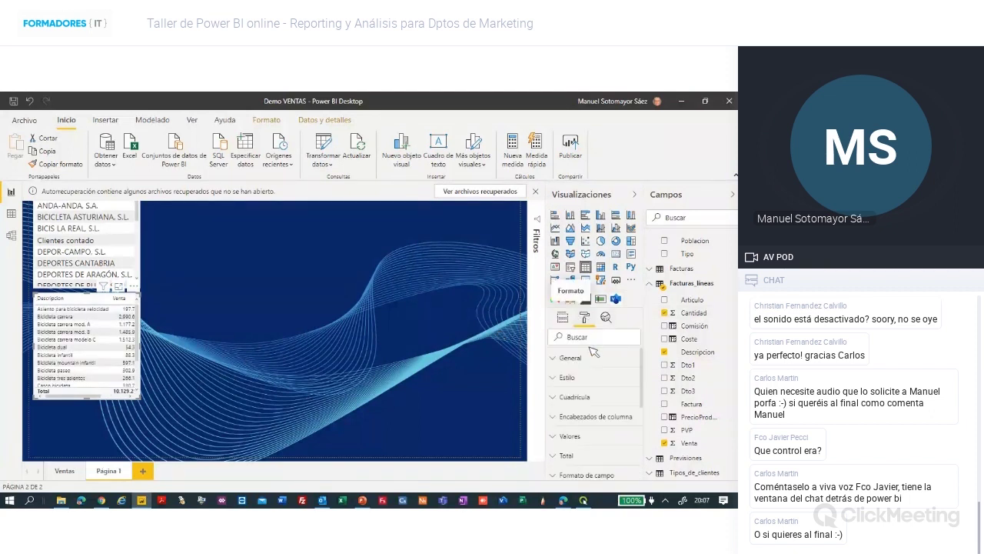
pyautogui.click(608, 399)
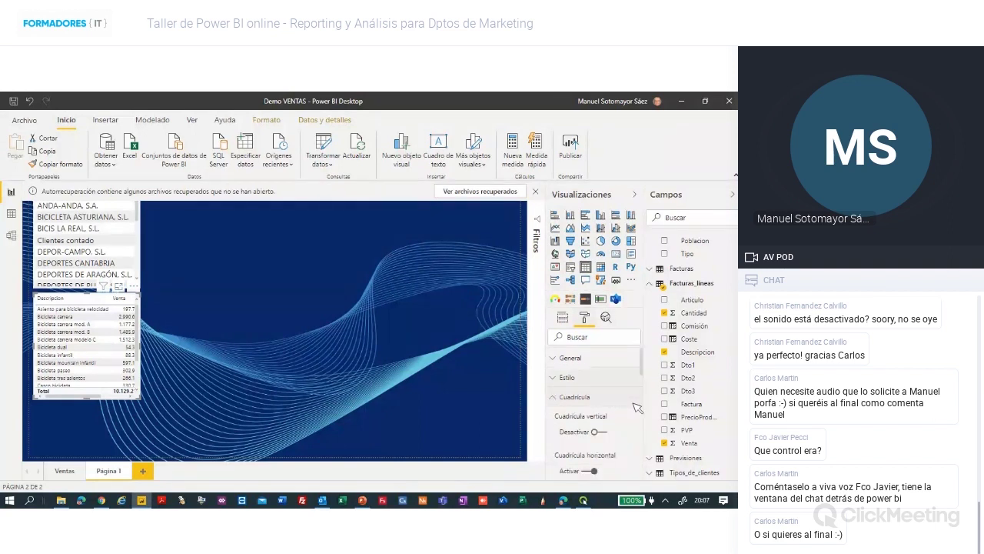
pyautogui.scroll(-5, 638, 411)
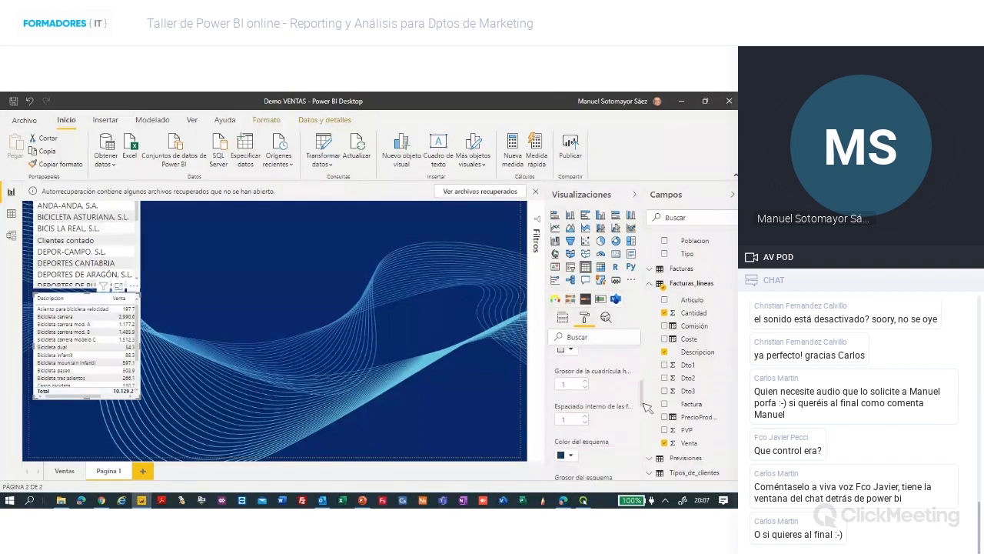
pyautogui.scroll(-1, 644, 425)
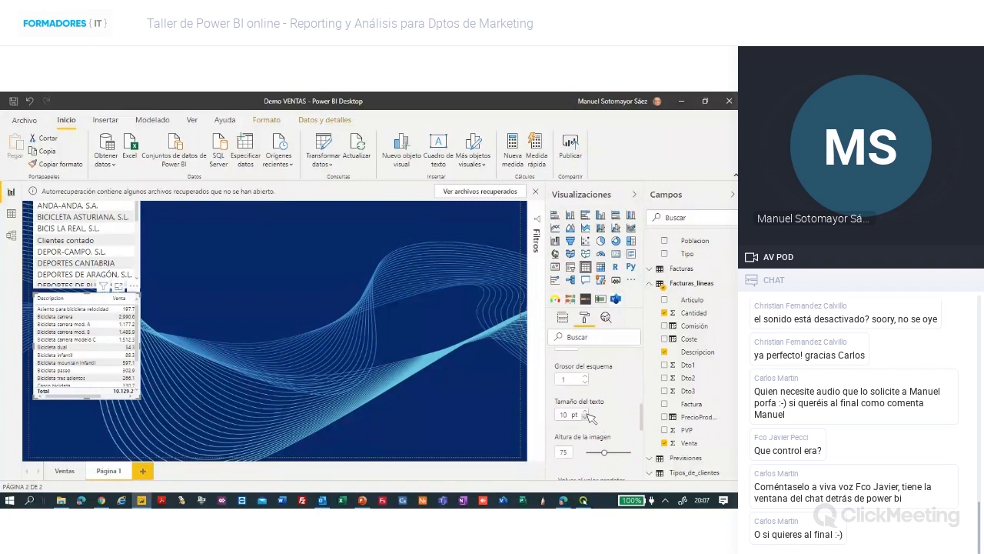
pyautogui.click(585, 412)
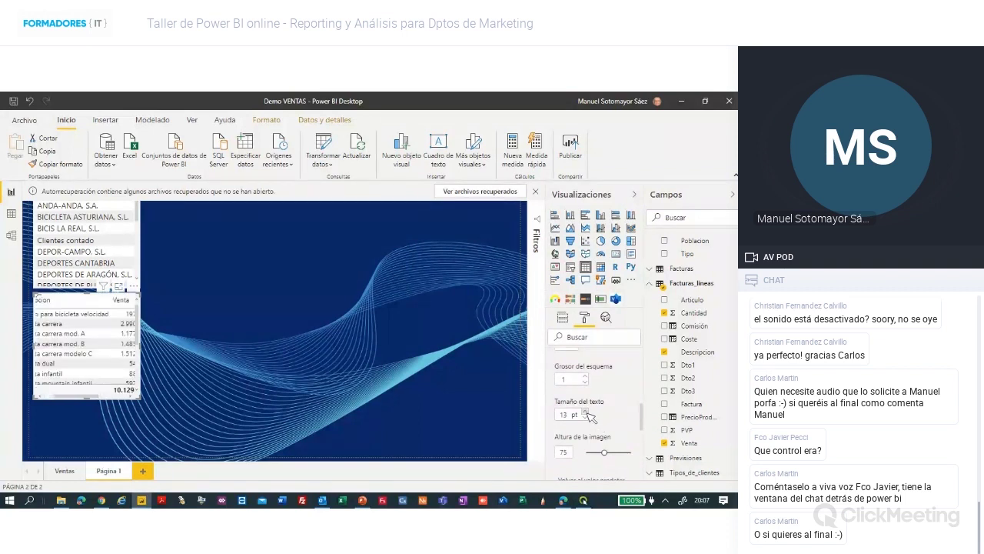
pyautogui.click(585, 412)
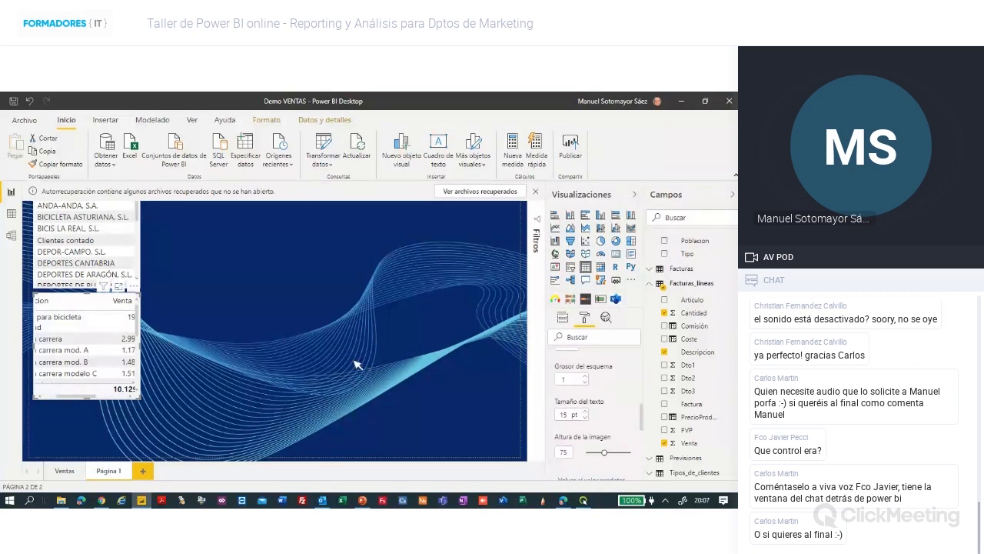
pyautogui.moveTo(174, 403); pyautogui.dragTo(277, 429)
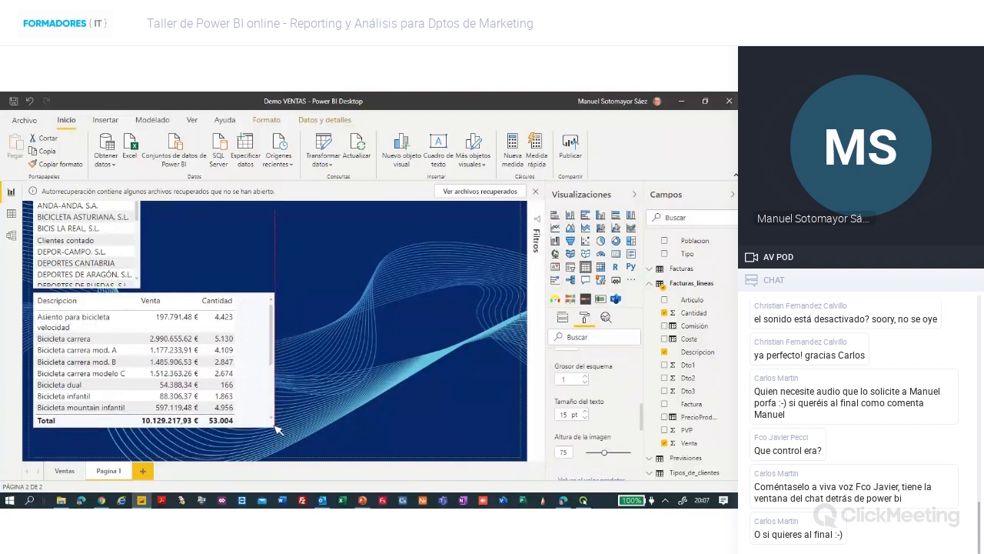
pyautogui.click(422, 256)
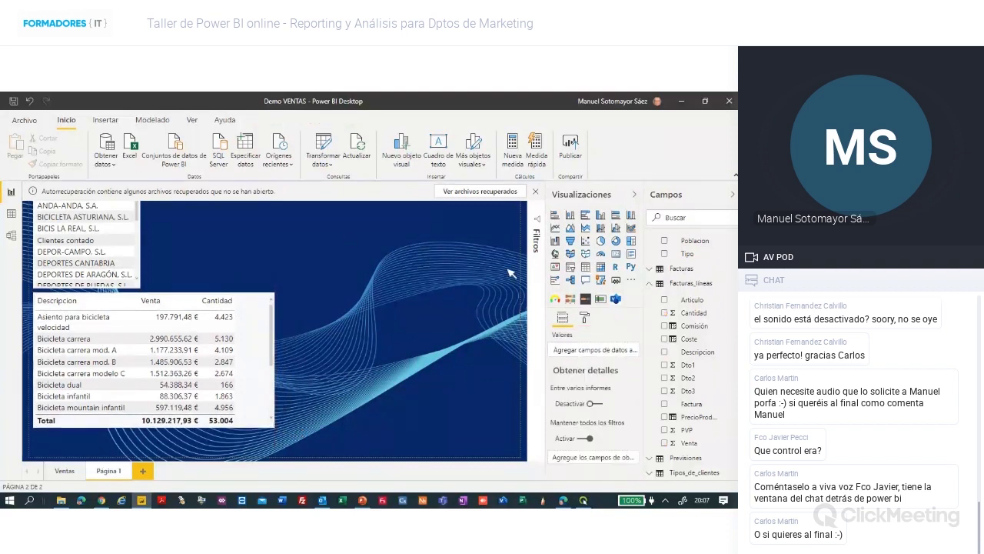
# Add a table with the Poblacion field from Clientes and set its grid text size to 16 pt.
pyautogui.click(665, 241)
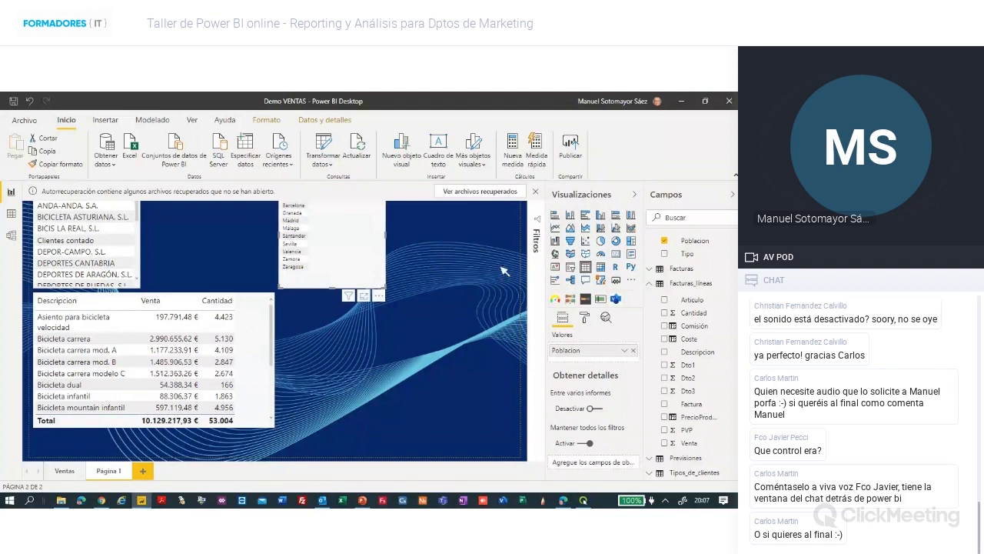
pyautogui.click(585, 317)
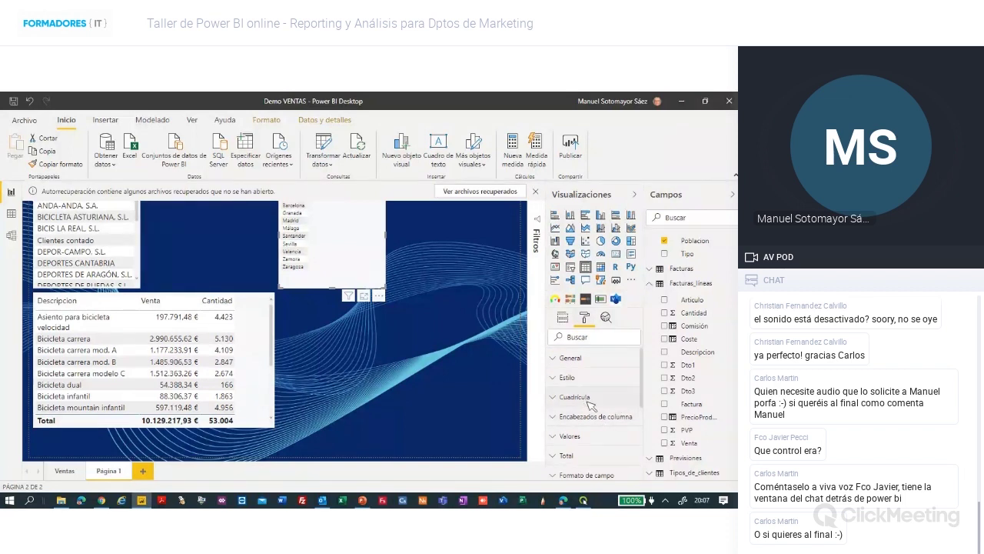
pyautogui.click(590, 398)
pyautogui.scroll(-1, 646, 396)
pyautogui.scroll(-5, 646, 407)
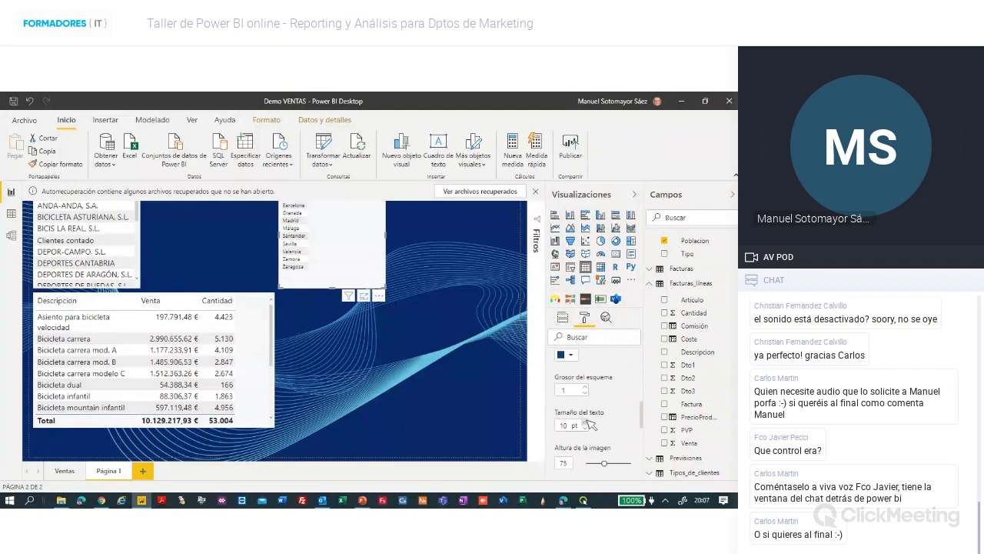
pyautogui.click(585, 421)
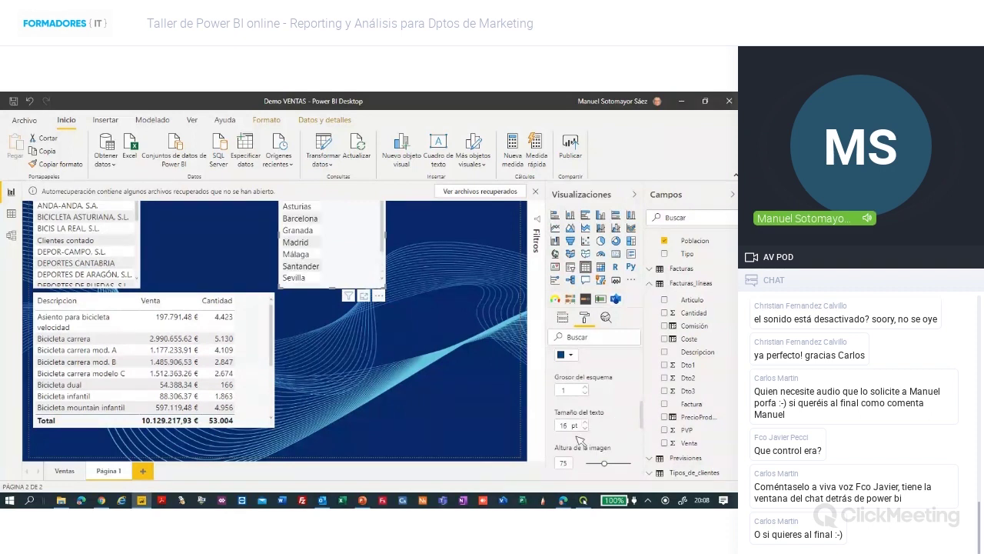
# Move the Poblacion table to the upper right corner of the report page.
pyautogui.click(410, 332)
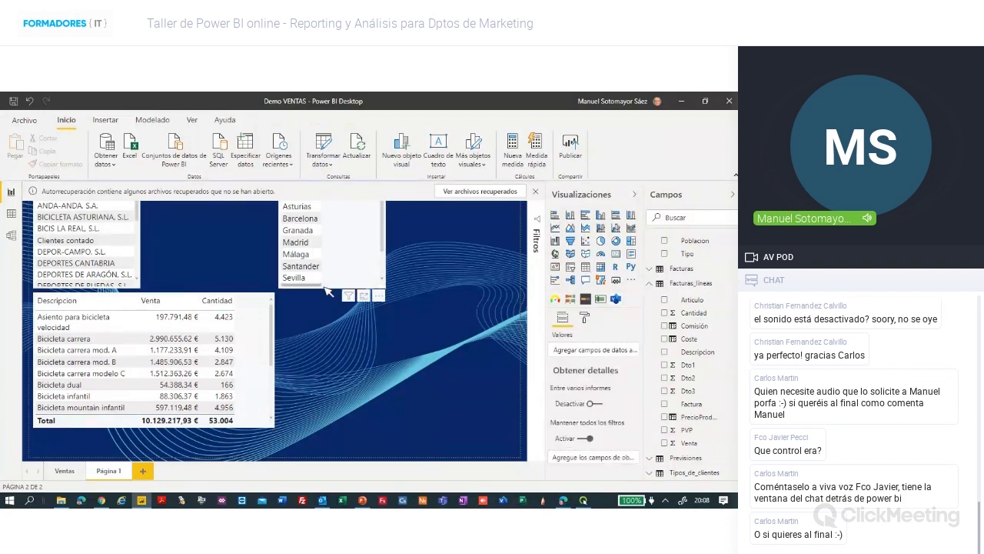
pyautogui.click(365, 269)
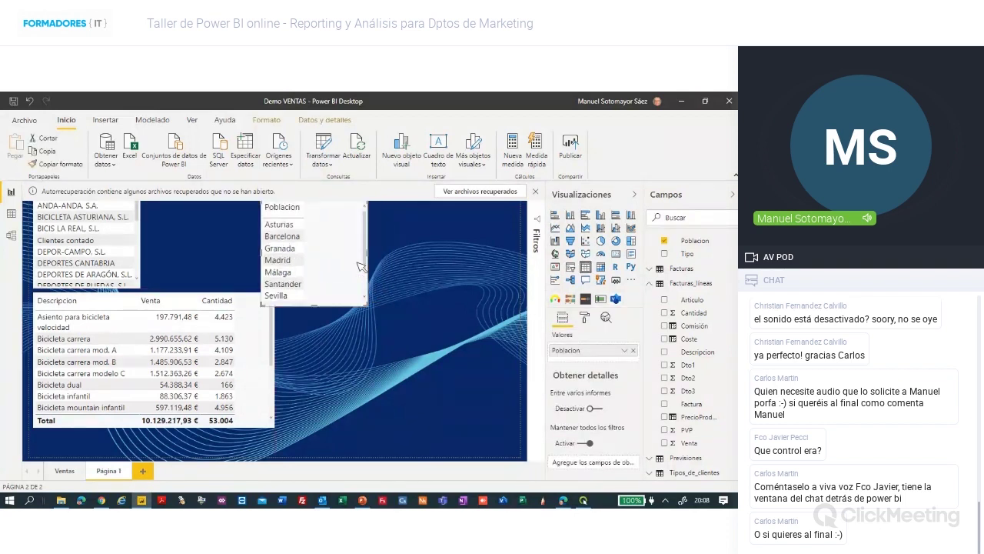
pyautogui.moveTo(385, 268); pyautogui.dragTo(506, 271)
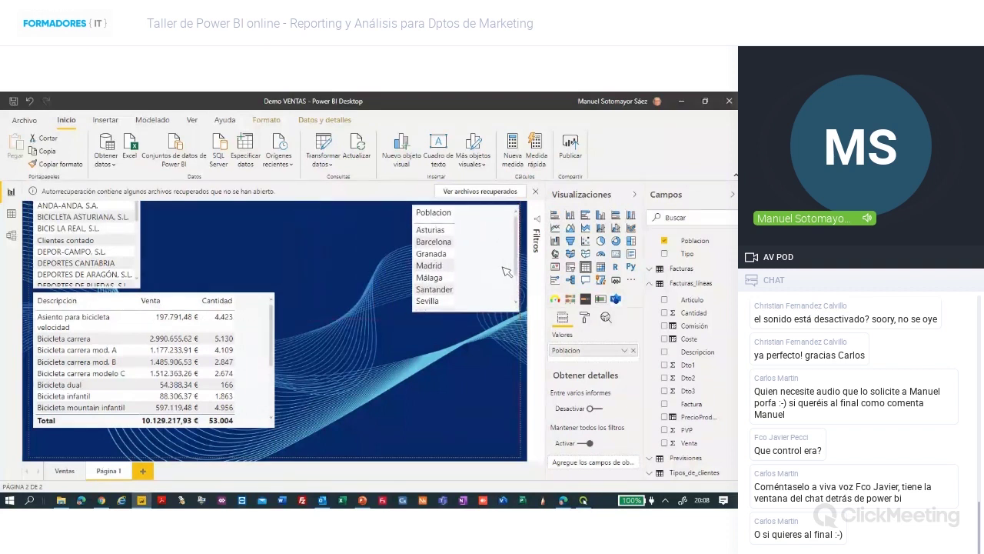
# Cross-filter the page by Madrid, try Bicicleta carrera modelo C in the product table, and filter by Madrid again.
pyautogui.click(428, 265)
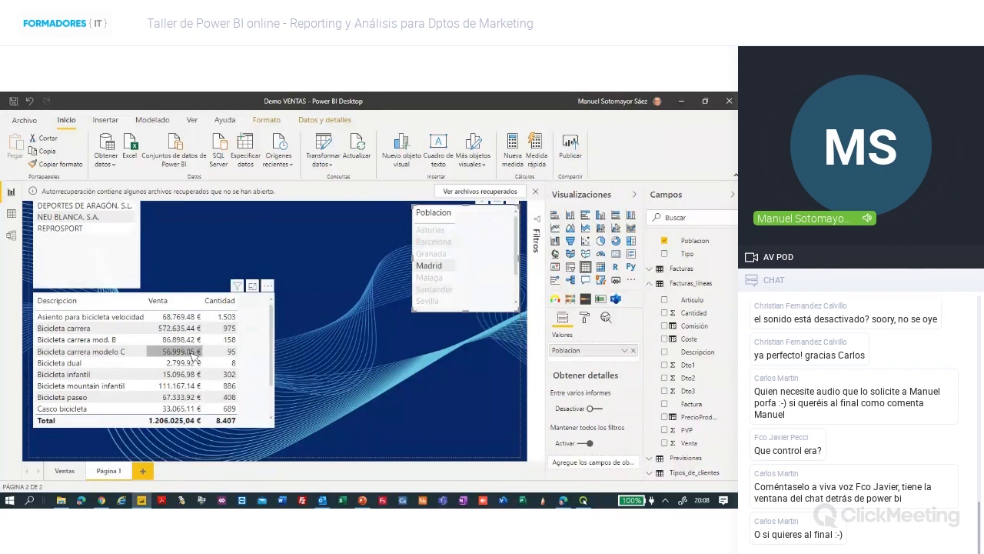
pyautogui.click(192, 353)
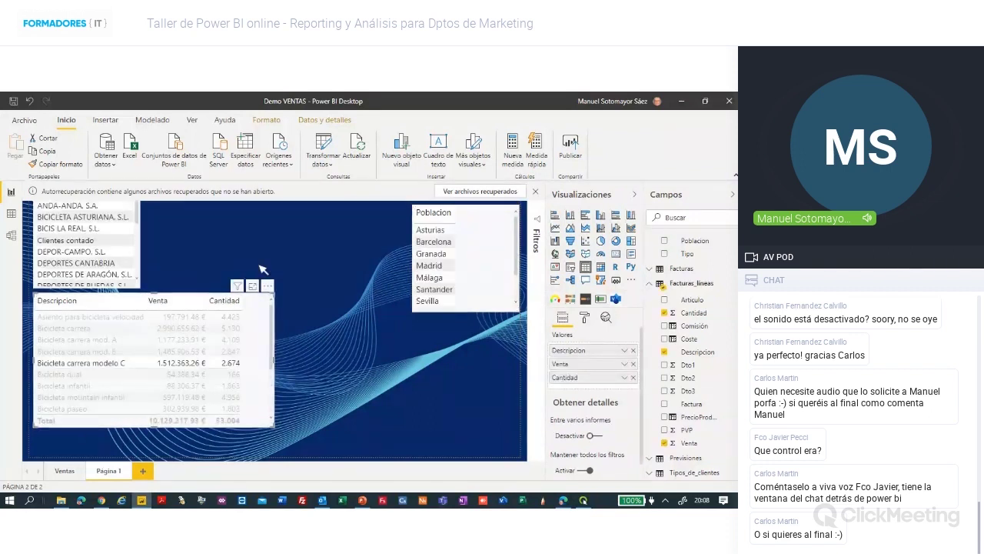
pyautogui.click(438, 266)
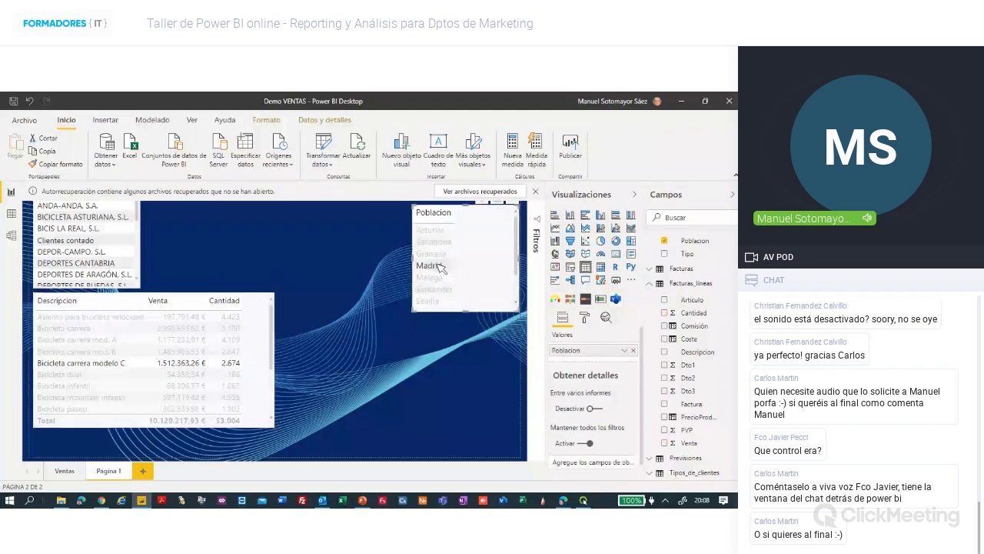
pyautogui.click(315, 319)
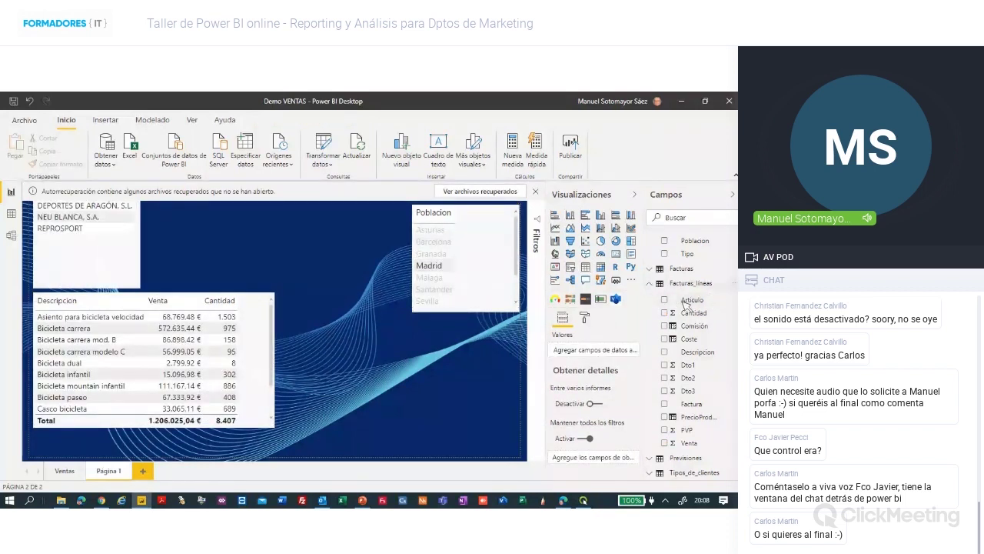
# Add a table with the Denominación field from Categorías to the report page.
pyautogui.click(652, 285)
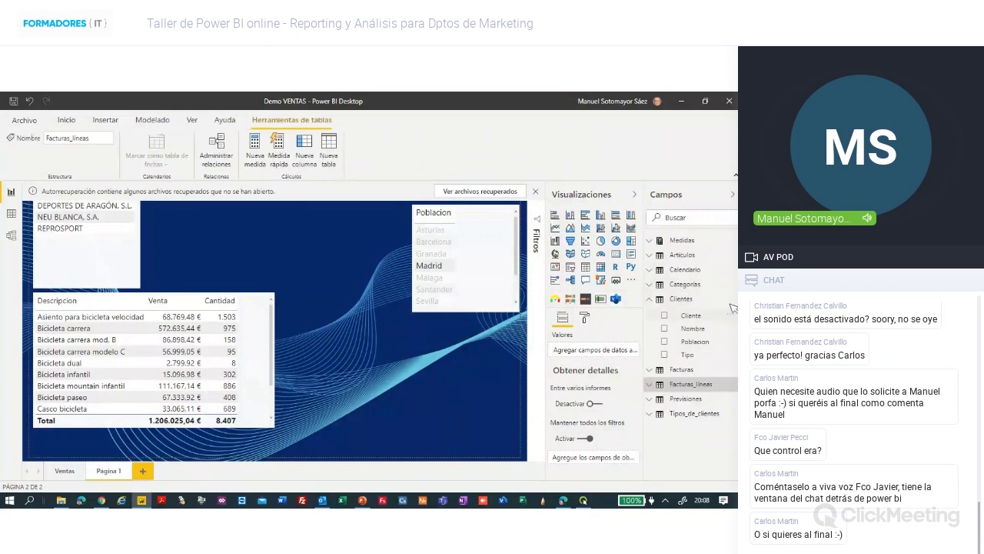
pyautogui.click(652, 255)
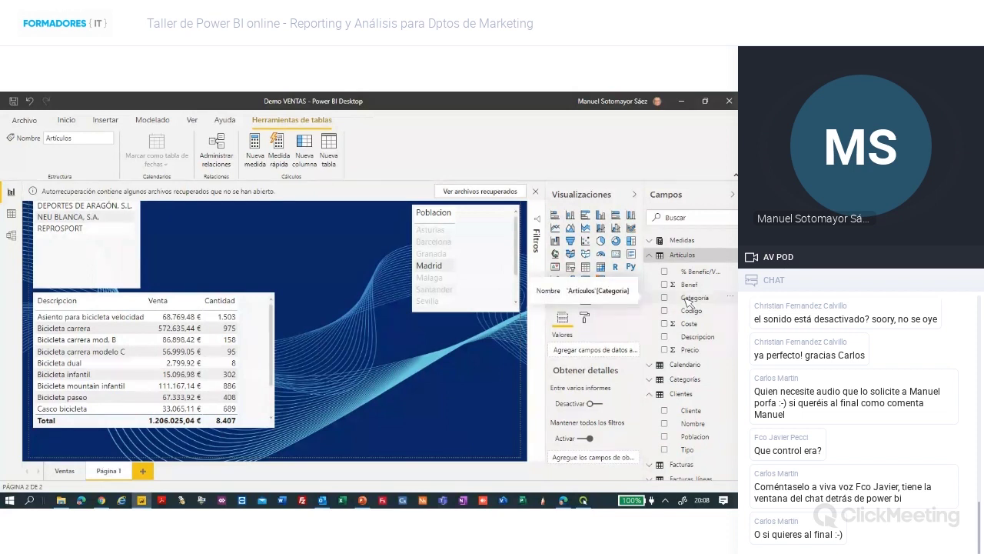
pyautogui.click(651, 395)
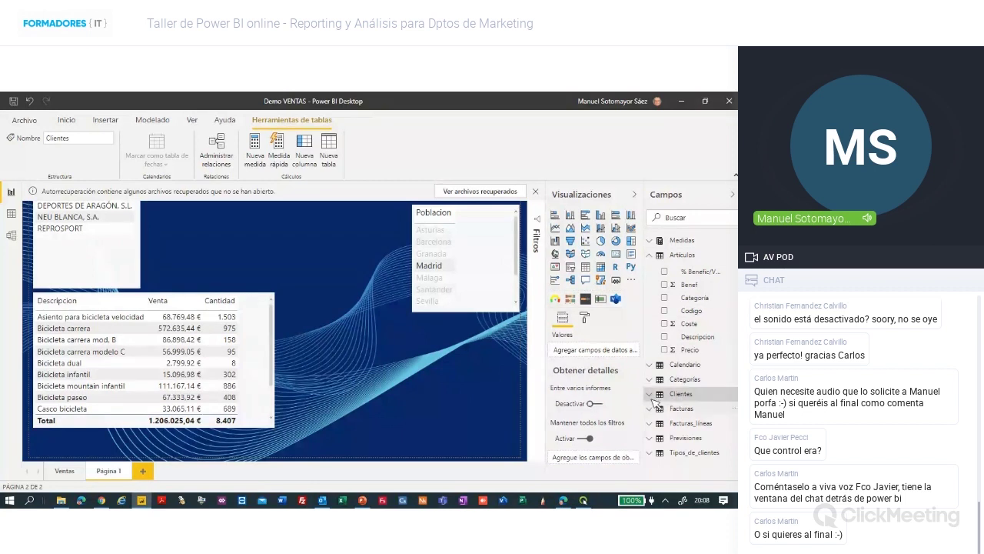
pyautogui.click(650, 380)
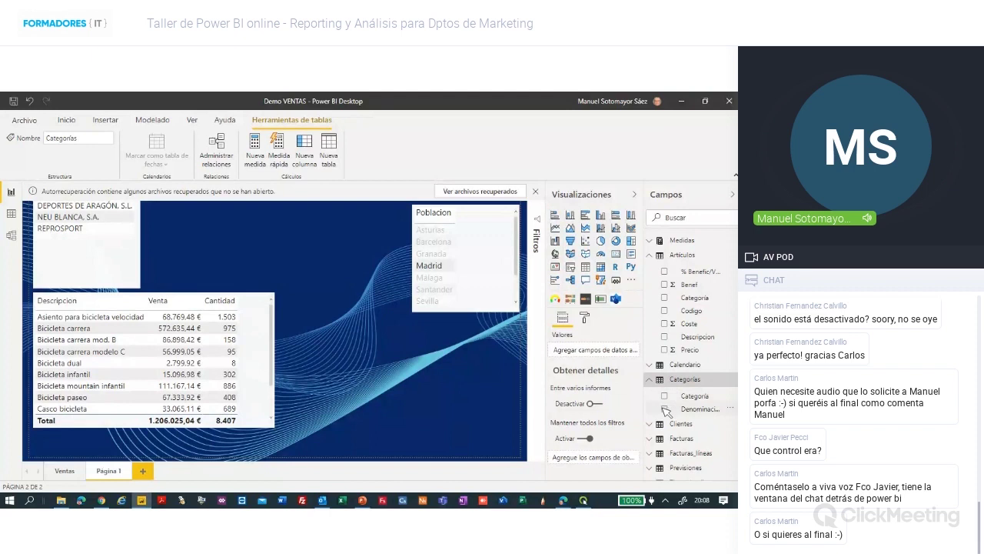
pyautogui.click(666, 410)
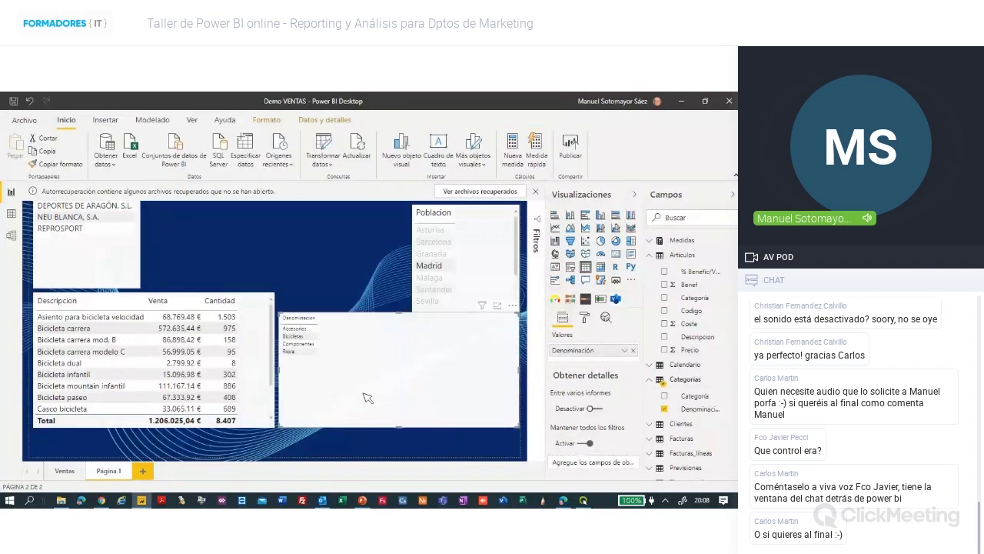
# Shrink the Denominación table to a compact size and set its grid text size to 16 pt.
pyautogui.moveTo(403, 428); pyautogui.dragTo(390, 363)
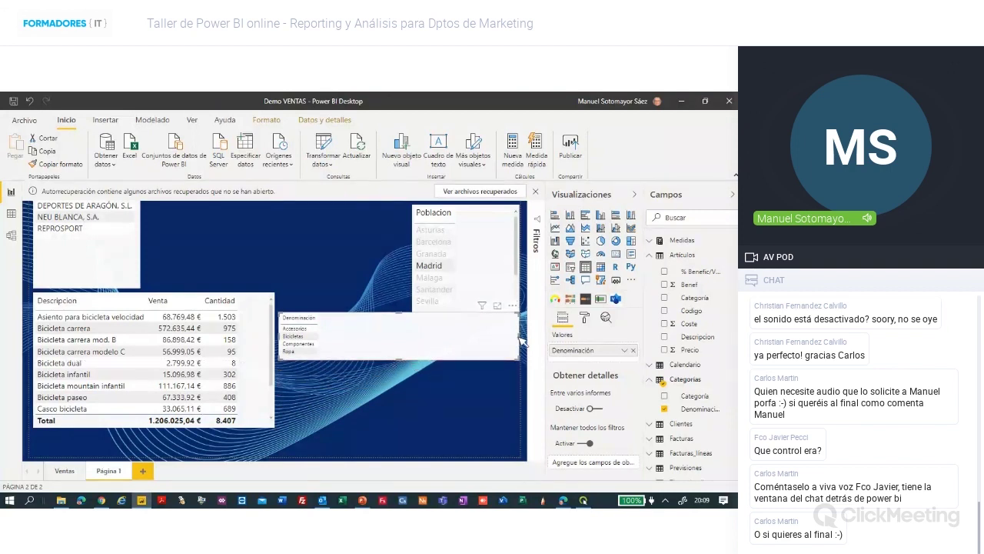
pyautogui.moveTo(522, 341); pyautogui.dragTo(440, 391)
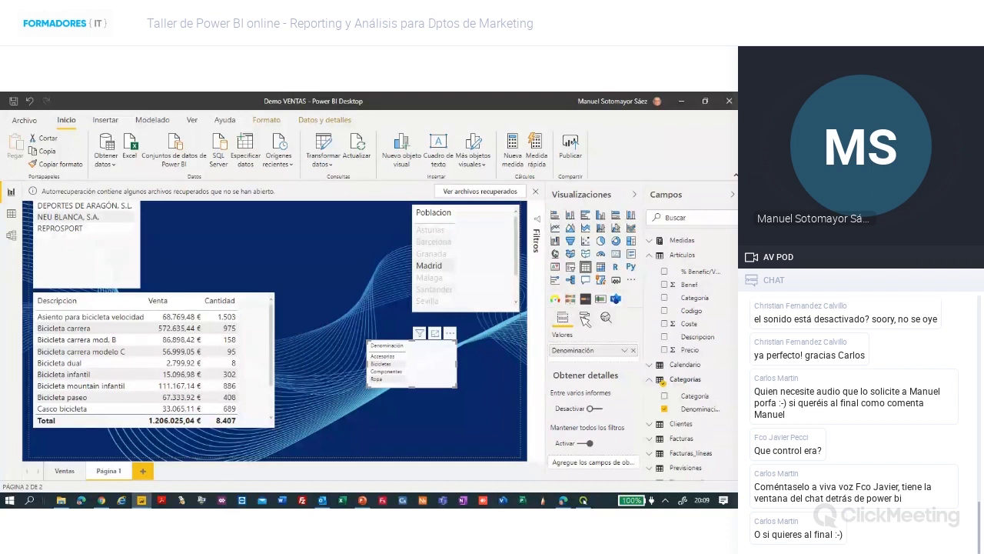
pyautogui.click(585, 318)
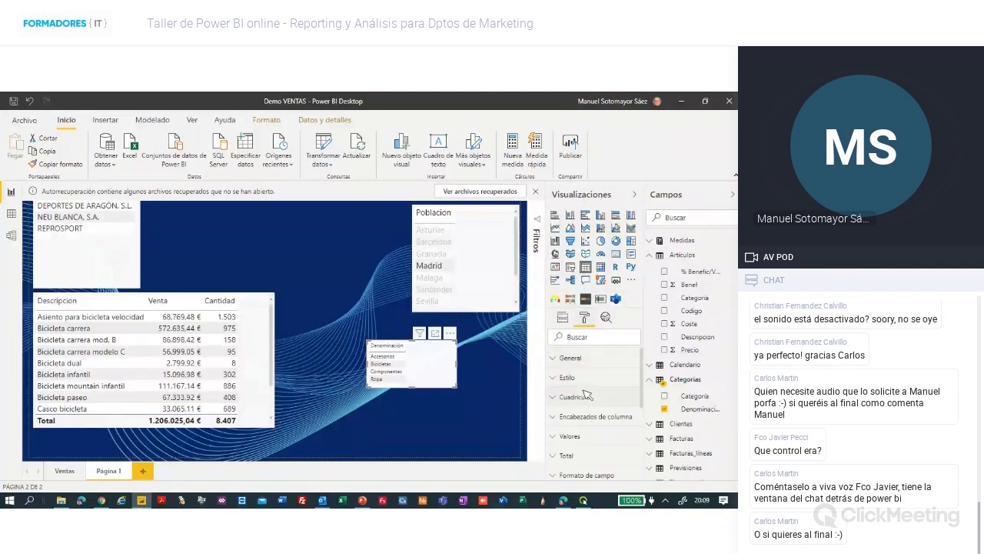
pyautogui.scroll(-1, 648, 395)
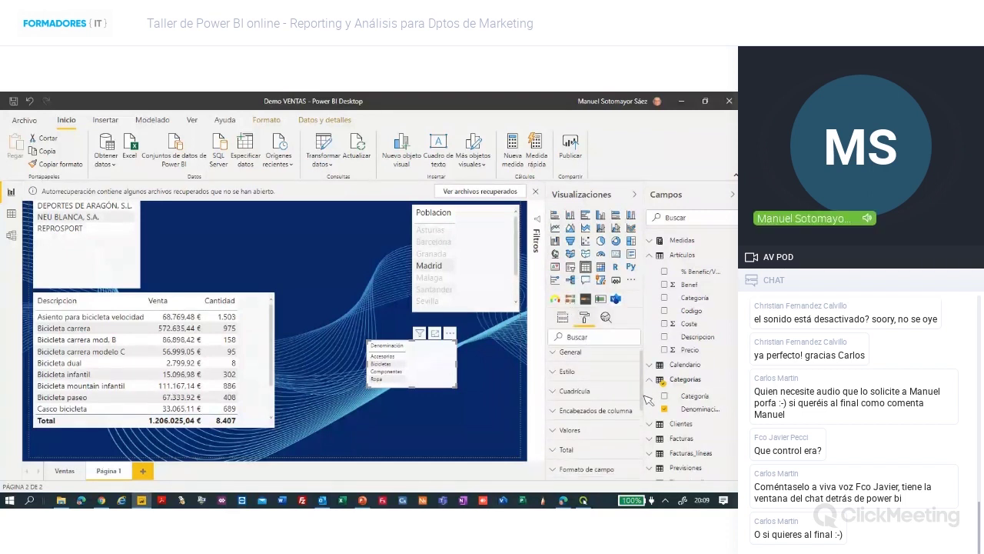
pyautogui.click(597, 388)
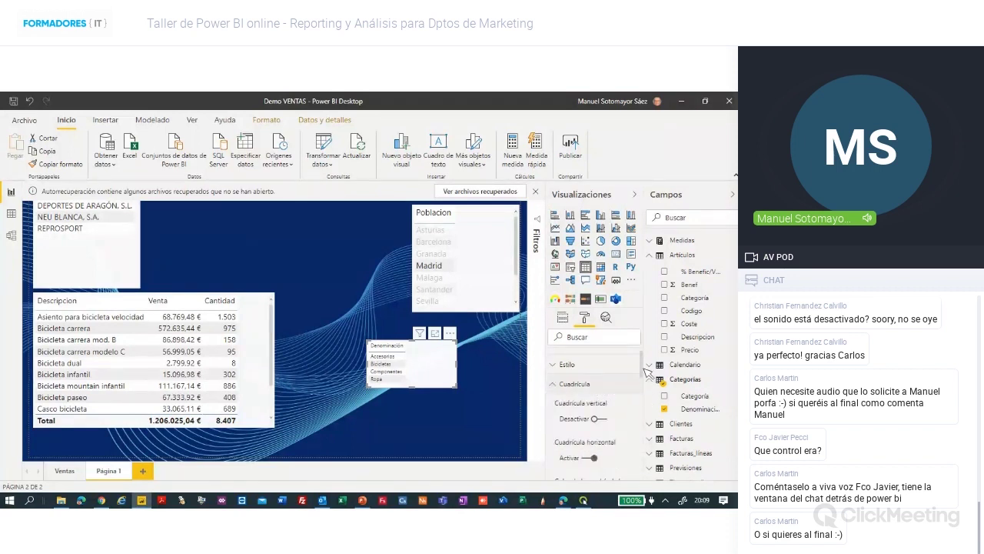
pyautogui.moveTo(646, 372); pyautogui.dragTo(644, 425)
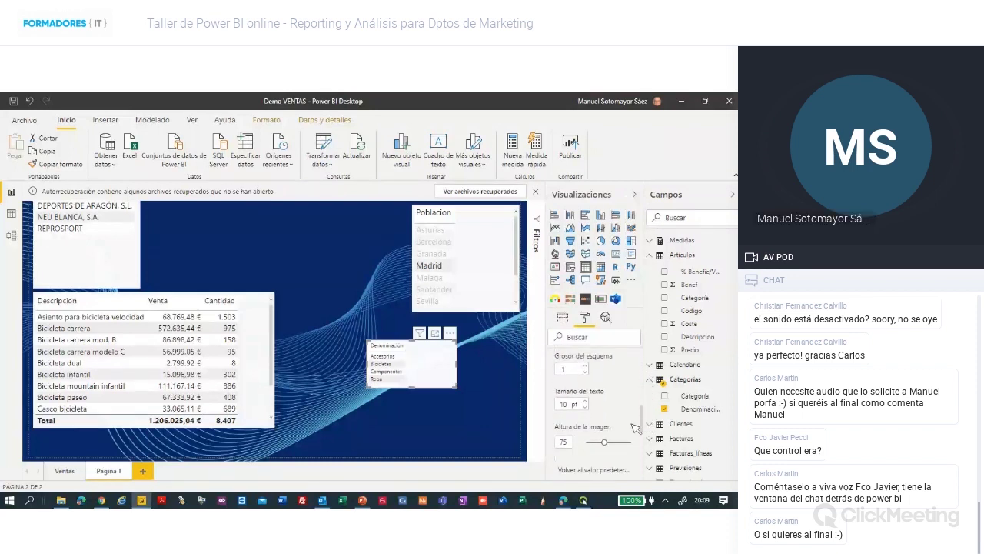
pyautogui.click(585, 400)
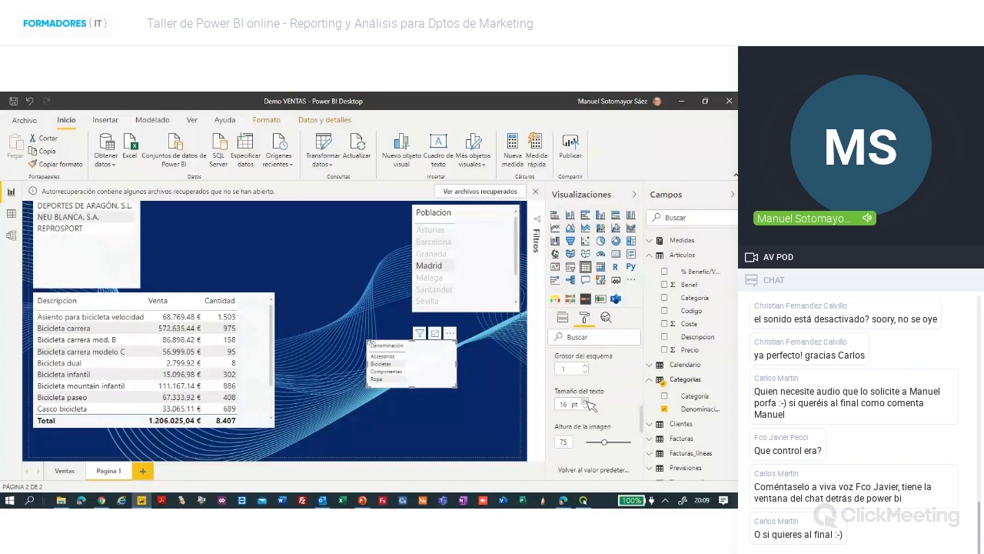
pyautogui.click(495, 429)
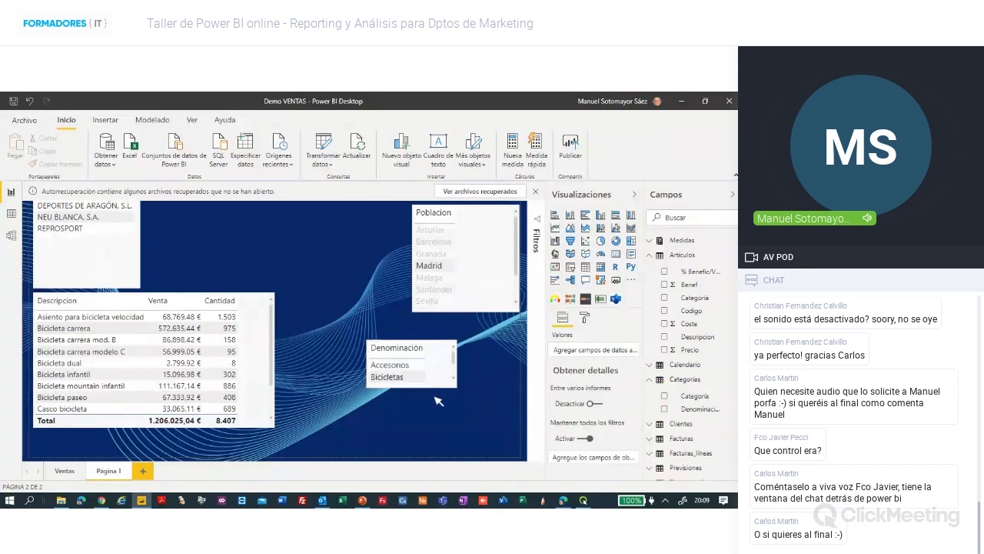
# Enlarge the Denominación table so that all its category rows fit without scrolling.
pyautogui.scroll(-2, 457, 387)
pyautogui.click(458, 389)
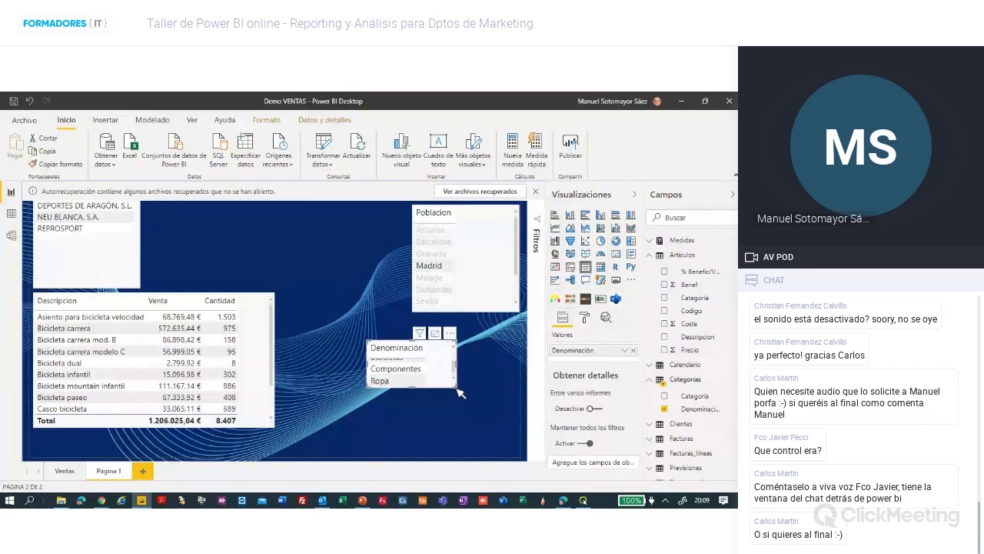
pyautogui.moveTo(459, 400); pyautogui.dragTo(461, 427)
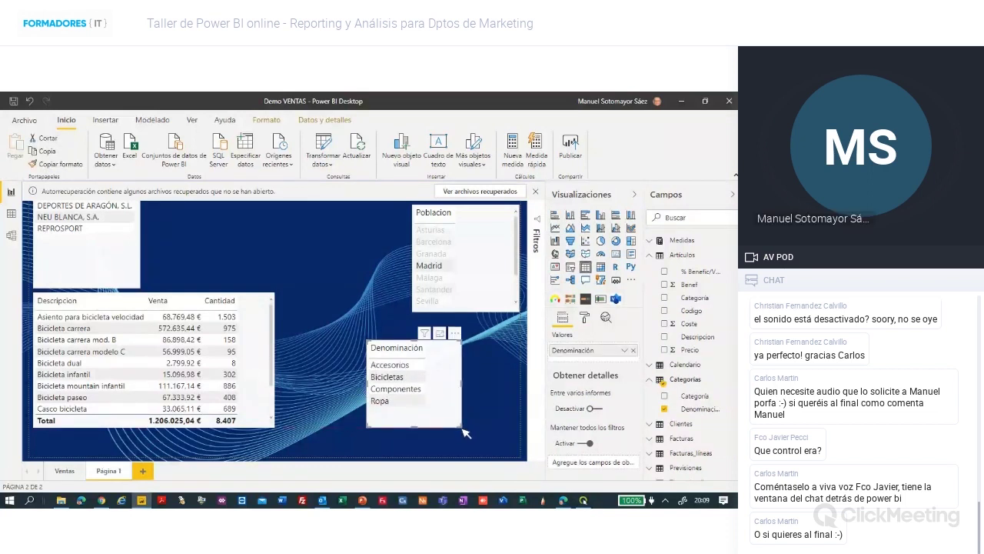
pyautogui.click(485, 378)
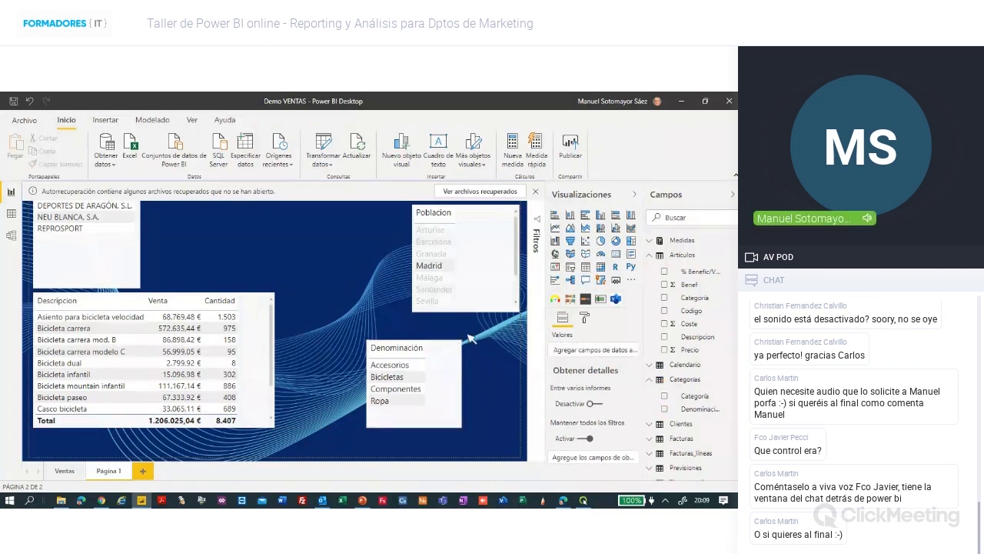
# Cross-filter the page by the categories Bicicletas, Accesorios, Ropa and Componentes in turn.
pyautogui.click(387, 376)
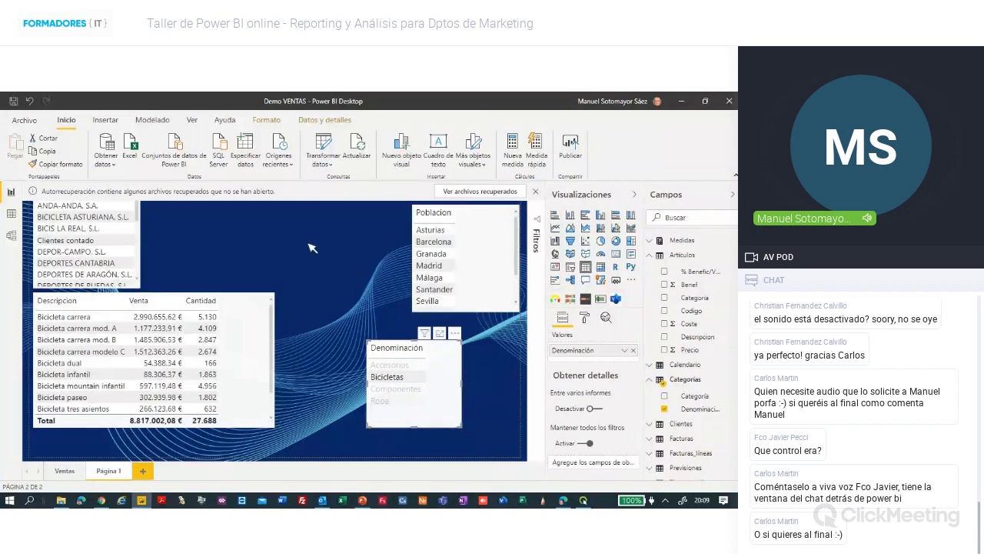
pyautogui.click(397, 365)
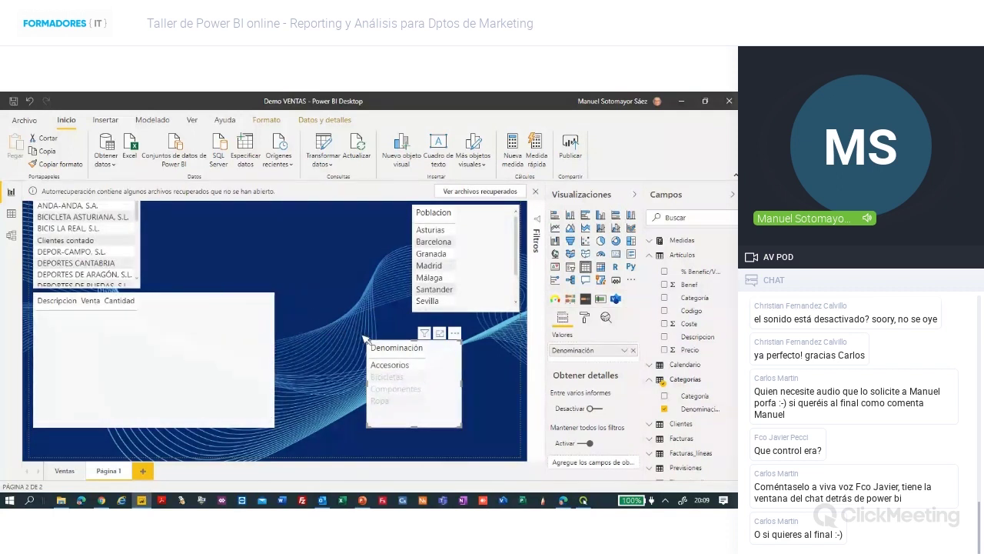
pyautogui.click(382, 401)
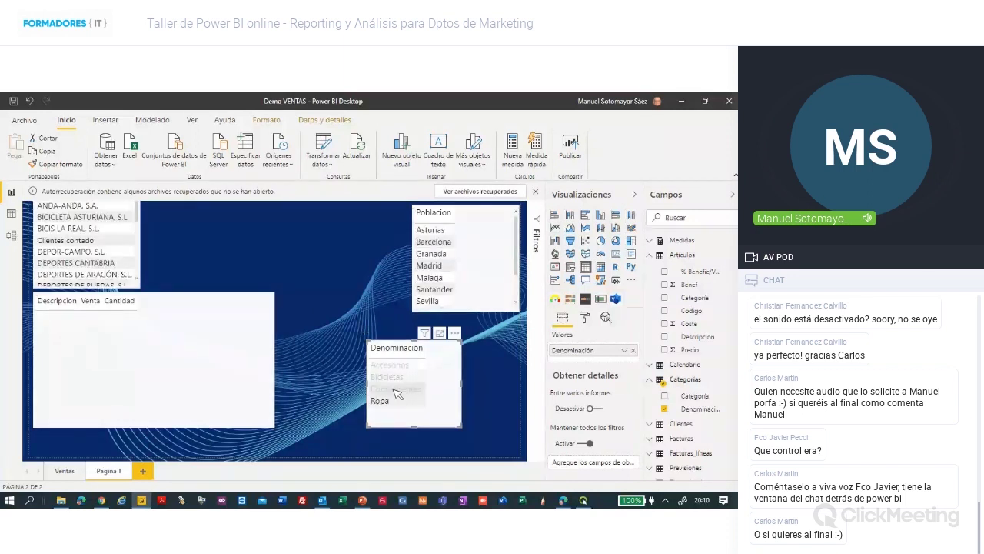
pyautogui.click(396, 390)
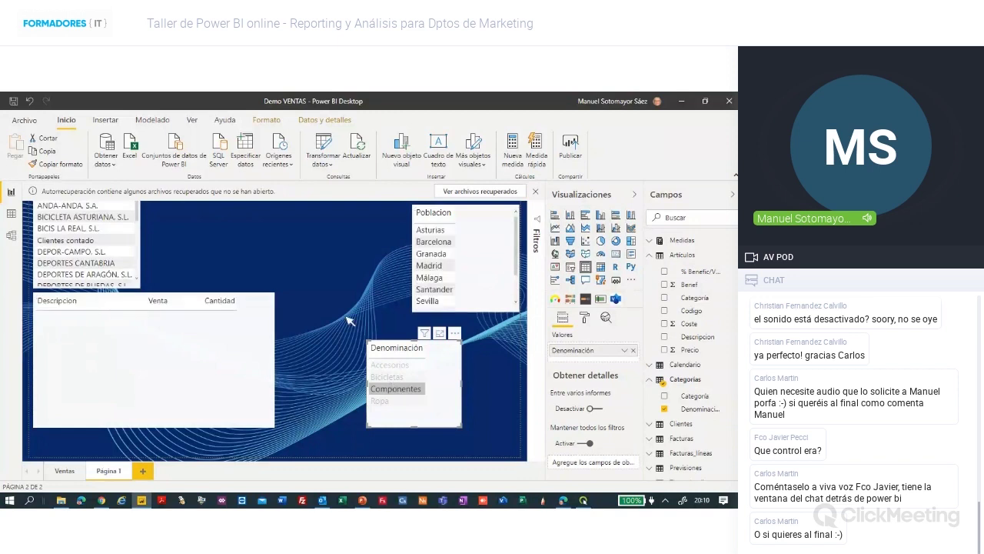
pyautogui.click(355, 274)
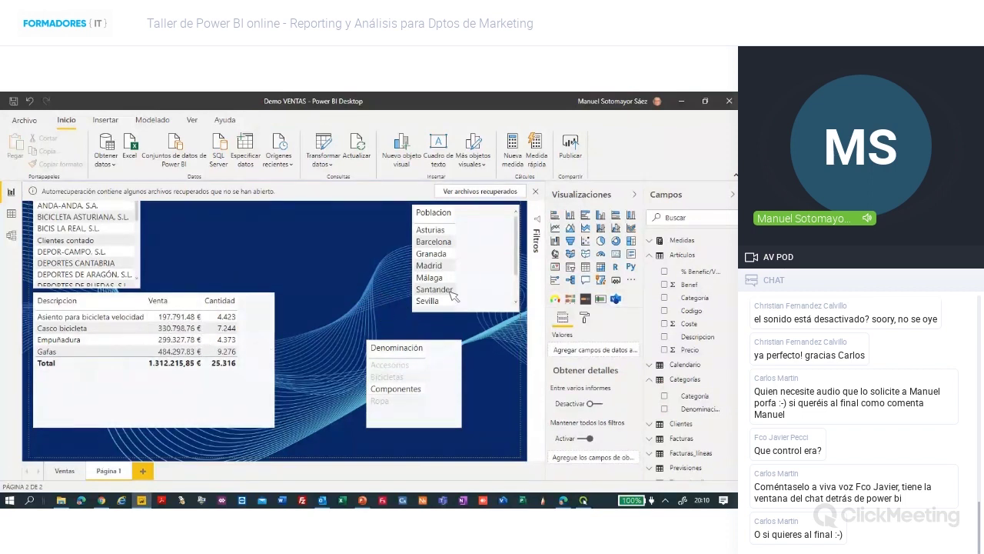
# Insert an empty pie chart and remove the Venta field of Facturas_líneas from the product table.
pyautogui.click(602, 244)
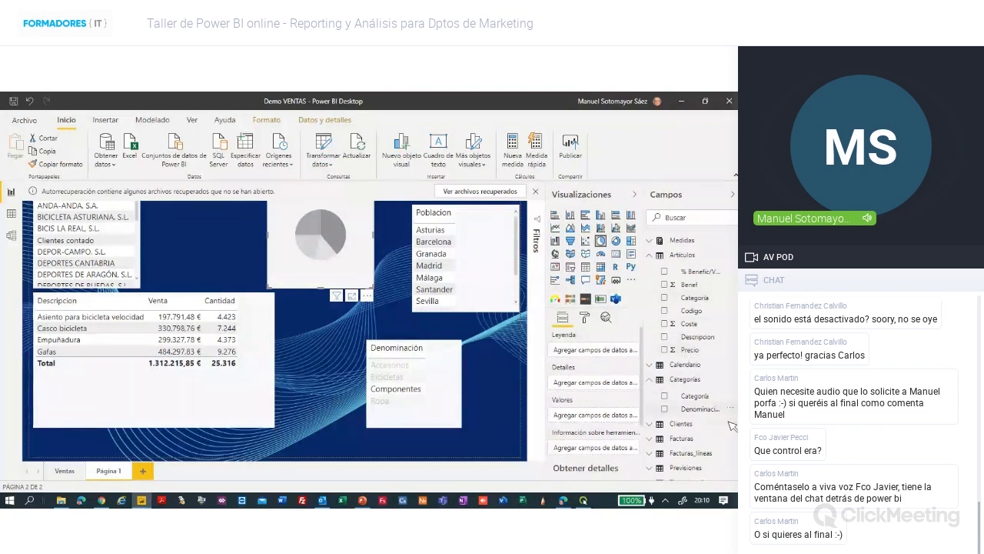
pyautogui.click(181, 347)
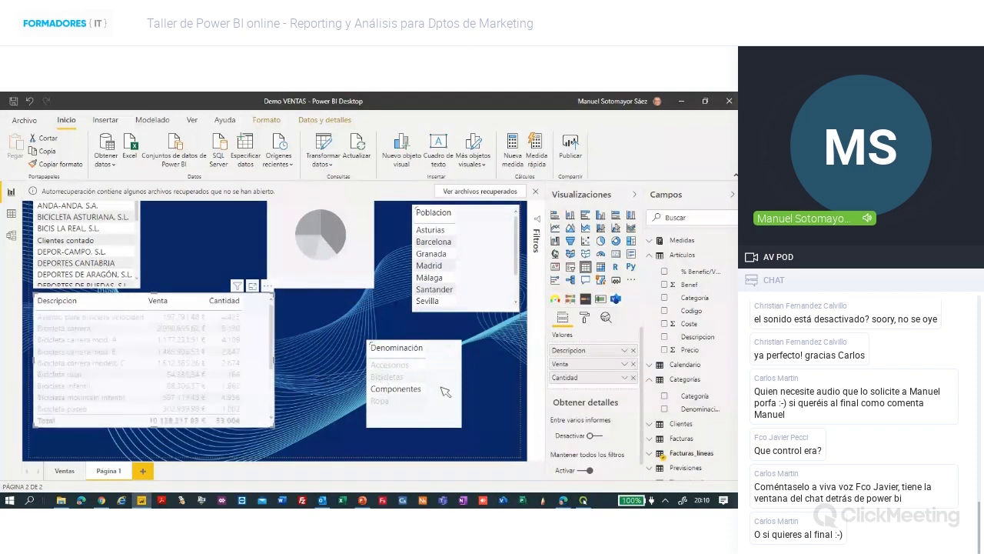
pyautogui.click(174, 354)
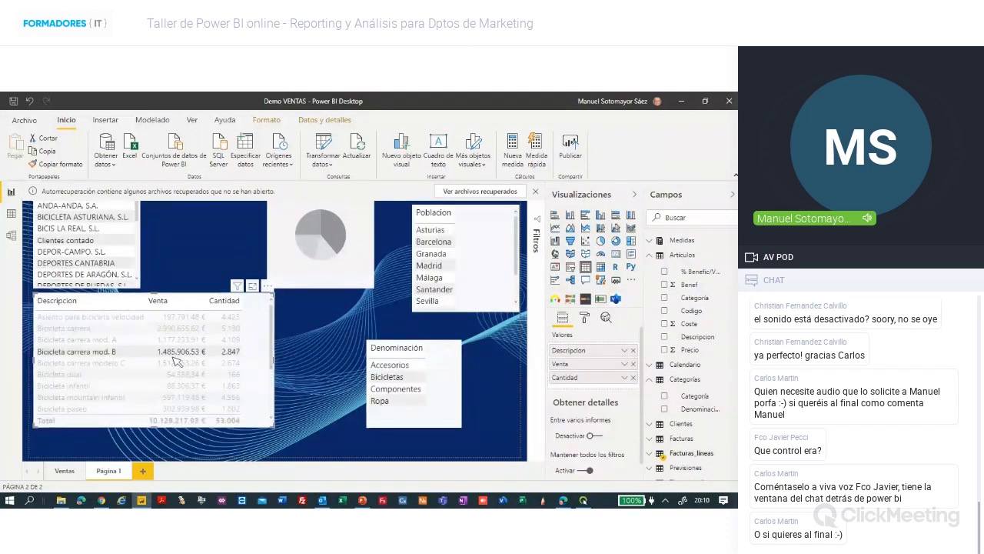
pyautogui.click(655, 454)
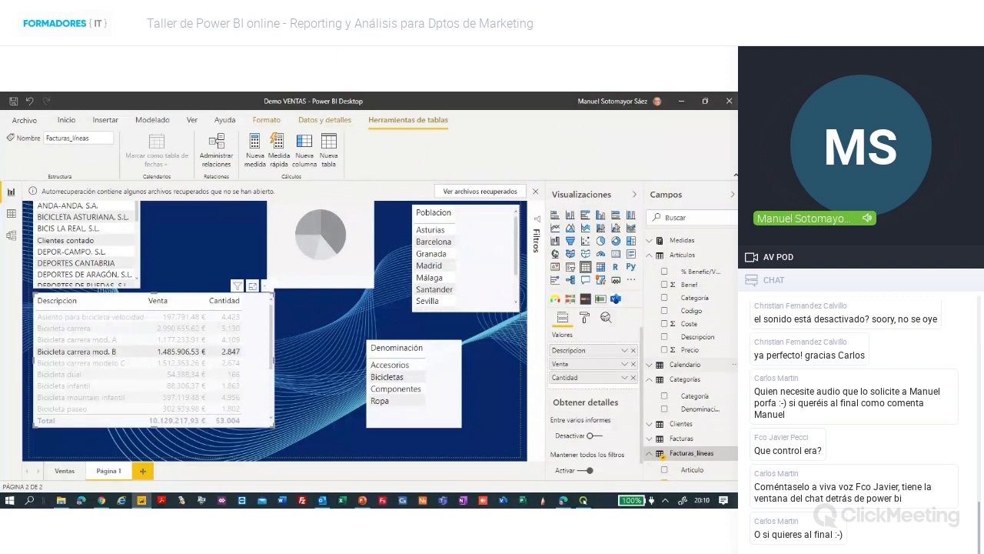
pyautogui.scroll(-3, 690, 359)
pyautogui.scroll(-2, 691, 359)
pyautogui.click(670, 446)
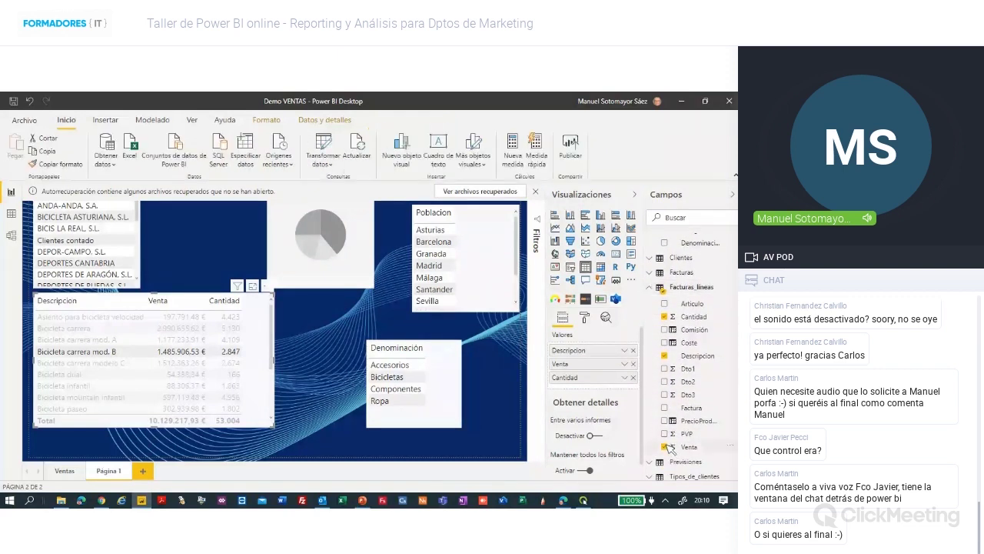
pyautogui.click(665, 446)
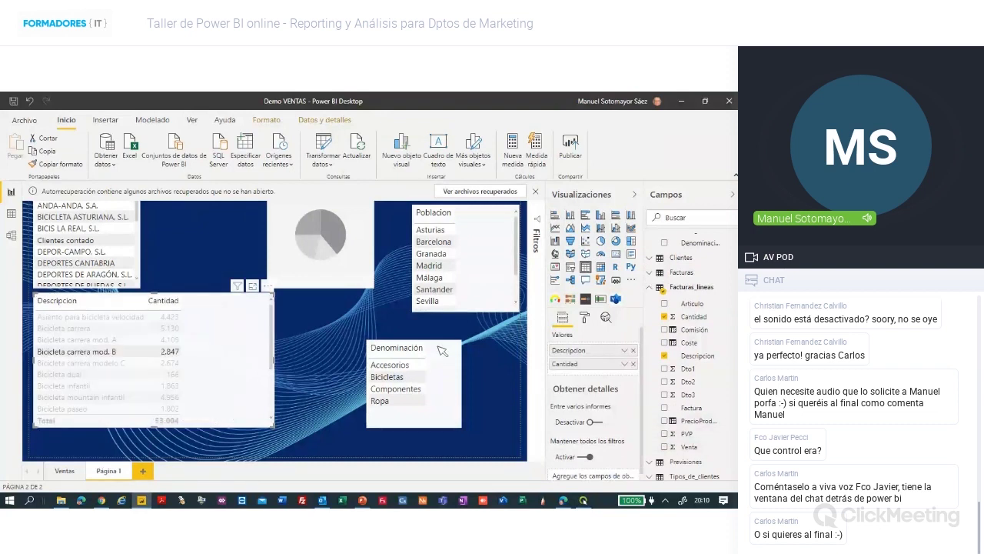
# Add Venta as the pie chart's values and try highlighting it by Bicicleta carrera modelo C and mod. B from the product table.
pyautogui.click(321, 264)
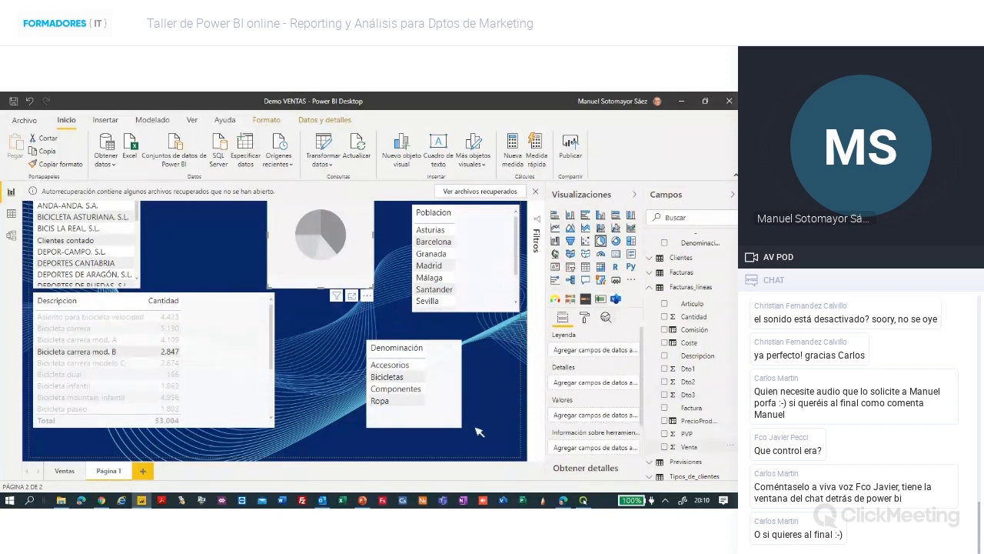
pyautogui.moveTo(478, 432); pyautogui.dragTo(322, 242)
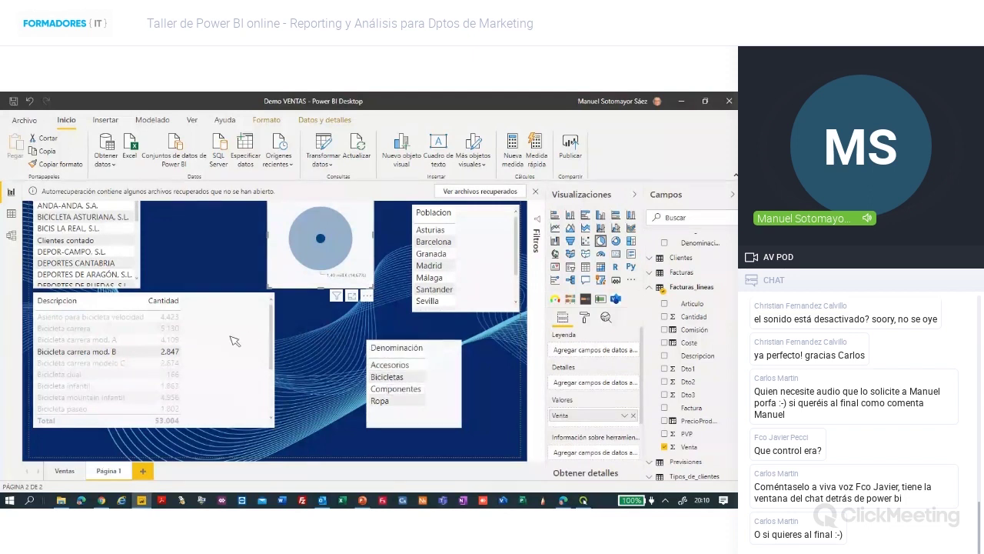
pyautogui.click(151, 358)
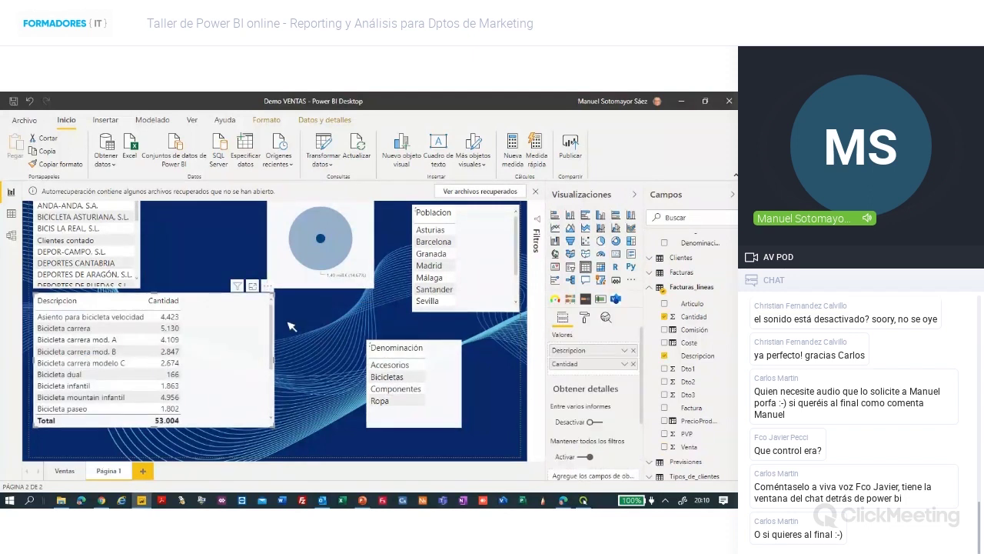
pyautogui.click(123, 360)
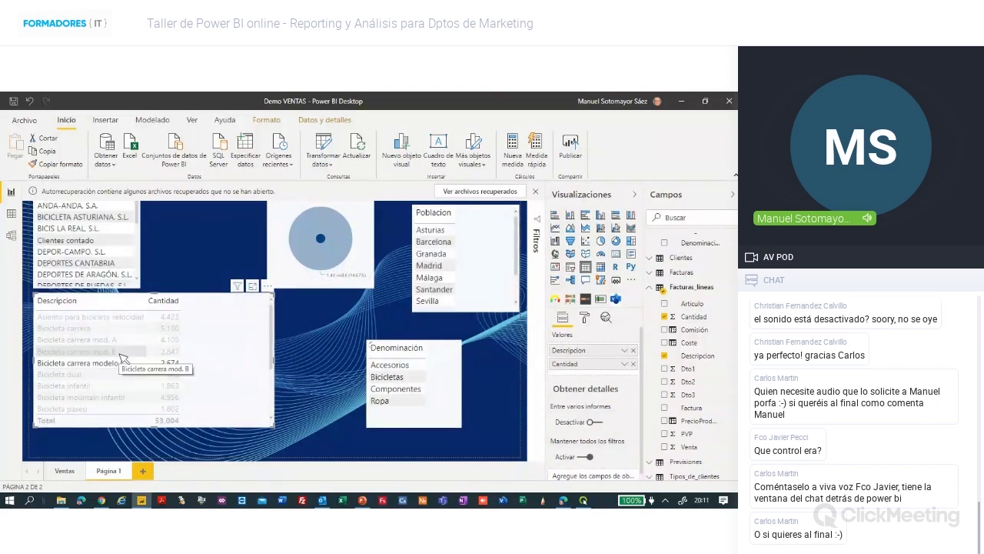
pyautogui.click(119, 353)
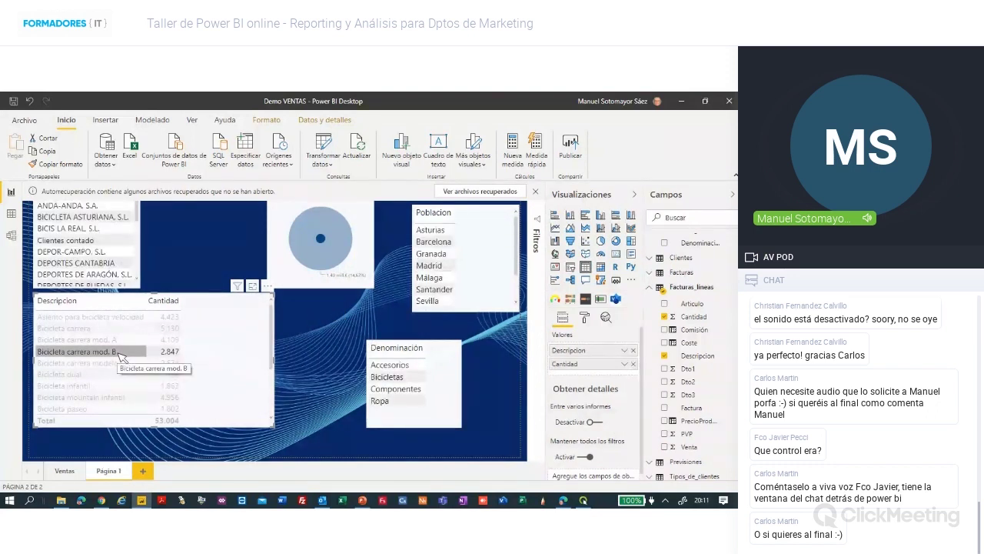
pyautogui.click(120, 356)
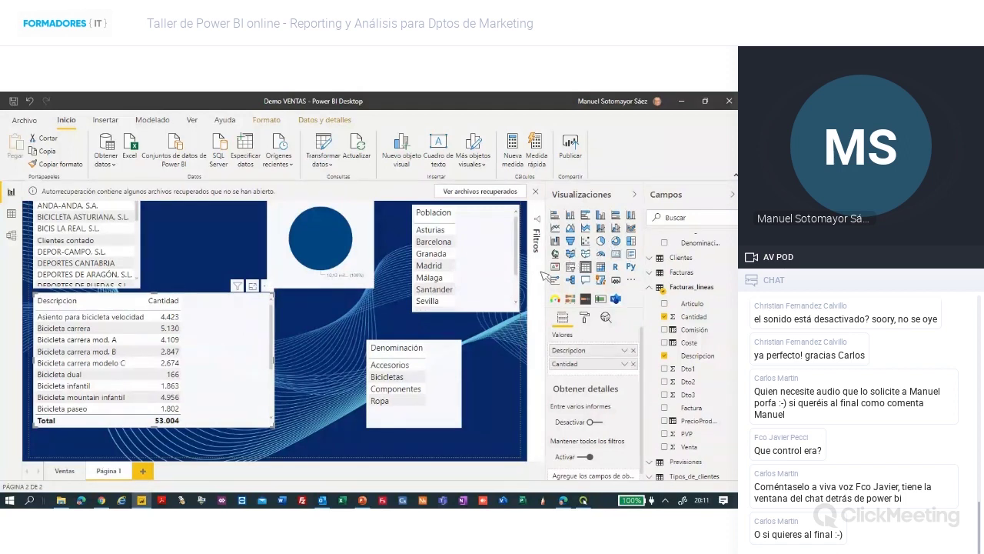
# Convert the product table into a donut chart of Cantidad by Descripcion and delete the pie chart.
pyautogui.click(616, 242)
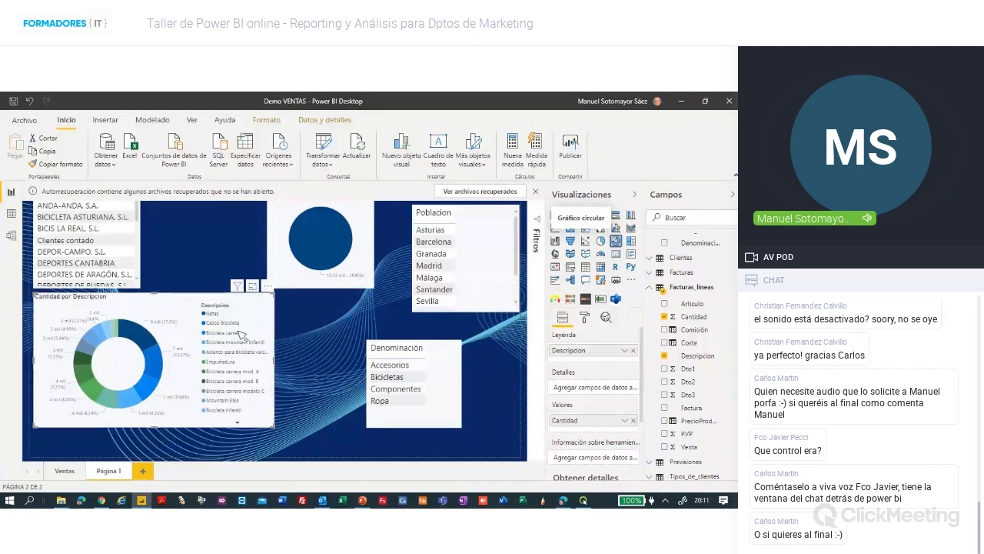
pyautogui.click(307, 291)
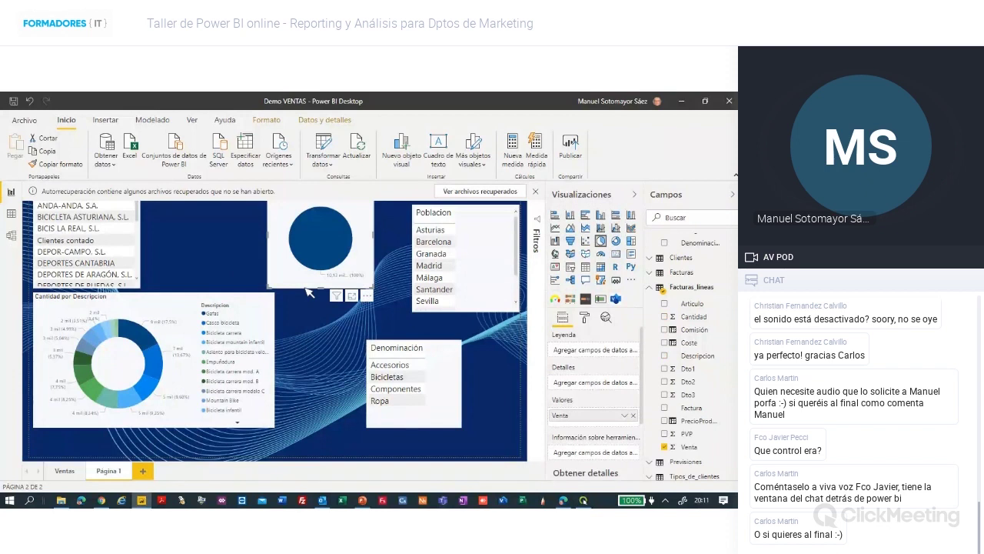
pyautogui.press('Delete')
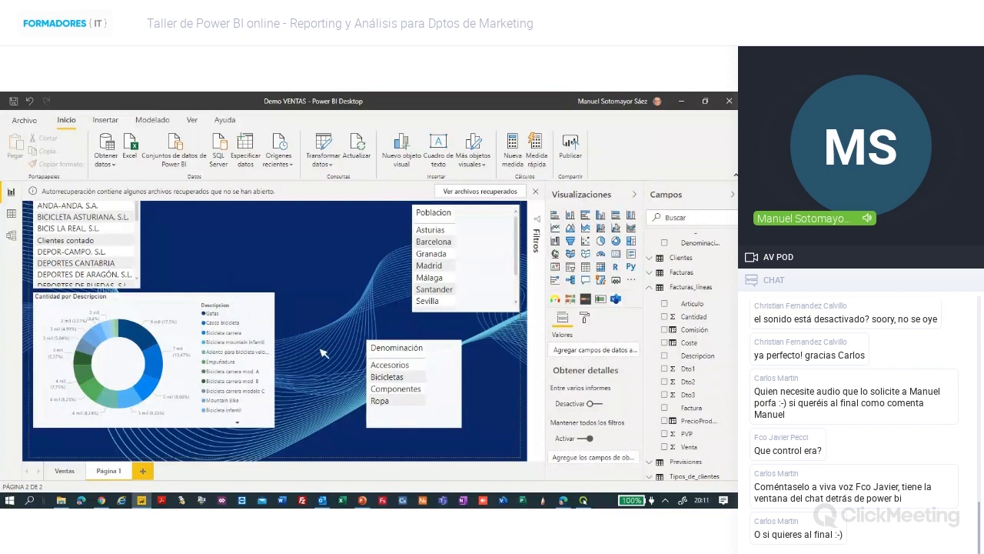
# Highlight the donut chart by the category Bicicletas and by Componentes.
pyautogui.click(394, 377)
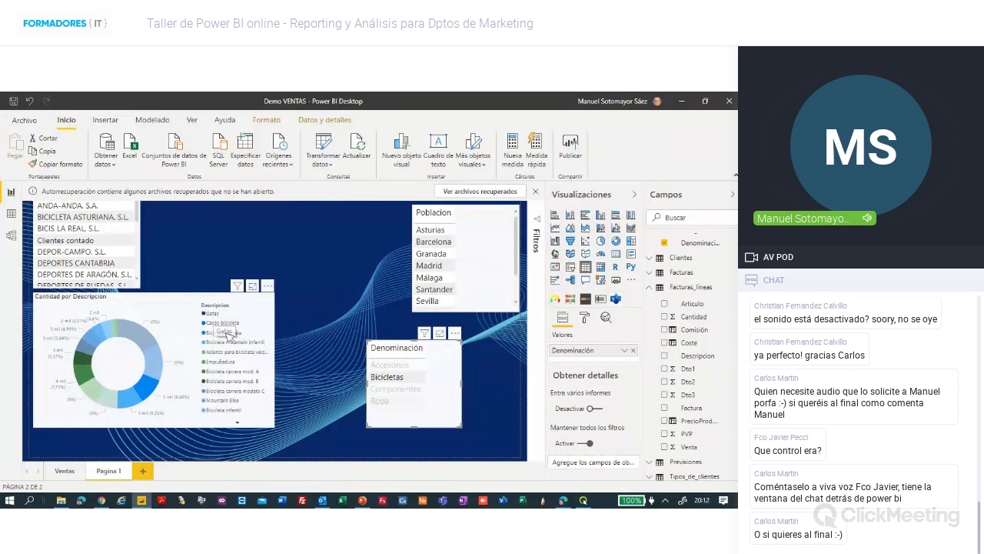
pyautogui.click(383, 389)
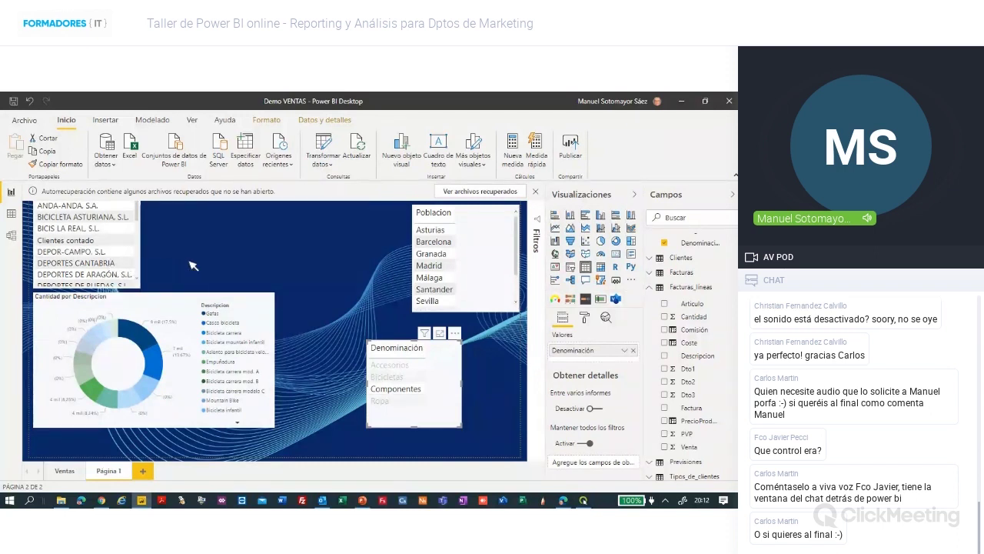
pyautogui.click(298, 275)
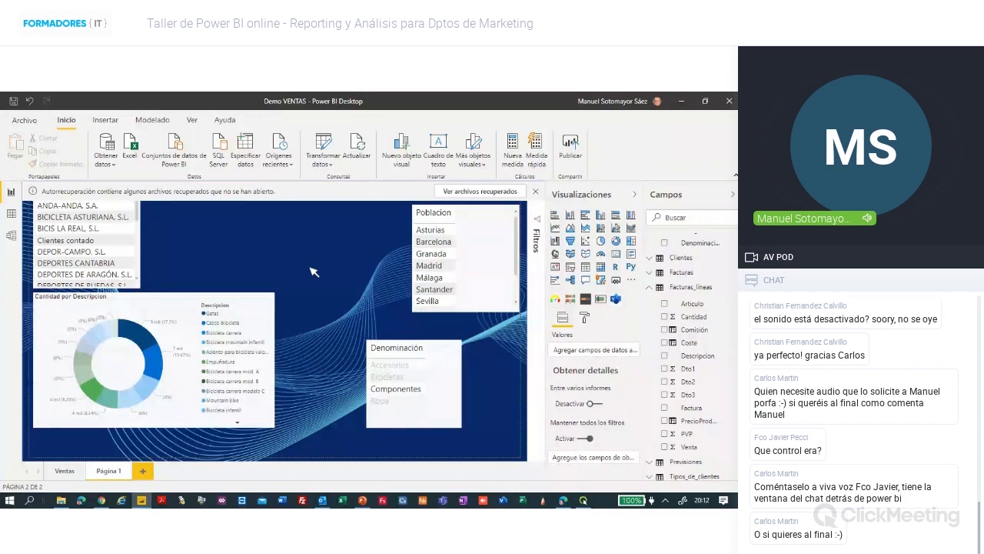
# Examine the Facturas_líneas and Artículos tables and their relationships in the model diagram.
pyautogui.click(10, 236)
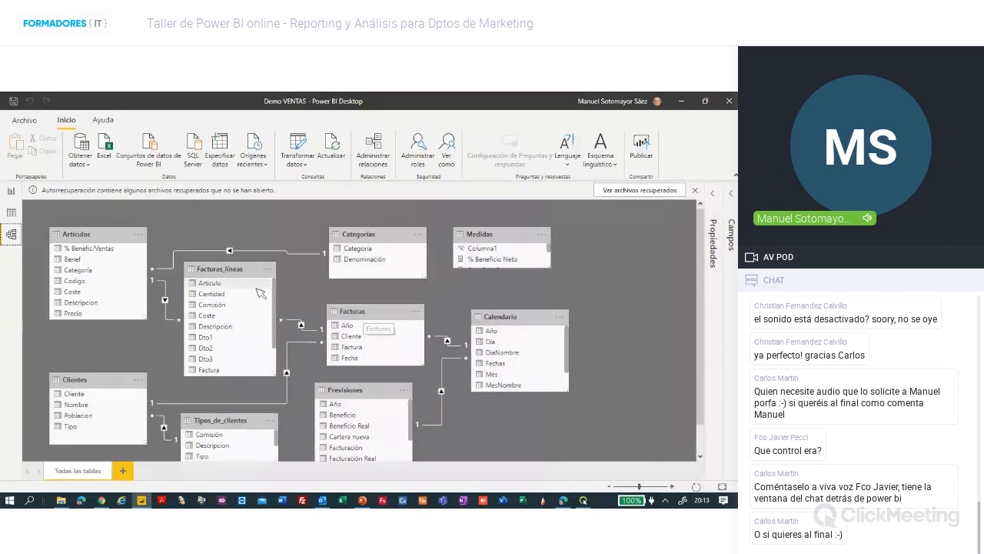
pyautogui.click(217, 278)
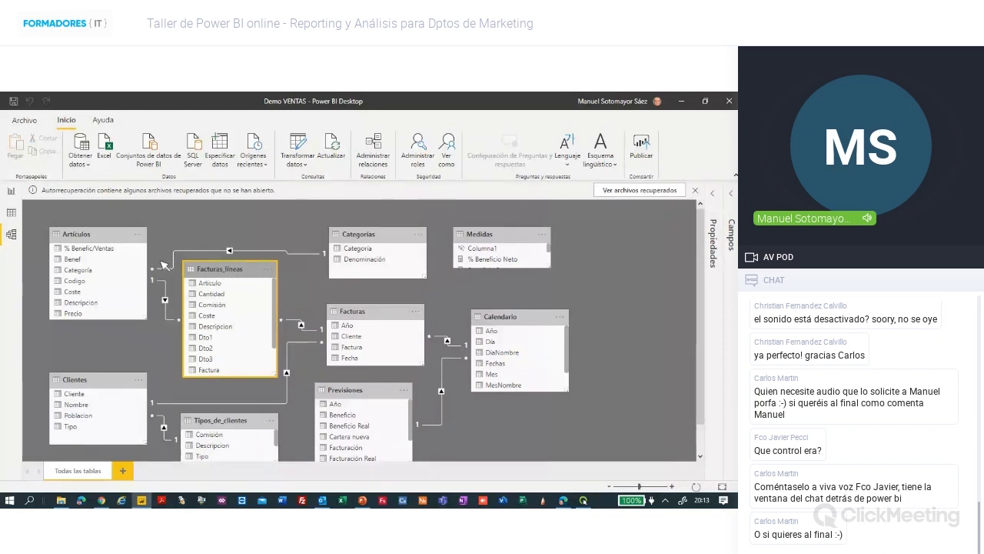
pyautogui.click(113, 238)
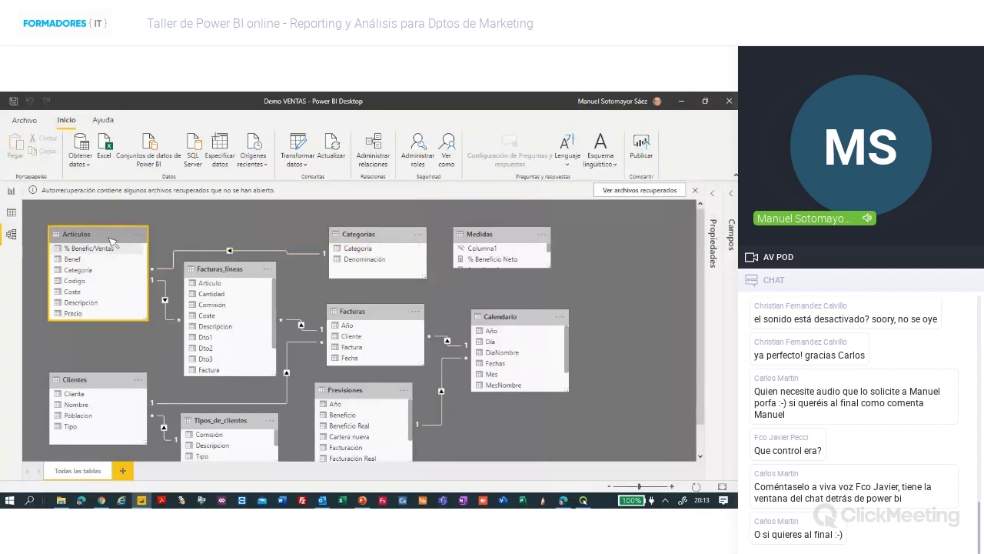
# Review the data of the Artículos and Clientes tables and list the fields of Calendario and the measures in Medidas.
pyautogui.click(12, 212)
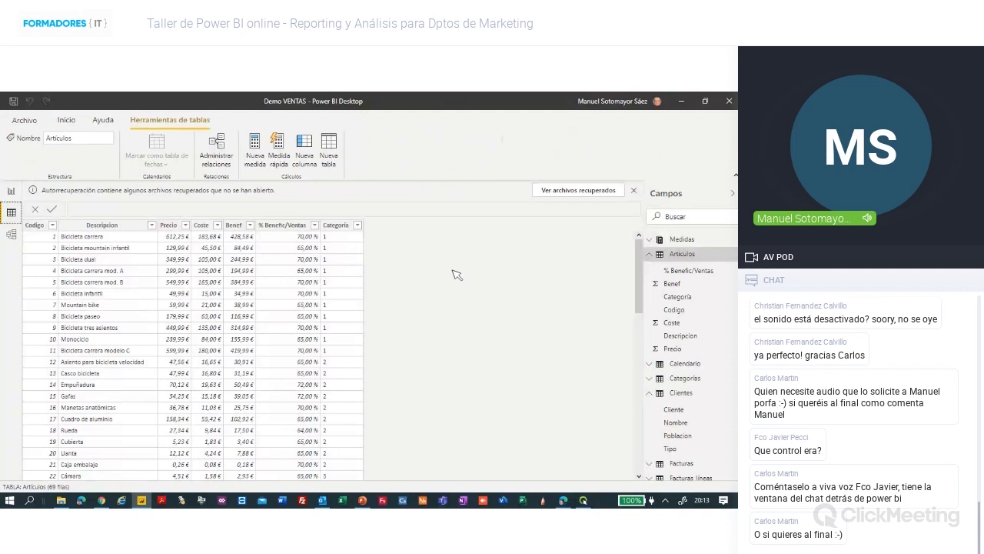
pyautogui.click(653, 257)
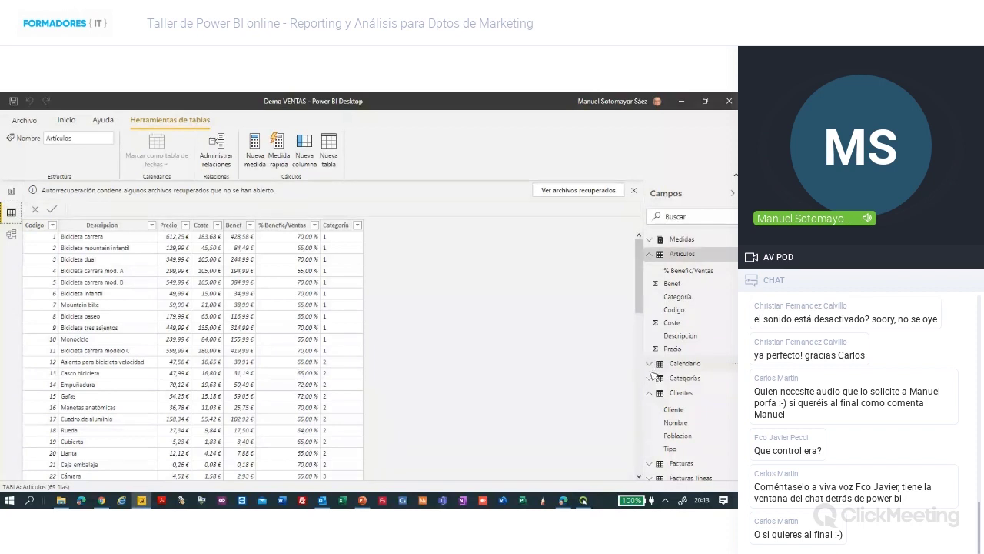
pyautogui.click(658, 394)
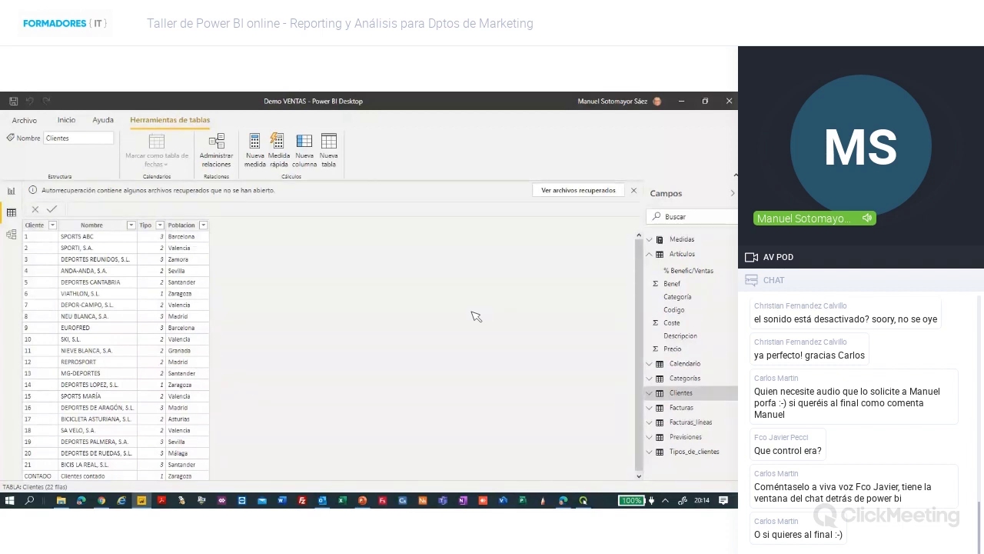
pyautogui.click(653, 365)
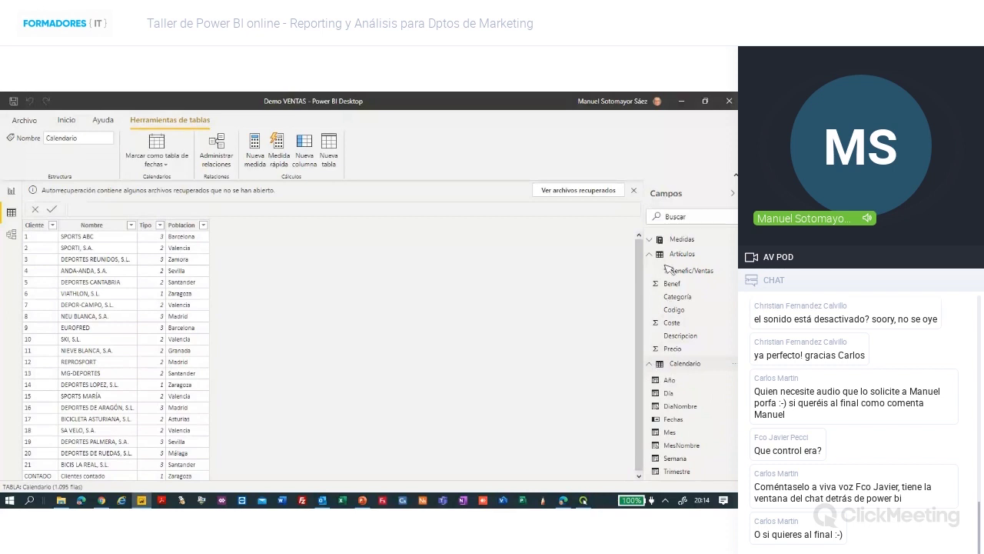
pyautogui.click(658, 240)
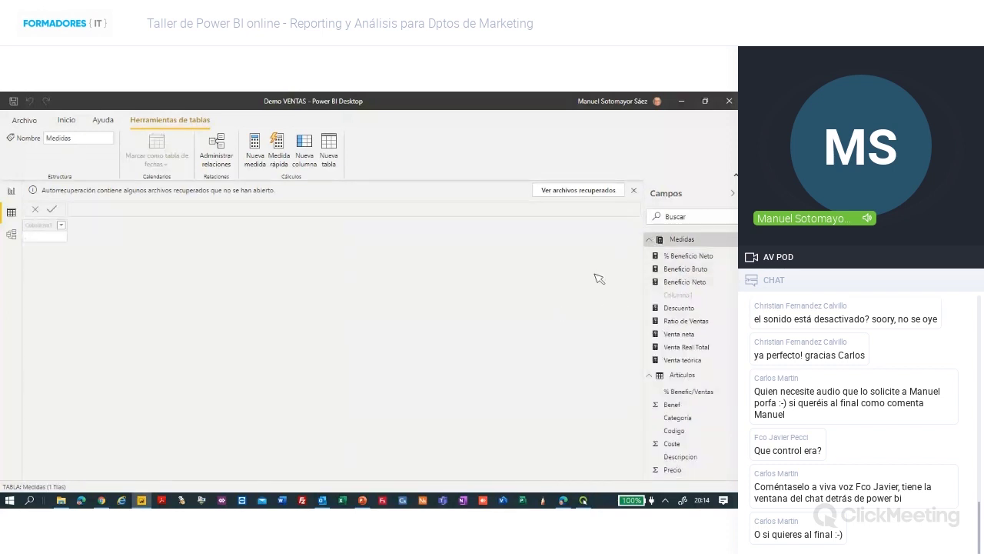
pyautogui.click(651, 376)
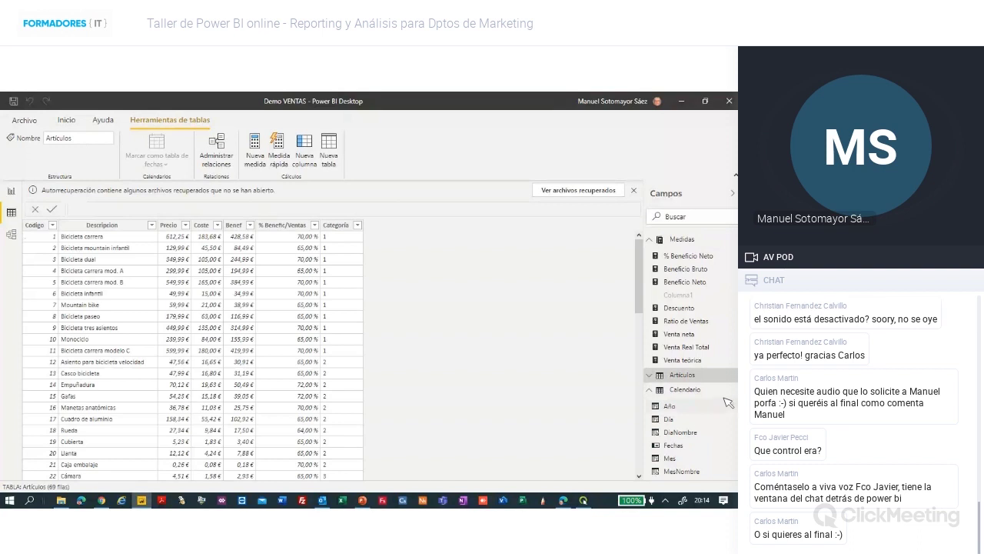
pyautogui.scroll(-3, 690, 356)
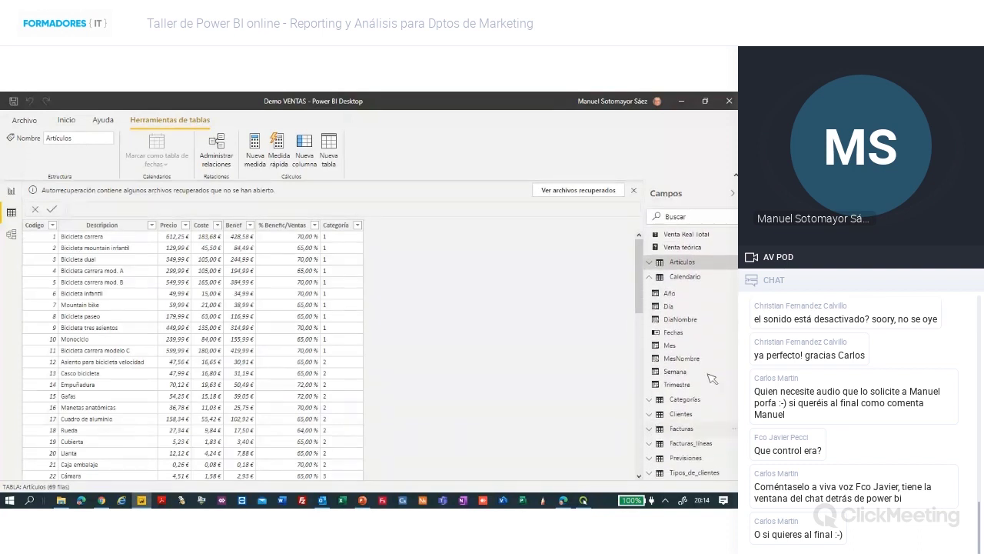
# View the Calendario table's data and formula, and select the table in the model diagram to examine its relationships.
pyautogui.click(681, 276)
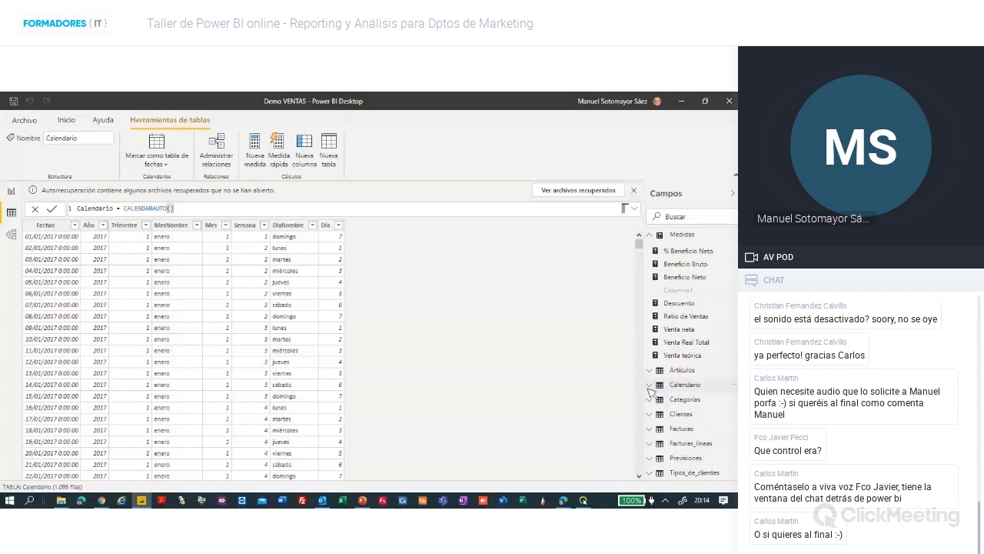
pyautogui.click(652, 389)
pyautogui.click(11, 234)
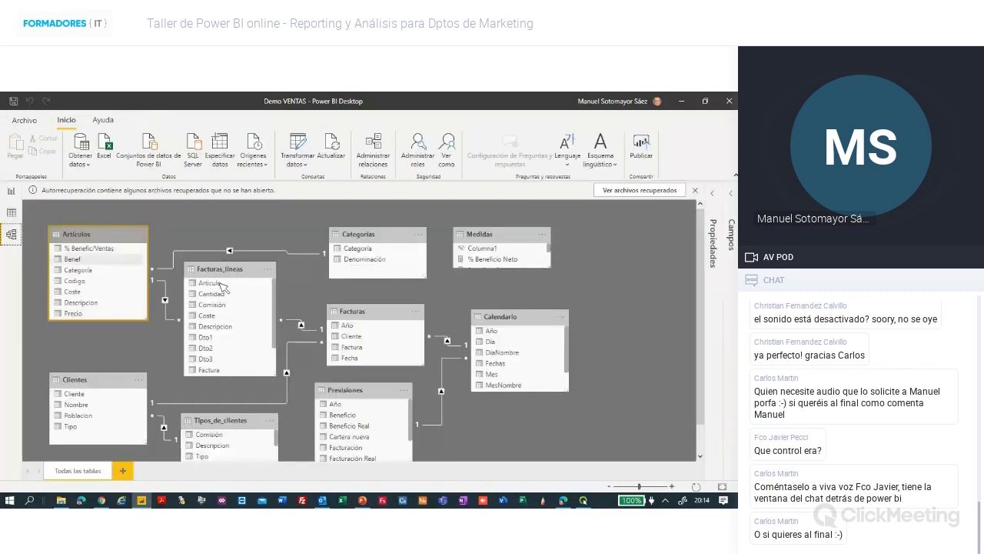
pyautogui.click(536, 318)
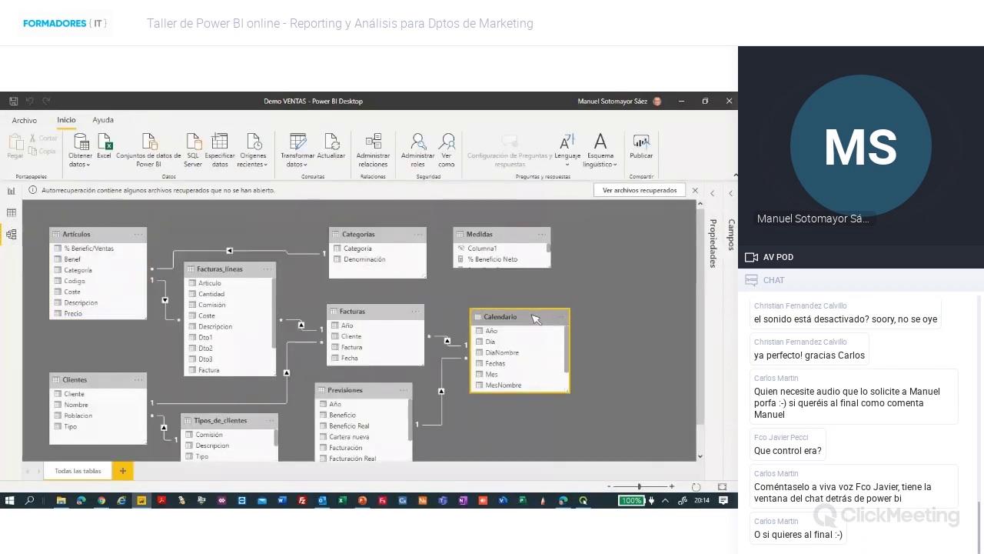
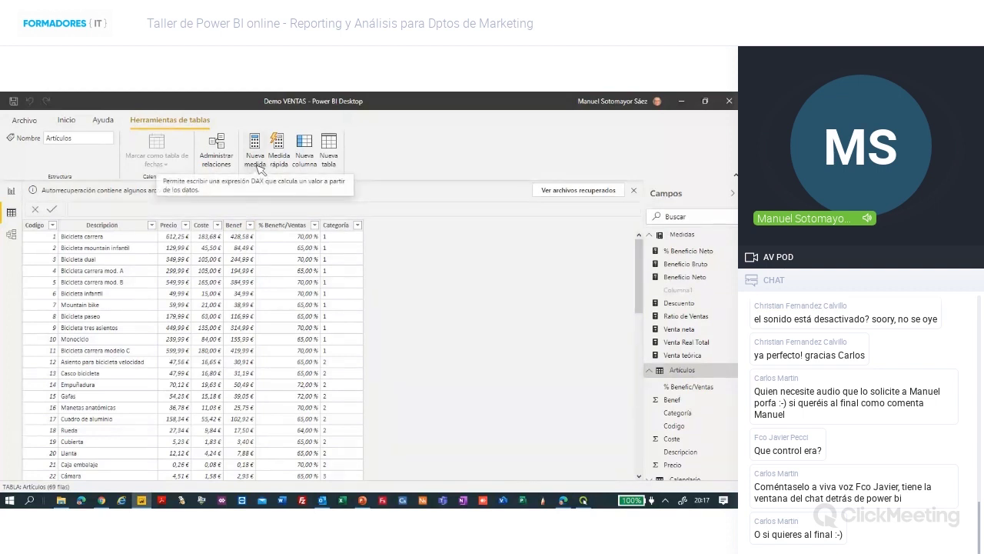
# Return to the report and compare the Ventas page with Página 1, ending on Ventas.
pyautogui.click(11, 191)
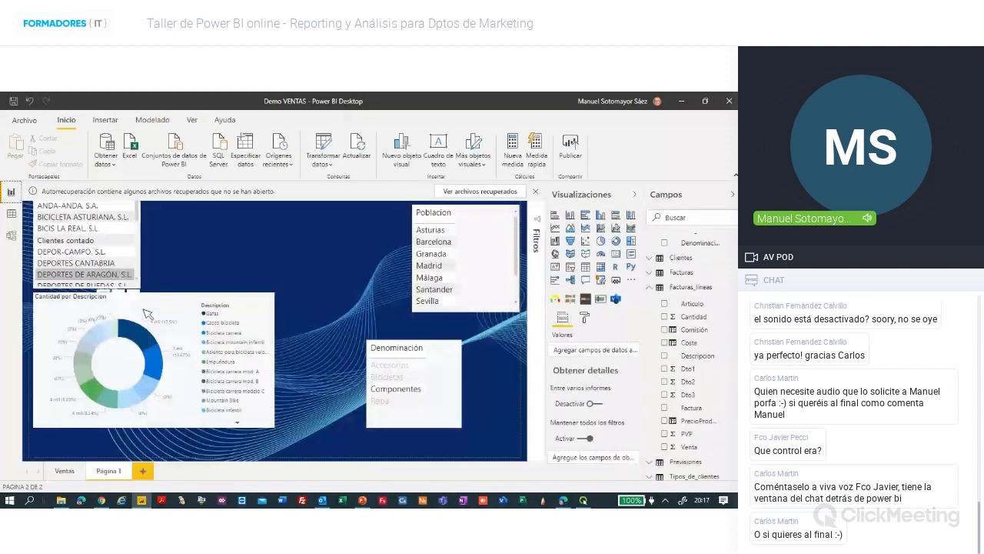
pyautogui.click(67, 471)
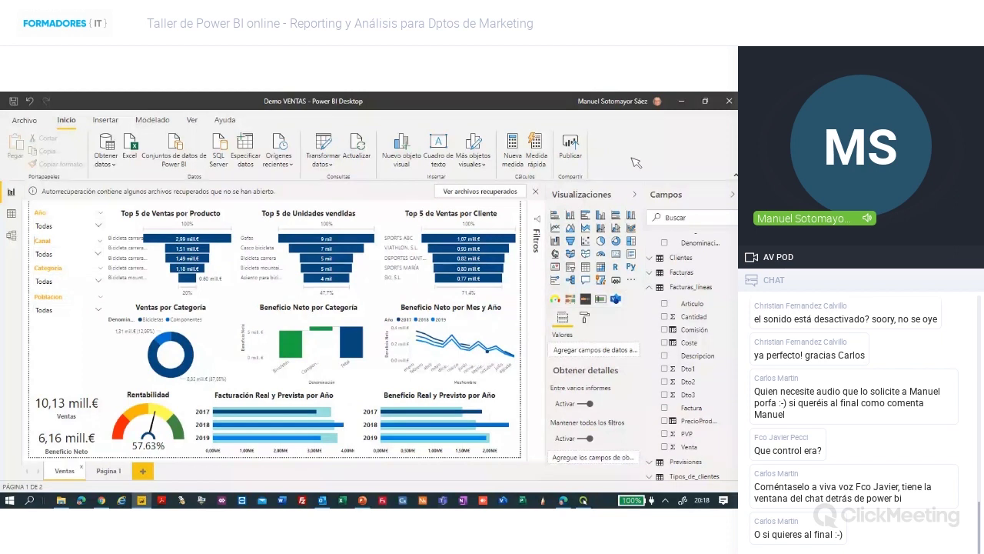
pyautogui.click(108, 471)
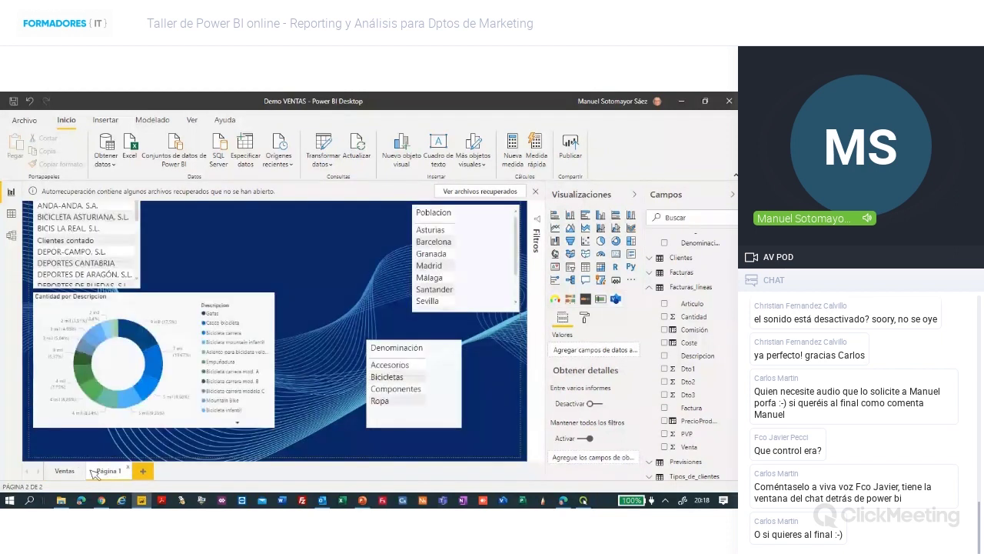
pyautogui.click(67, 471)
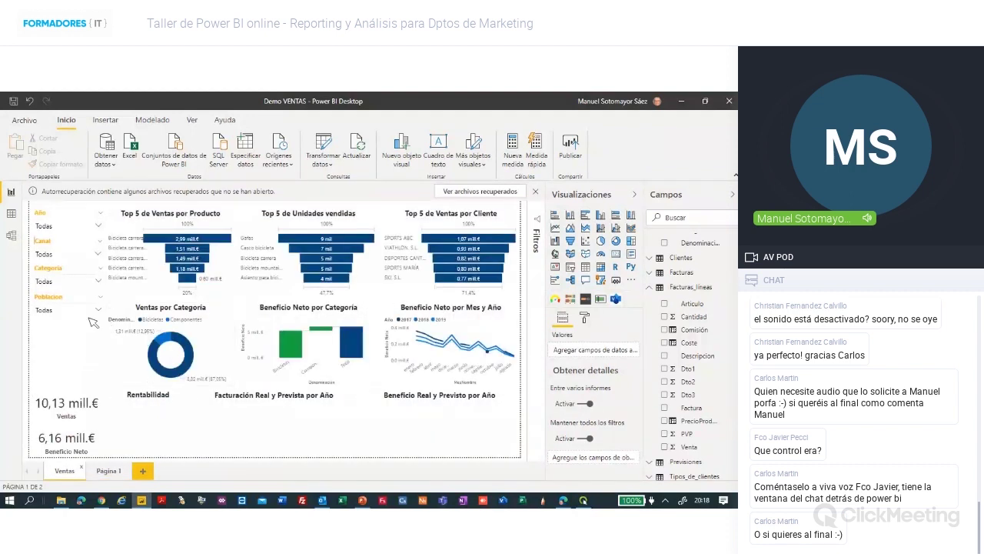
# Look through the filter options of the Año, Poblacion, Categoría and Canal slicers without choosing any value.
pyautogui.click(100, 228)
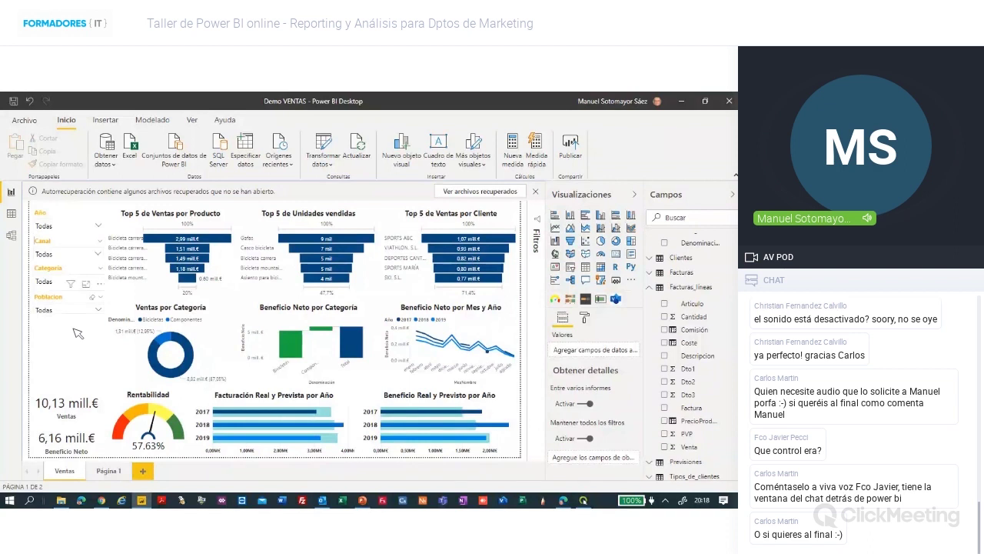
pyautogui.click(100, 312)
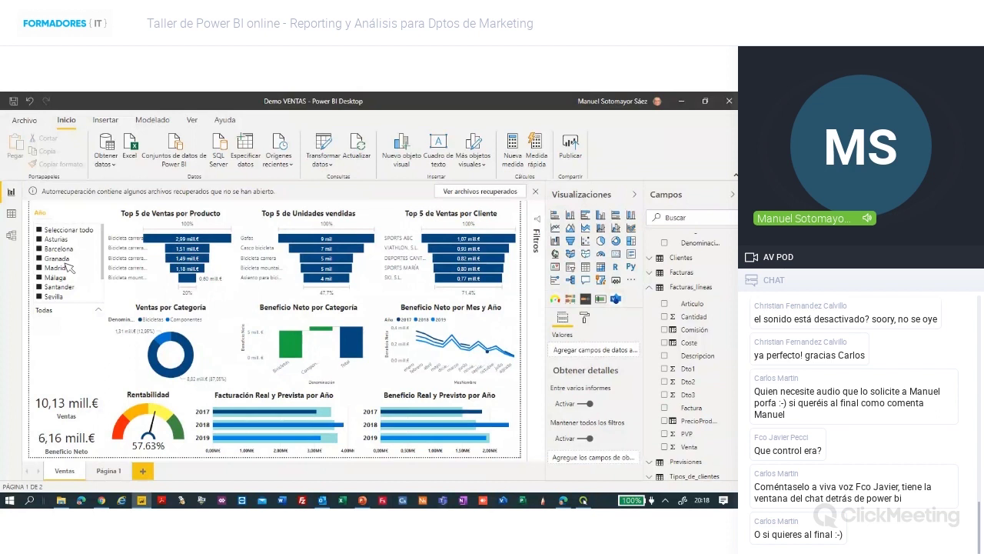
pyautogui.click(69, 344)
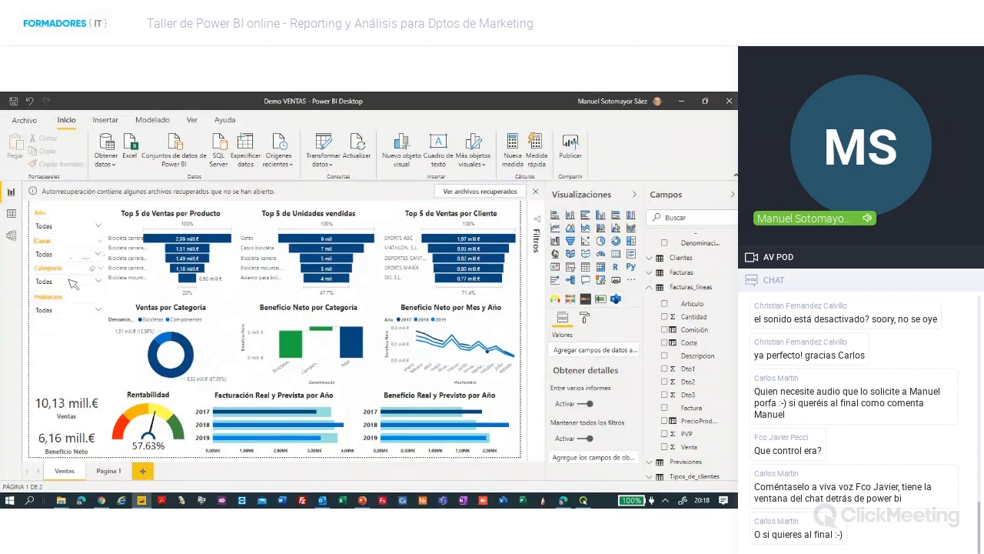
pyautogui.click(101, 282)
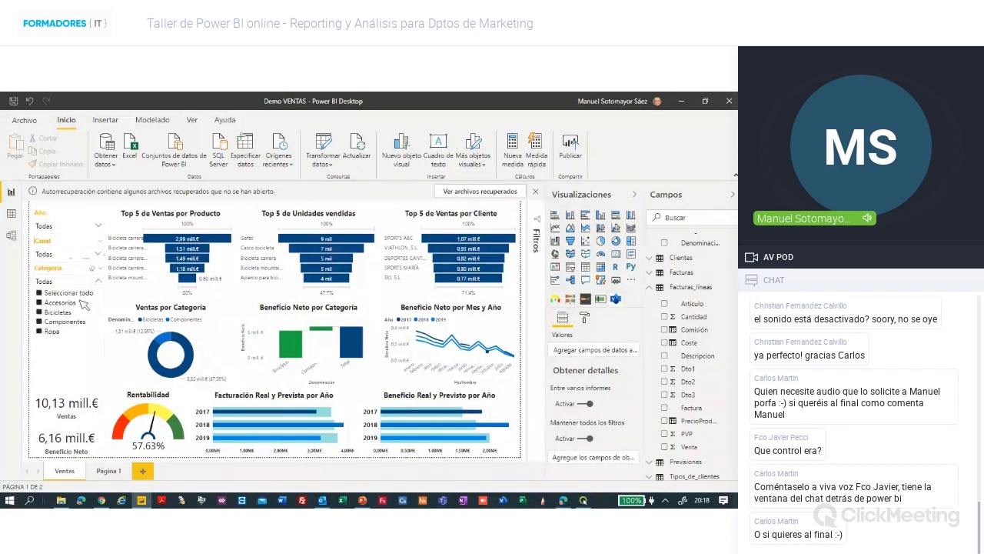
pyautogui.click(98, 255)
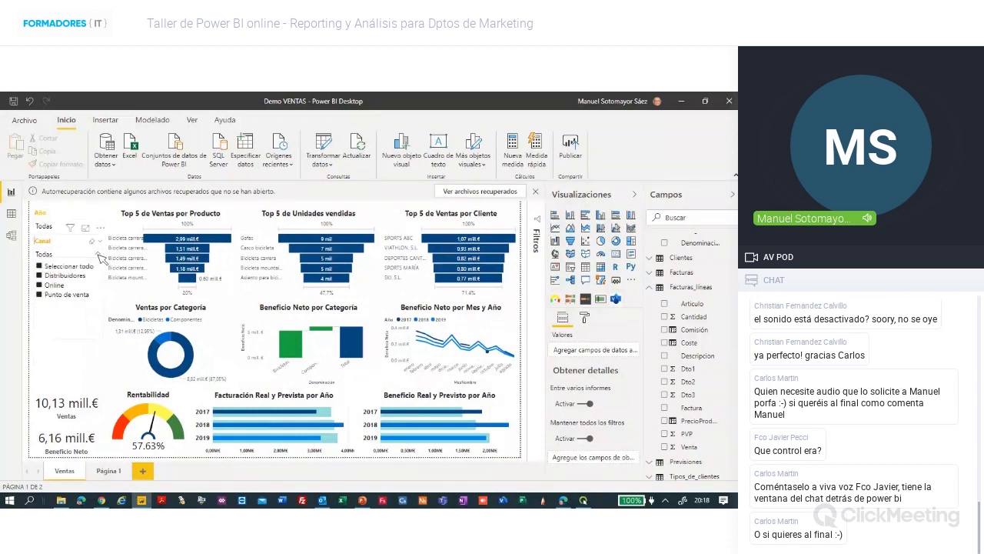
pyautogui.click(81, 359)
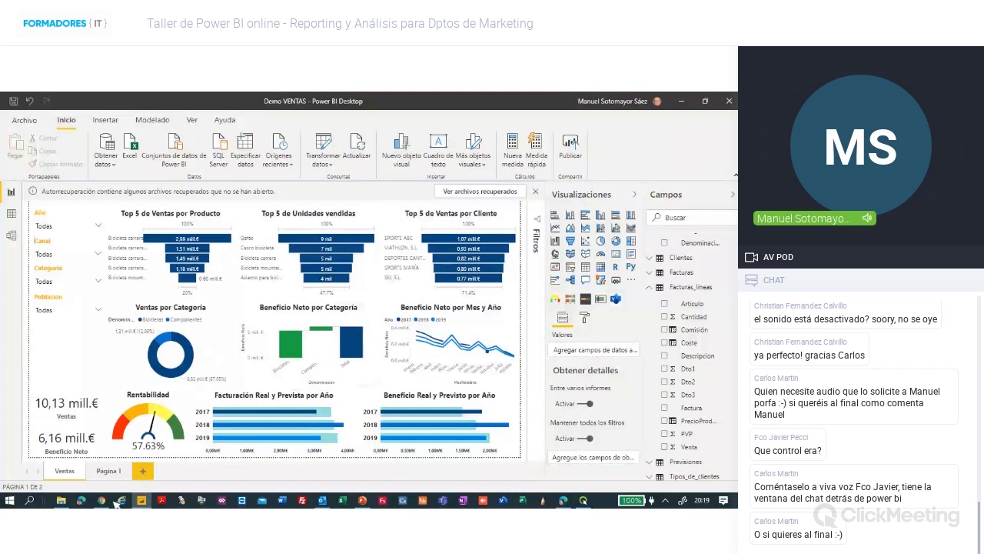
# Switch to Chrome and show the Power BI Desktop download page.
pyautogui.moveTo(111, 502)
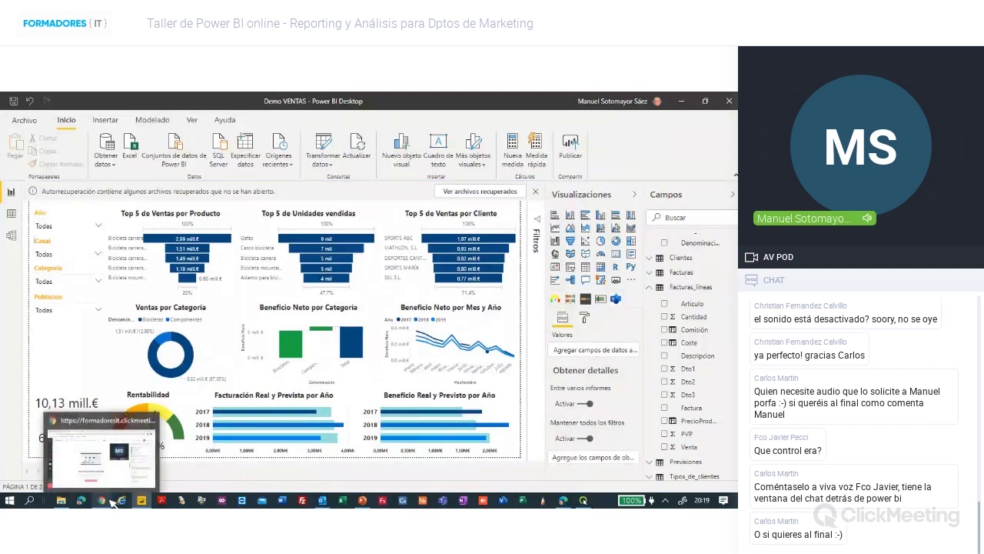
pyautogui.click(111, 500)
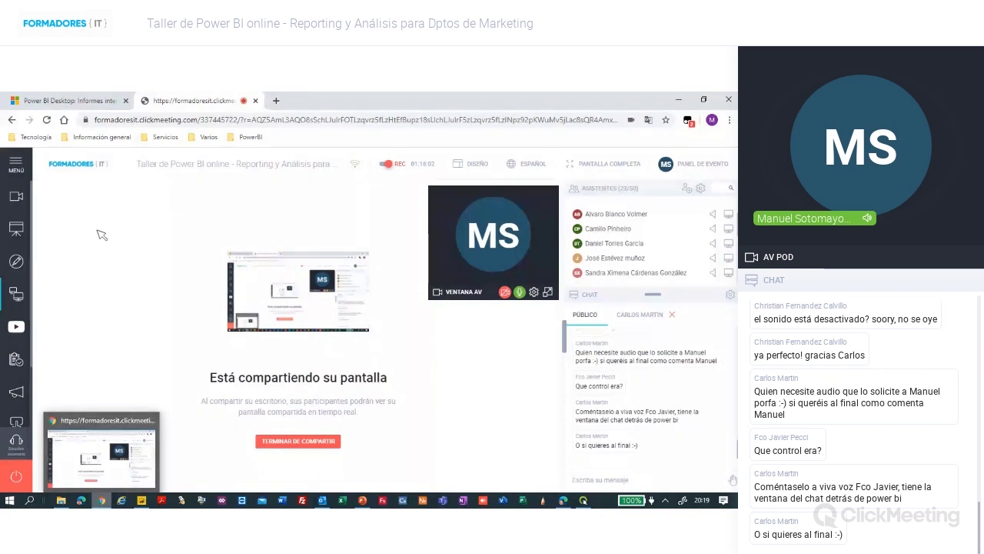
pyautogui.click(80, 103)
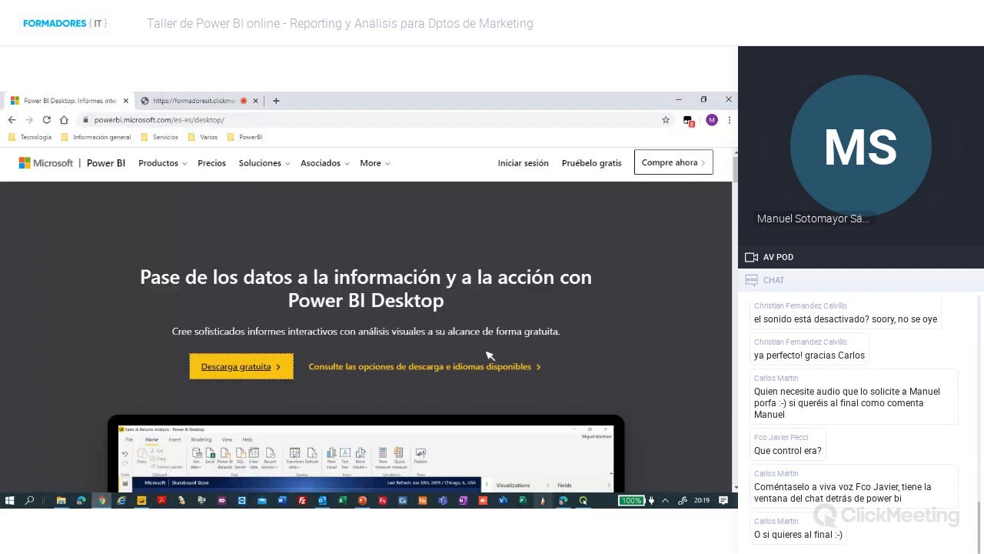
# Switch to the Office 365 home page in Edge and open the Demo VENTAS report in the Power BI service.
pyautogui.hotkey('alt', 'Tab')
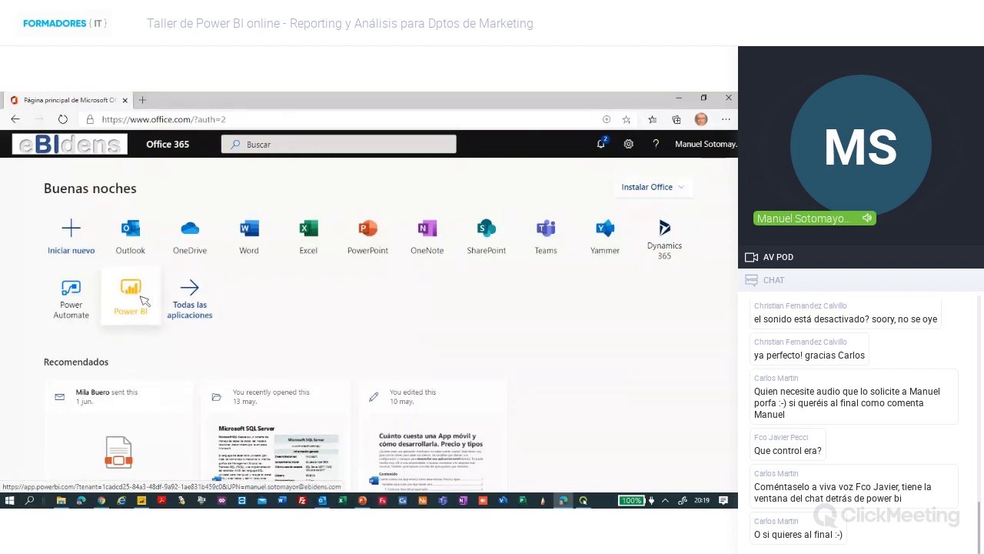
pyautogui.click(142, 300)
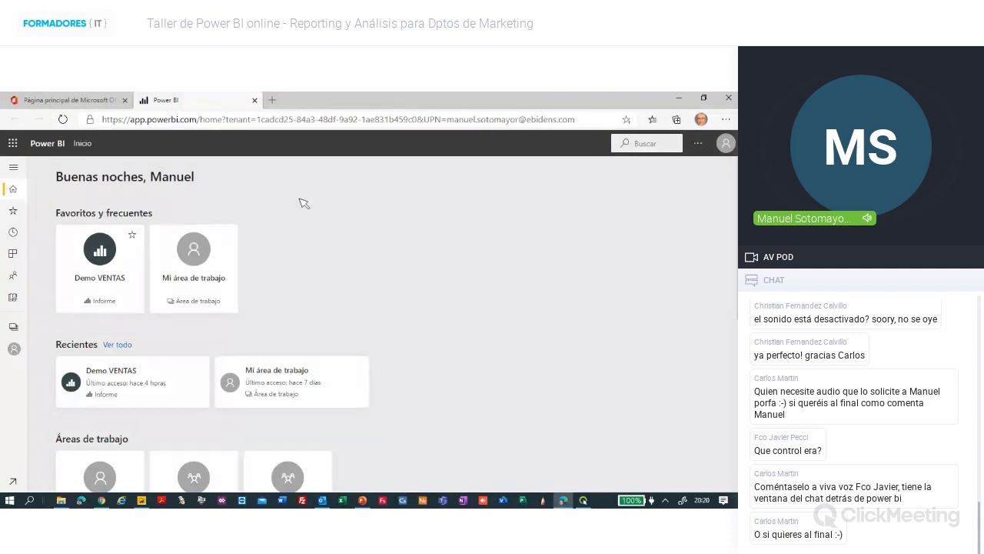
pyautogui.click(117, 256)
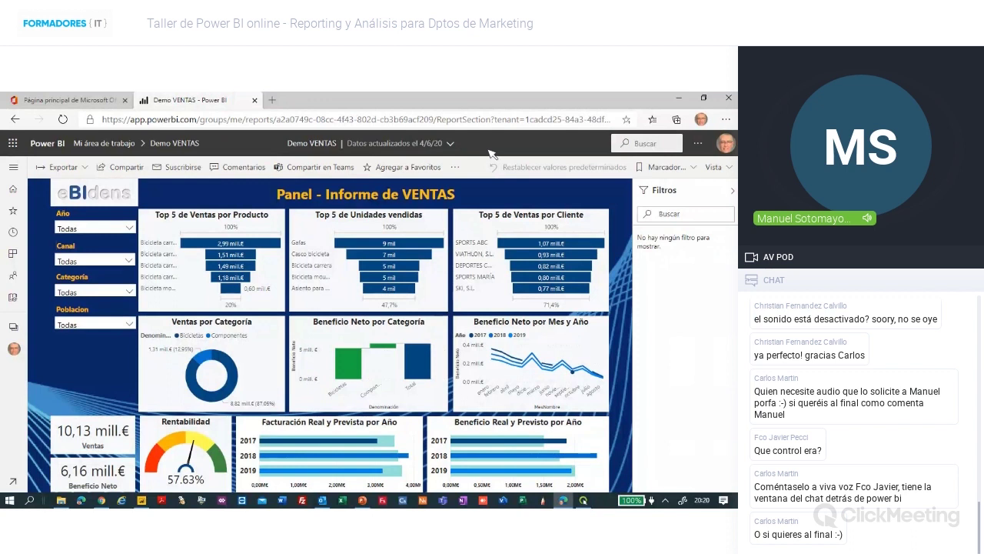
# Review the report's export formats and additional options, including the Insertar choices, and close them without applying anything.
pyautogui.click(85, 169)
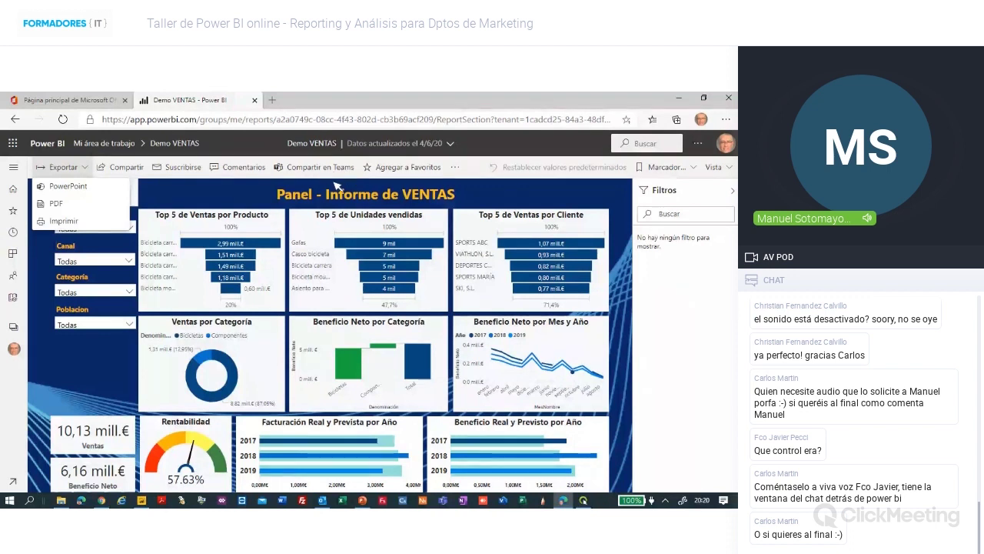
pyautogui.click(461, 170)
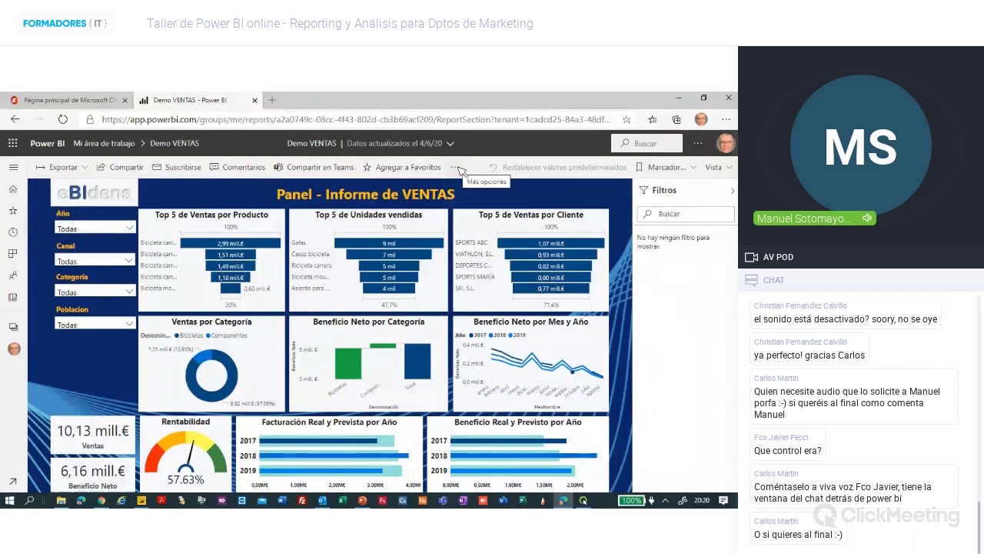
pyautogui.click(457, 168)
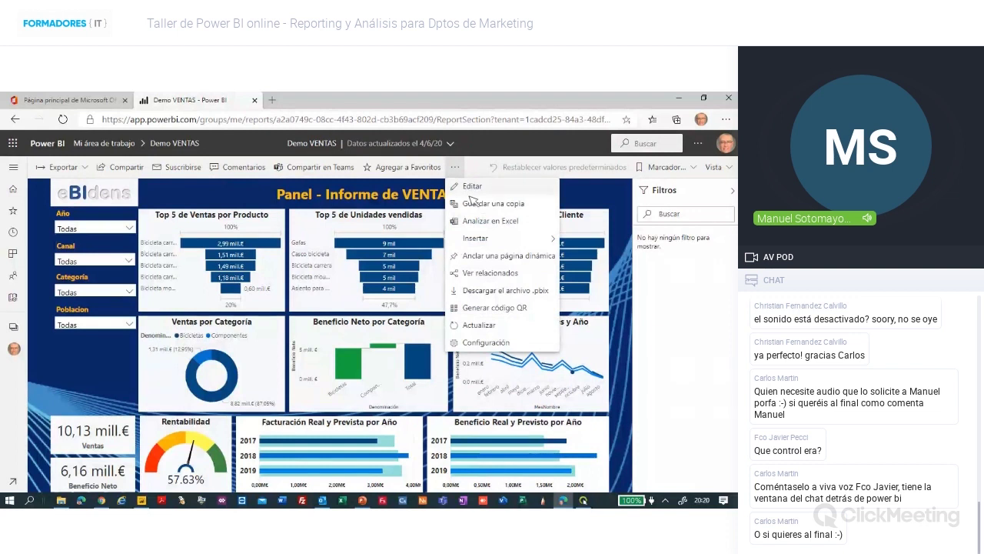
pyautogui.moveTo(482, 241)
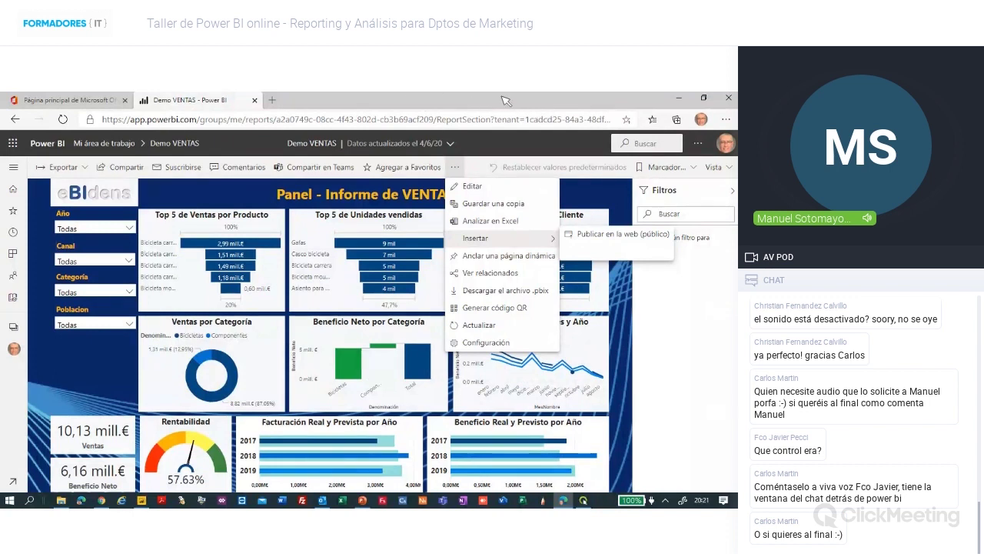
pyautogui.click(676, 336)
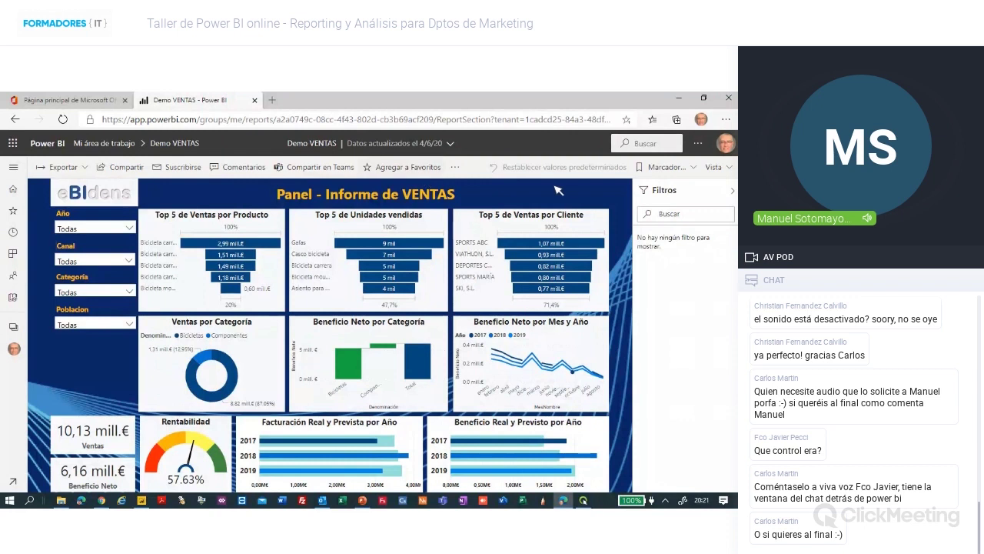
# Open the Demo VENTAS report for editing in the Power BI service and collapse the Filtros and Visualizaciones panes.
pyautogui.click(456, 166)
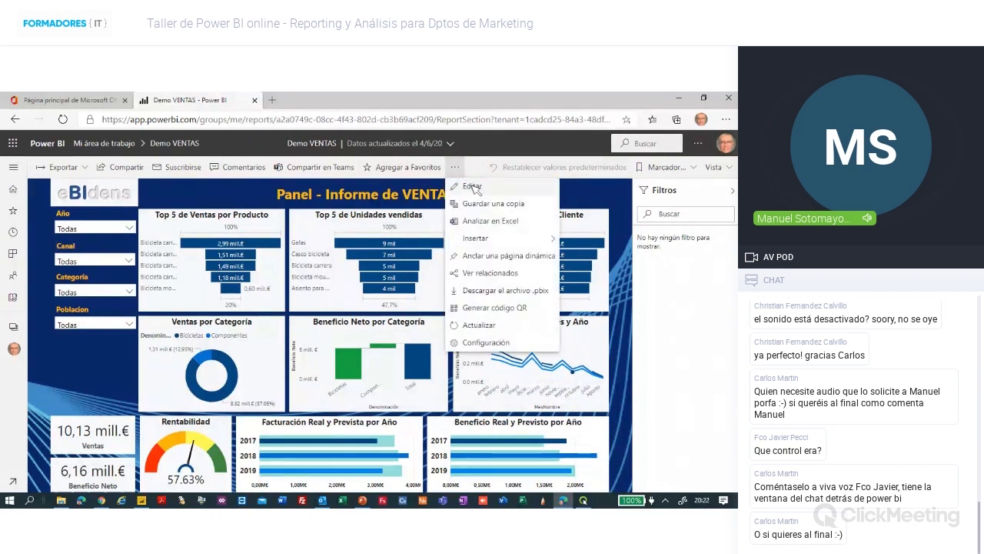
pyautogui.click(472, 187)
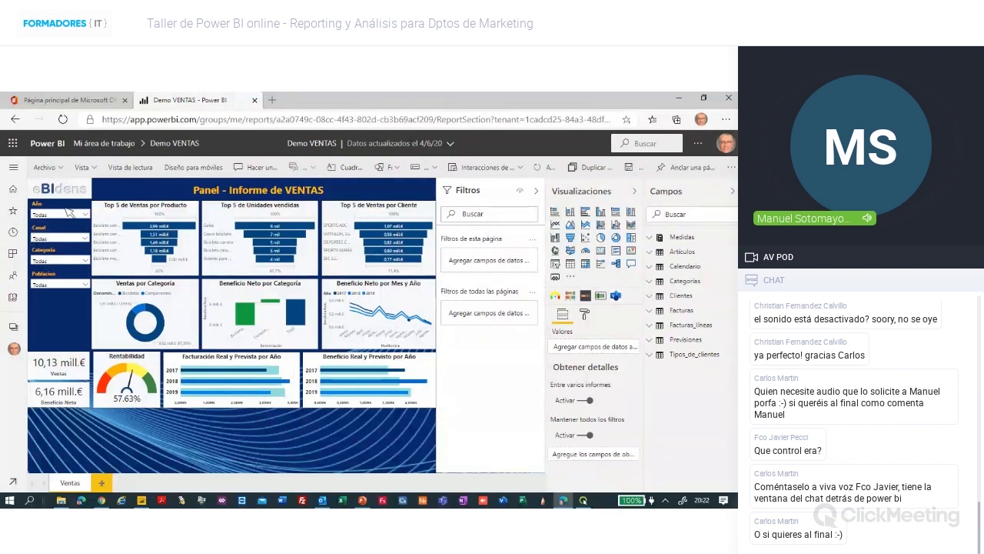
pyautogui.click(538, 191)
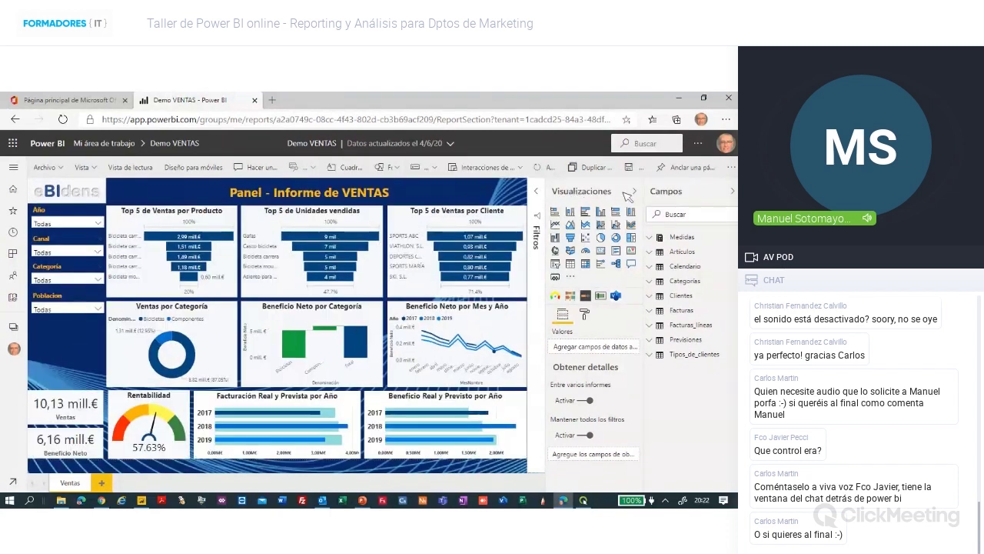
pyautogui.click(637, 192)
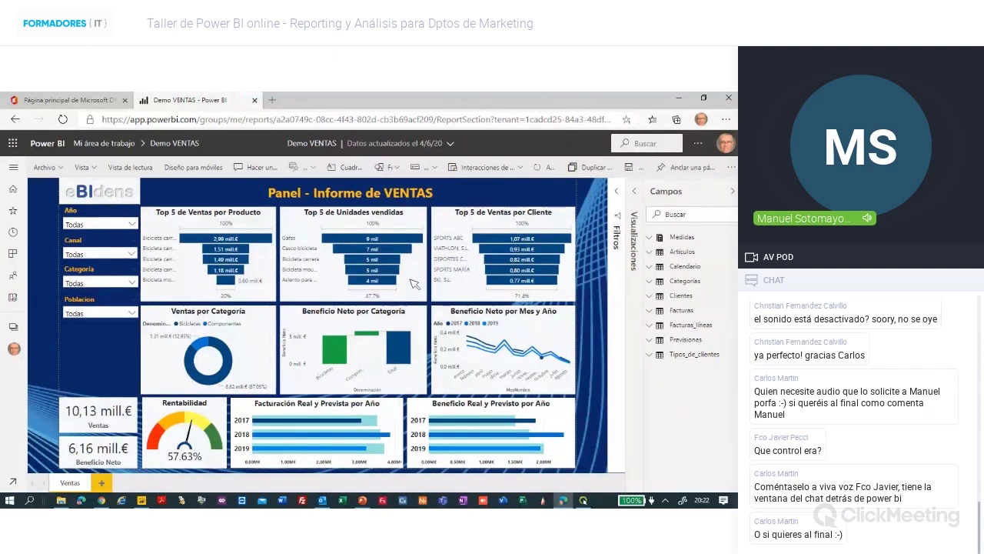
# Switch to Power BI Desktop, save the Demo VENTAS changes and try to publish the report to the Ayuda de Office365 workspace.
pyautogui.click(143, 501)
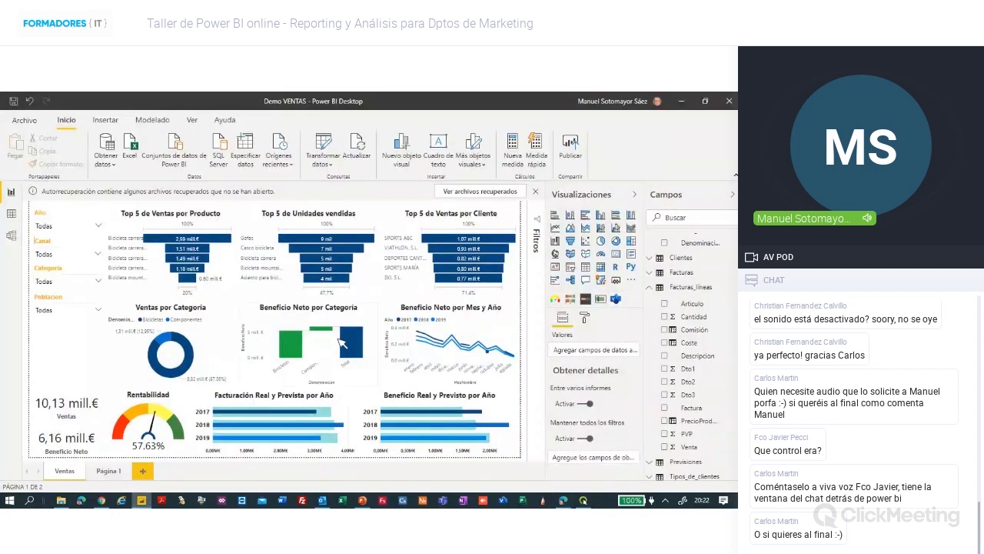
pyautogui.click(571, 143)
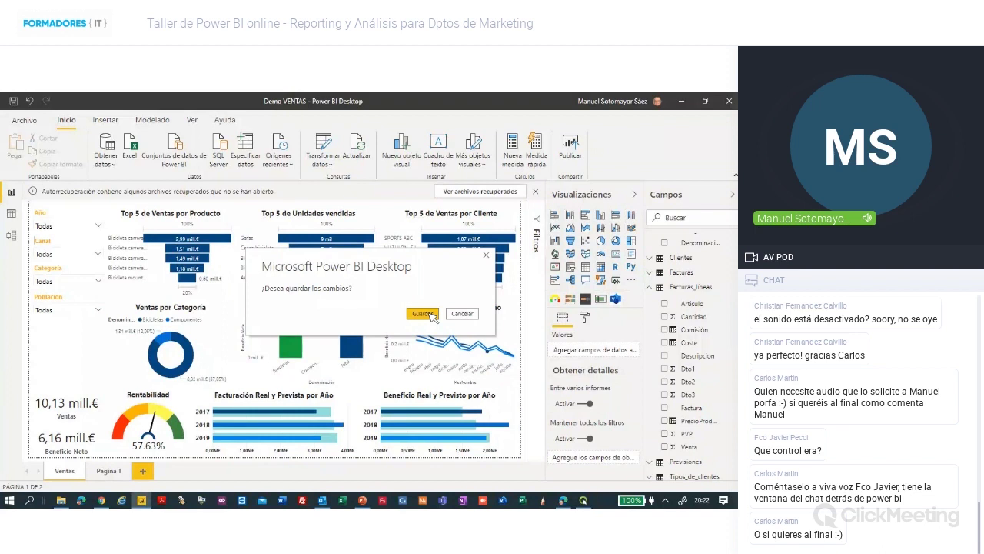
pyautogui.click(430, 312)
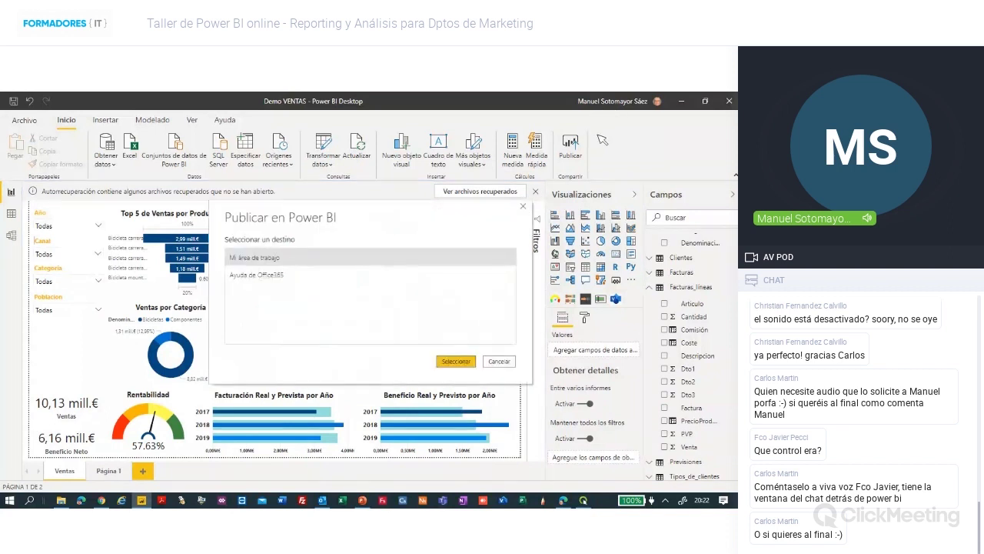
pyautogui.click(261, 278)
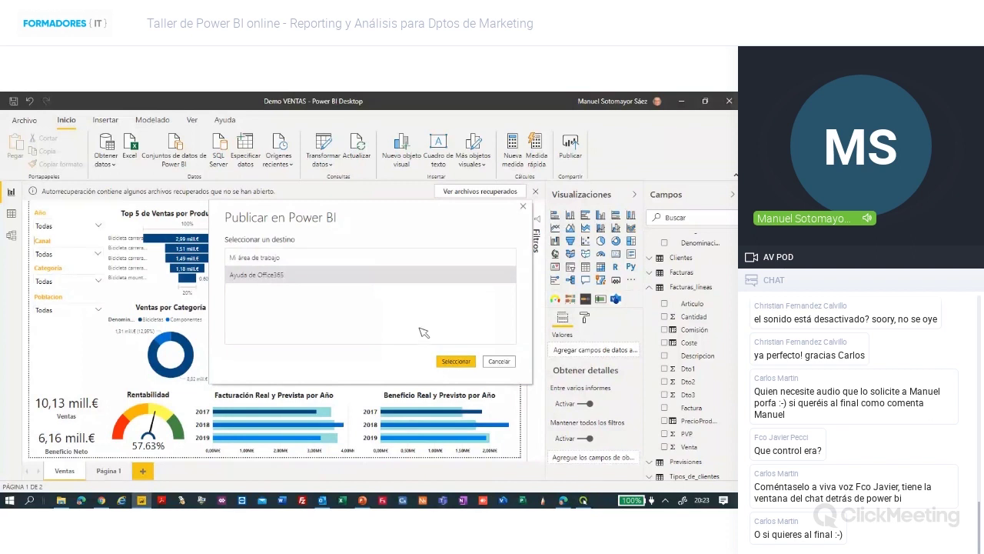
pyautogui.click(456, 361)
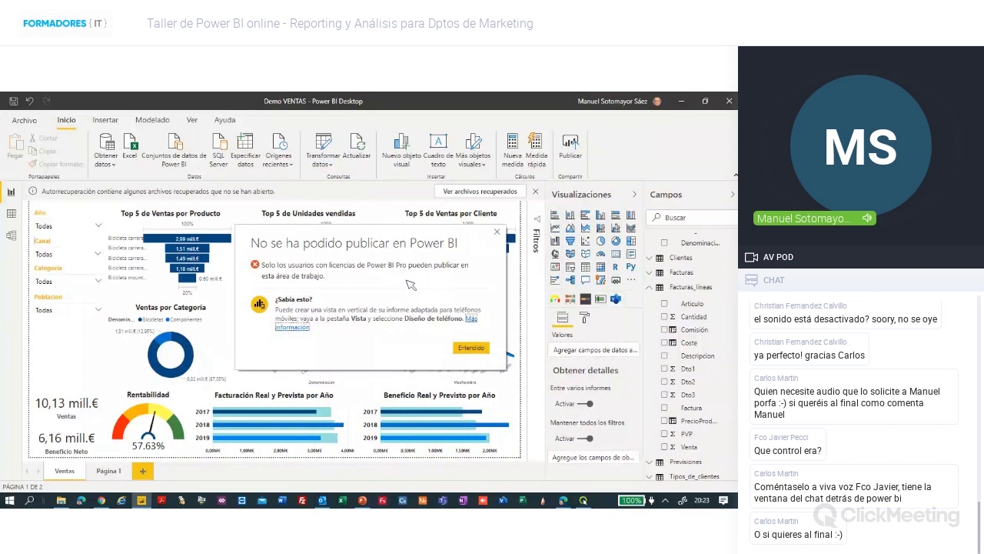
pyautogui.click(471, 348)
# Publish Demo VENTAS to Mi área de trabajo, saving pending changes and replacing the existing dataset.
pyautogui.click(569, 148)
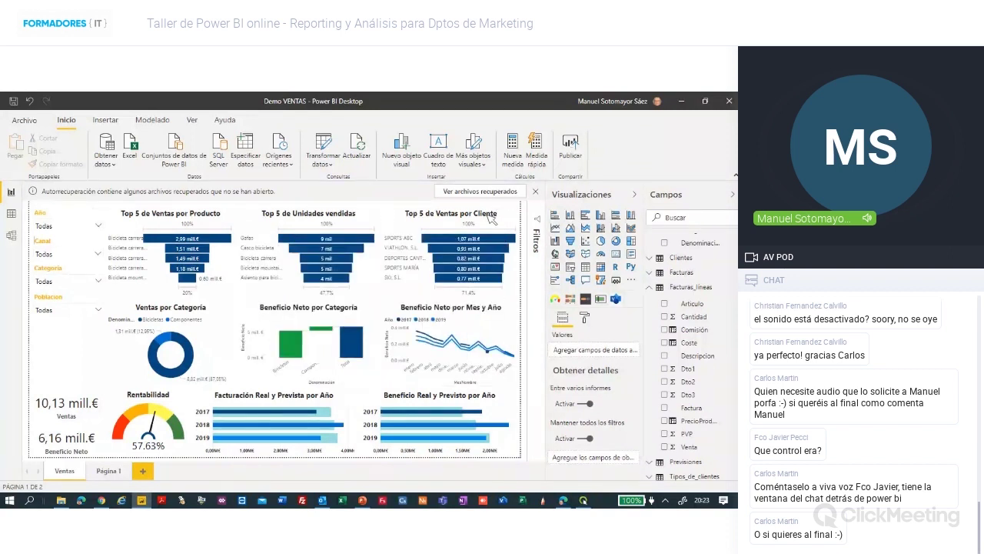
pyautogui.click(422, 313)
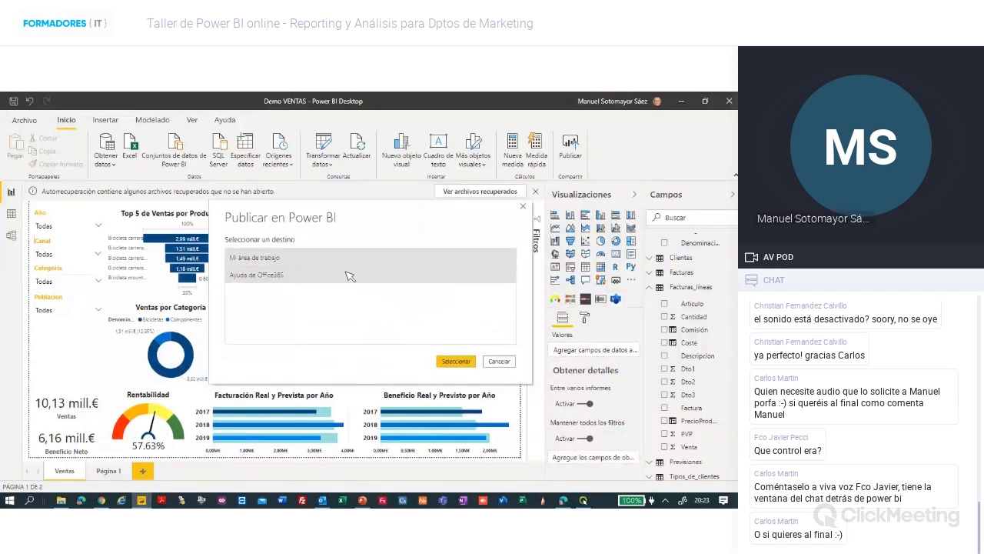
pyautogui.click(456, 361)
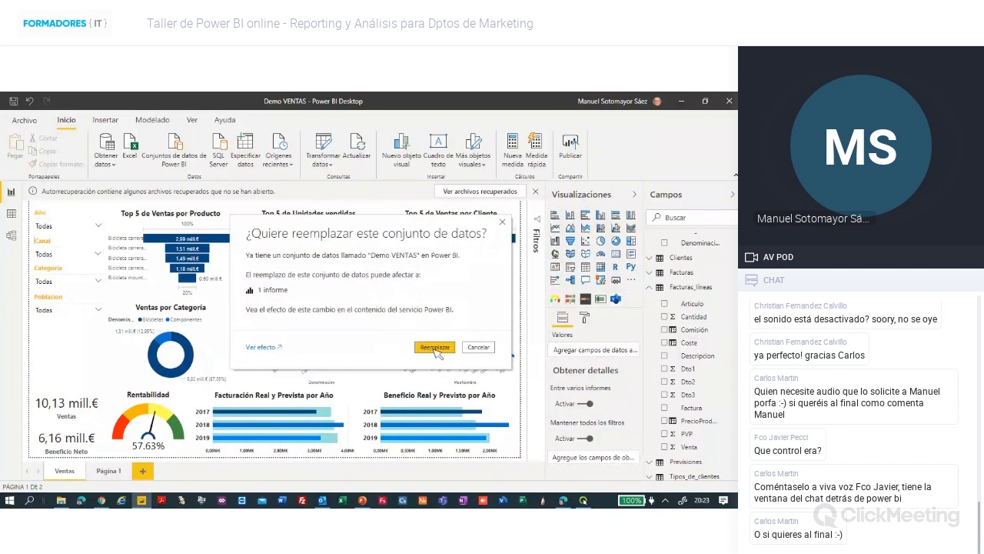
pyautogui.click(436, 348)
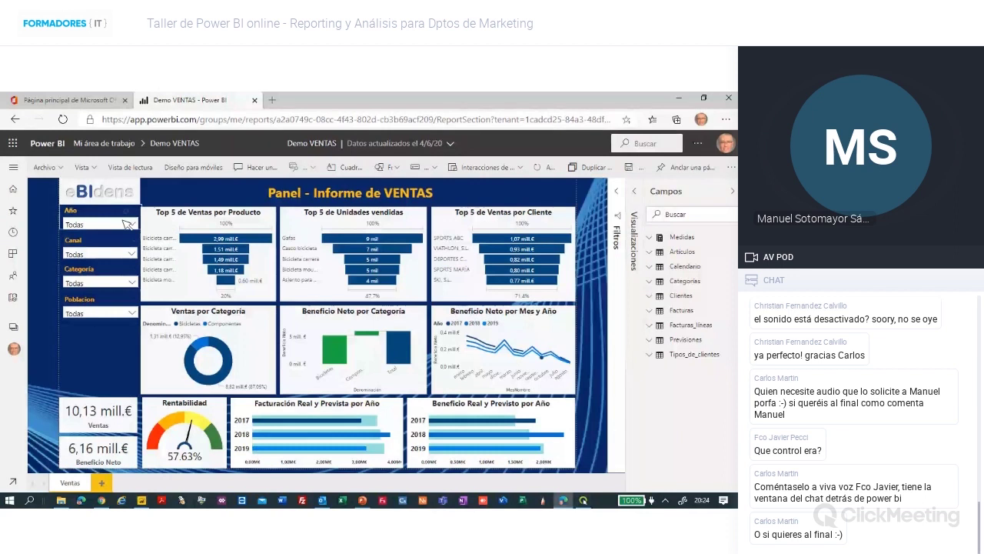
# Reload the published Demo VENTAS report in Edge and show its Página 1.
pyautogui.click(62, 119)
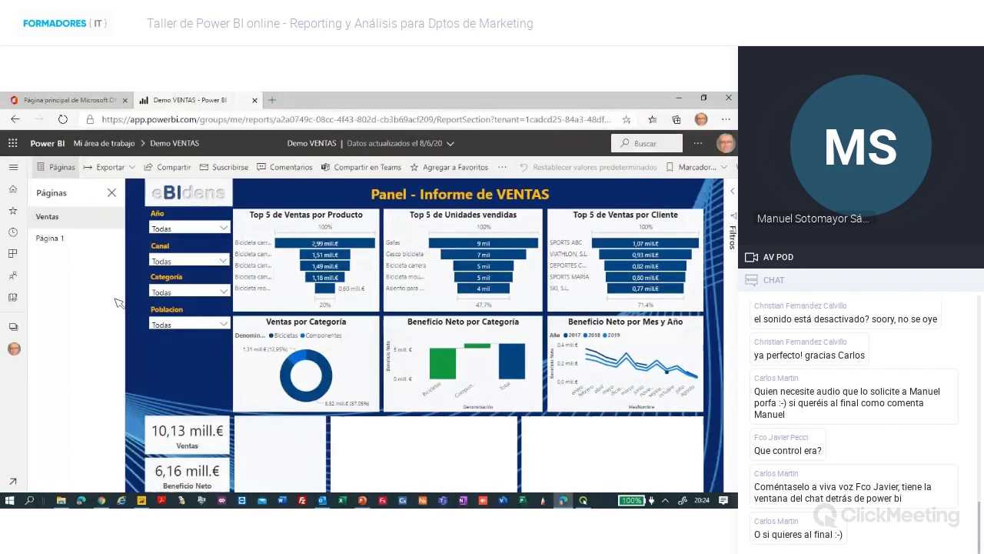
pyautogui.click(68, 239)
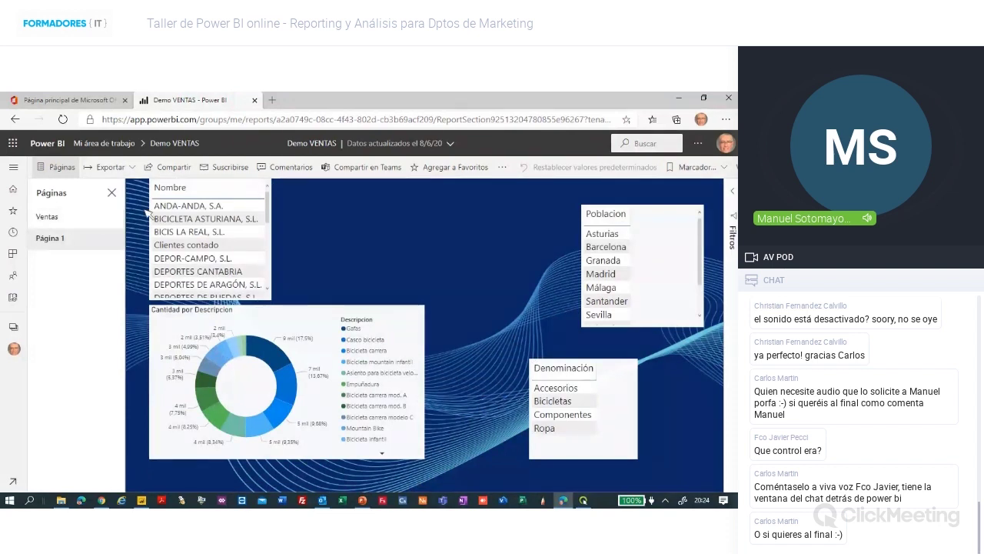
# Cross-filter Página 1 by Barcelona in the Poblacion table, and clear that selection again.
pyautogui.click(132, 170)
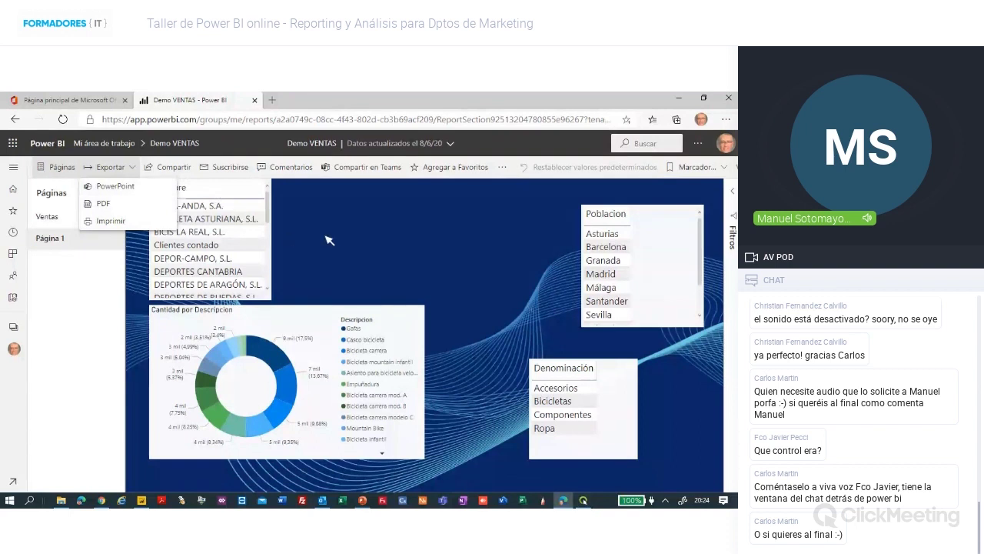
pyautogui.click(607, 251)
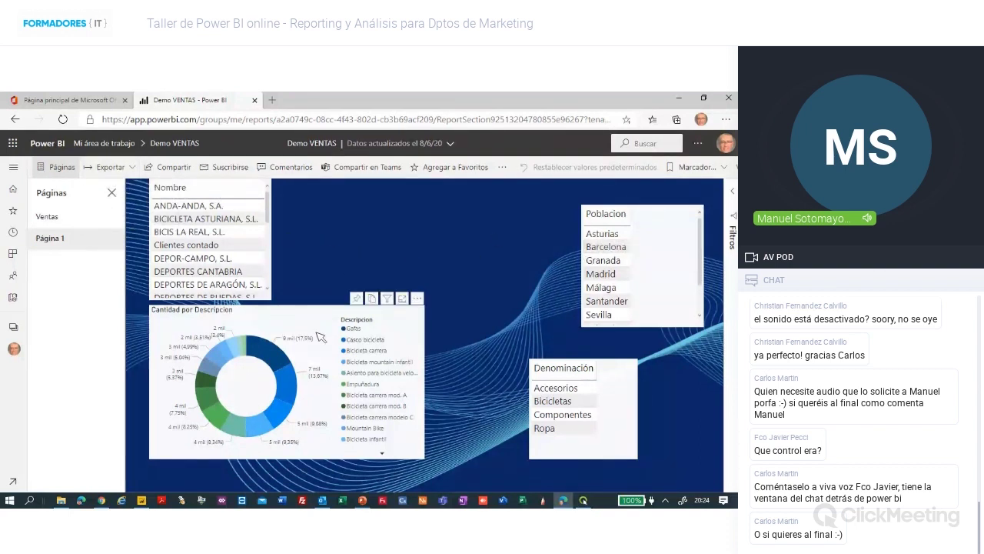
pyautogui.click(604, 248)
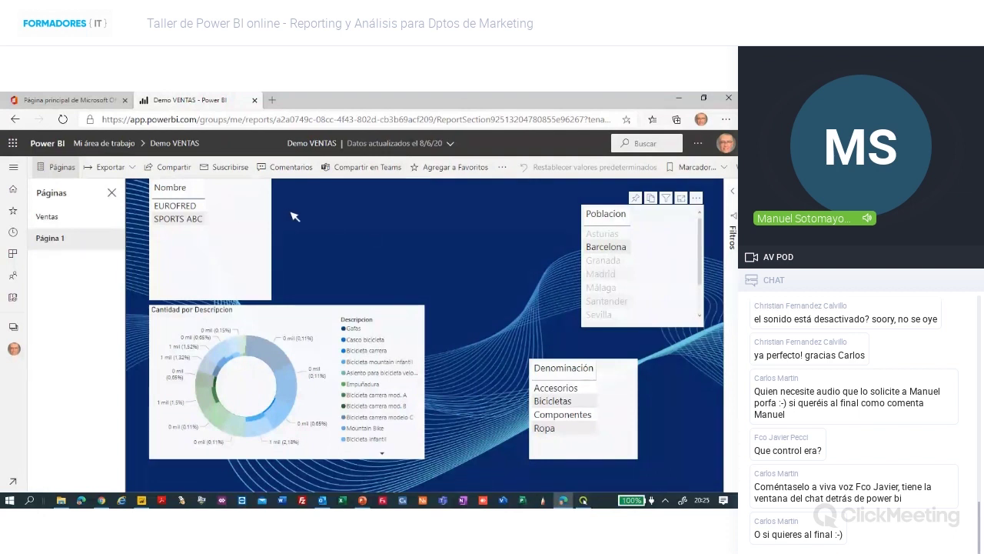
pyautogui.click(599, 247)
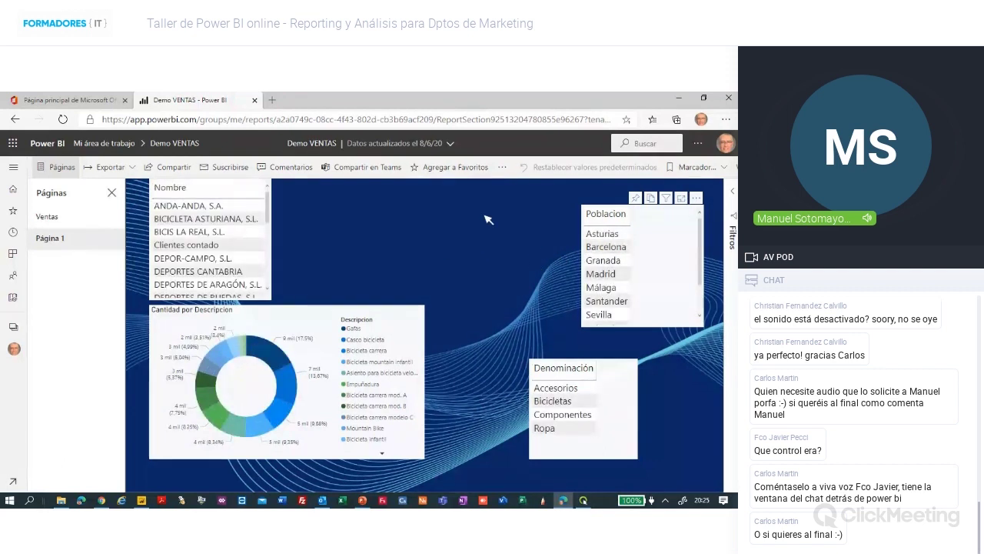
# Get the report's public web embed code with Publicar en la web (público) and set its size to 933 x 700 px.
pyautogui.click(506, 169)
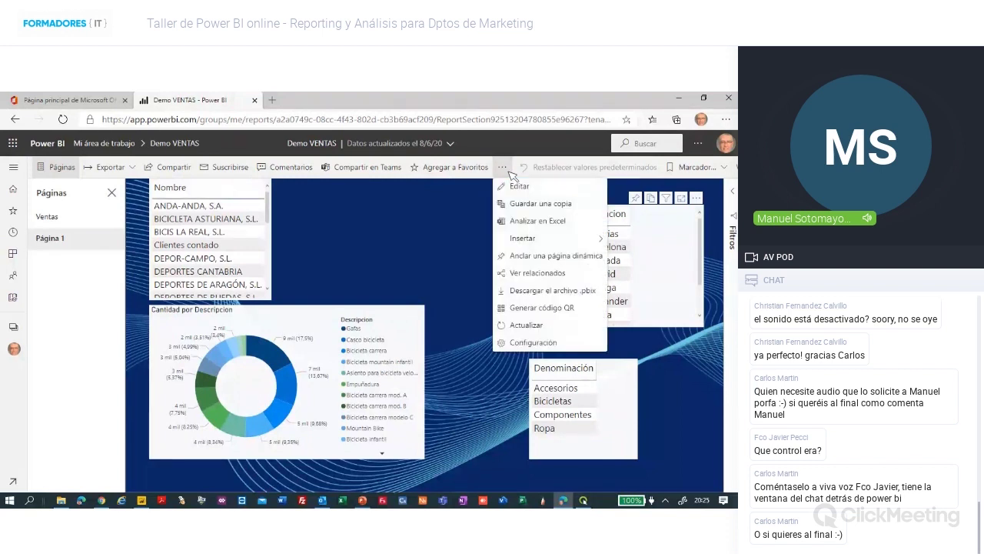
pyautogui.click(63, 223)
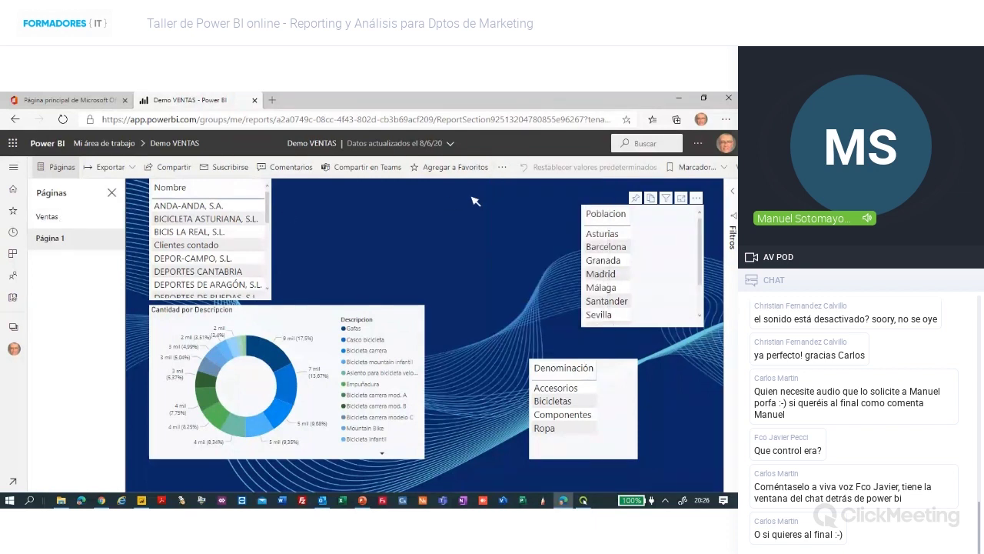
pyautogui.click(502, 167)
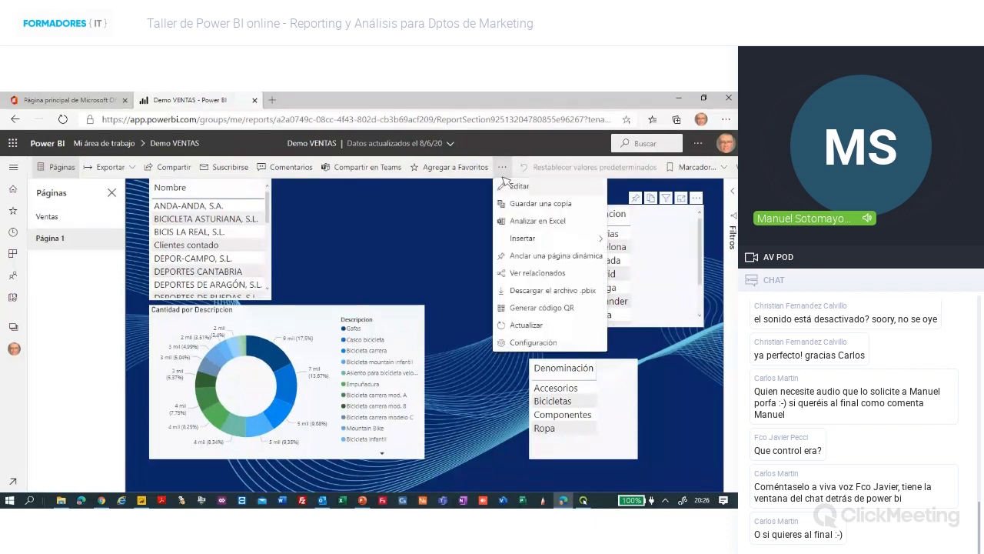
pyautogui.moveTo(528, 240)
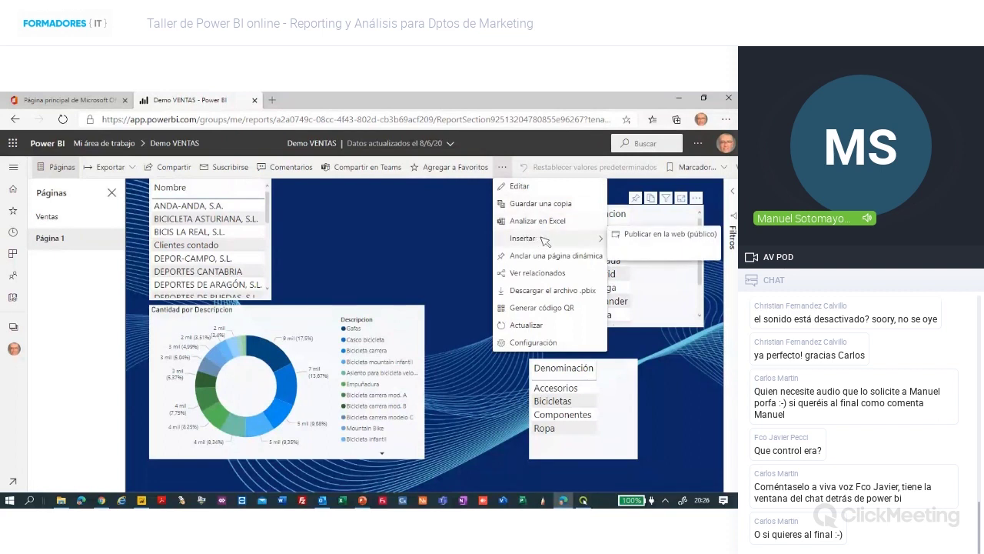
pyautogui.click(646, 236)
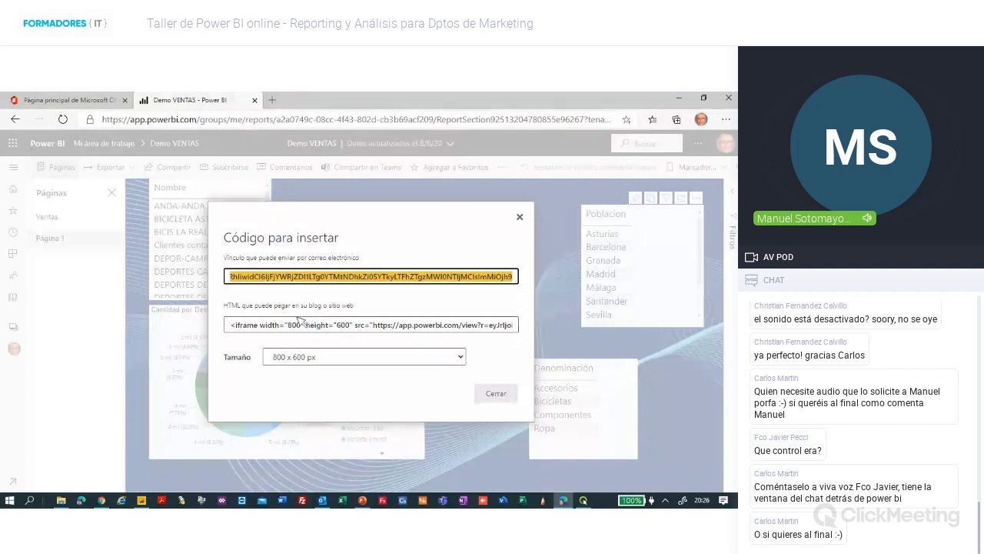
pyautogui.click(445, 358)
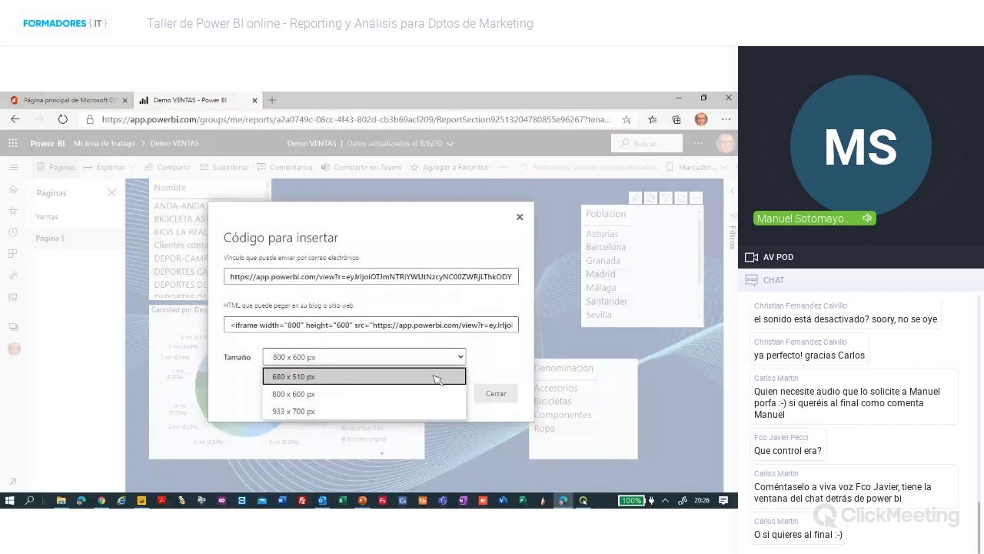
pyautogui.click(348, 411)
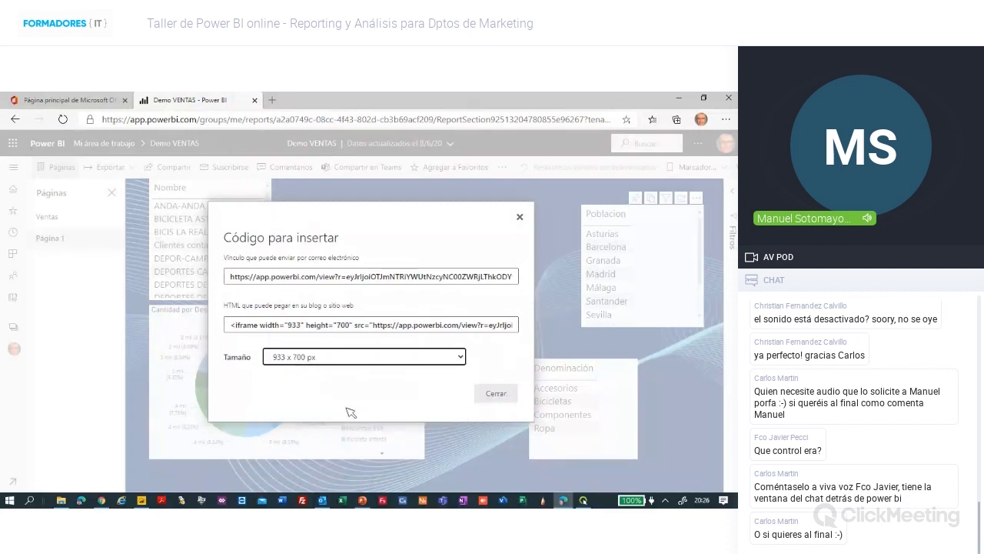
# Select and copy the report's full public link meant for sending by e-mail.
pyautogui.click(380, 283)
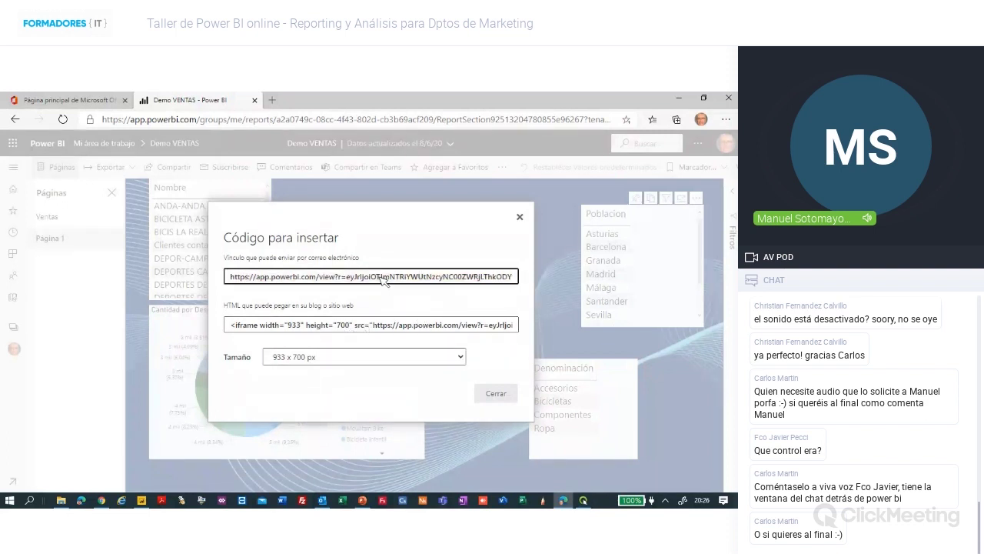
pyautogui.moveTo(514, 276); pyautogui.dragTo(233, 278)
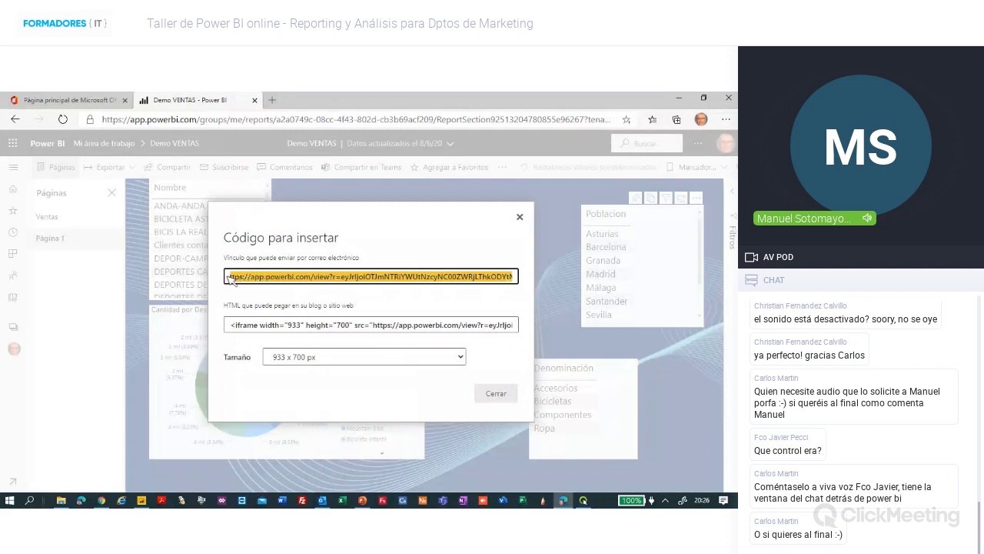
pyautogui.tripleClick(241, 280)
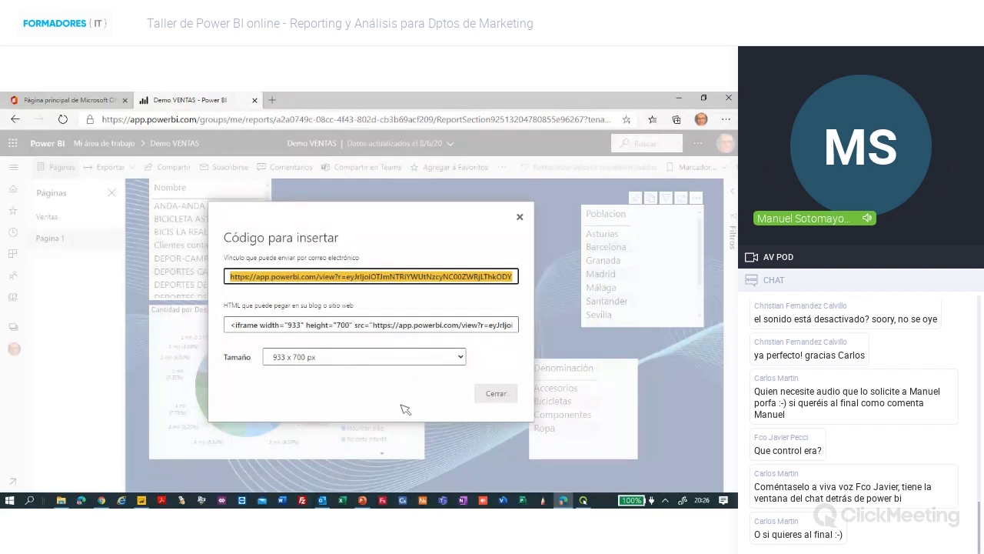
# Switch to Chrome and load the copied public link to the Demo VENTAS report in a new tab.
pyautogui.click(273, 101)
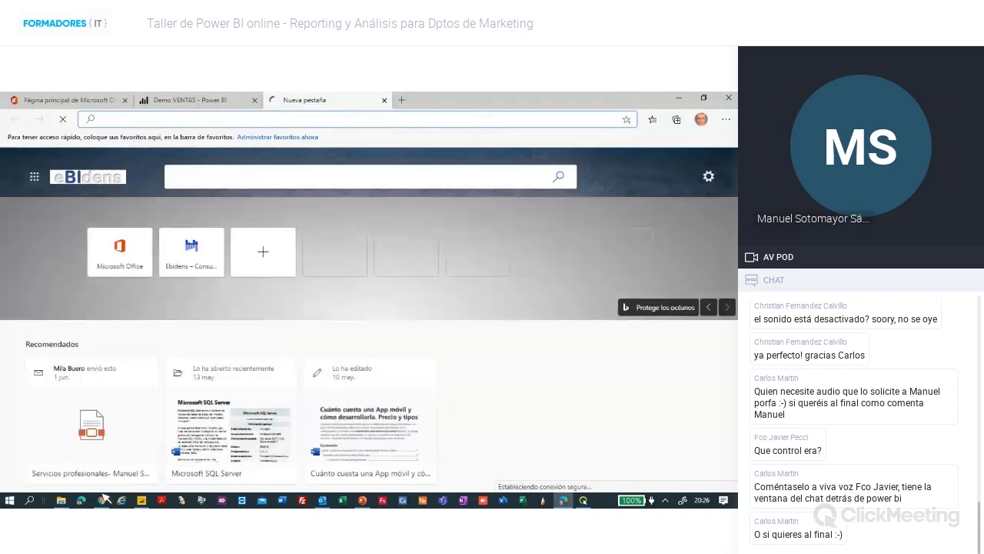
pyautogui.click(101, 501)
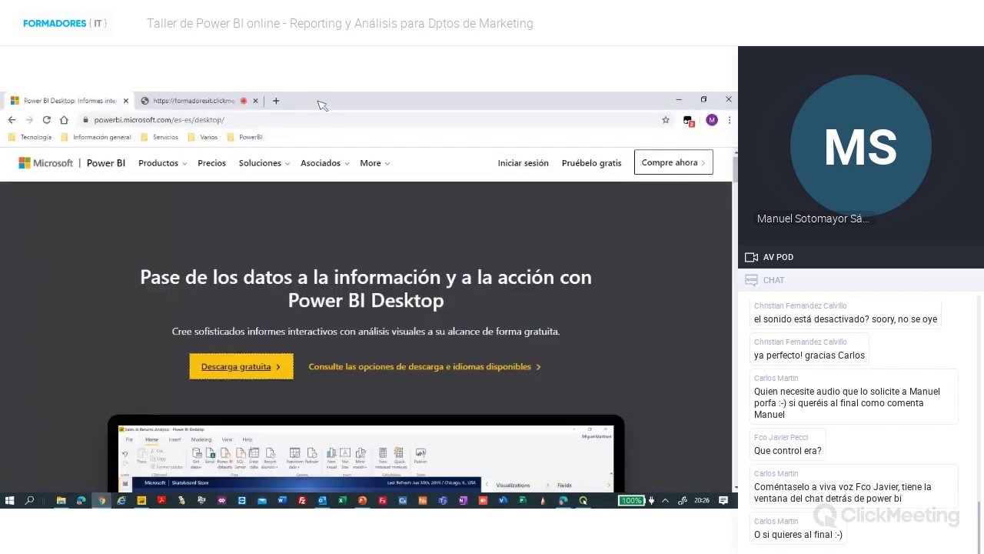
pyautogui.click(276, 101)
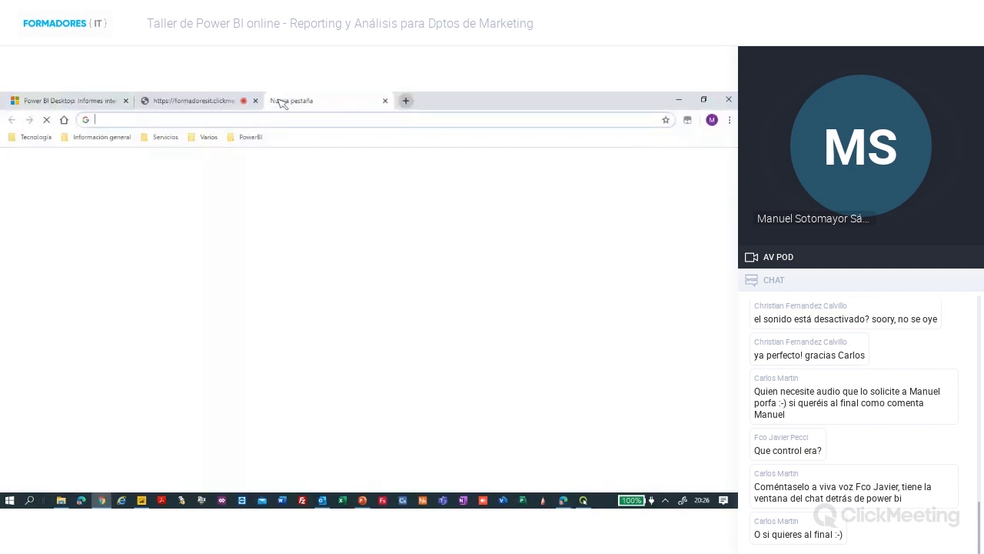
pyautogui.click(234, 121)
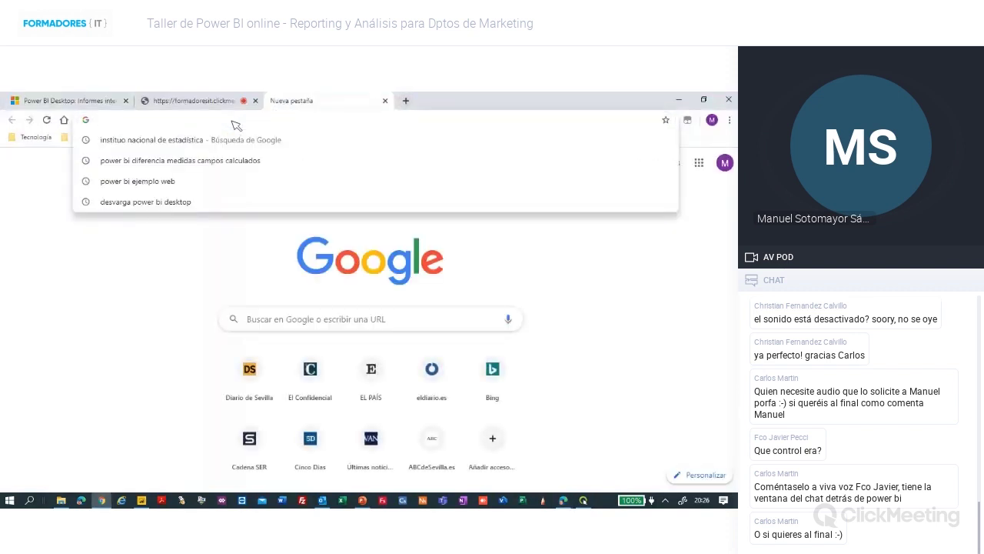
pyautogui.write('https://app.powerbi.com/view?r=eyJrIjoiOTJmNTRiYWUtNzcyNC00ZWRjLThkODYtMDVkNTEyMmNlY2RhIiwidCI6IjFjYWRjZDI1LTg0YTMtNDhkZi05YTkyLTFhZTgzMWI0NTIzMCIsImMiOjh9')
pyautogui.press('Return')
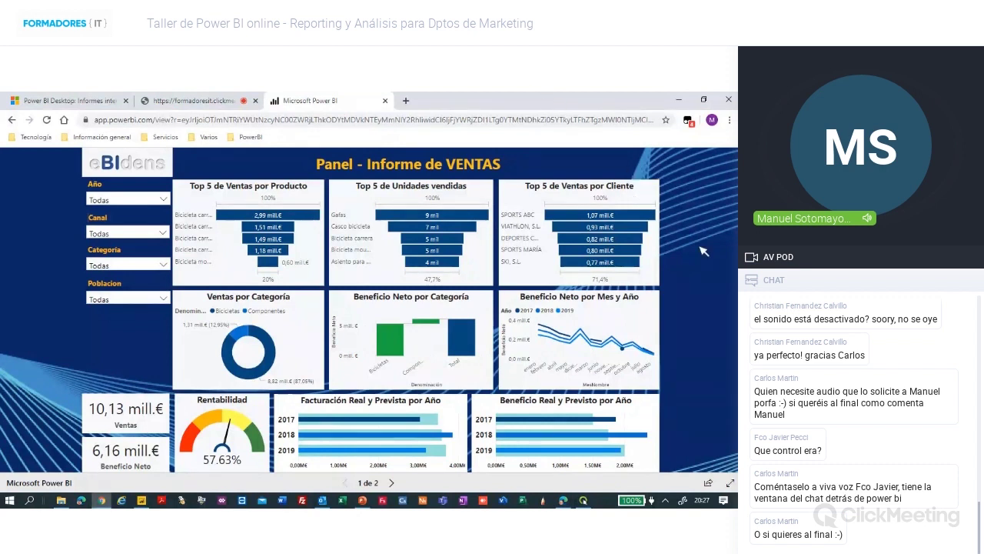
# Cross-filter the VENTAS panel by Gafas, a Bicicleta carrera product and Casco bicicleta in turn, and show the report full screen.
pyautogui.click(404, 215)
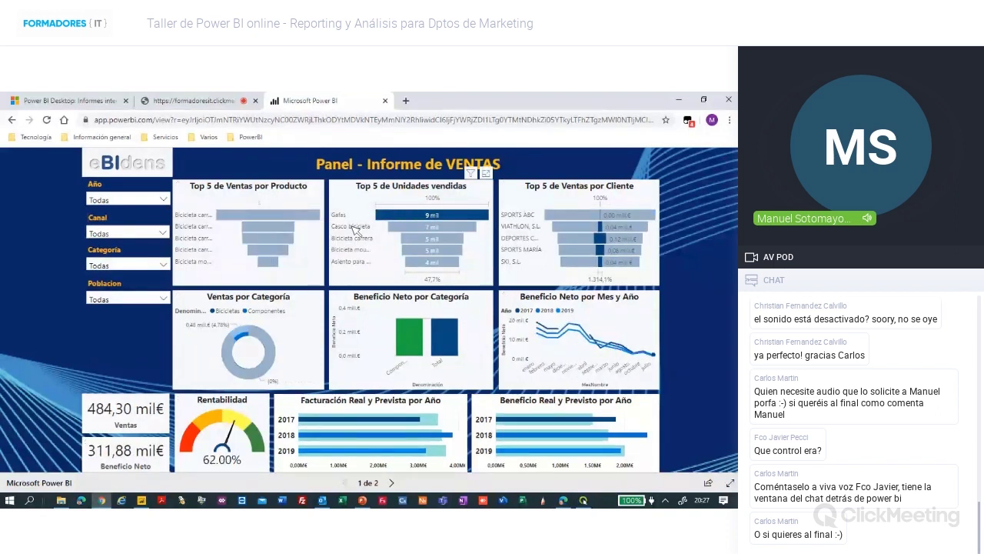
pyautogui.click(283, 227)
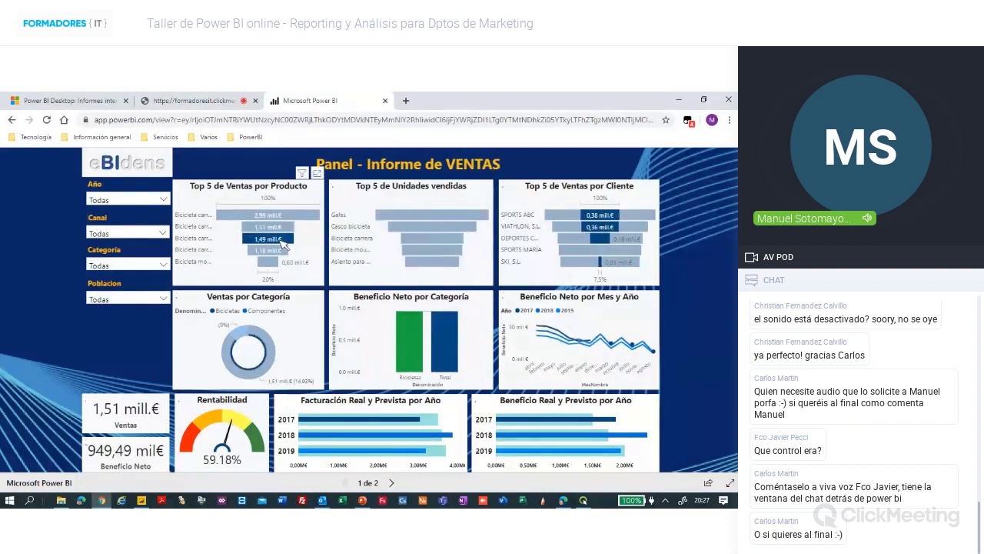
pyautogui.click(416, 232)
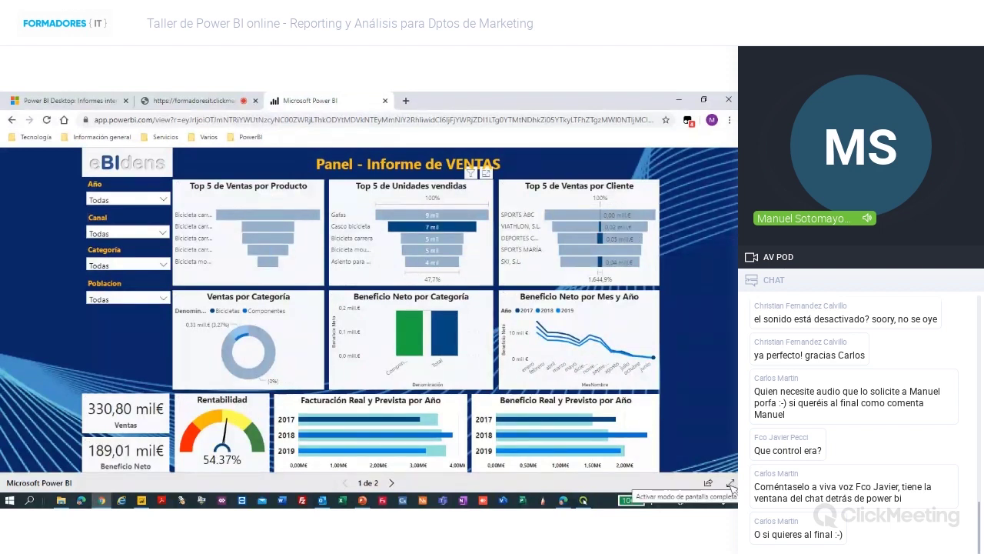
pyautogui.click(730, 485)
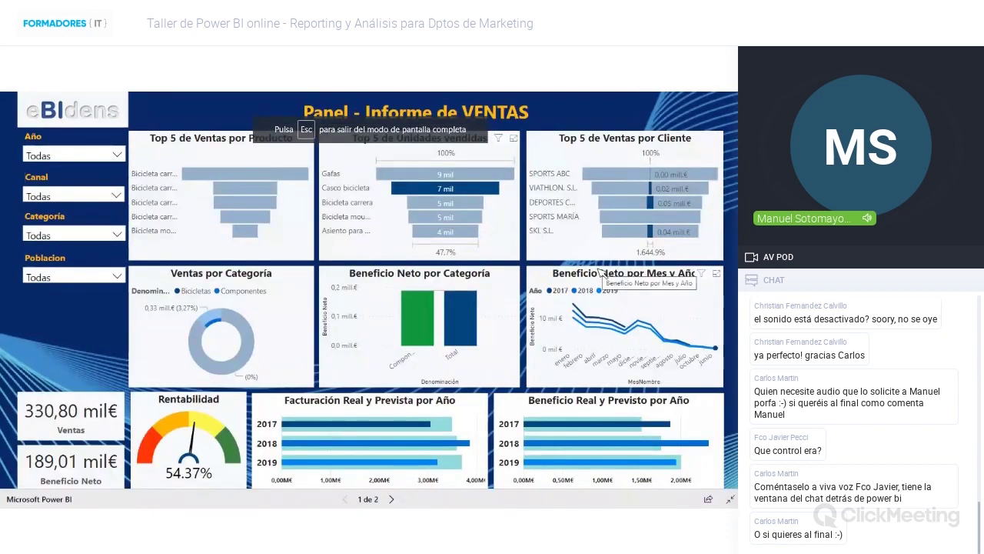
# Go to the report's second page, cross-filter it by Bicicletas in the Denominación table, and clear that selection again.
pyautogui.click(391, 499)
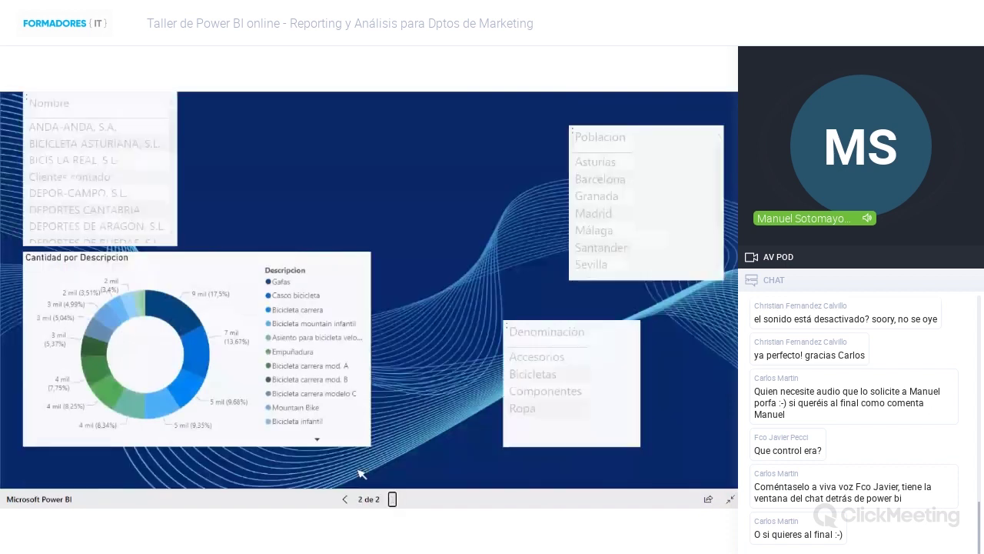
pyautogui.click(533, 373)
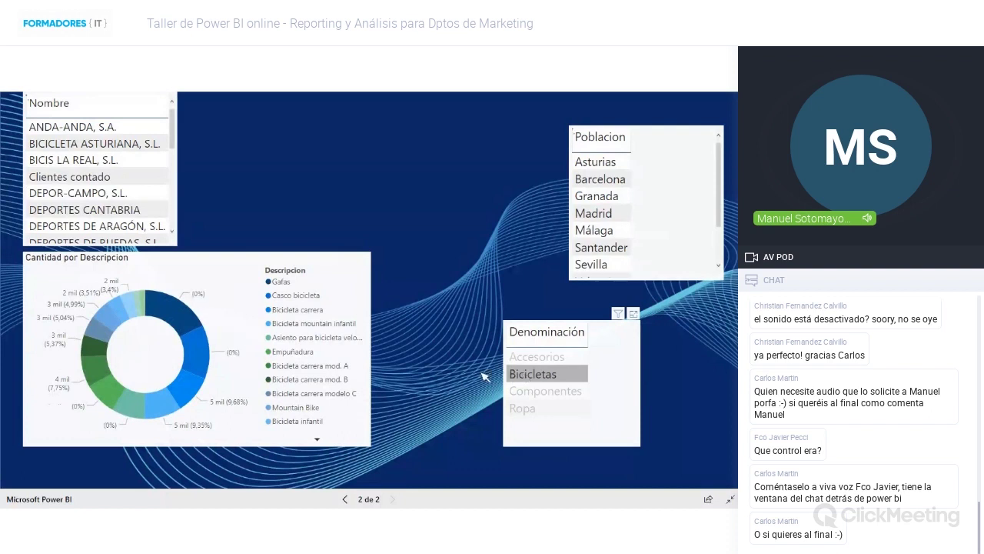
pyautogui.click(533, 373)
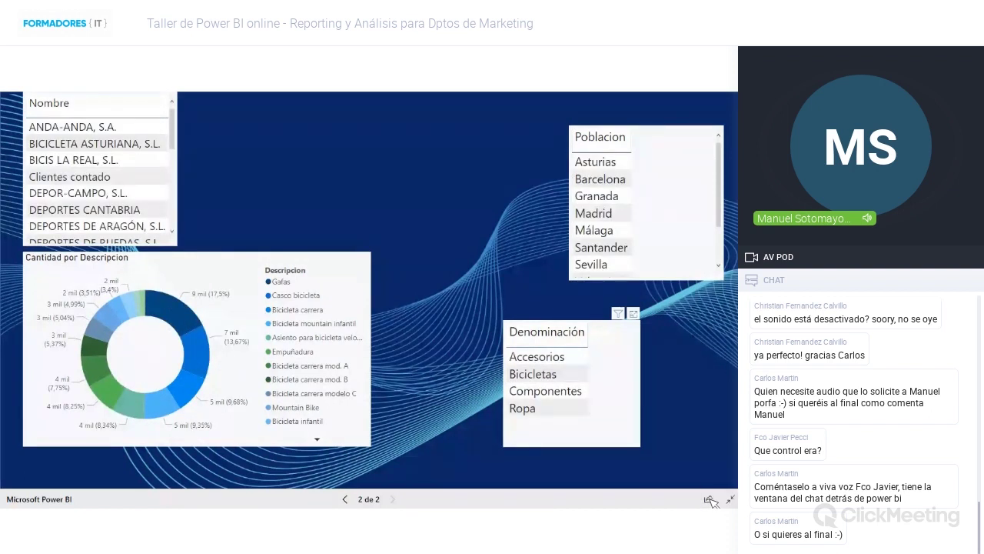
# Open the report's Compartir options with the sharing URL, and go back from full-screen mode towards the first page.
pyautogui.click(708, 500)
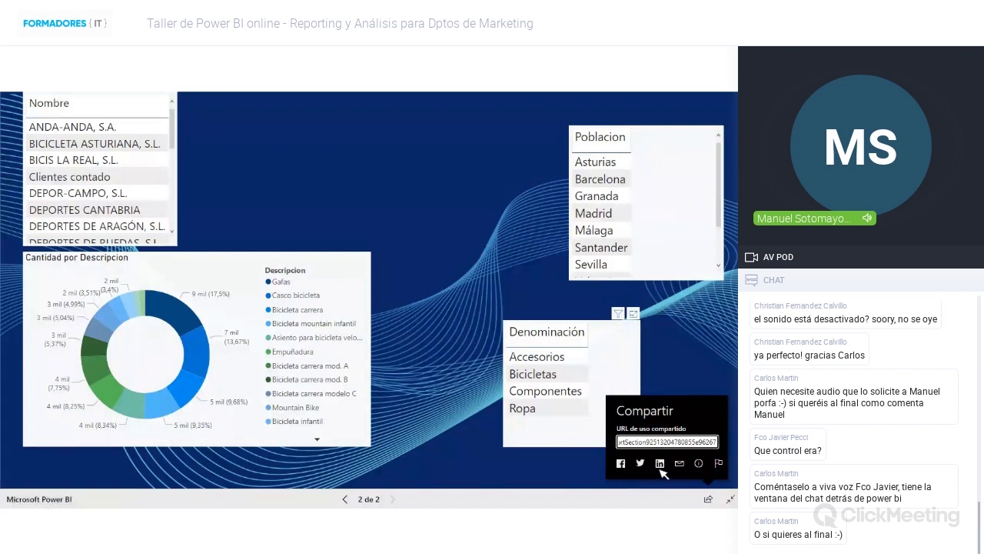
pyautogui.click(720, 463)
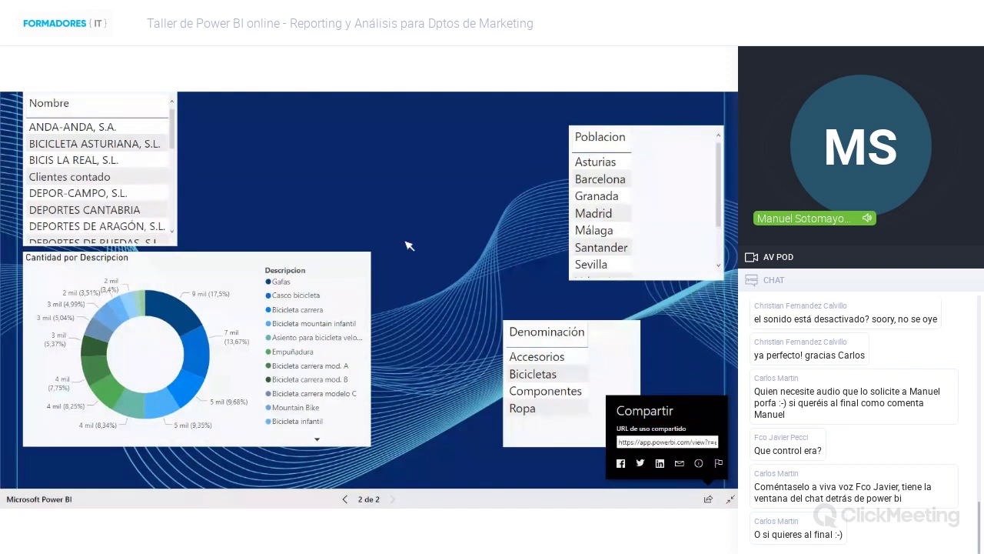
pyautogui.press('Escape')
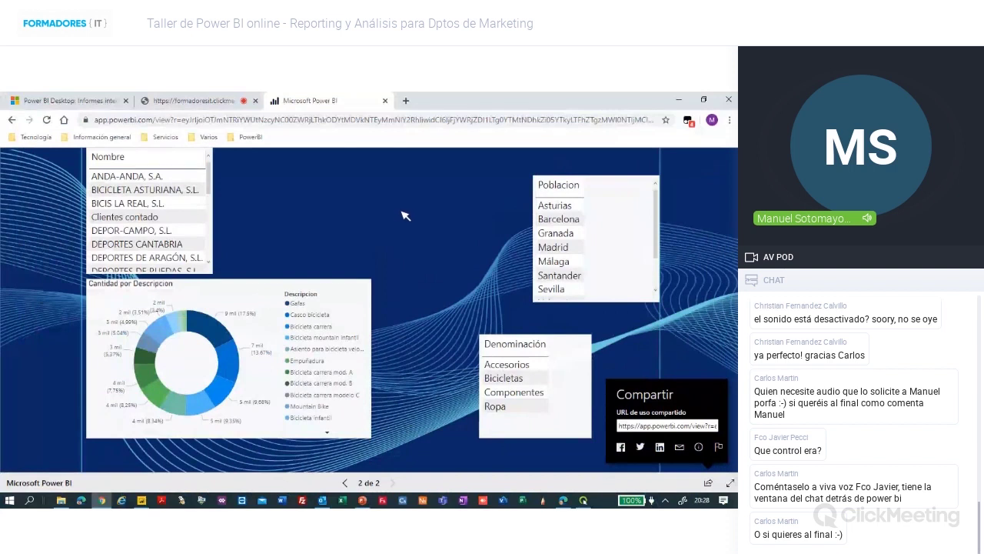
pyautogui.click(346, 483)
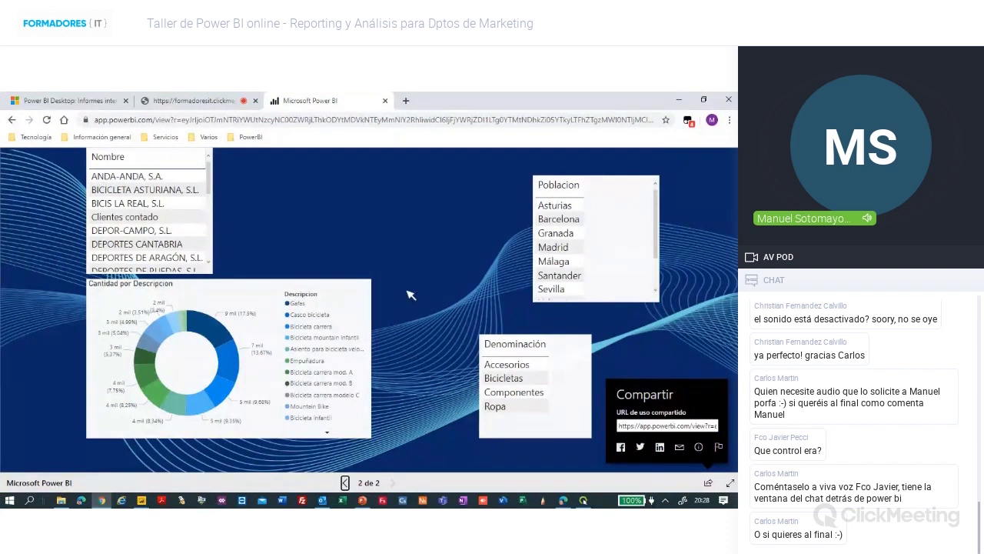